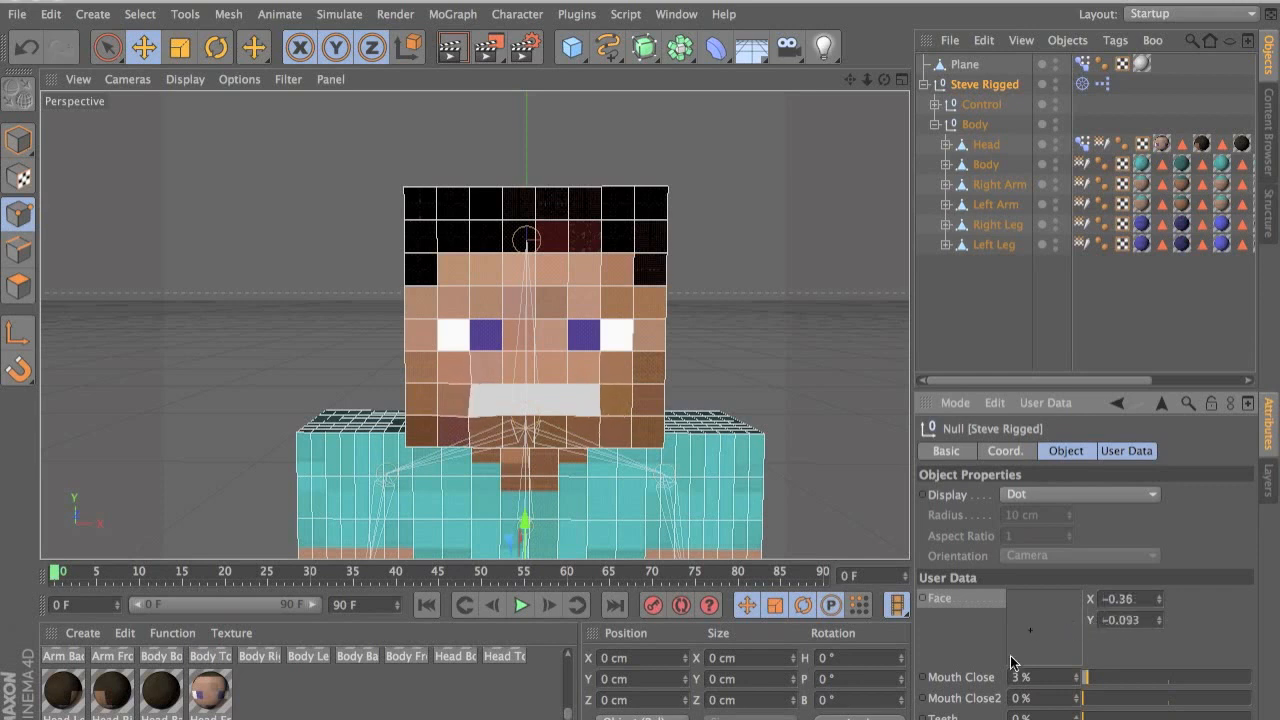
- Set Mouth Close to 34 % and Mouth Close2 to 31 % on the rigged face and render the view
left_click_drag(1088, 680, 1135, 702)
left_click(438, 58)
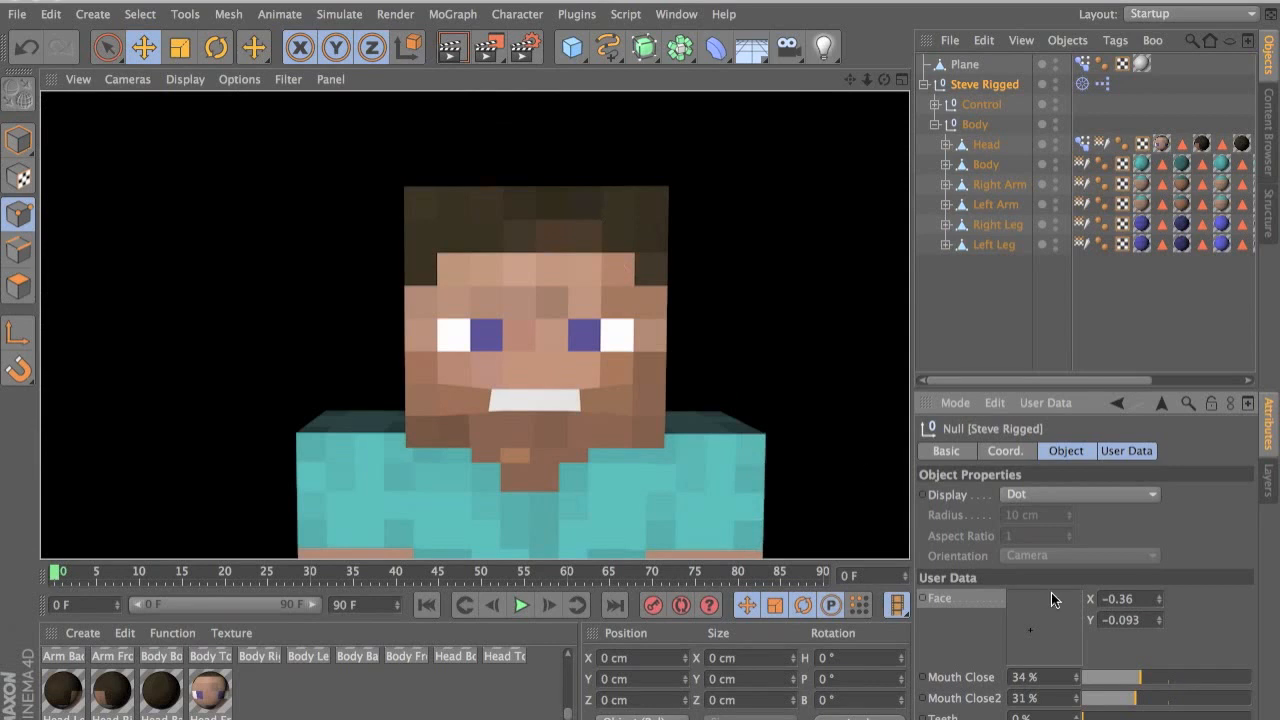
- Reset Mouth Close and Mouth Close2 to 0 % and move the Face control to about X 0.013, Y -0.387
left_click_drag(1143, 687, 1056, 686)
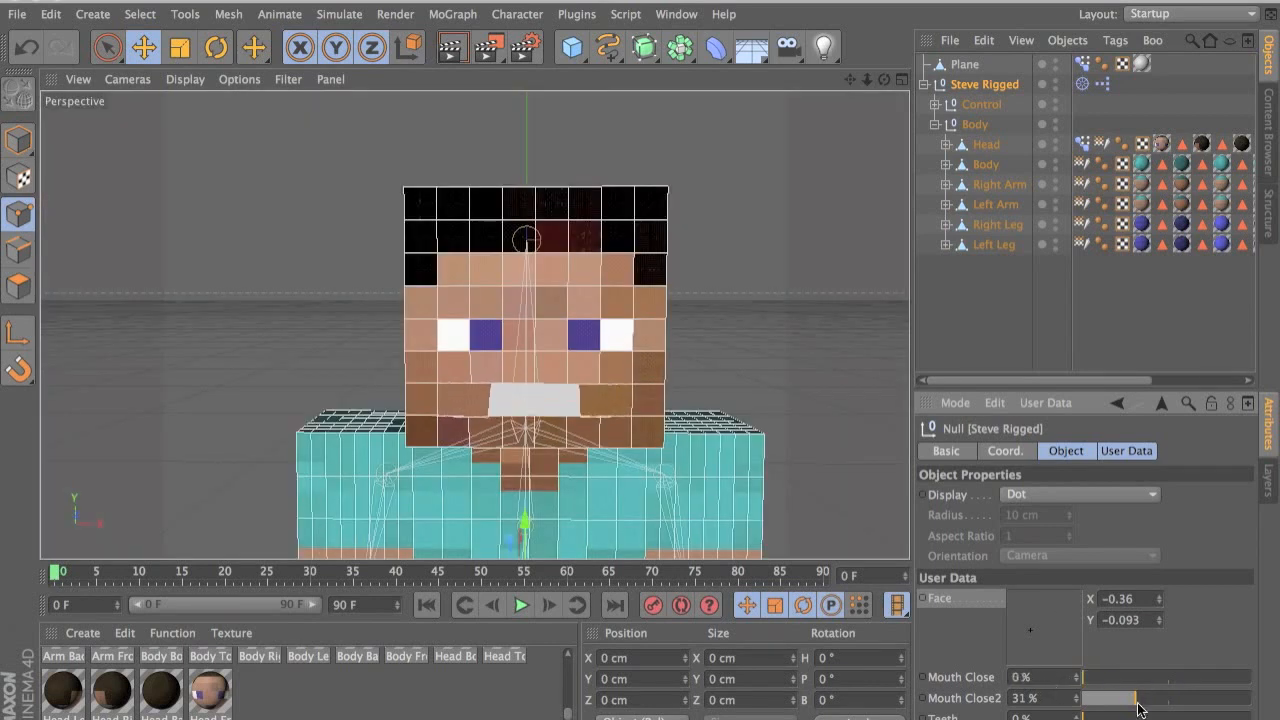
left_click_drag(1137, 703, 1022, 692)
mouse_move(1085, 717)
left_mouse_down()
mouse_move(1142, 717)
mouse_move(1075, 717)
left_mouse_up()
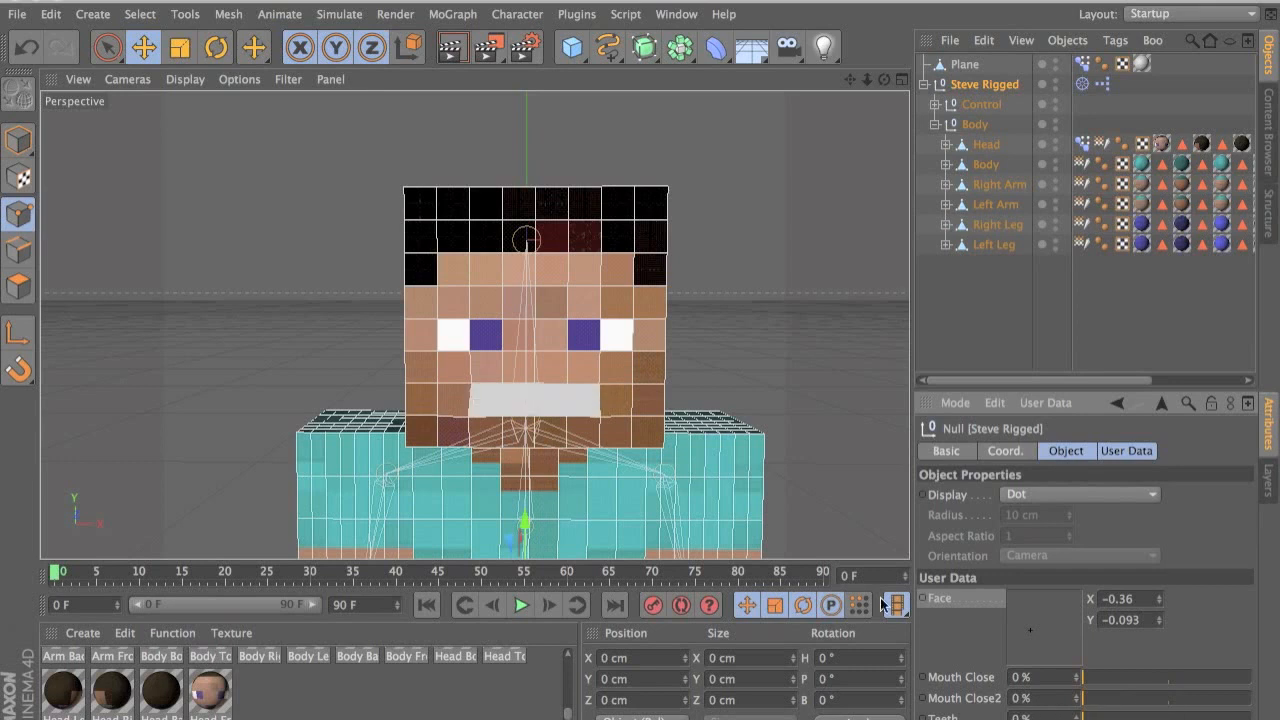
left_click_drag(1024, 620, 1044, 647)
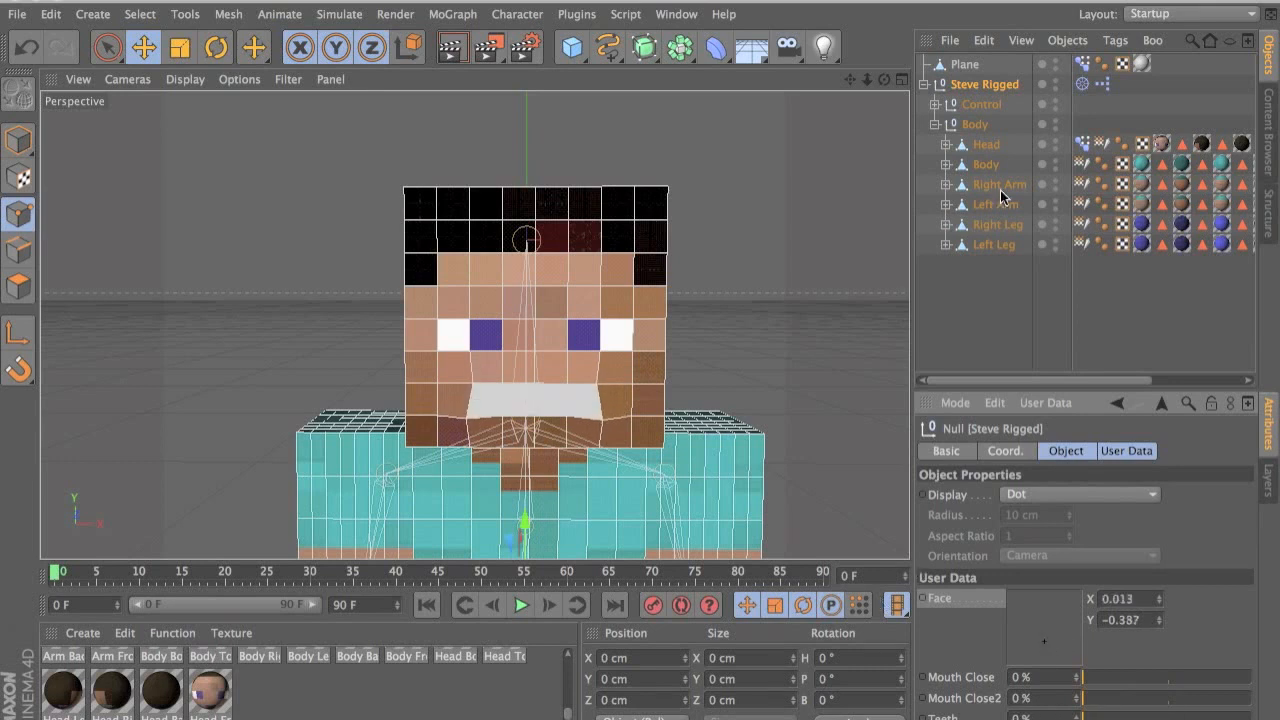
- Delete the Plane and the entire Steve Rigged hierarchy, leaving the scene empty
left_click(946, 86)
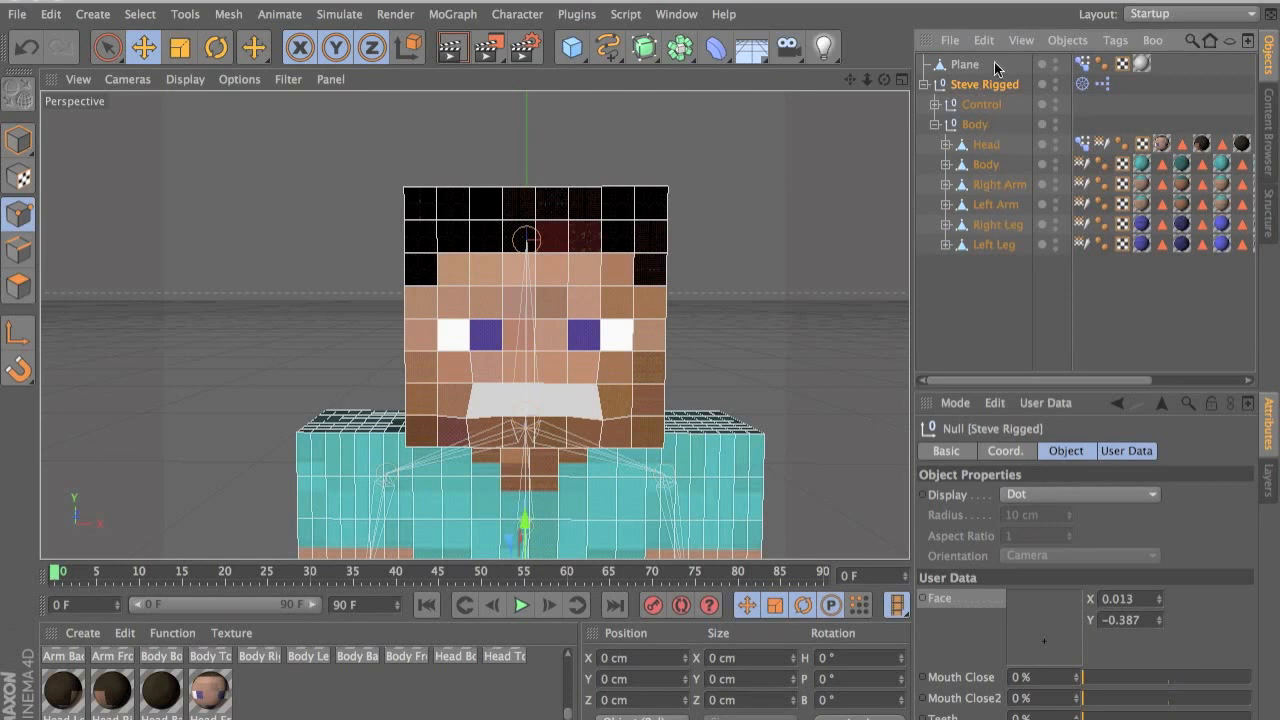
left_click(982, 68)
left_click(1016, 246, "shift")
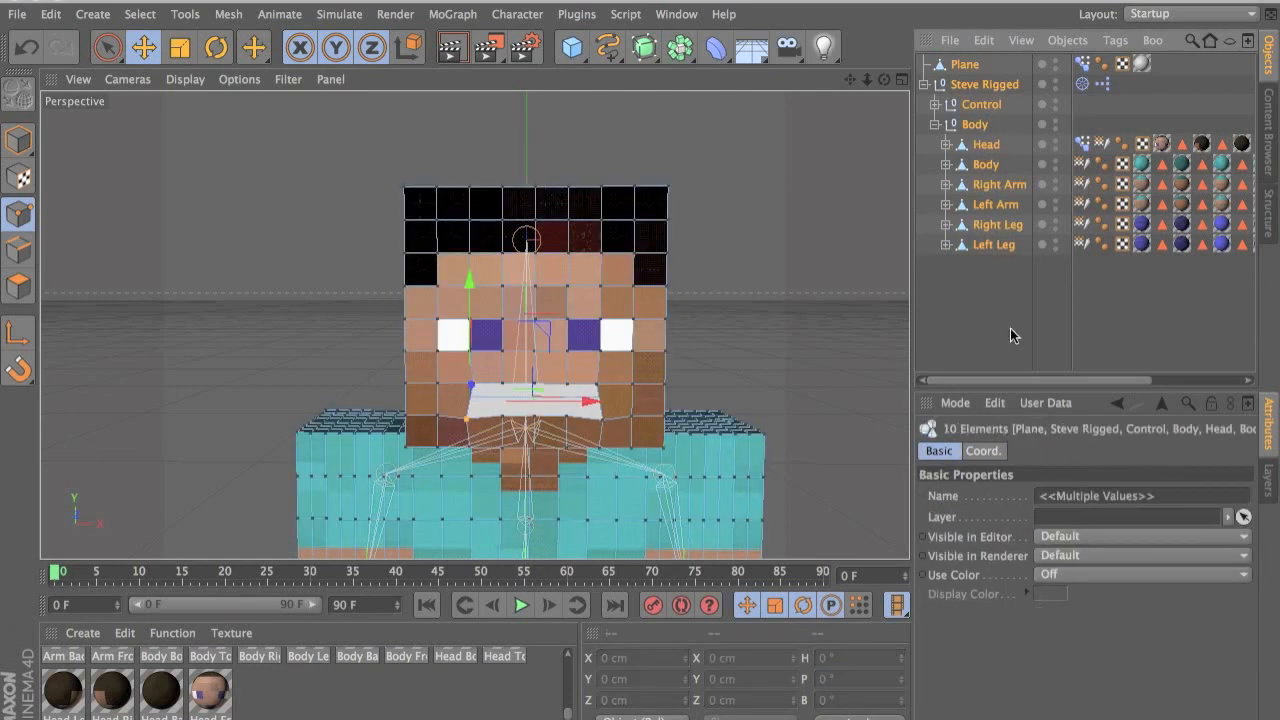
key("Delete")
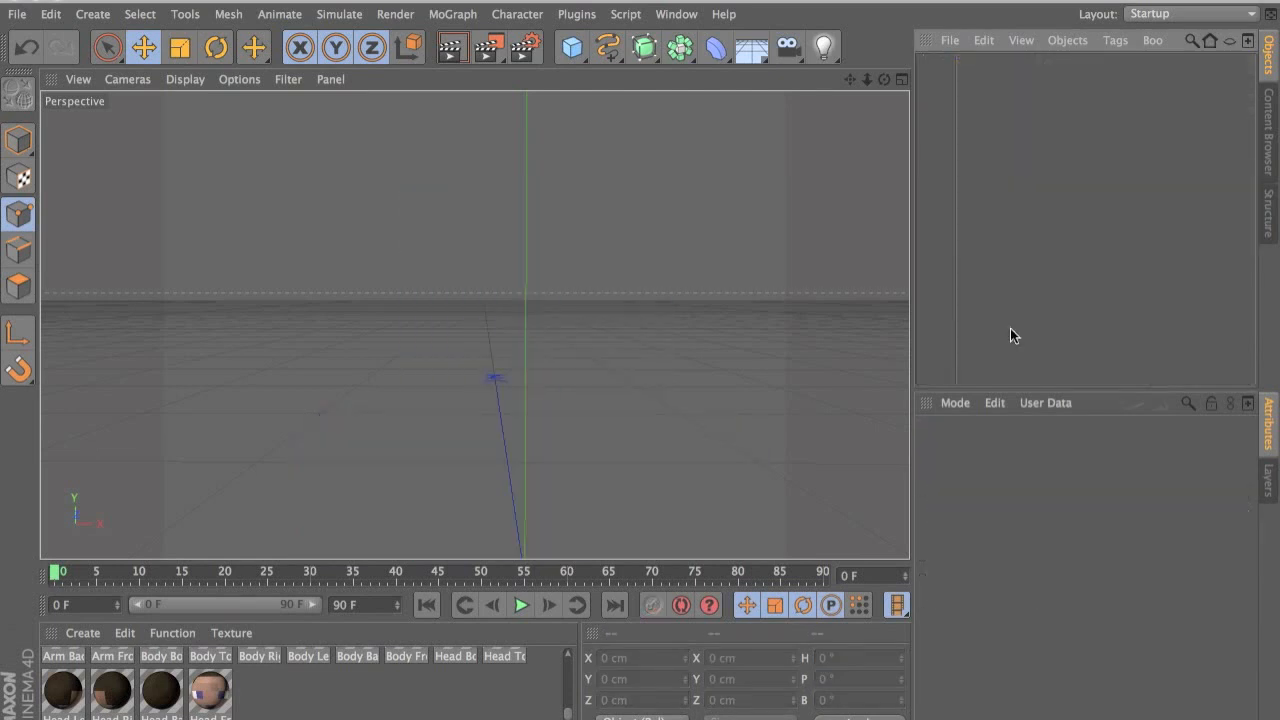
- Load a fresh Steve Rigged character from the content library and switch to polygon editing
left_click(1269, 150)
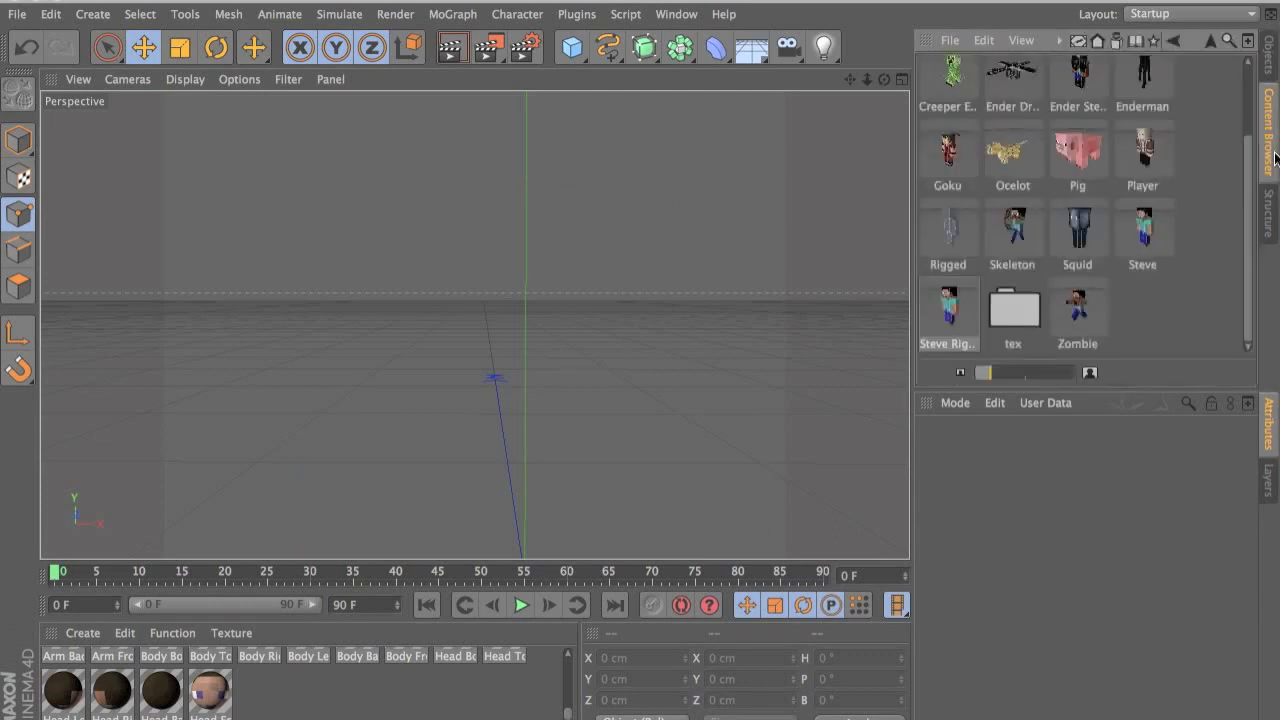
double_click(932, 284)
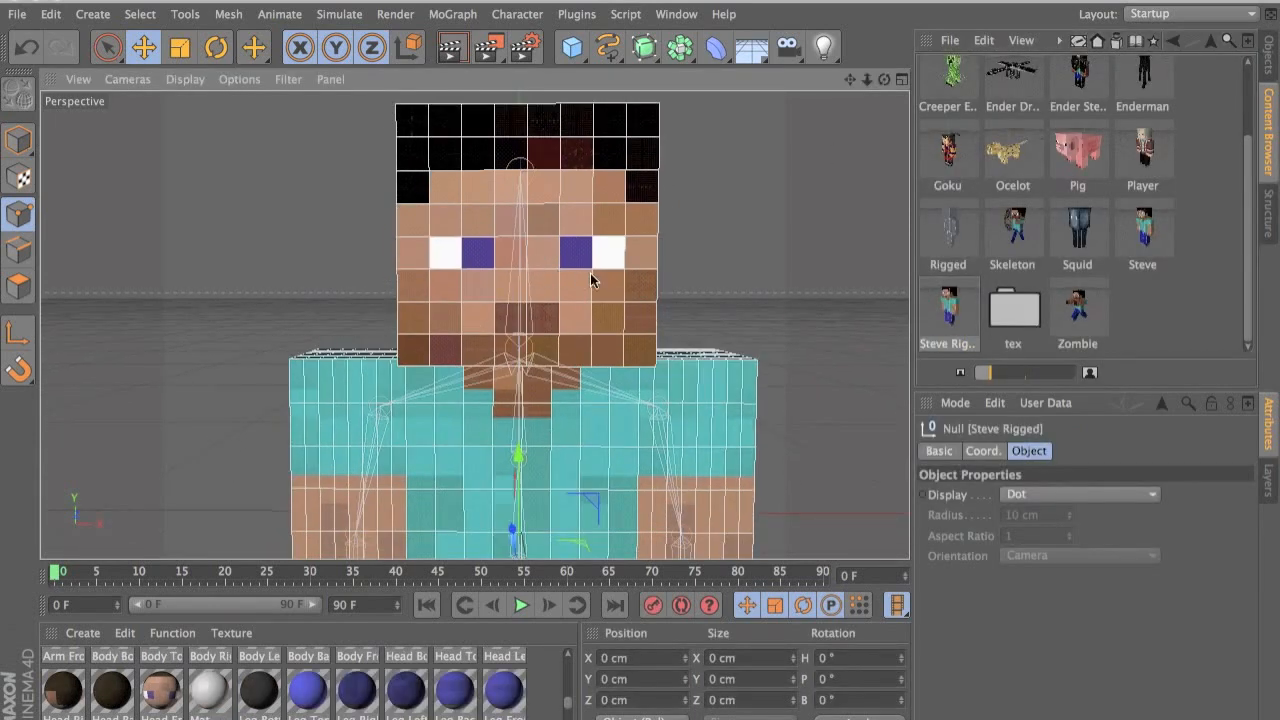
left_click(18, 286)
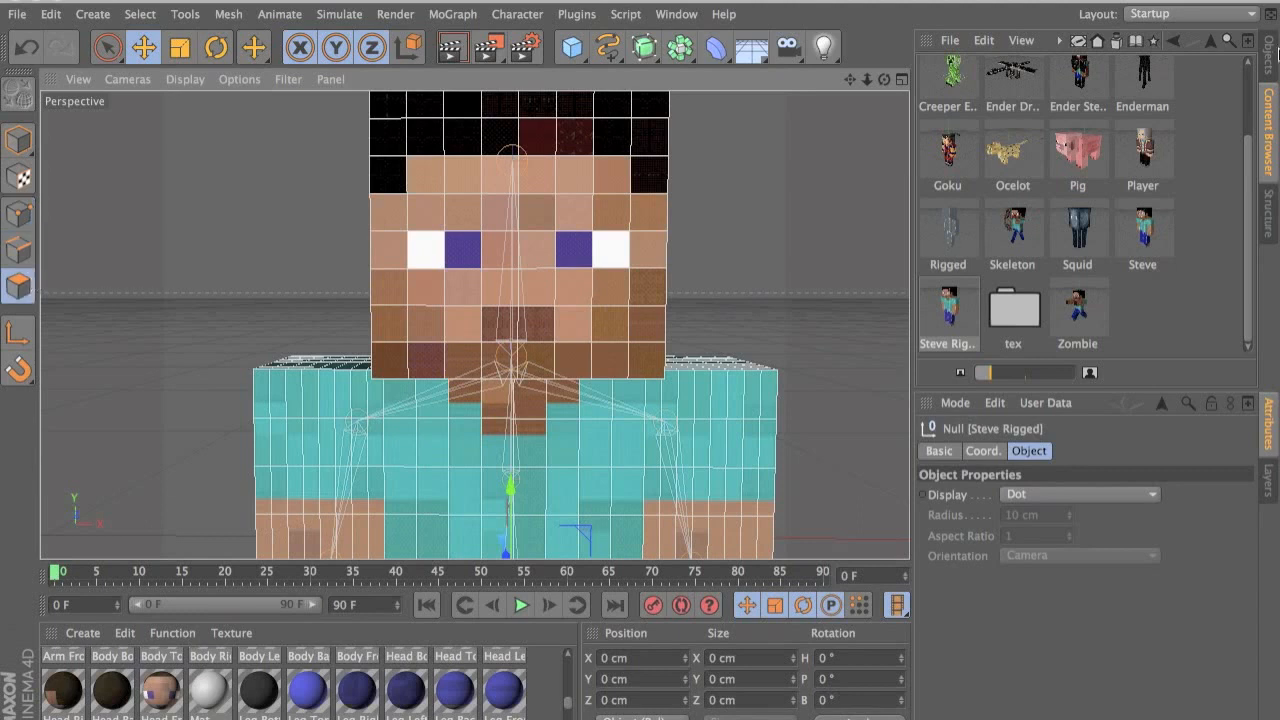
- Expand the Steve Rigged and Body hierarchies and select the Head object
left_click(1266, 58)
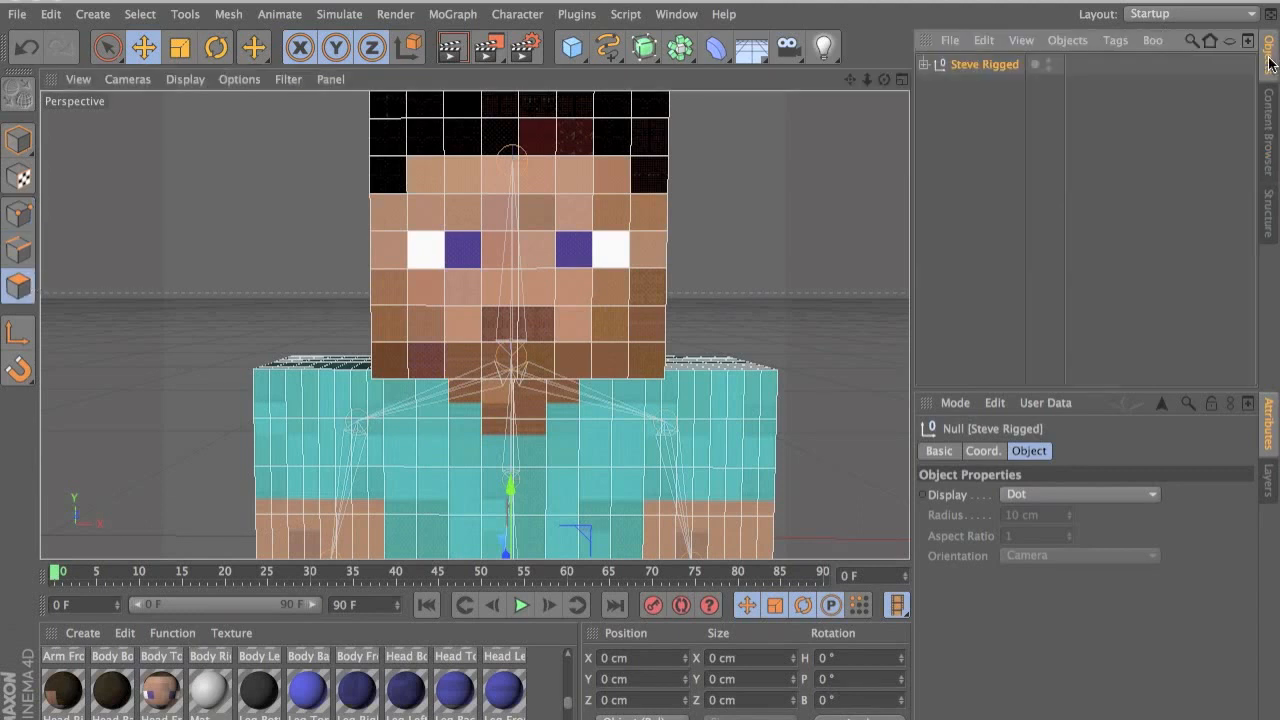
left_click(924, 64)
left_click(935, 105)
left_click(935, 105)
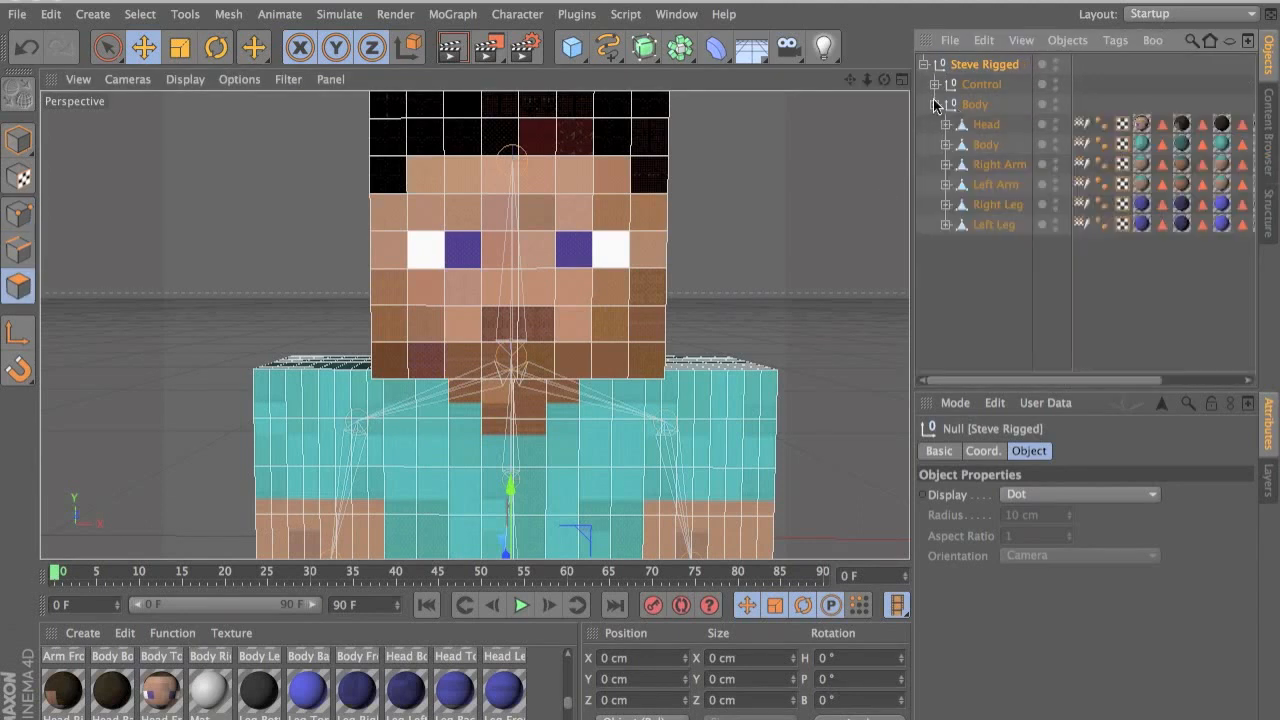
left_click(935, 105)
middle_click_drag(667, 197, 721, 209, "alt")
scroll(657, 323, "up", 2)
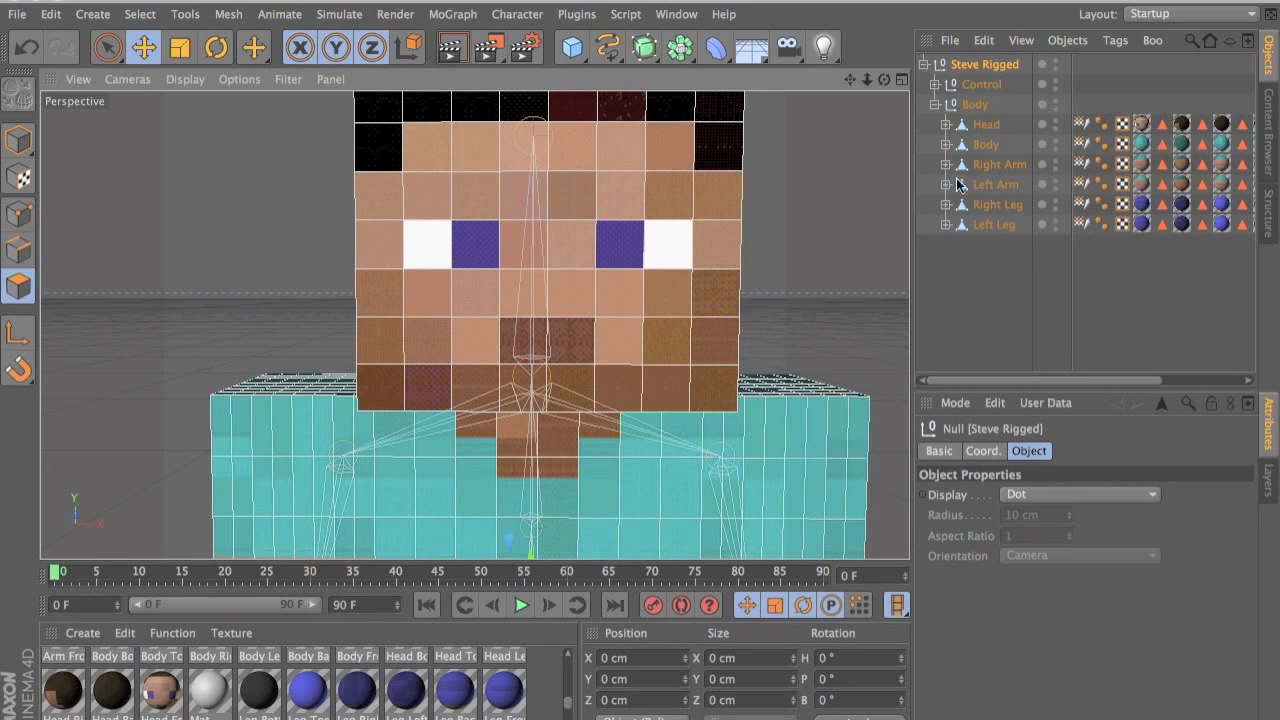
left_click(985, 125)
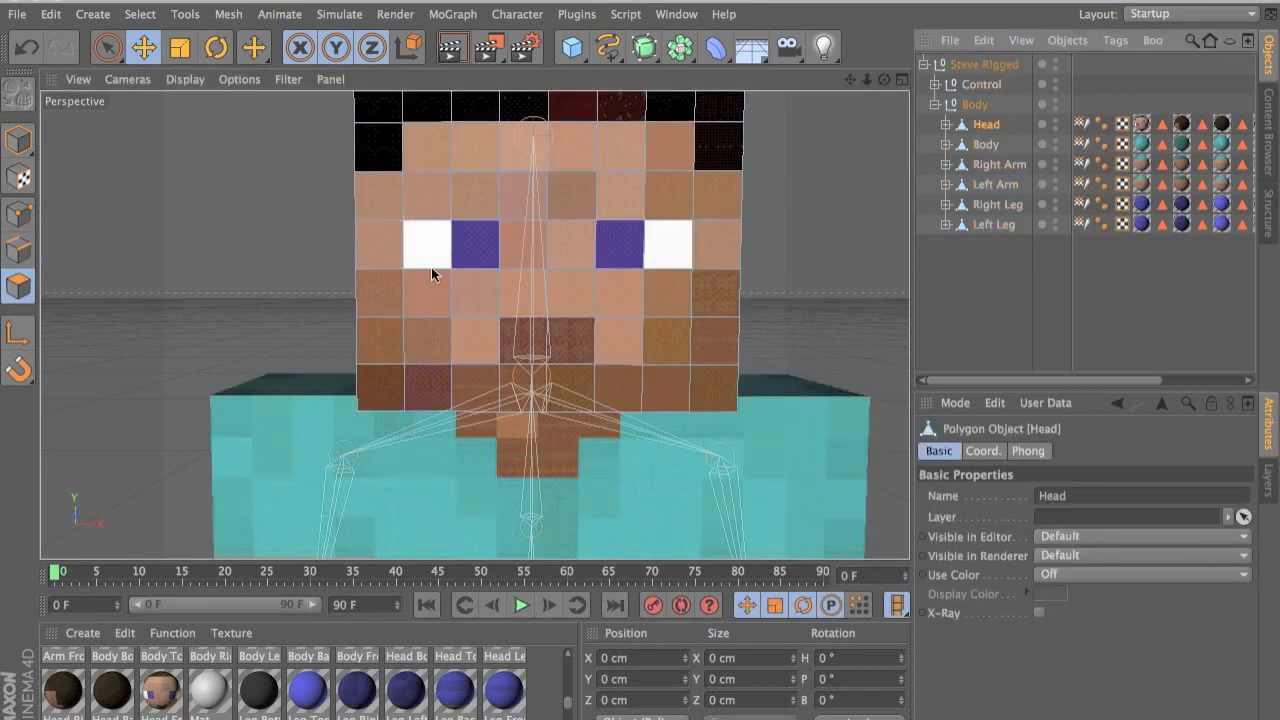
- Delete the four adjacent polygons in the mouth row on the front of the head
scroll(489, 356, "up", 2)
middle_click_drag(612, 387, 515, 397, "alt")
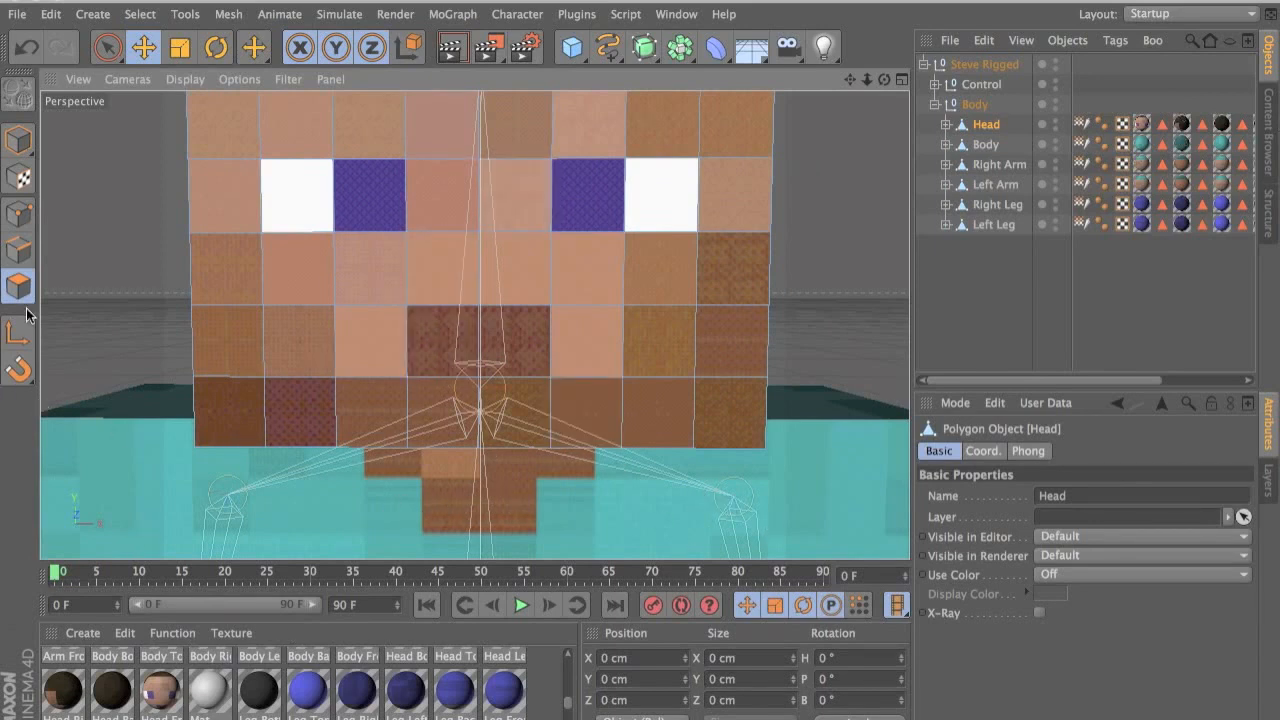
left_click_drag(439, 362, 366, 343)
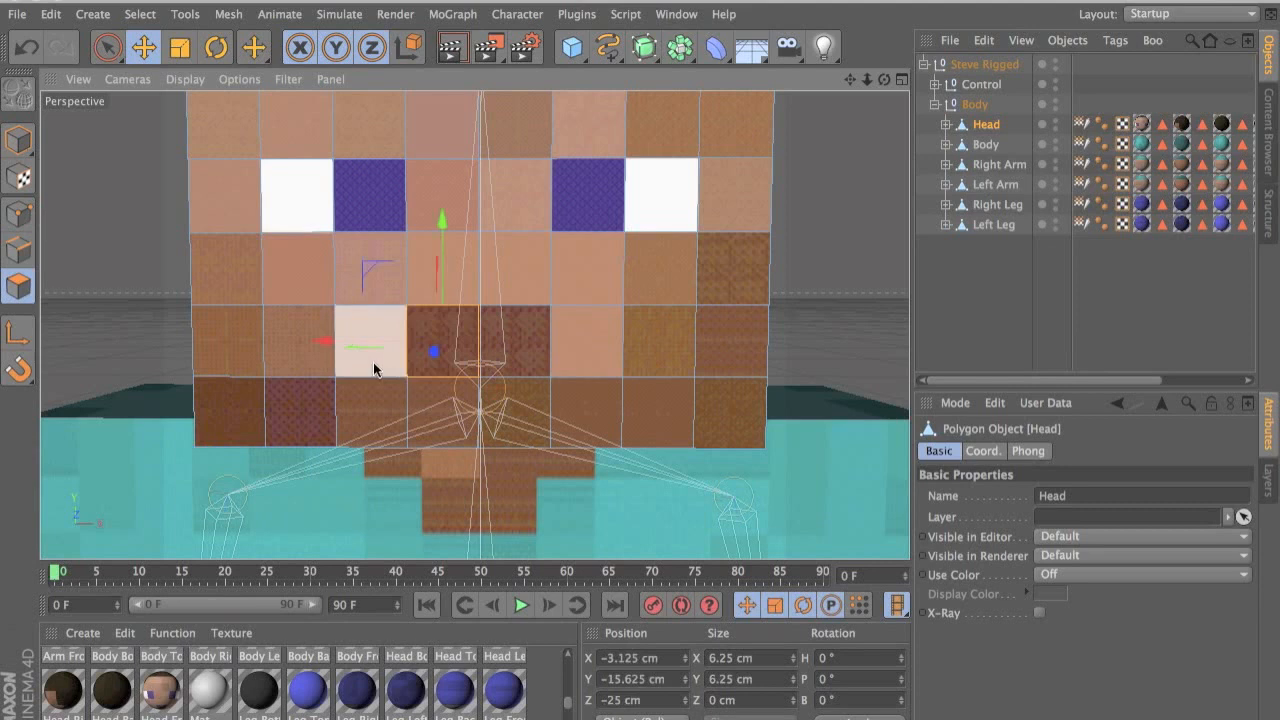
left_click_drag(551, 324, 500, 324)
left_click(434, 323, "shift")
left_click(391, 323, "shift")
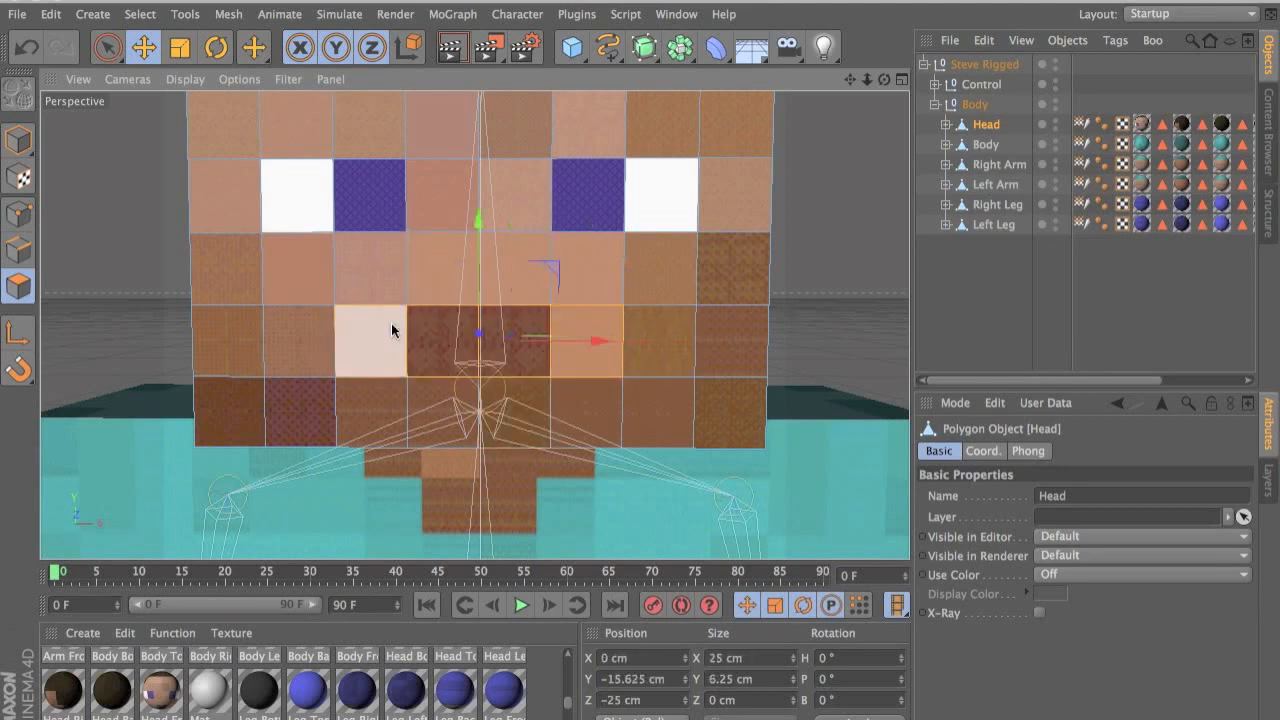
key("Delete")
- Select the ring of 14 polygons around the mouth opening and disconnect them with Preserve Groups enabled
left_click_drag(391, 323, 508, 360, "alt")
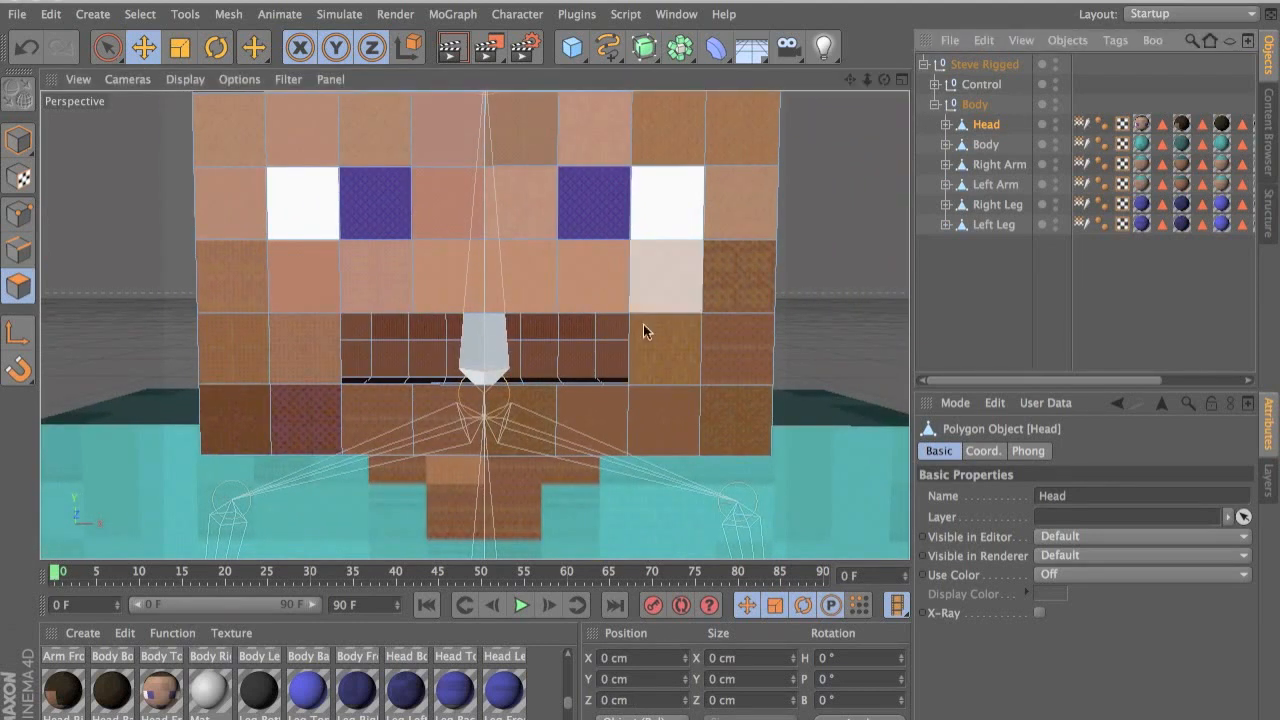
left_click(282, 300)
left_click(291, 368, "shift")
left_click(312, 424, "shift")
left_click(400, 424, "shift")
left_click(469, 424, "shift")
left_click(520, 420, "shift")
left_click(605, 412, "shift")
left_click(653, 412, "shift")
left_click(665, 348, "shift")
left_click(660, 278, "shift")
left_click(598, 282, "shift")
left_click(525, 278, "shift")
left_click(434, 277, "shift")
left_click(376, 277, "shift")
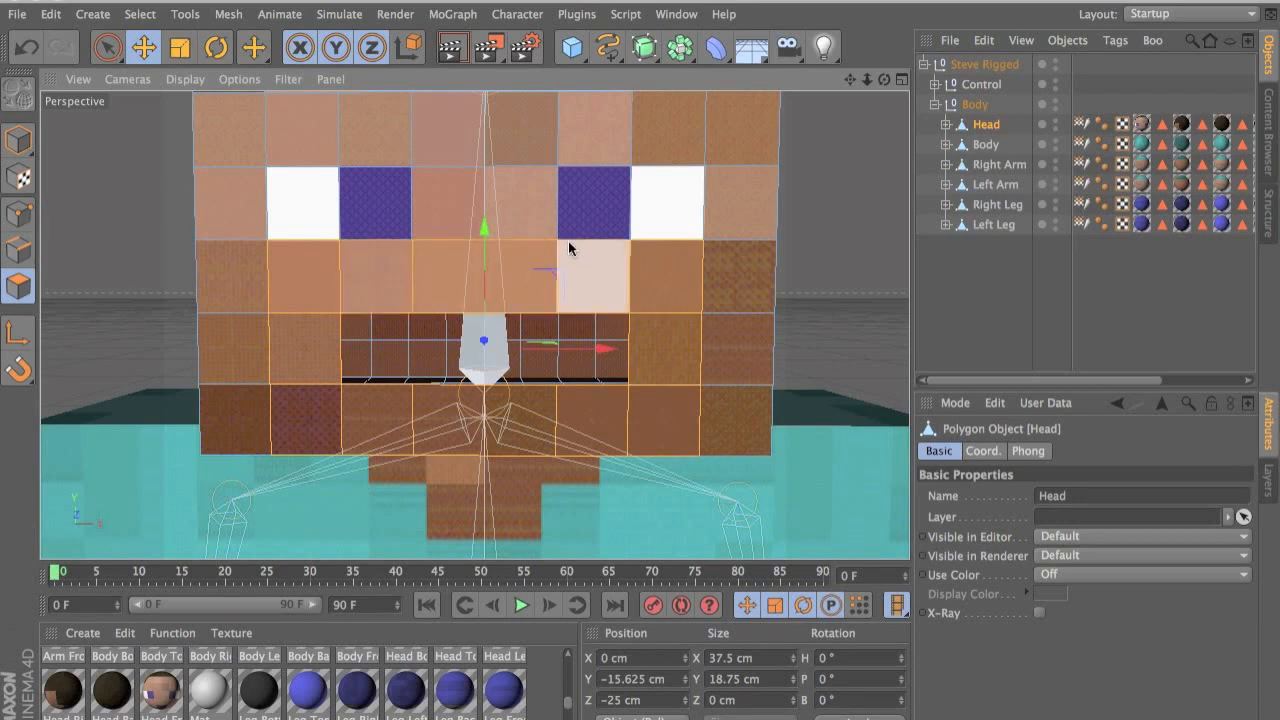
right_click(598, 286)
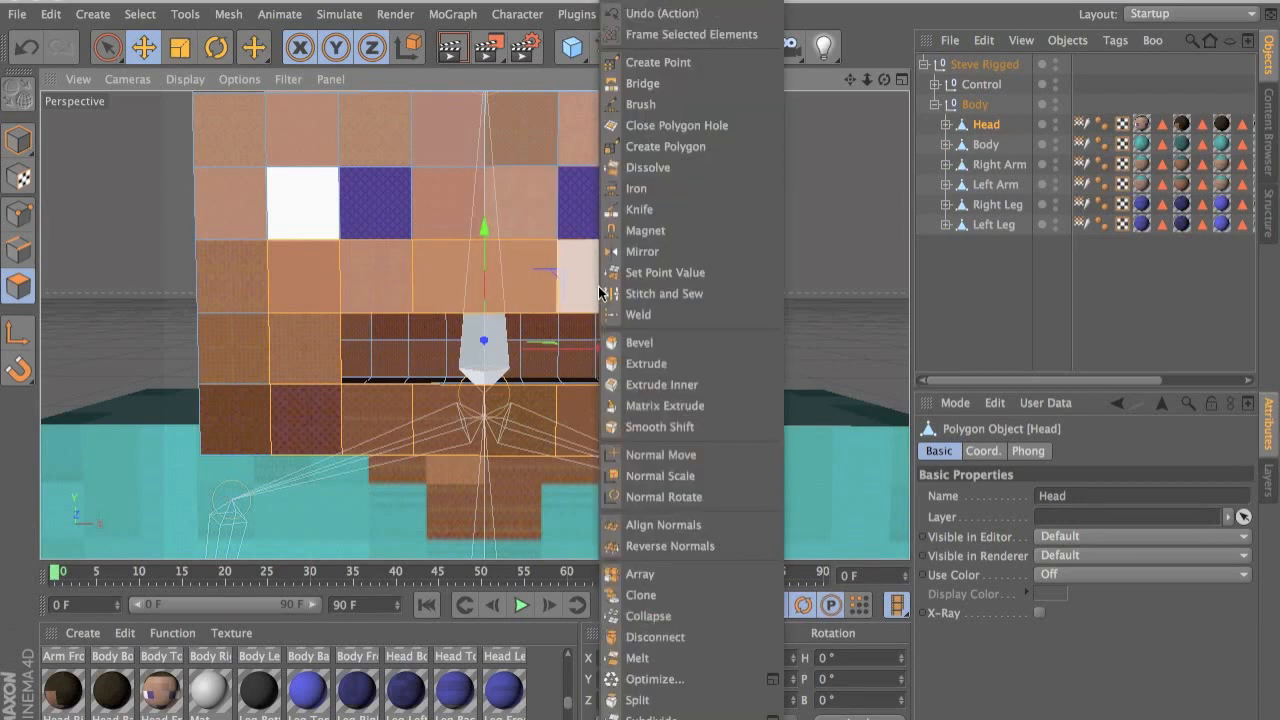
left_click(676, 640)
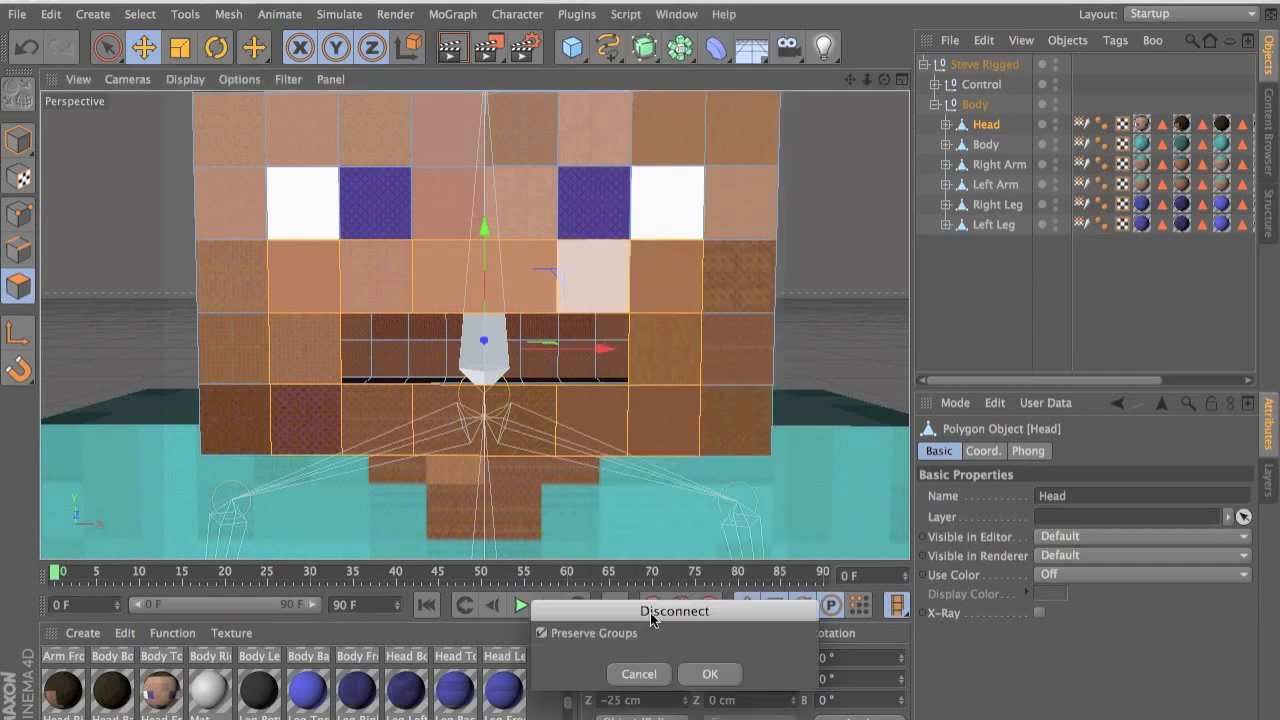
left_click(710, 674)
left_click(477, 284)
left_click_drag(477, 282, 486, 354)
key("super+z")
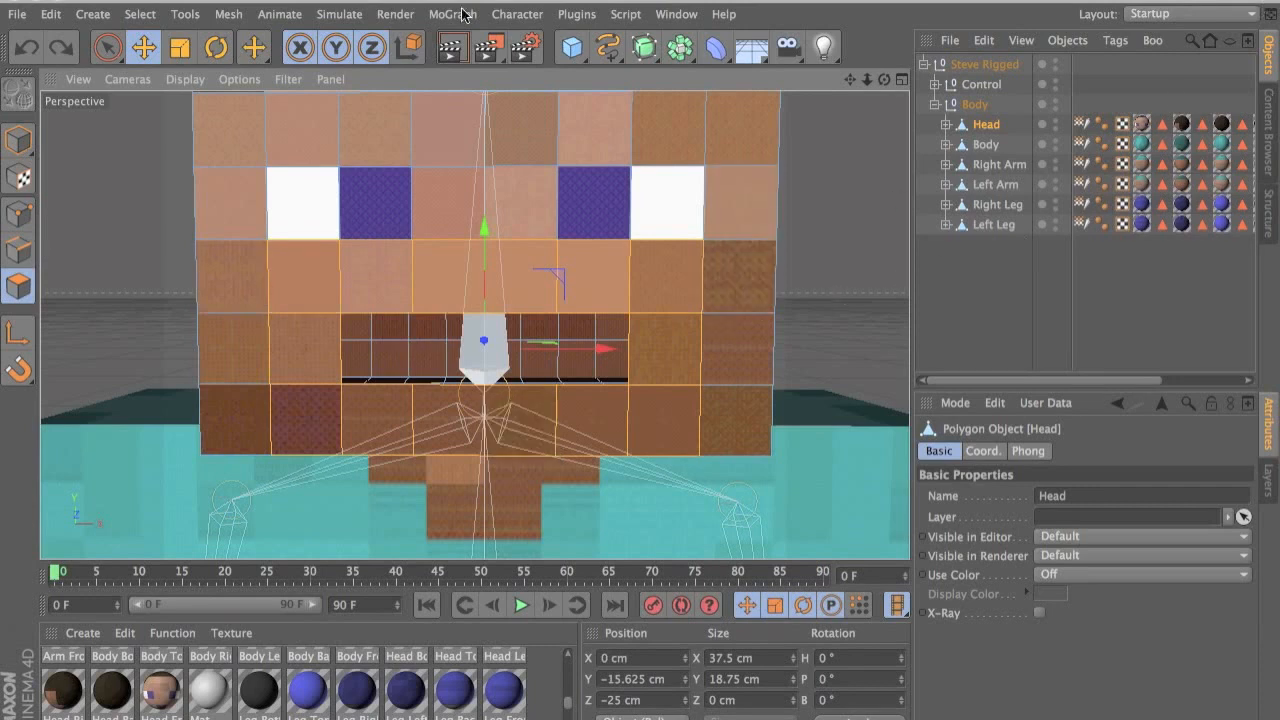
- Add a Point Morph to the Head and open the Pose Morph tag's settings in Edit mode
left_click(517, 14)
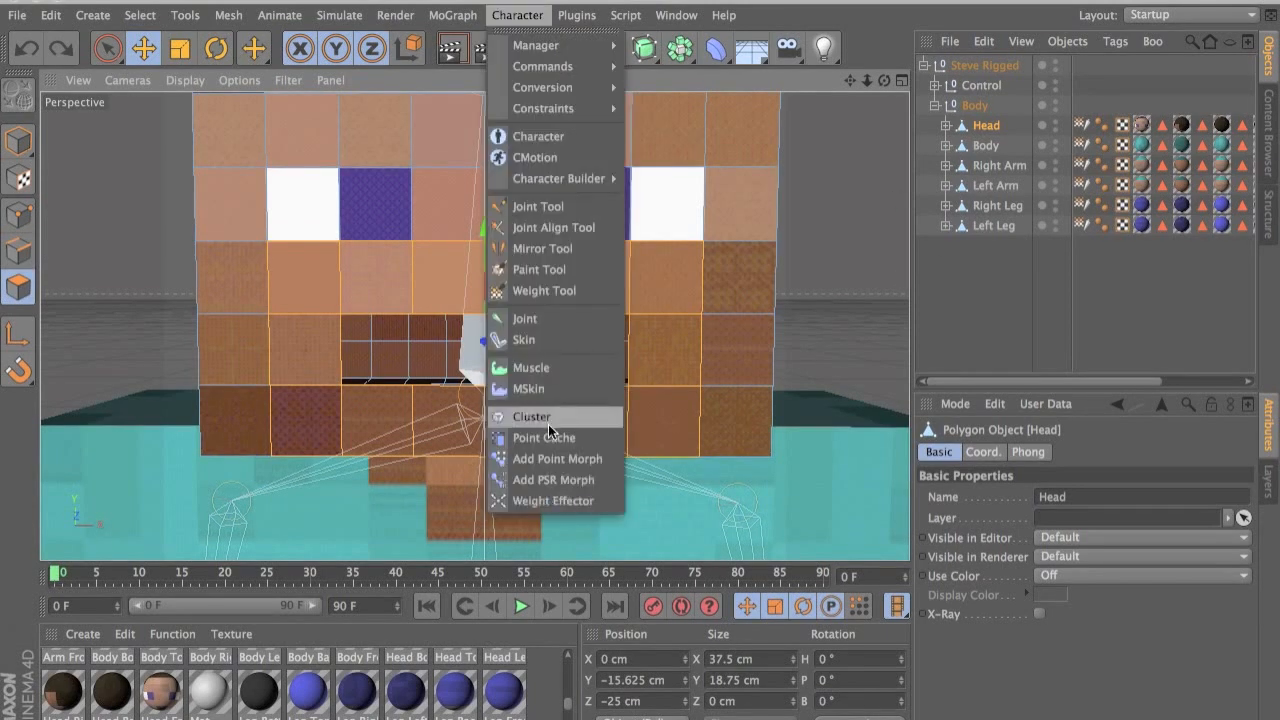
left_click(556, 459)
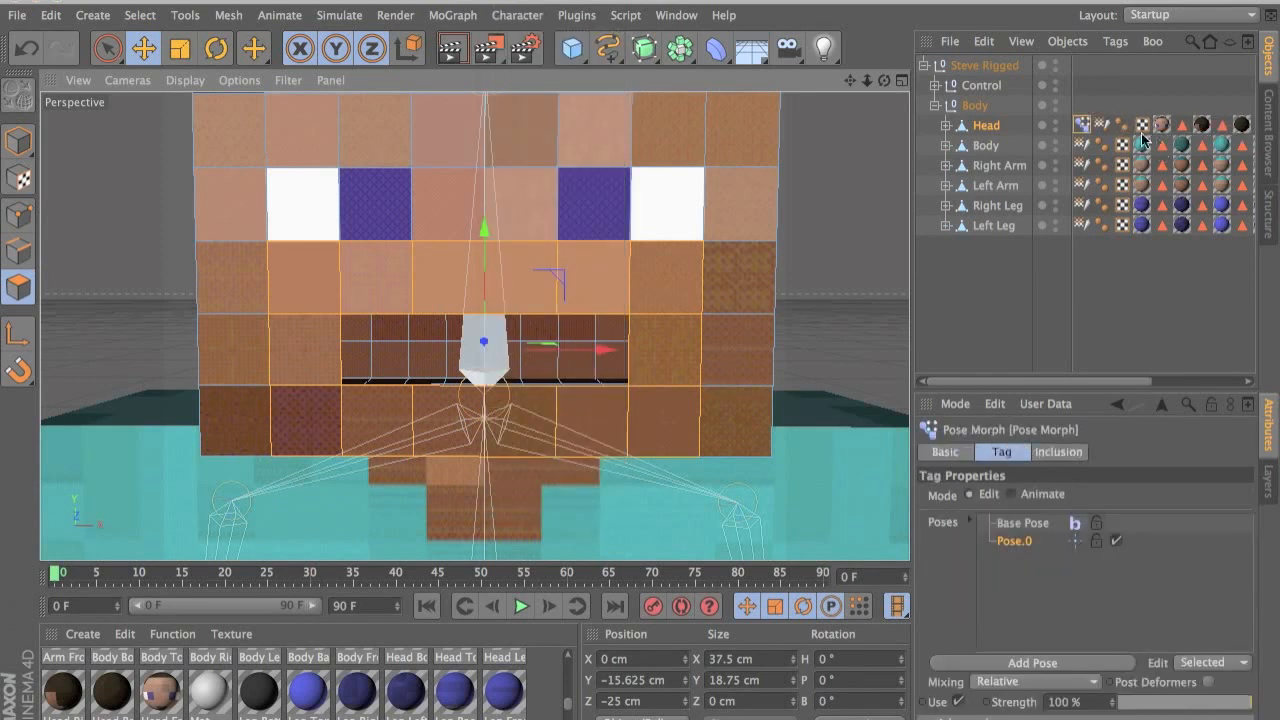
left_click(996, 127)
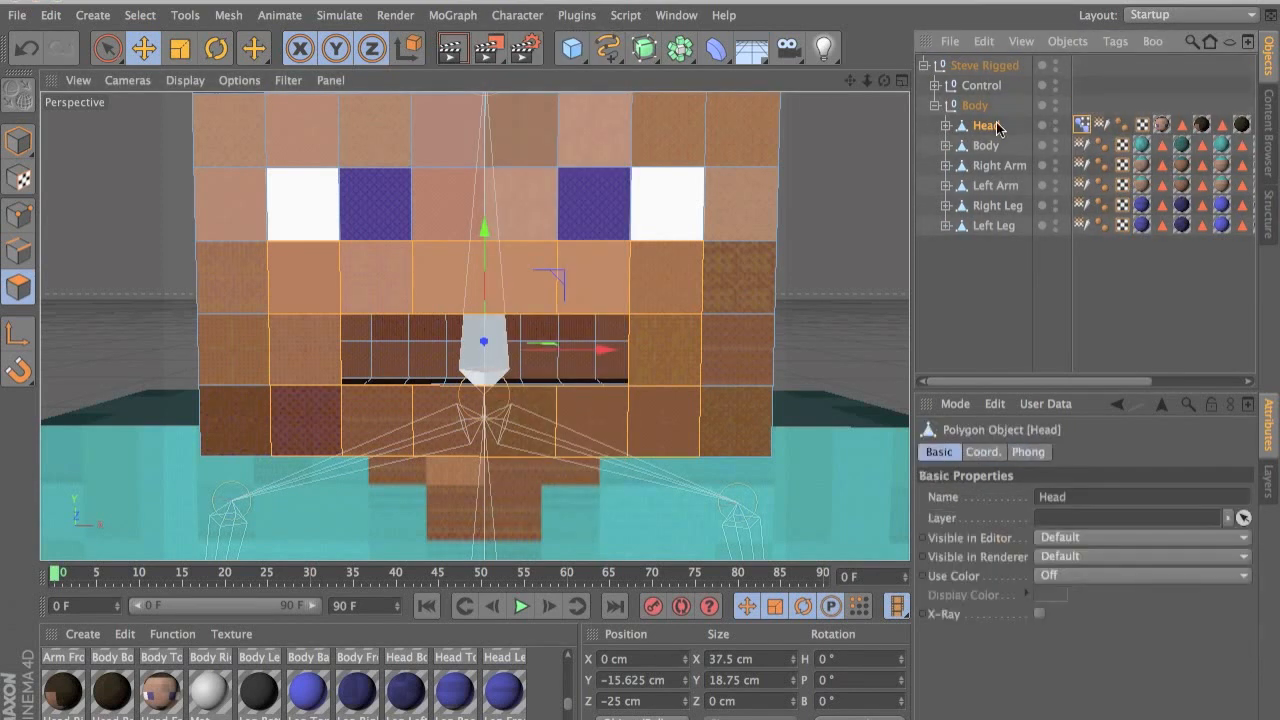
left_click(1081, 129)
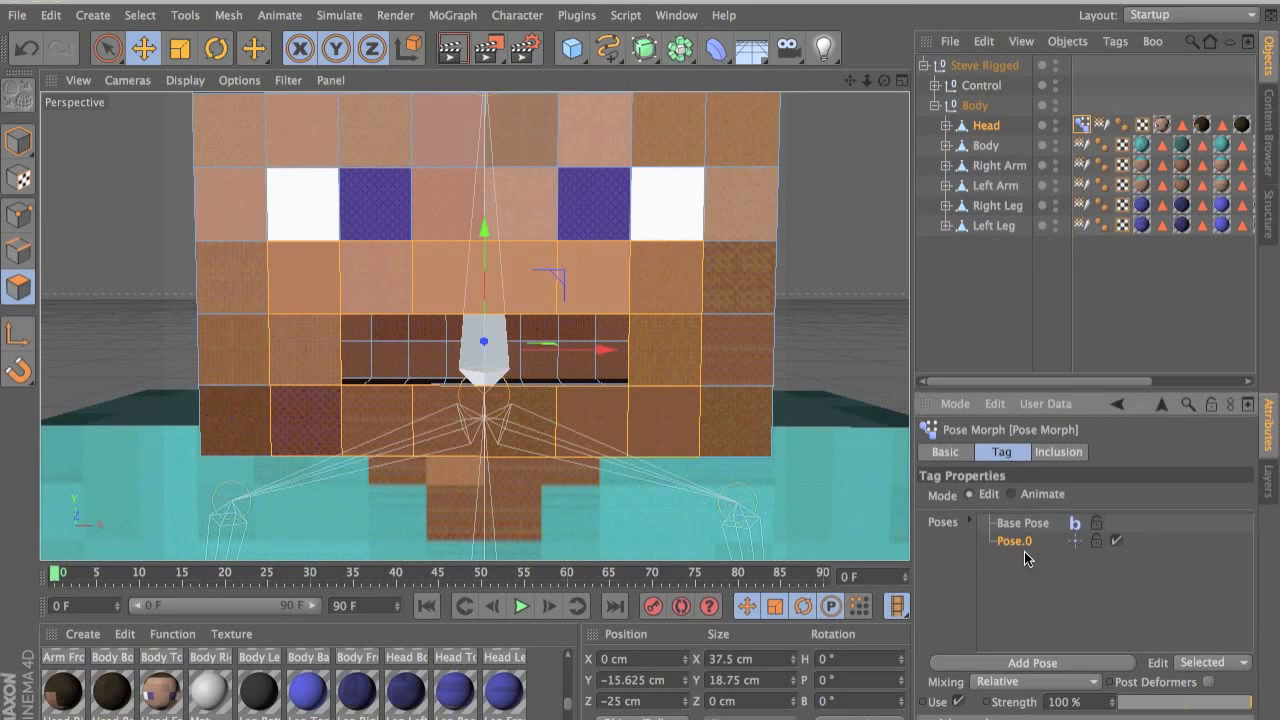
- In point mode, move the mouth's +X upper corner to about X 13.4, Y -11.3 cm and pull the lower corner inward
left_click(16, 222)
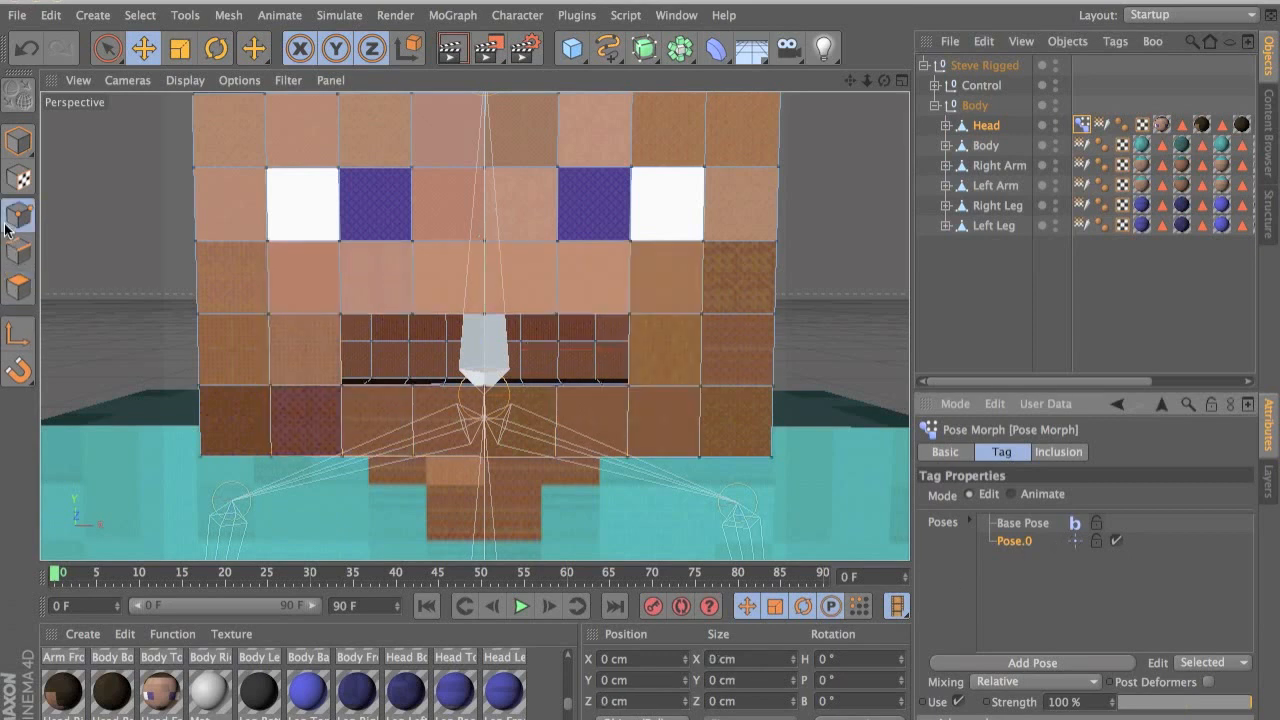
left_click(631, 314)
left_click_drag(709, 316, 720, 316)
left_click_drag(643, 268, 633, 385)
left_click_drag(720, 382, 696, 388)
key("ctrl+z")
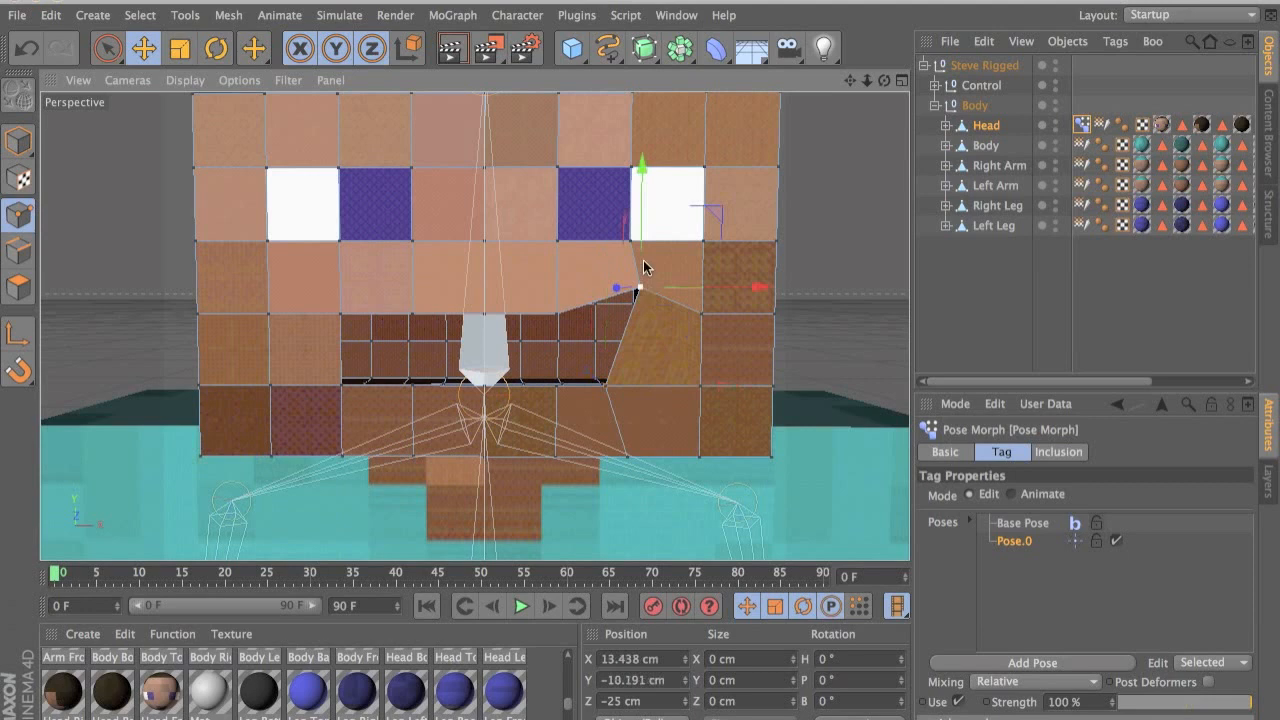
left_click_drag(644, 238, 644, 250)
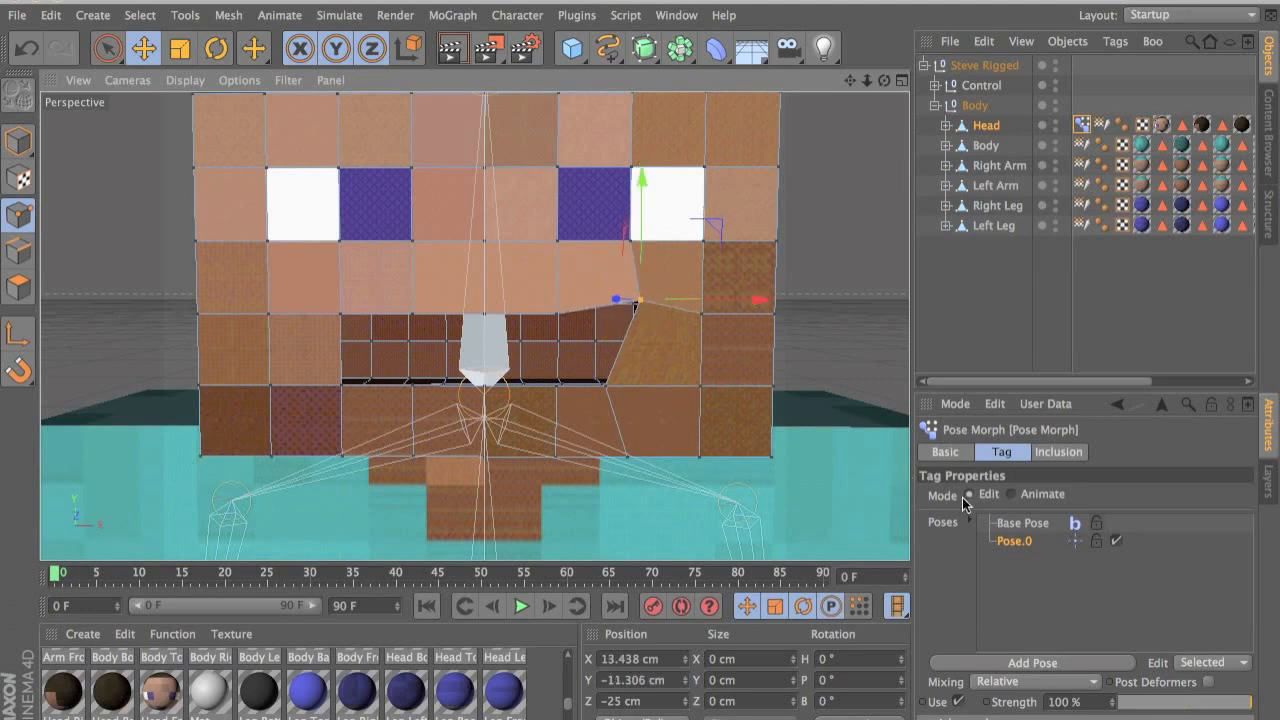
- Rename the edited pose as Up Right
double_click(1026, 543)
type("Up Right")
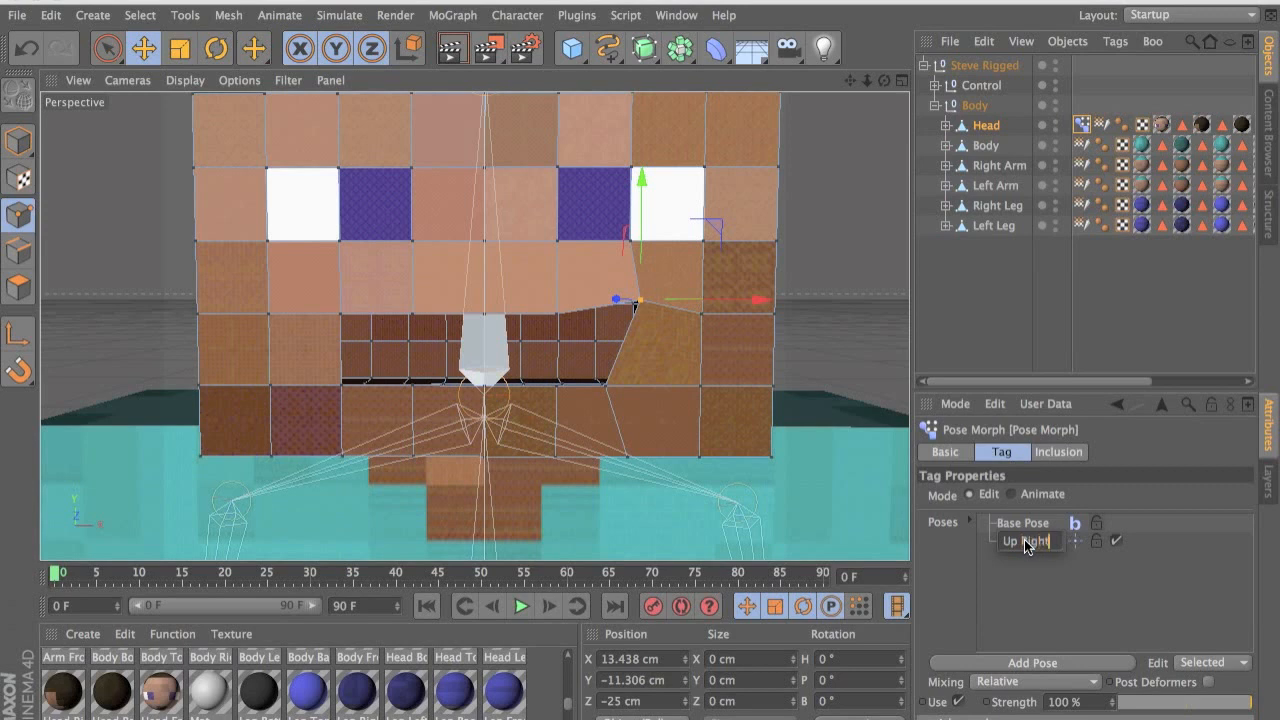
left_click(344, 315)
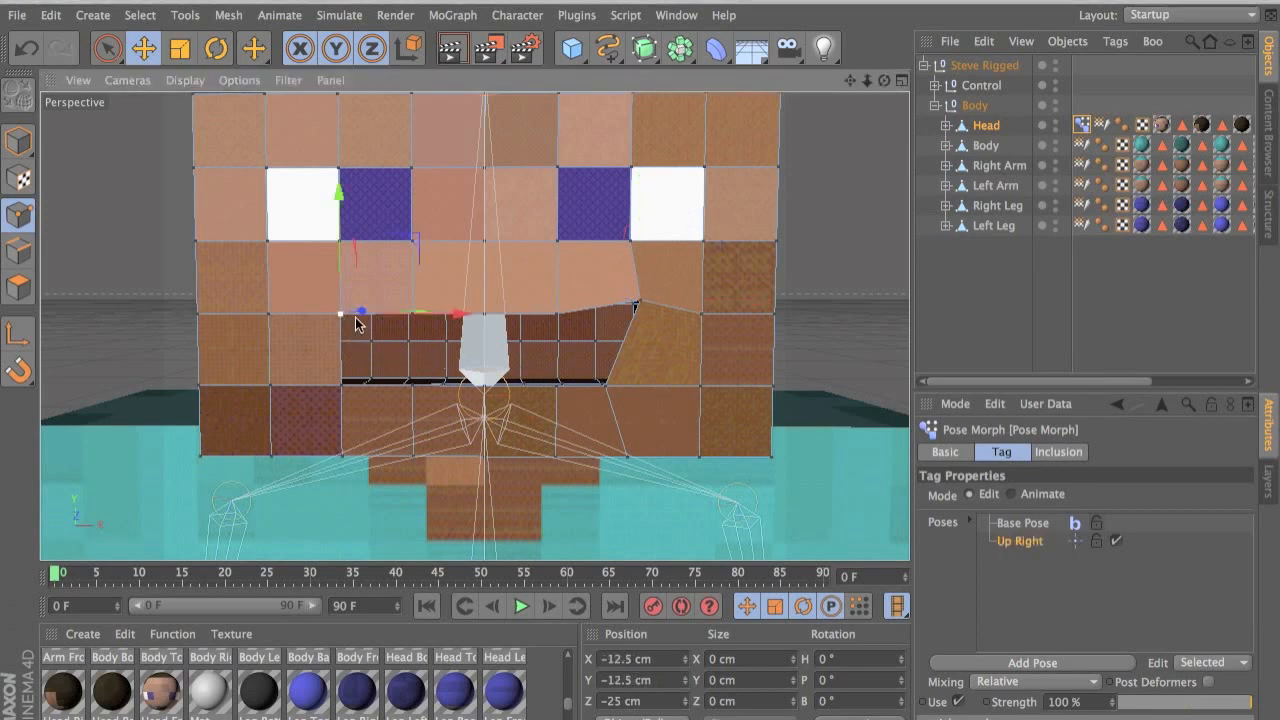
- Add a second pose, moving the mouth's -X upper corner up and outward and its lower corner inward to about X -11.4 cm
left_click(1040, 662)
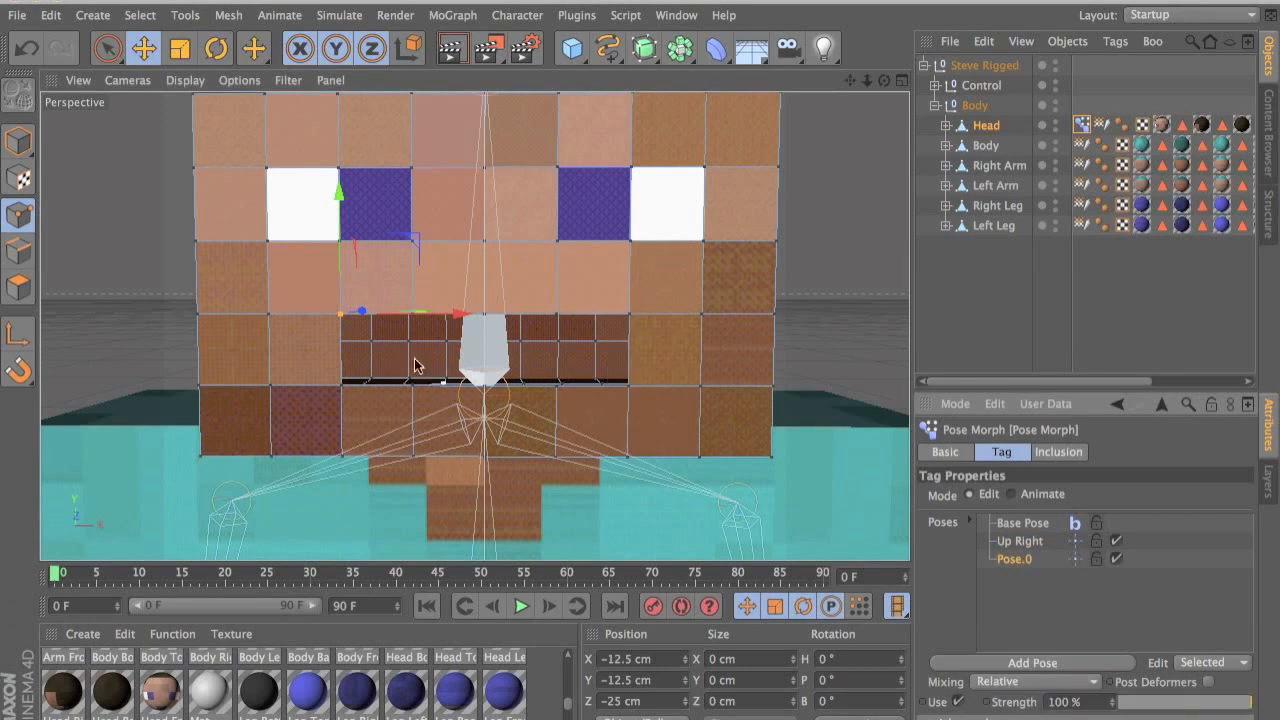
left_click_drag(440, 295, 305, 248)
left_click(341, 384)
mouse_move(435, 395)
left_mouse_down()
mouse_move(423, 395)
mouse_move(450, 395)
left_mouse_up()
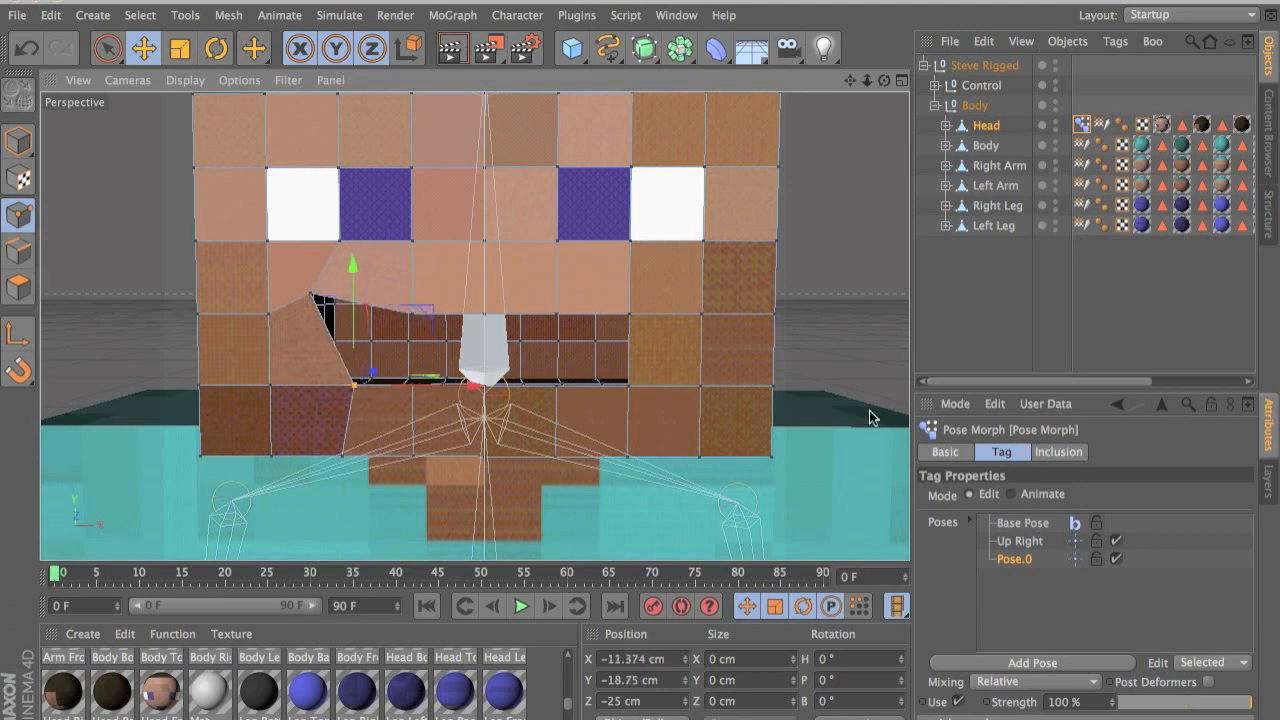
- Rename the second pose as Up Left and add a third pose
double_click(1054, 584)
type("Up Left")
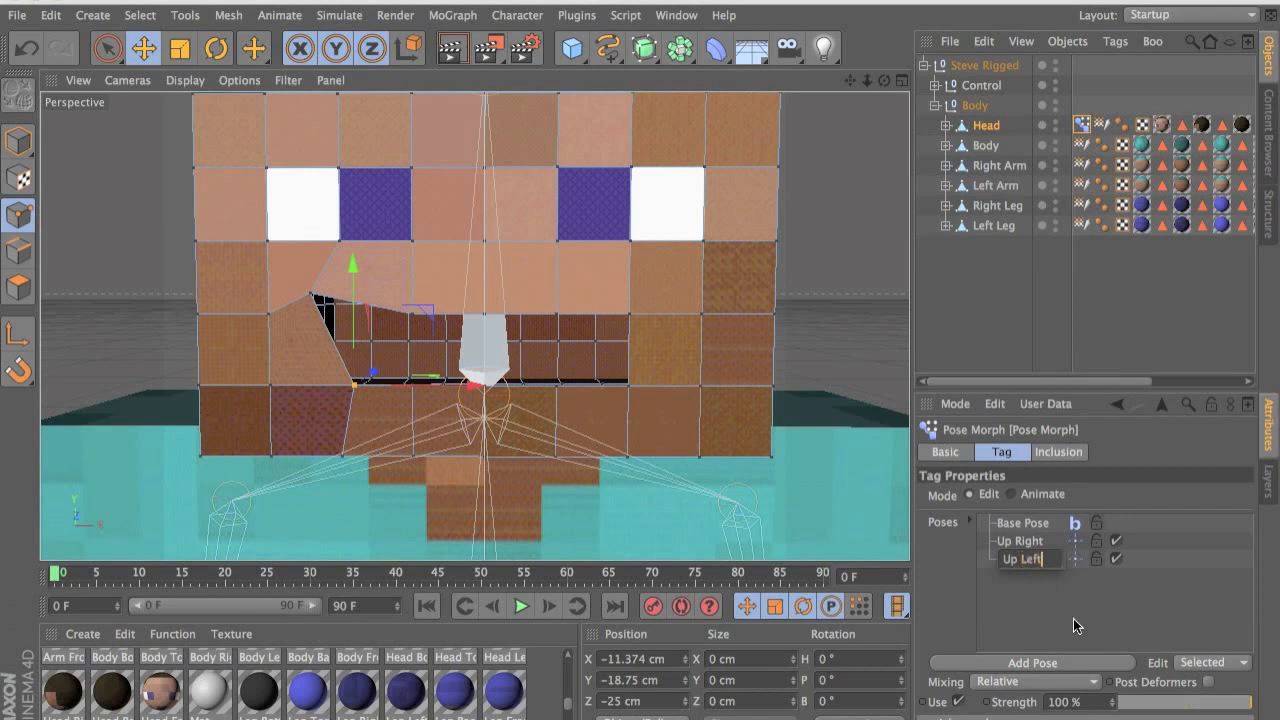
double_click(1073, 618)
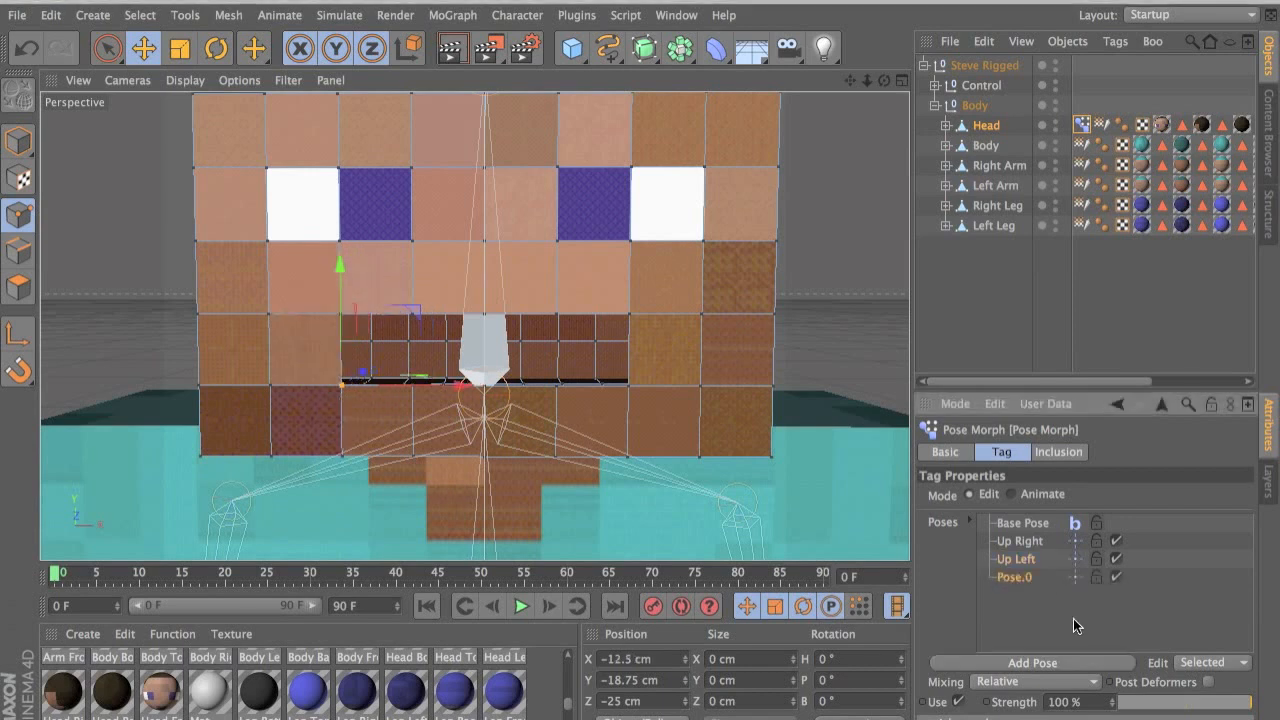
- Move the mouth's -X lower corner outward and down to about X -15.5, Y -20.6 cm, and pull the upper corner slightly inward
left_click_drag(428, 389, 395, 390)
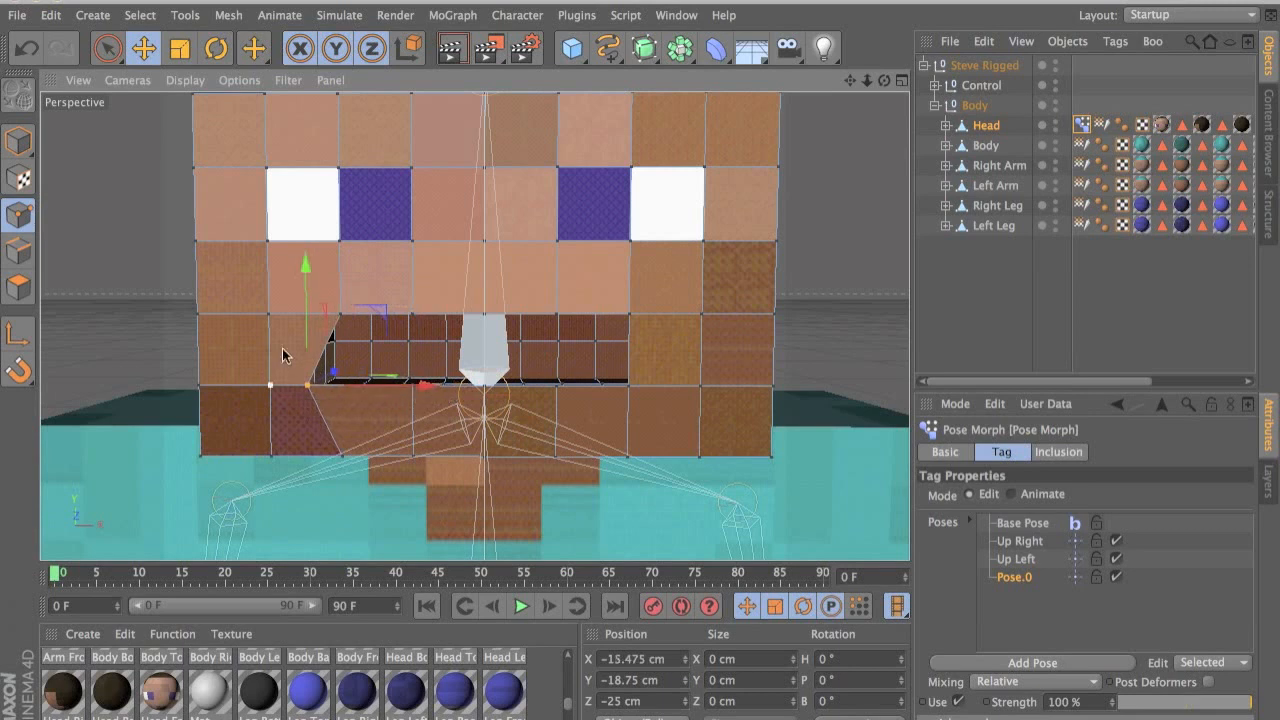
left_click_drag(316, 346, 363, 396)
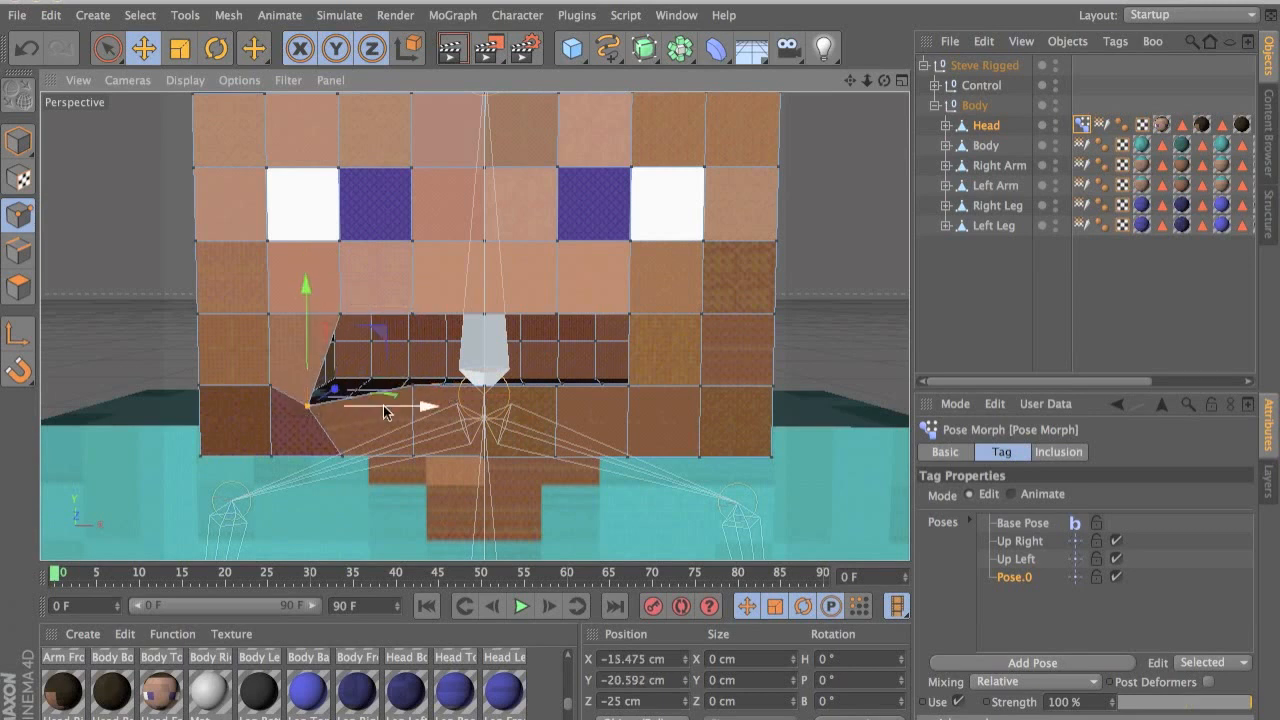
left_click(340, 315)
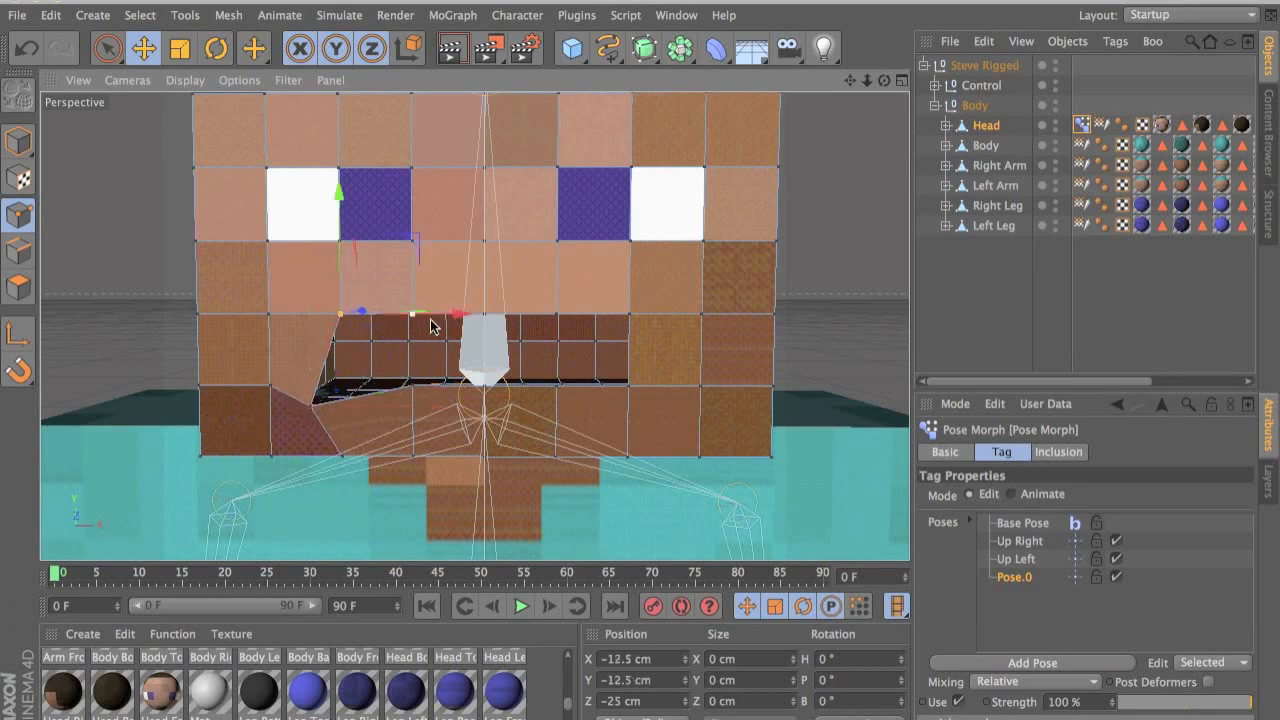
left_click_drag(437, 320, 450, 320)
- Rename the third pose as Down Left and add a fourth pose
double_click(975, 578)
type("Down Left")
left_click(628, 385)
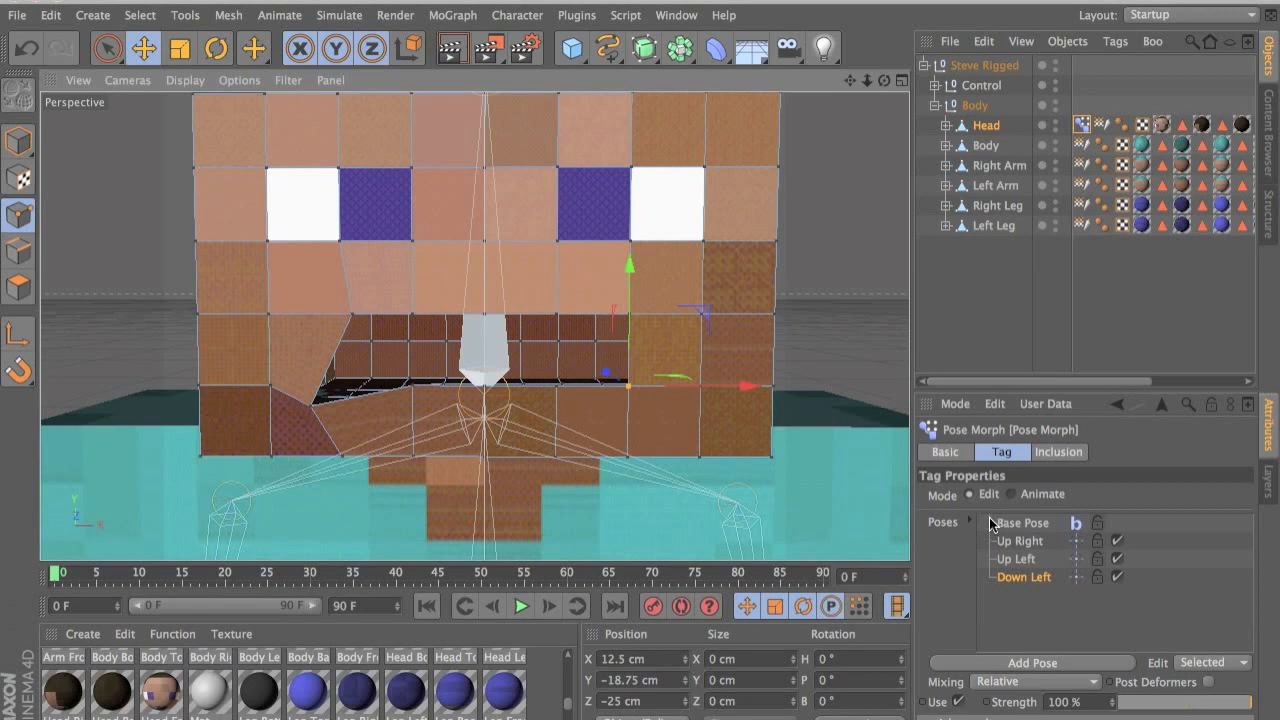
left_click(1032, 663)
- Move the mouth's +X lower corner to about X 14.7, Y -20.1 cm and its upper corner inward to about X 11 cm
mouse_move(732, 391)
left_mouse_down()
mouse_move(745, 389)
mouse_move(725, 382)
mouse_move(735, 375)
mouse_move(753, 386)
left_mouse_up()
left_click_drag(656, 305, 652, 323)
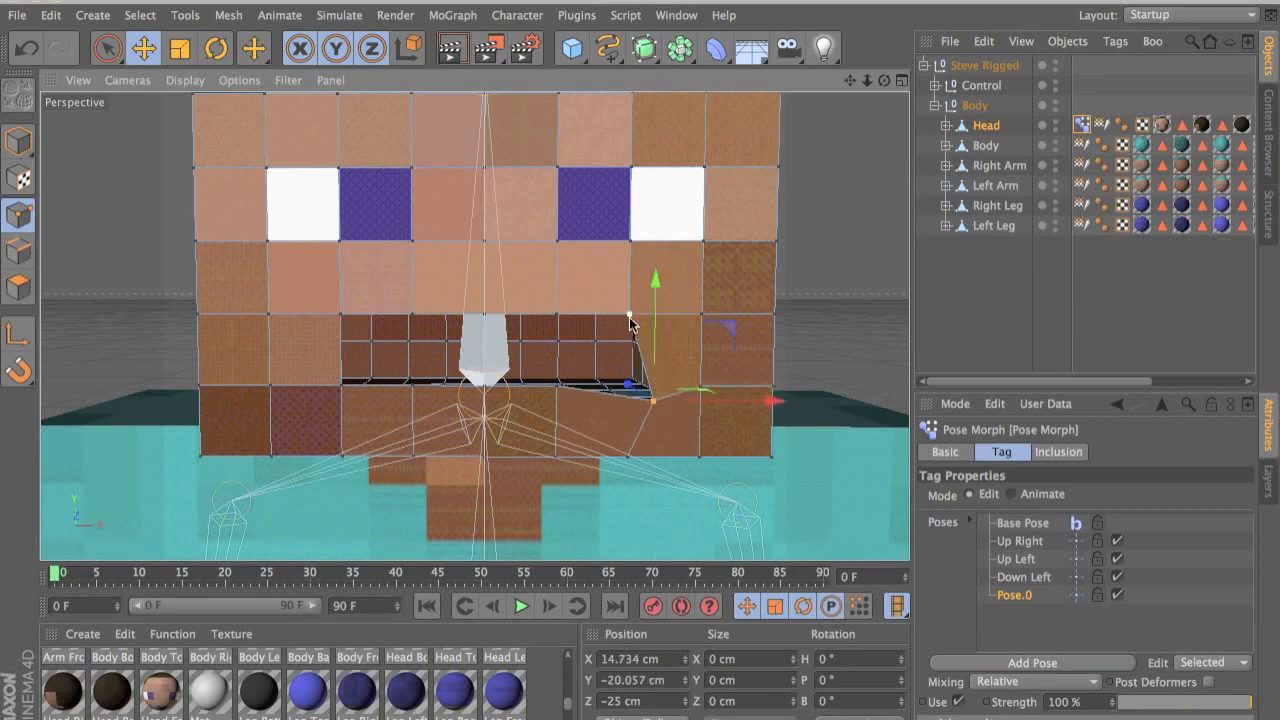
left_click(630, 317)
left_click_drag(749, 314, 727, 320)
- Rename the fourth pose as Down Right and add a fifth pose
double_click(1014, 595)
type("Dow")
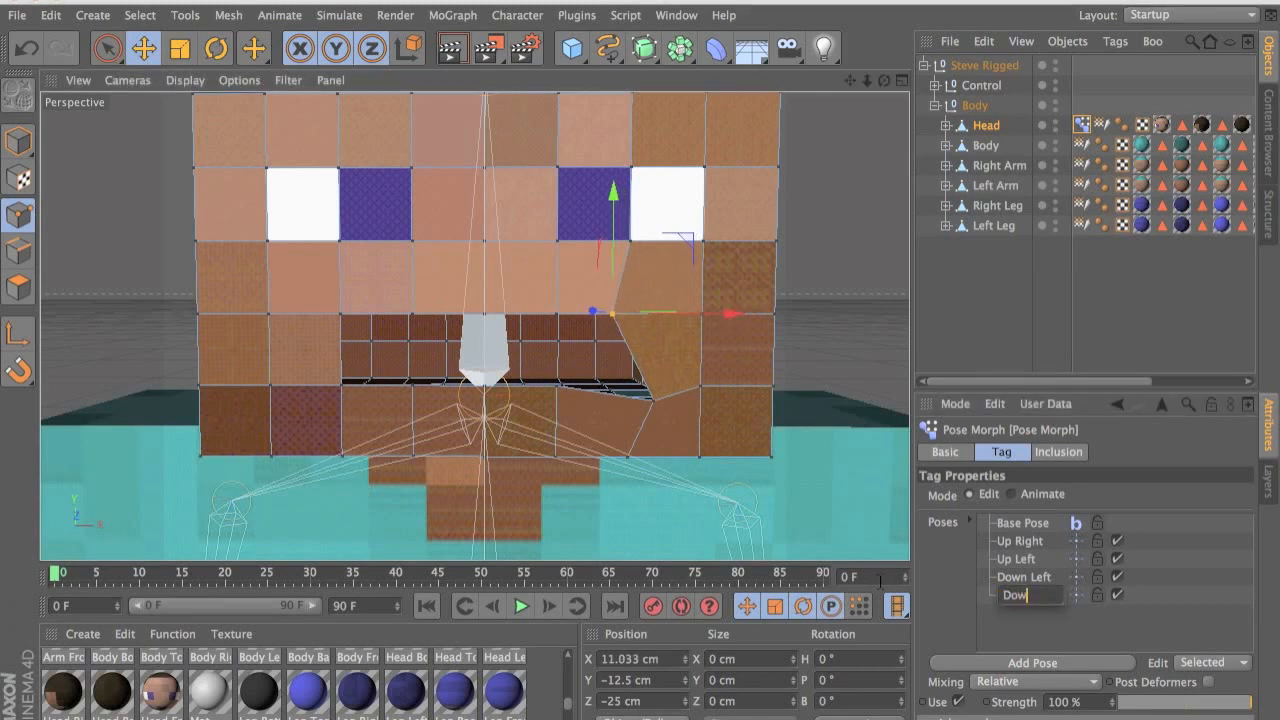
type("n Right")
key("Return")
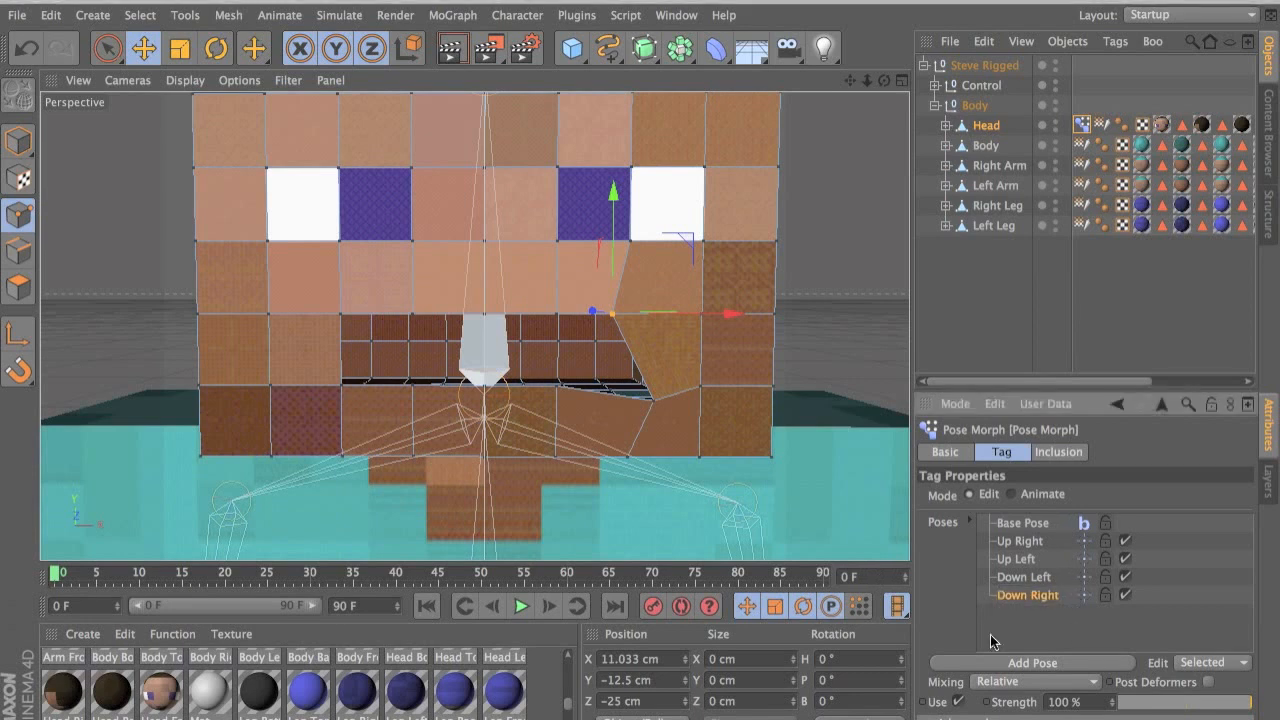
left_click(1040, 662)
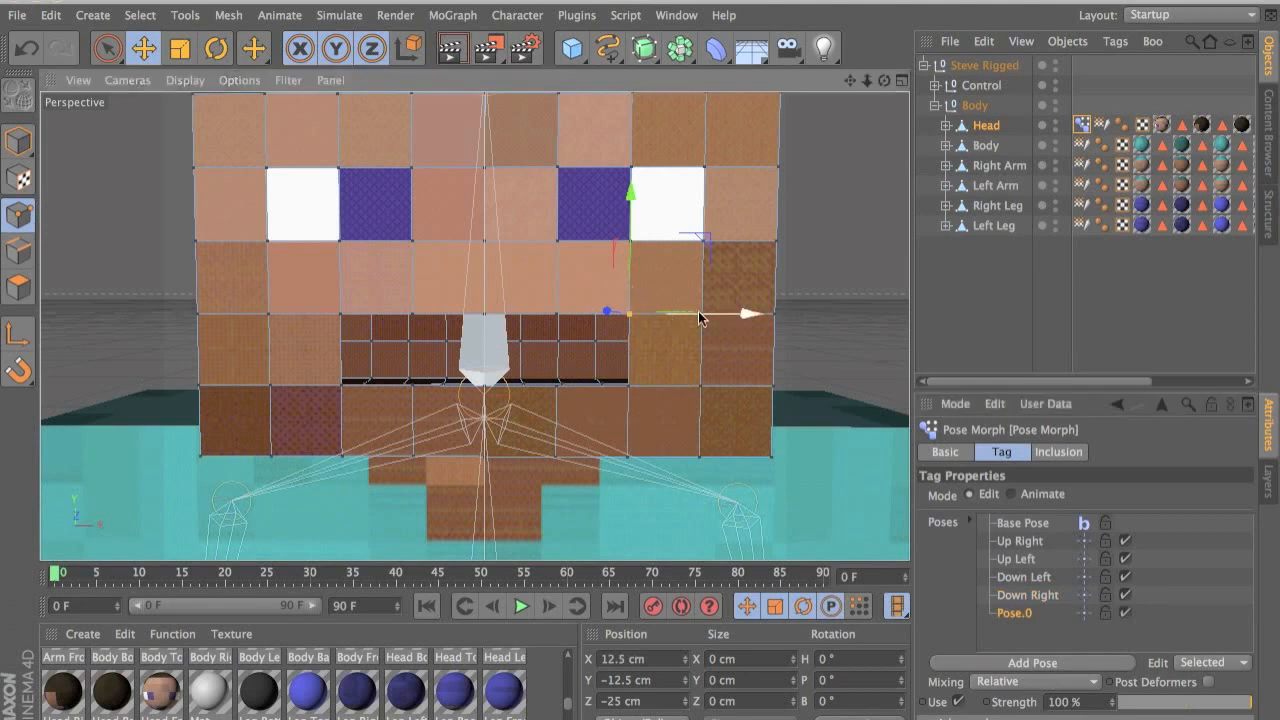
- Move the mouth's +X upper corner outward and up to about X 16.3, Y -11.3 cm
left_click_drag(699, 314, 744, 312)
left_click_drag(677, 256, 677, 241)
left_click_drag(735, 303, 734, 303)
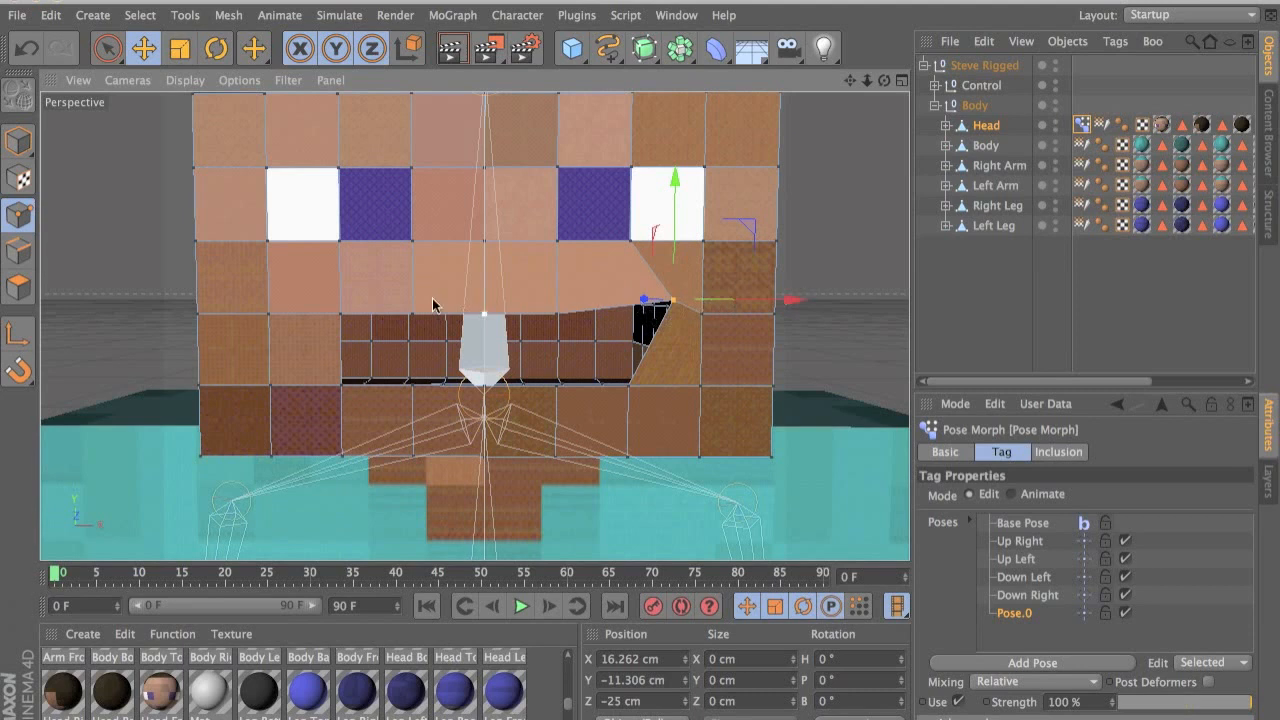
- Move the mouth's -X upper corner up and outward, and its lower corner inward to about X -10.6 cm
left_click(342, 315)
left_click_drag(460, 316, 323, 249)
left_click_drag(441, 295, 436, 296)
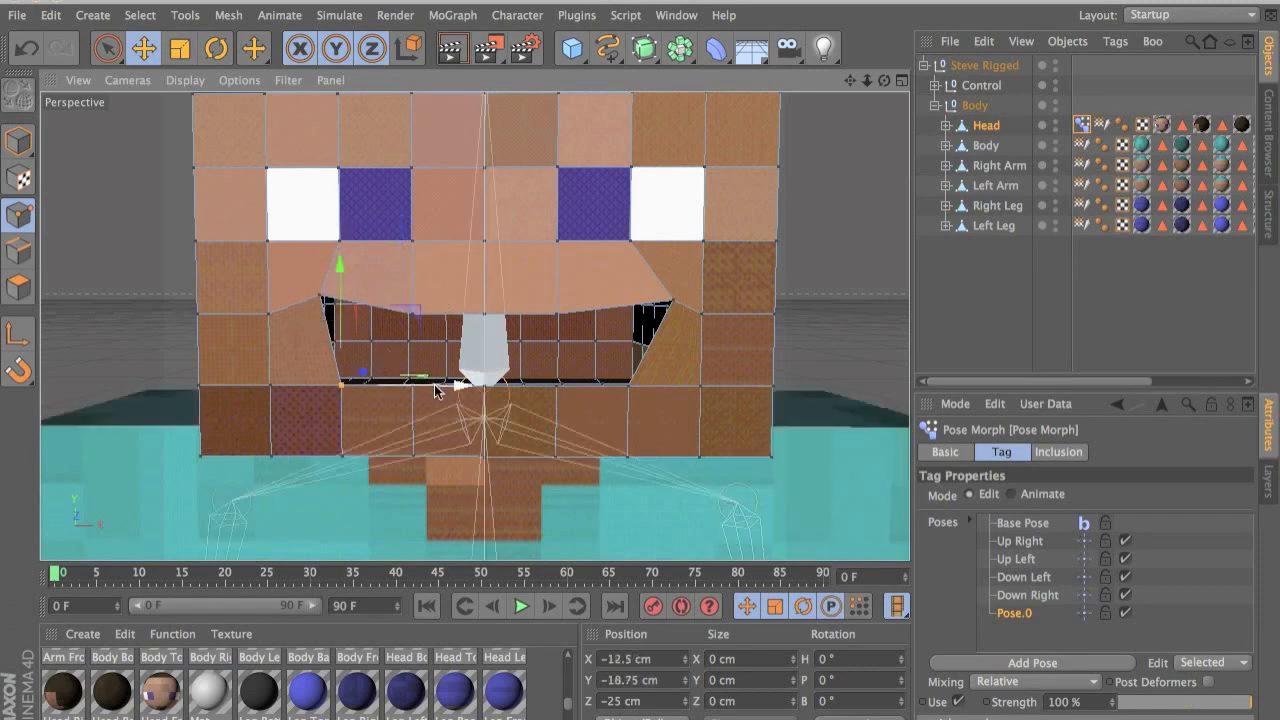
left_click(362, 383)
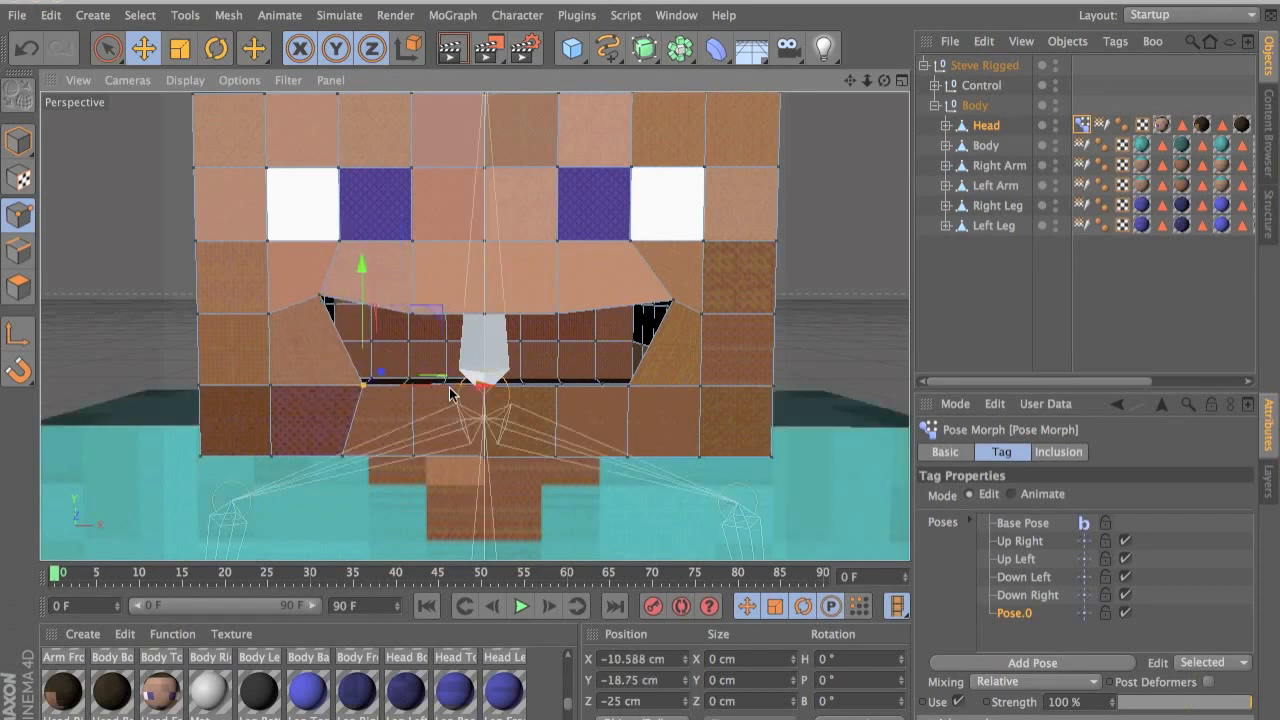
- Rename the fifth pose as Up and add a sixth pose
left_click(963, 617)
key("Return")
type("u")
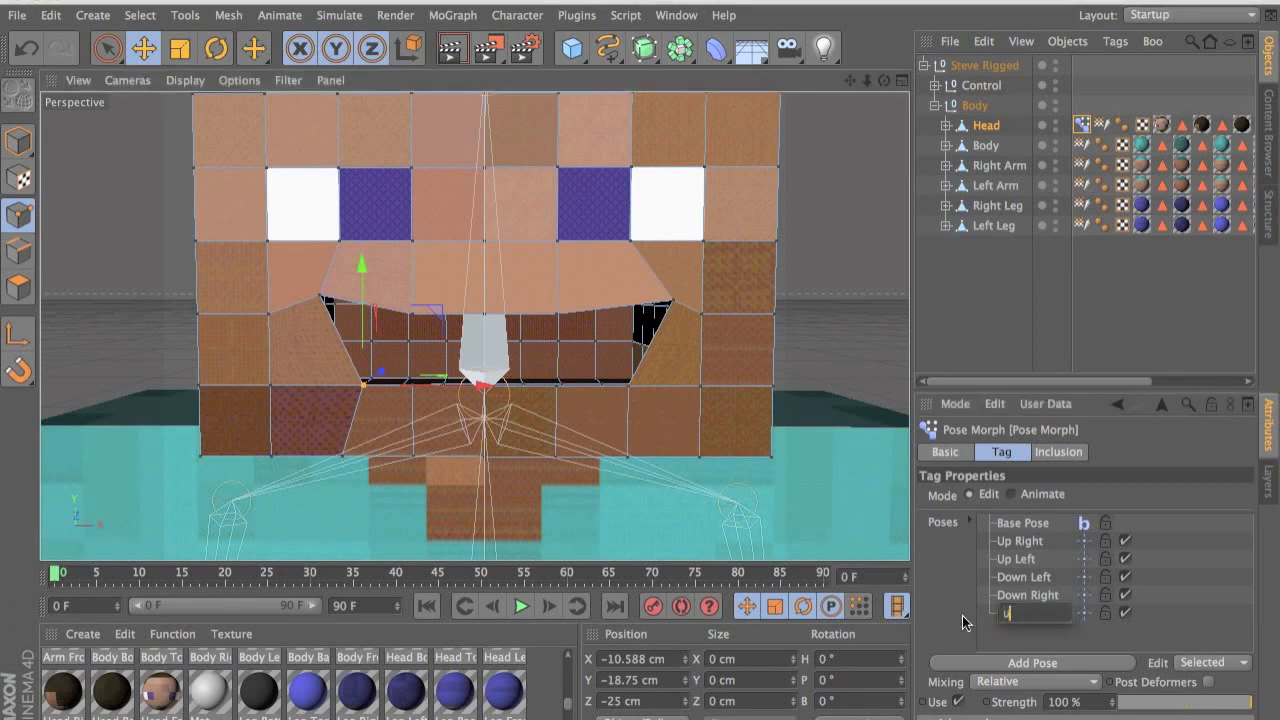
type("p")
key("Return")
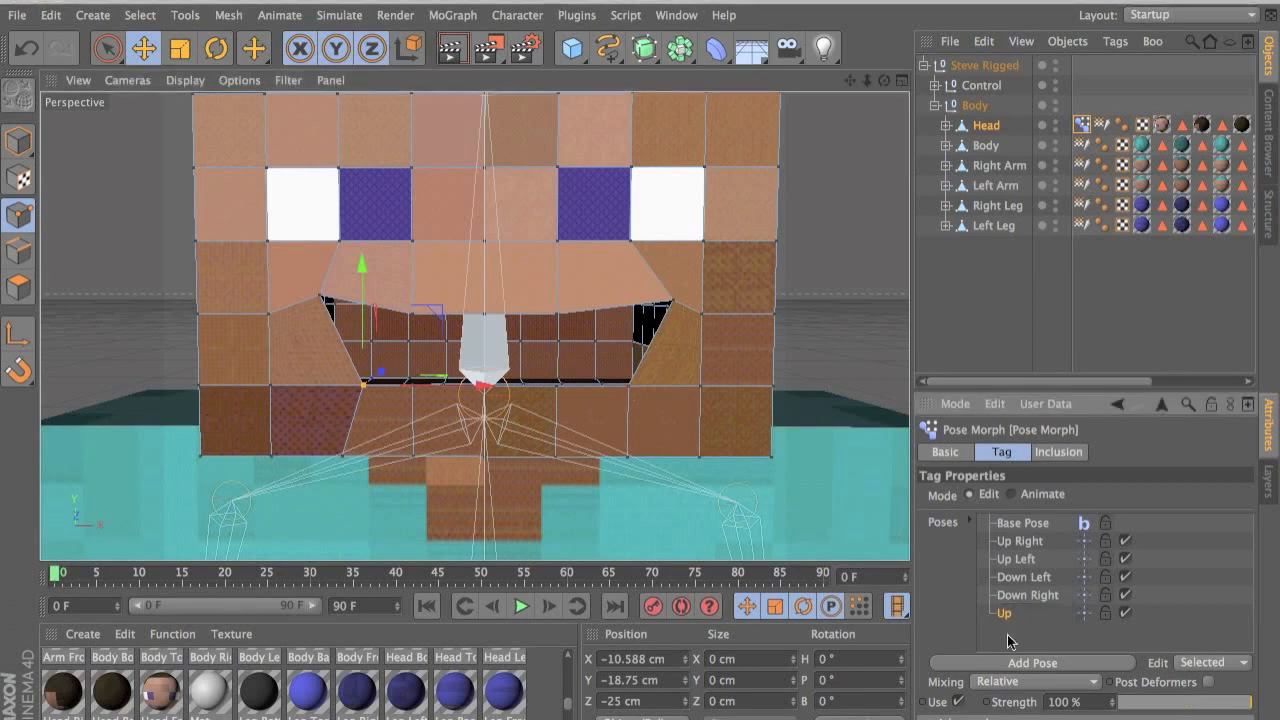
left_click(1068, 662)
- Move both lower mouth corners outward and down, the -X one to about X -14, Y -19.6 cm
left_click(622, 386)
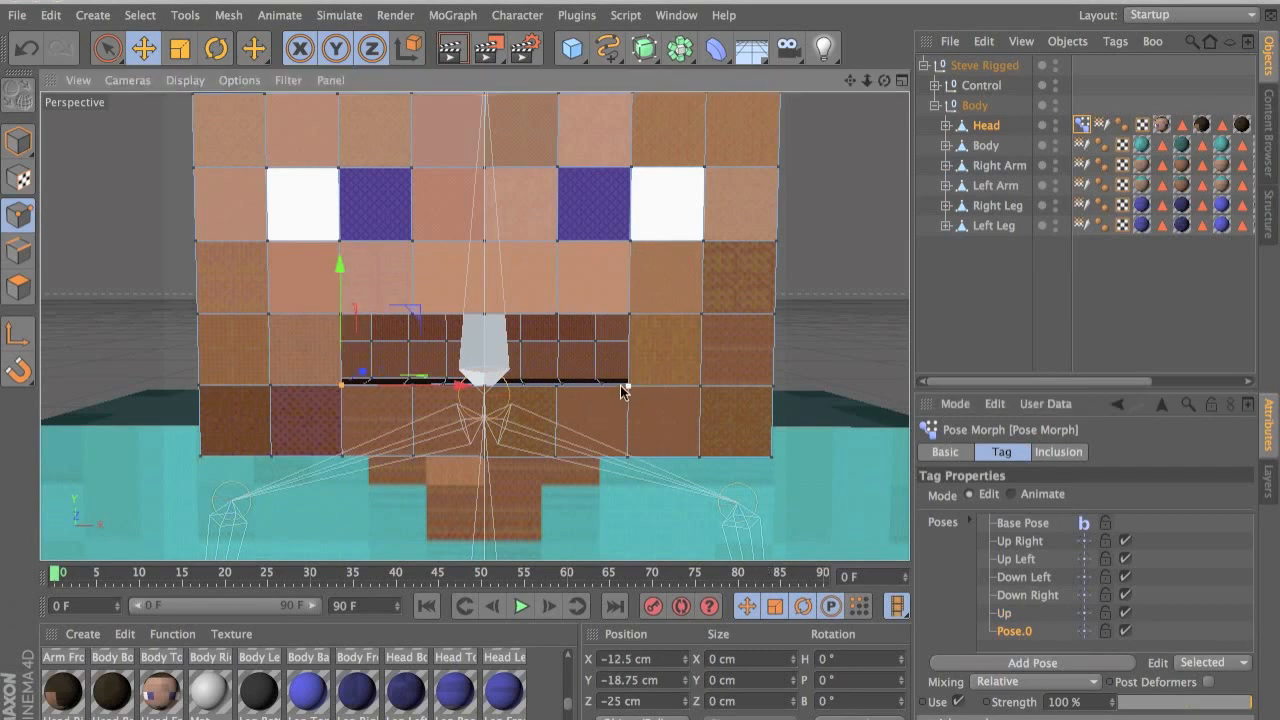
left_click_drag(711, 387, 736, 386)
left_click_drag(655, 332, 655, 353)
left_click(341, 386)
left_click_drag(414, 391, 396, 390)
left_click_drag(330, 313, 325, 320)
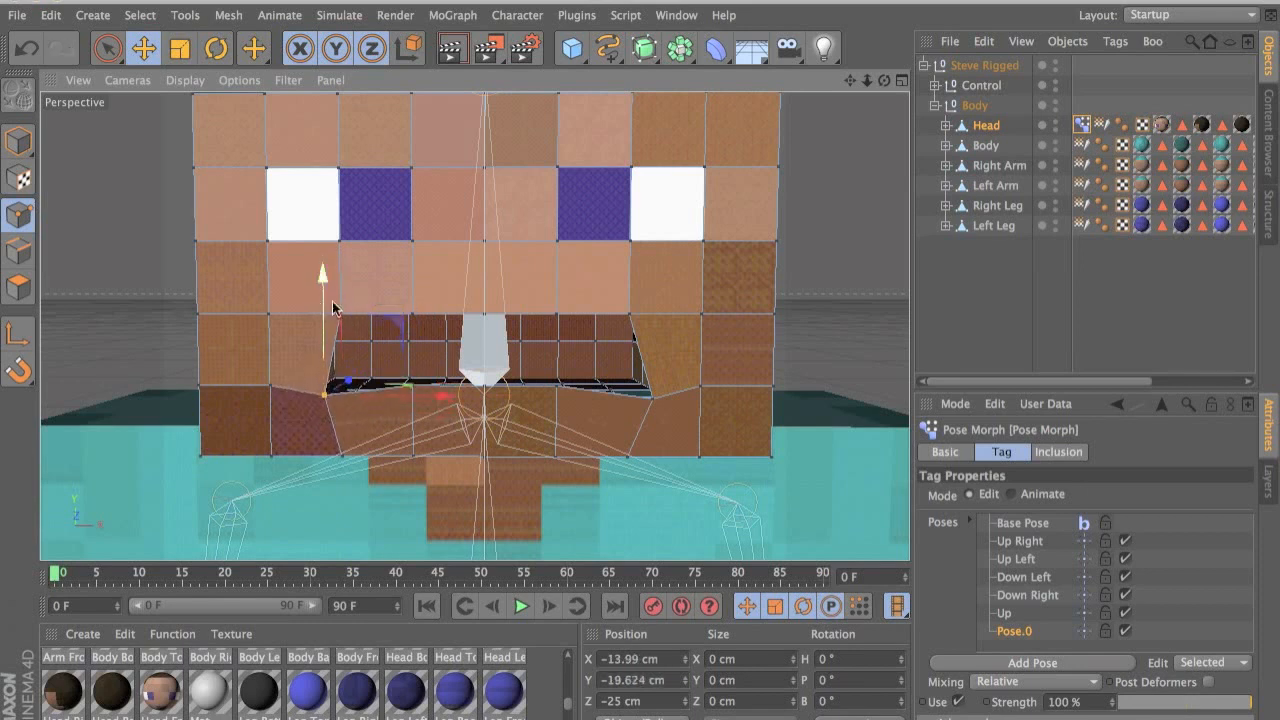
- Pull both upper mouth corners inward, the +X one to about X 10.9 cm
left_click(341, 314)
left_click_drag(429, 320, 456, 321)
left_click(630, 314)
left_click_drag(659, 332, 640, 332)
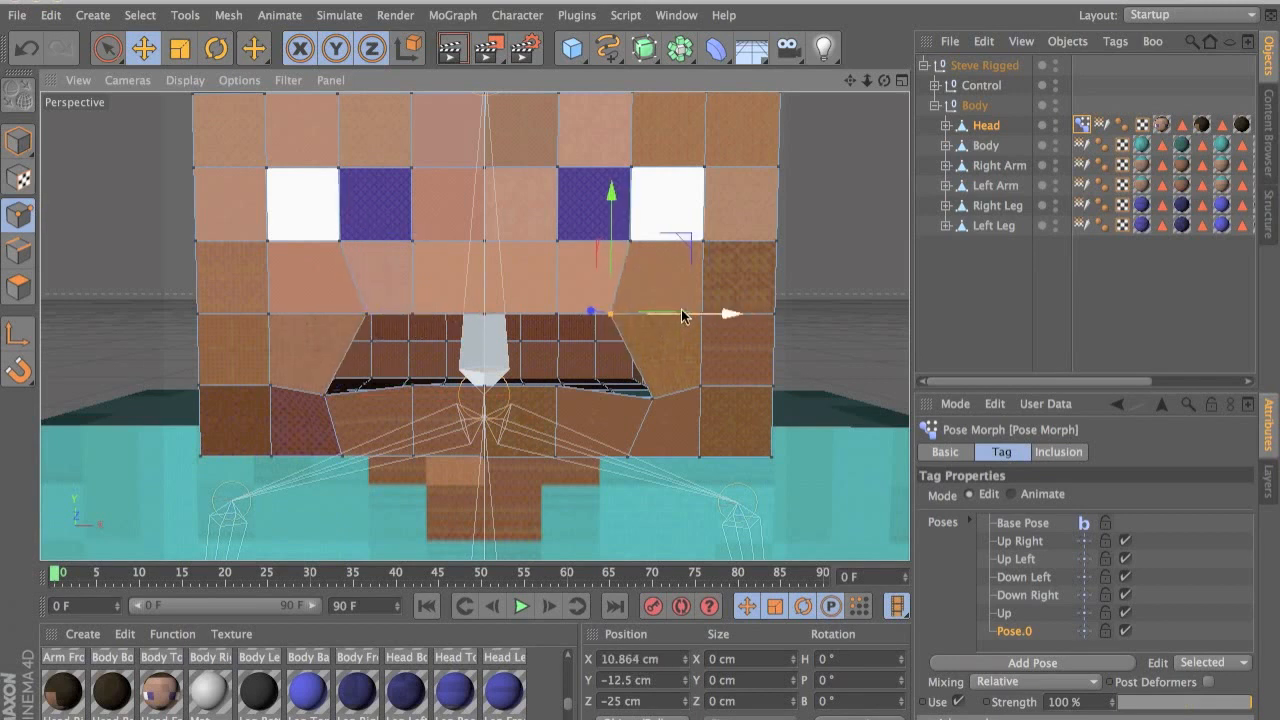
- Rename the sixth pose as Down and add two more poses
double_click(1037, 641)
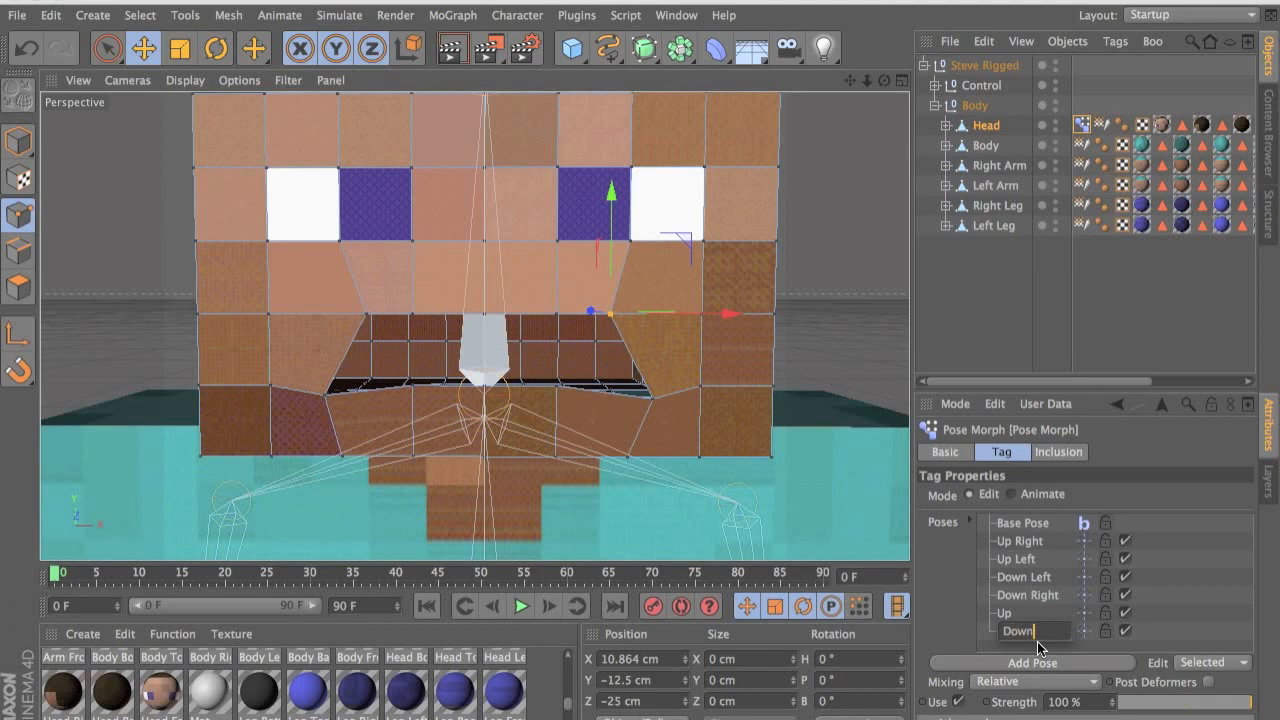
type("Down")
key("Return")
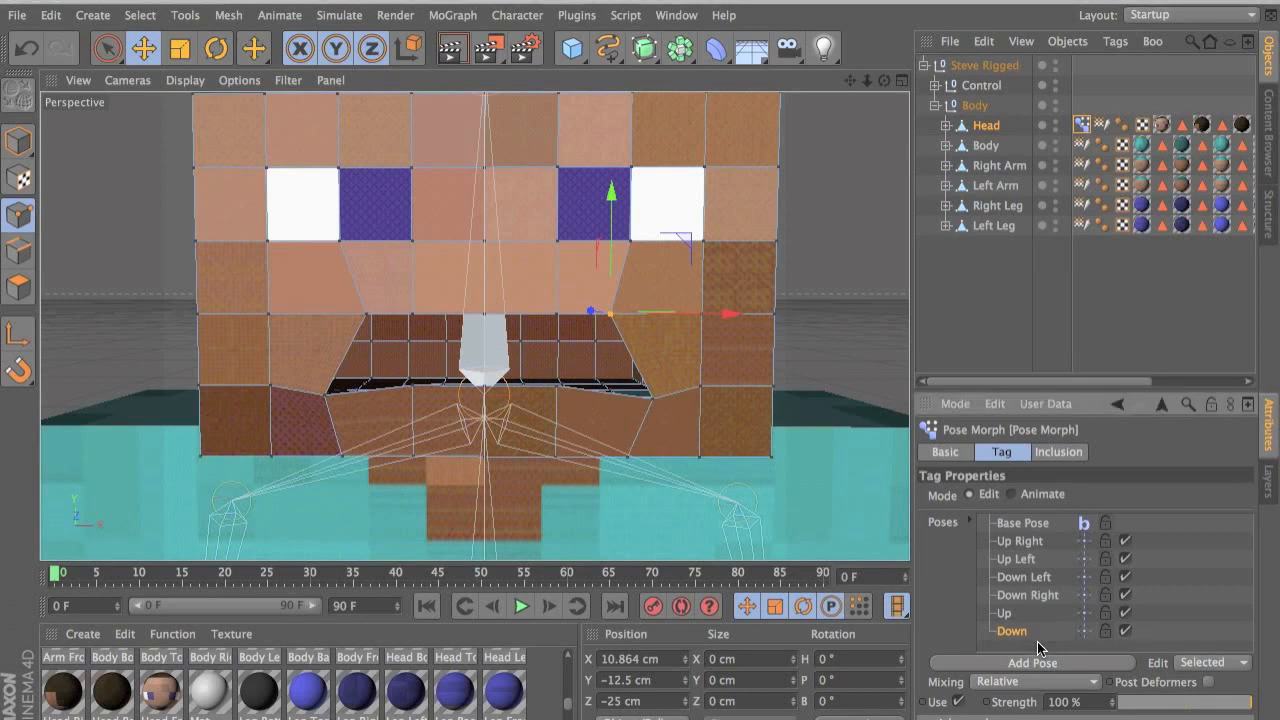
left_click(1035, 663)
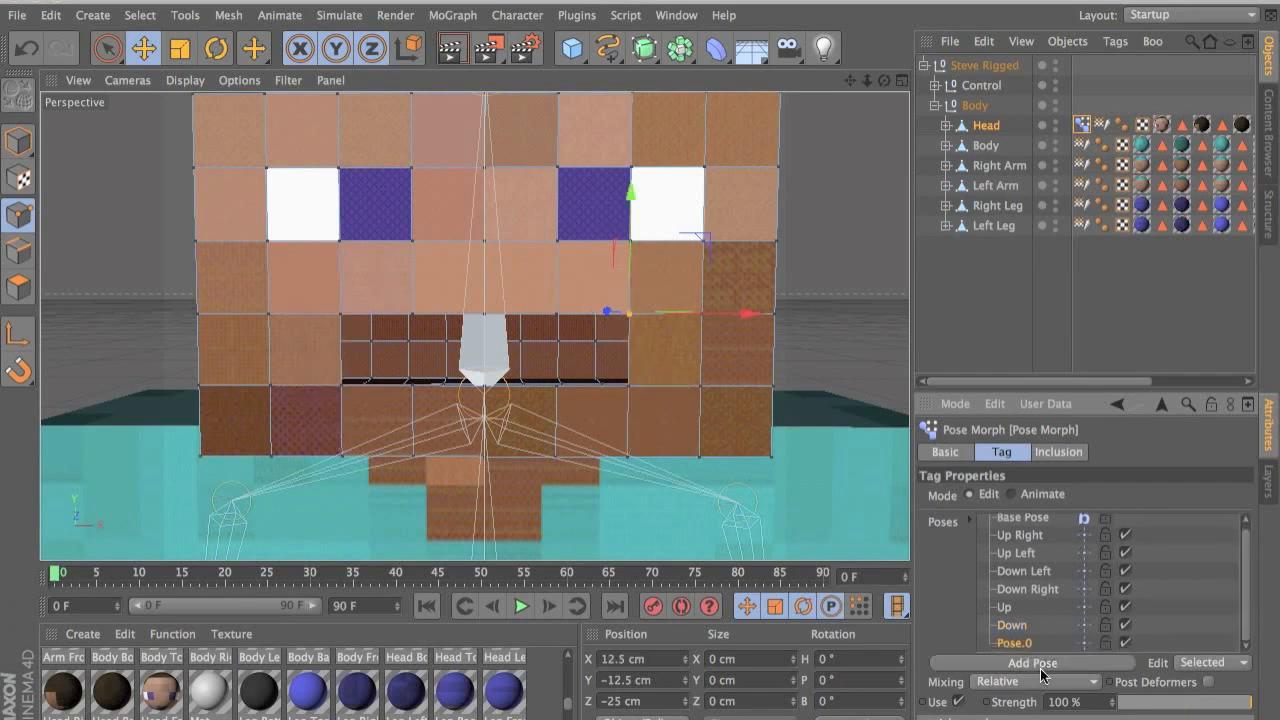
left_click(1040, 665)
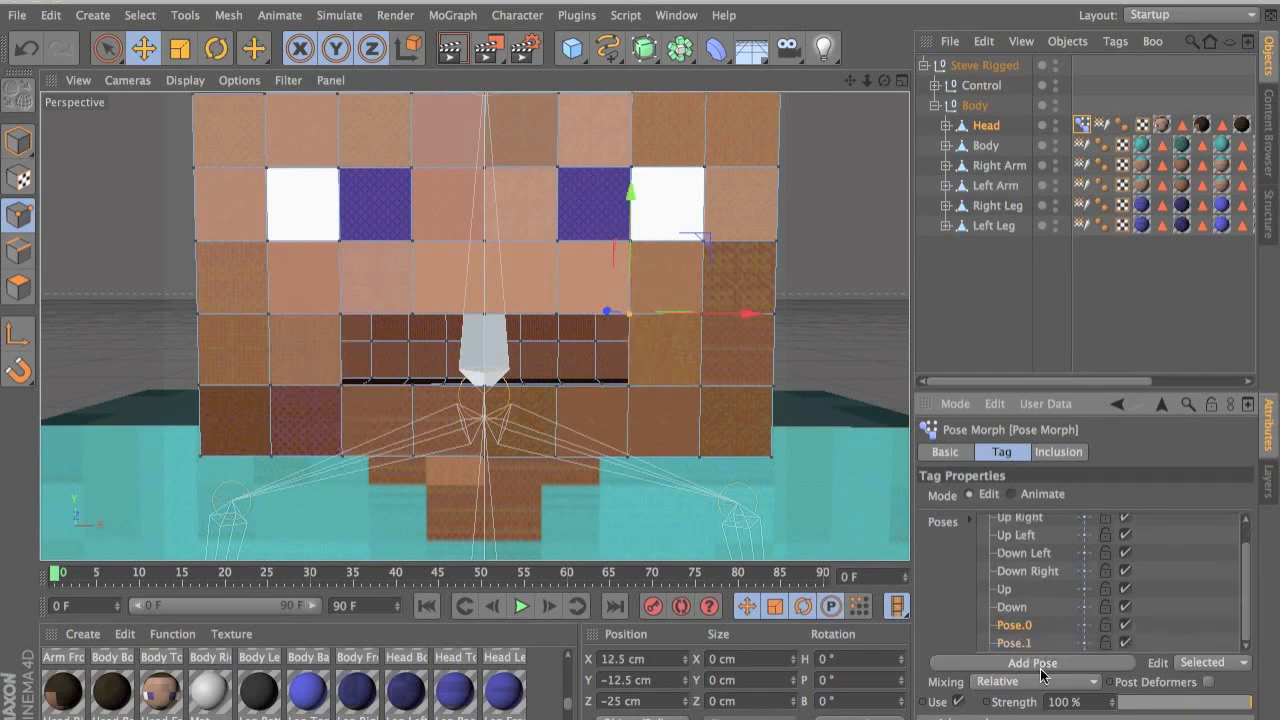
- Rename the first of the two new poses as Close1
double_click(1015, 631)
type("Close")
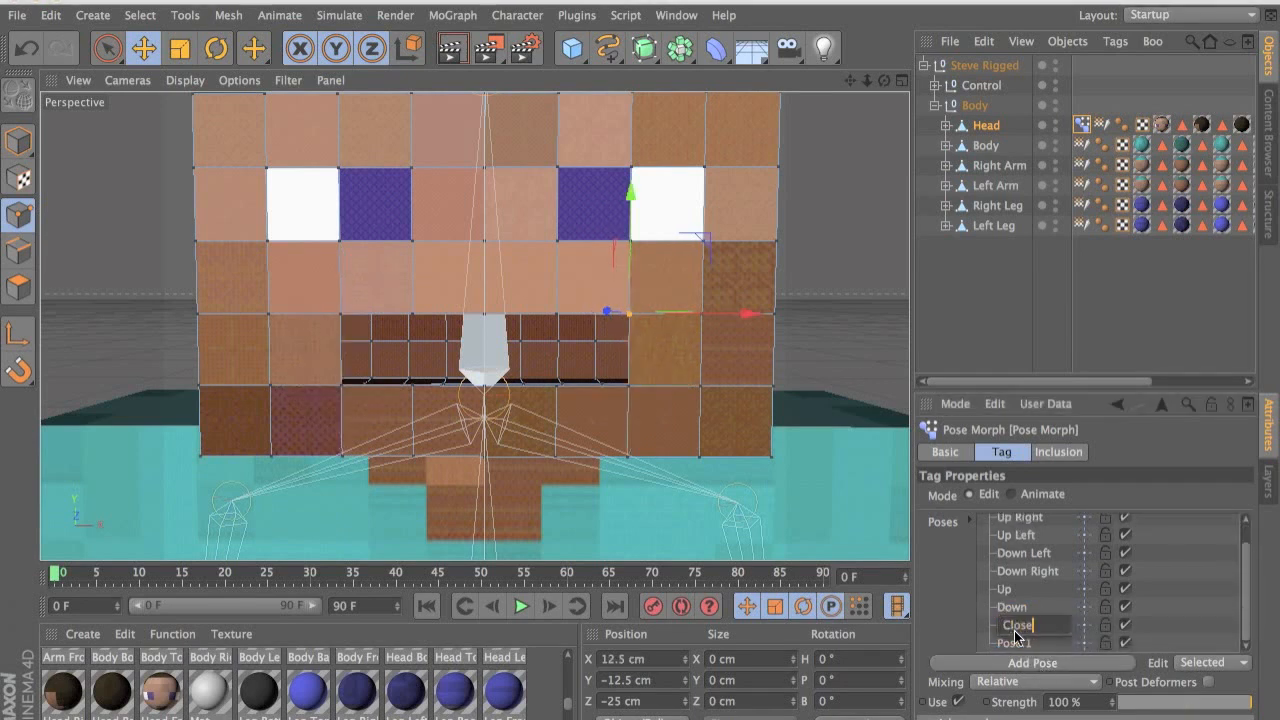
type("1")
key("Return")
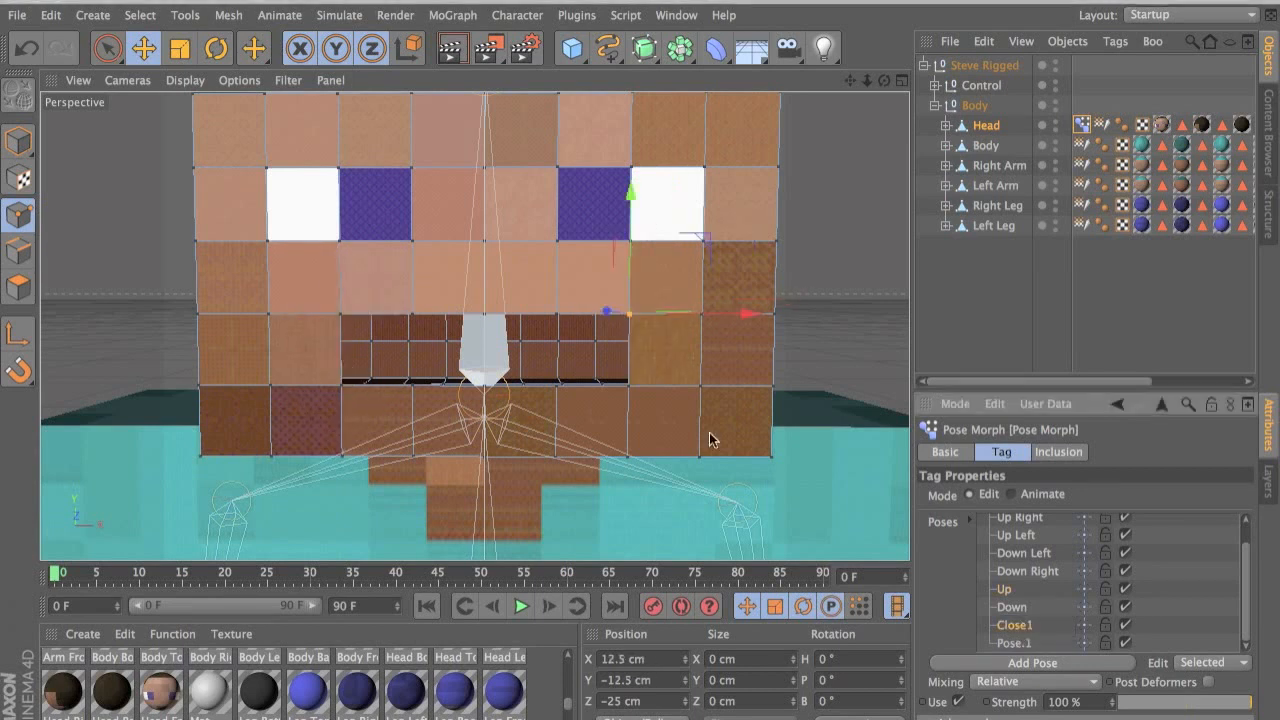
- Select the five front points along the mouth's upper edge and set their Y position to -15.625 cm
scroll(590, 307, "up", 2)
left_click(551, 316, "shift")
left_click(470, 318, "shift")
key("ctrl+z")
key("ctrl+z")
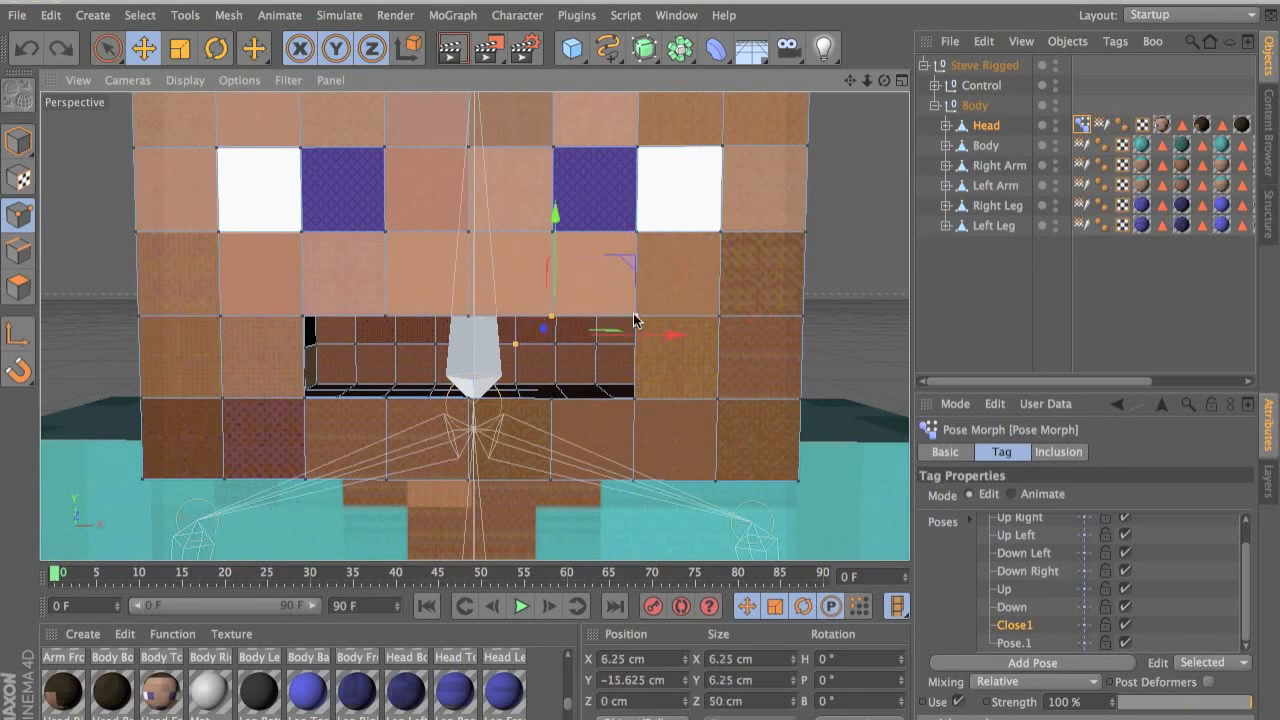
left_click(462, 320, "shift")
left_click(385, 316, "shift")
left_click(304, 317, "shift")
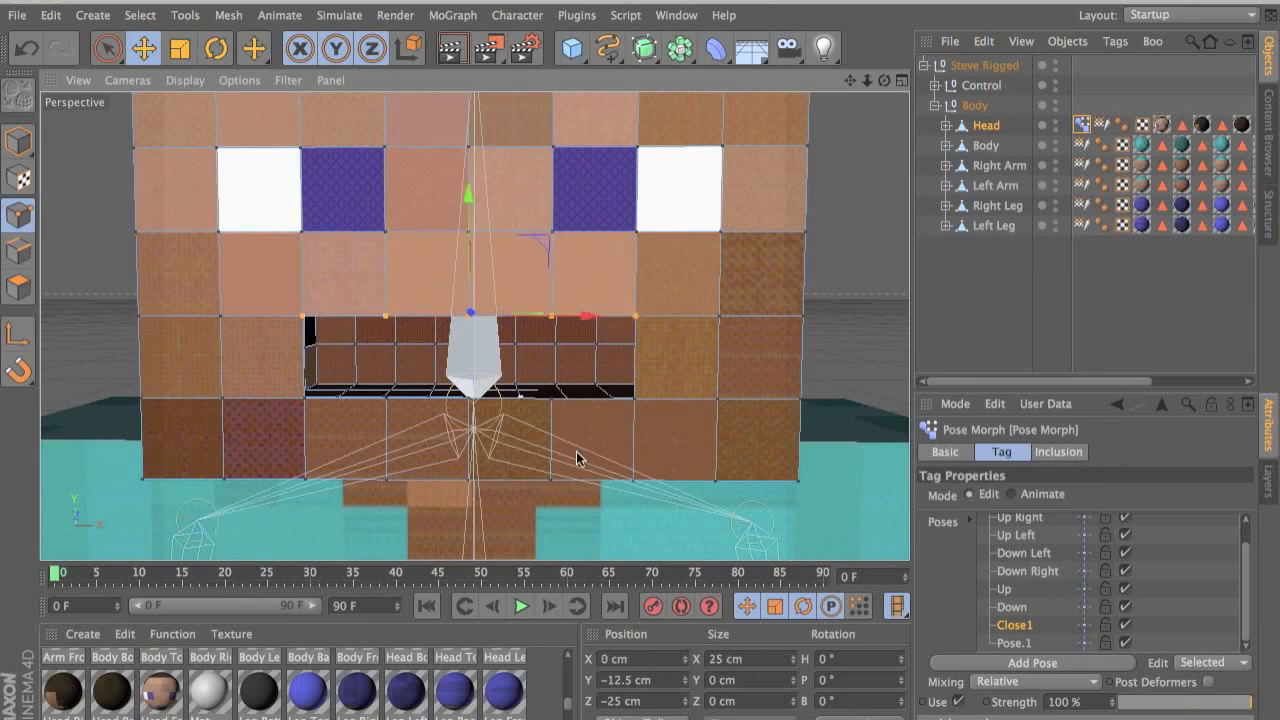
double_click(651, 679)
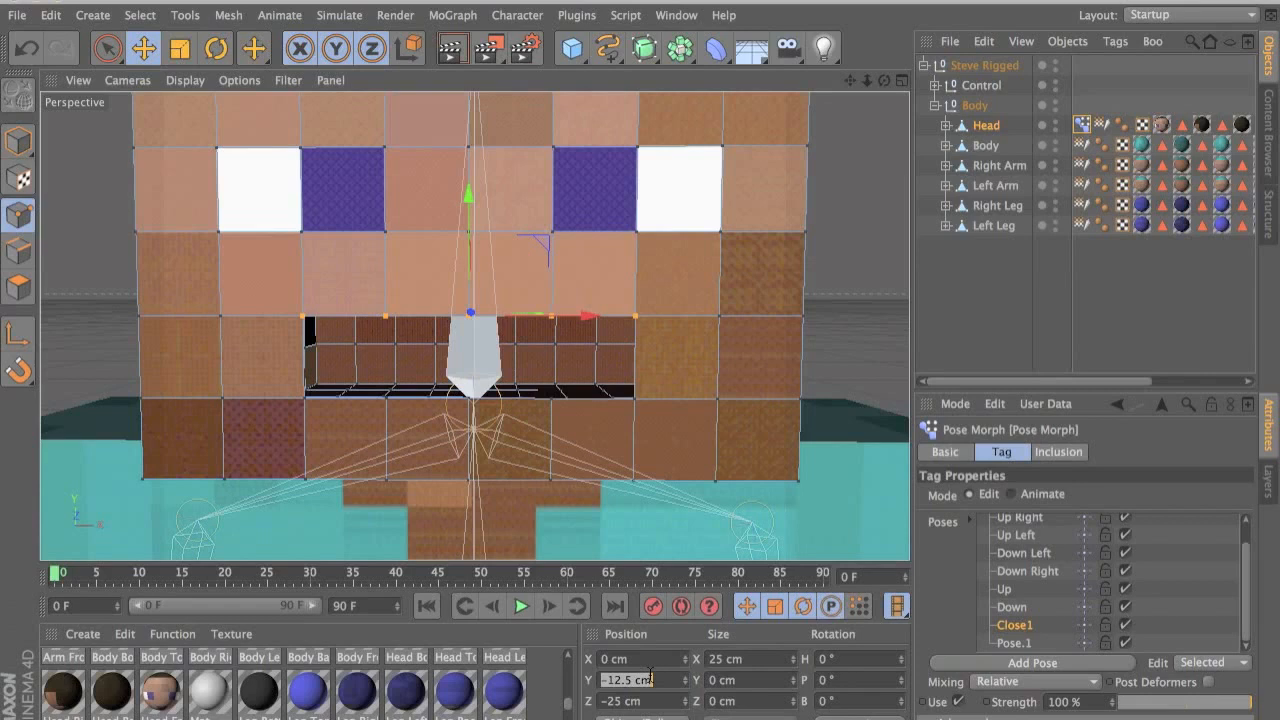
type("-15.625")
key("Return")
- Select the five front points along the mouth's lower edge and set their Y position to -15.625 cm
left_click(634, 398)
left_click(551, 398, "shift")
left_click(469, 398, "shift")
left_click(386, 398, "shift")
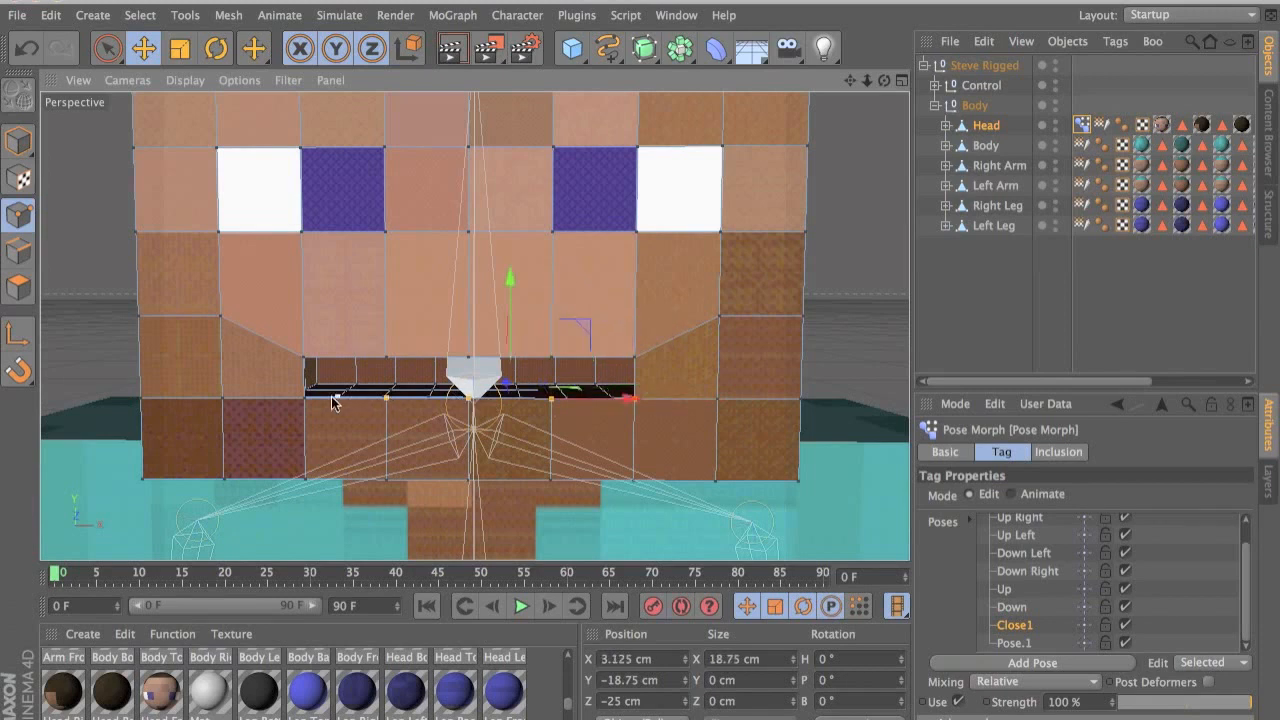
left_click(304, 398, "shift")
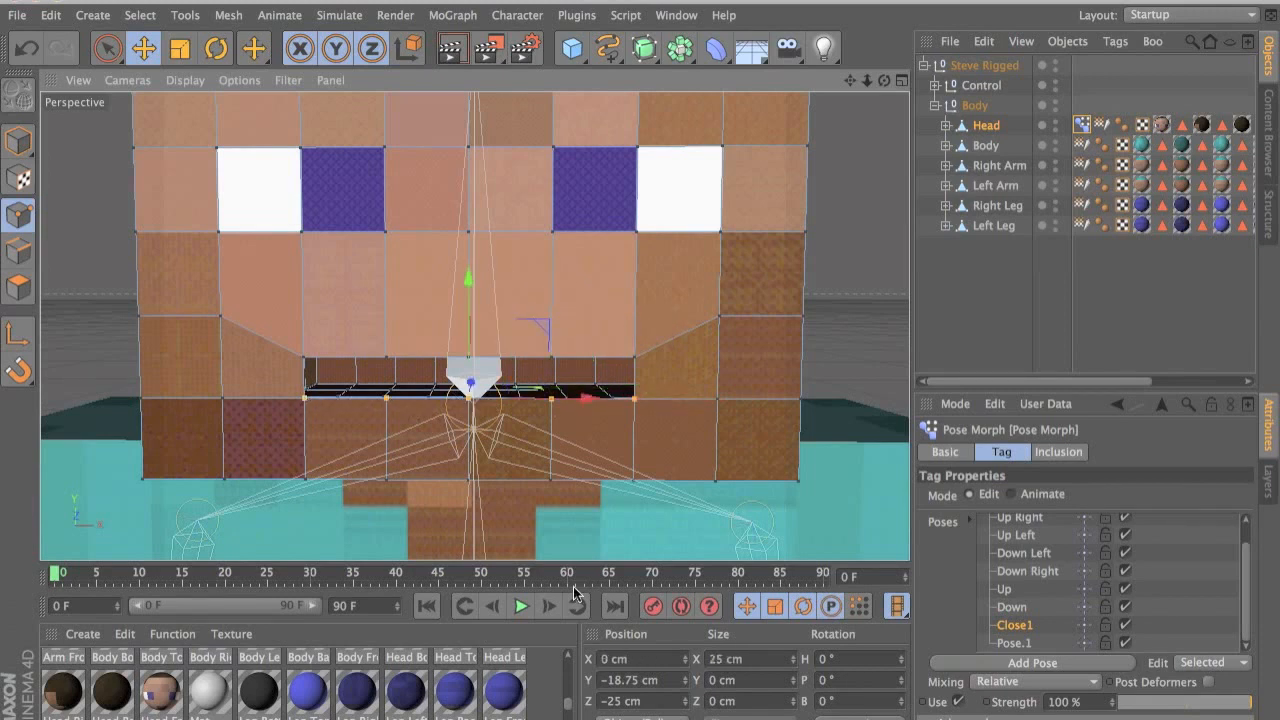
double_click(630, 684)
type("-15.62")
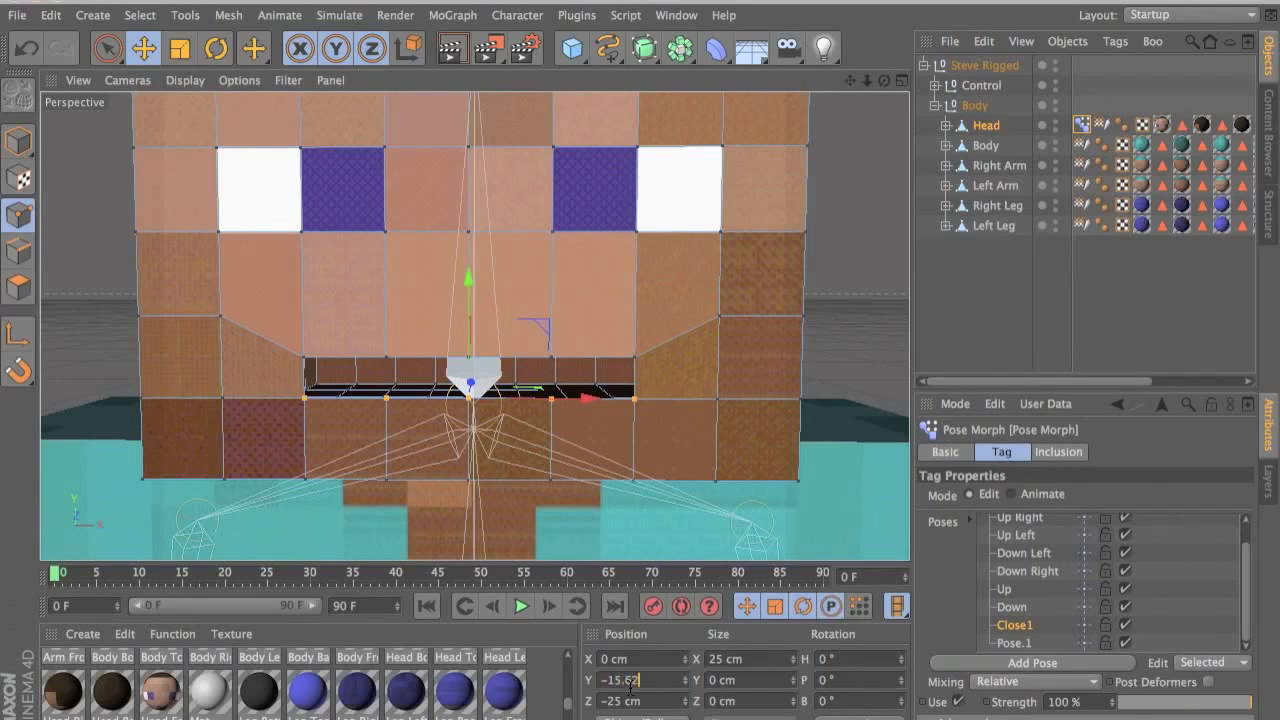
type("5")
key("Return")
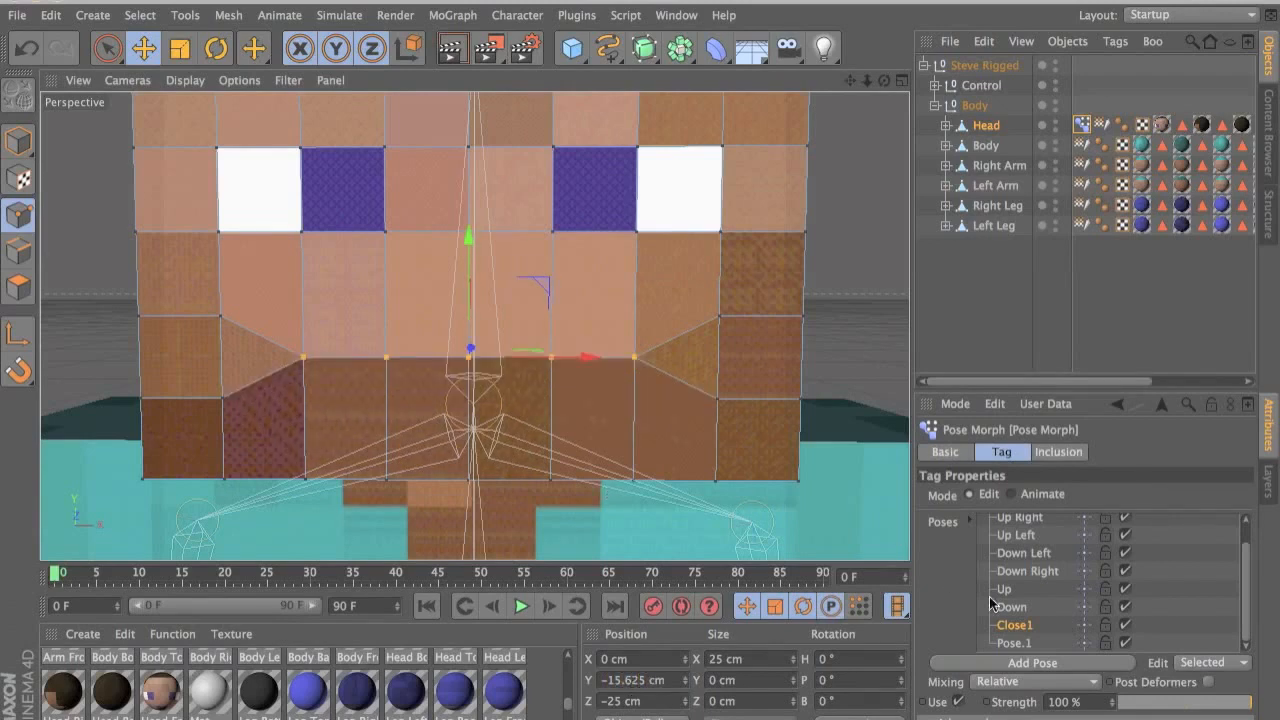
- Rename the last pose as Close2 and make it the edited pose
left_click(1014, 643)
double_click(1022, 644)
type("Close")
key("Return")
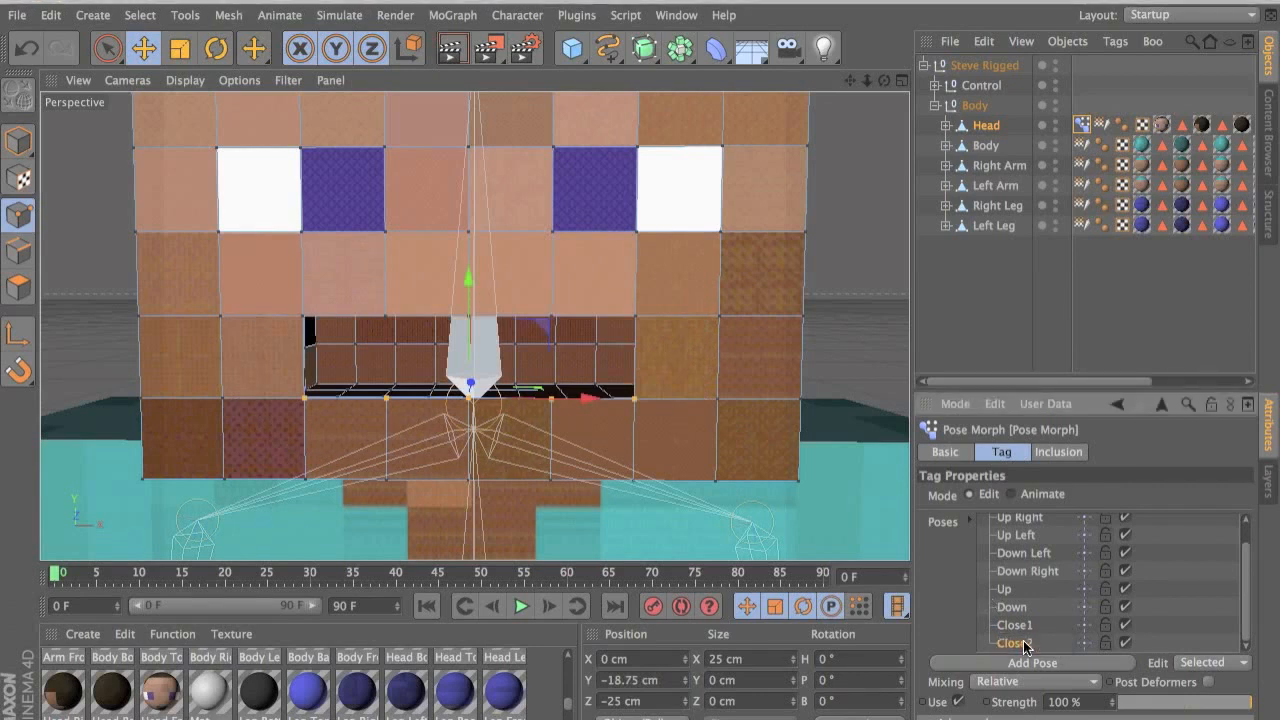
- Try to move the mouth's +X upper and lower corner points inward across the mouth opening
left_click(638, 325)
left_click_drag(645, 318, 700, 341, "alt")
scroll(700, 341, "up", 5)
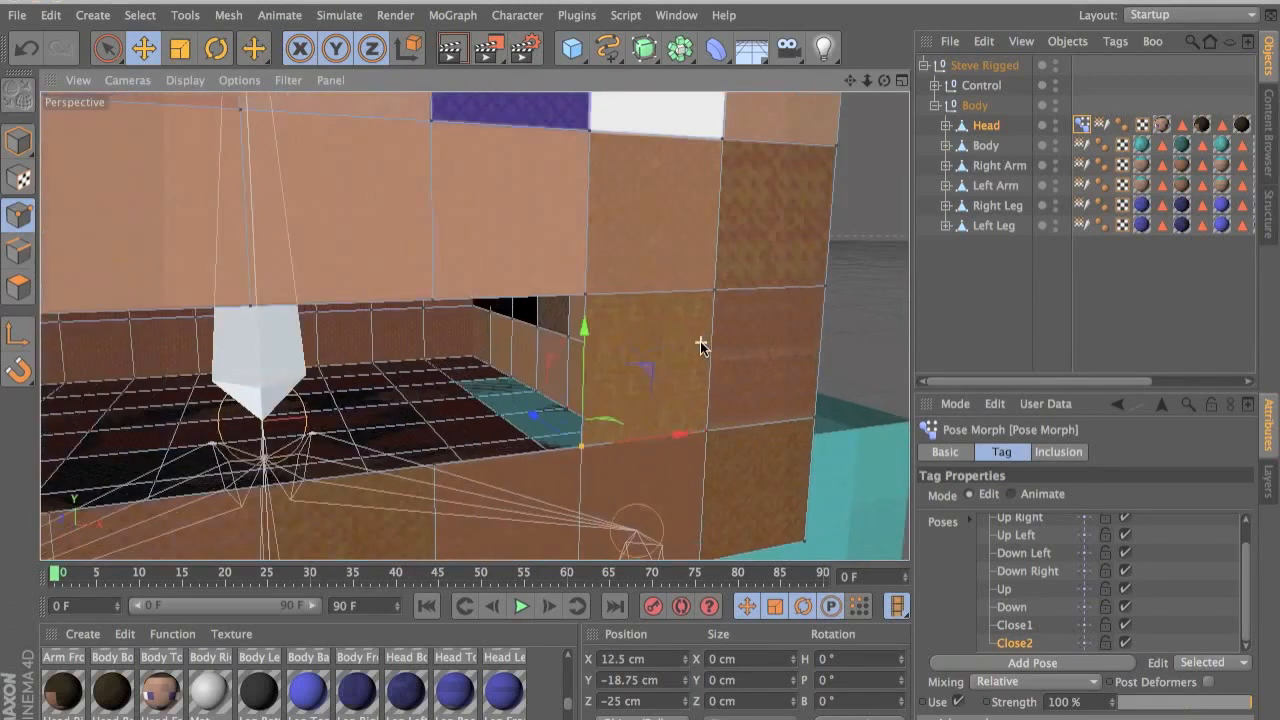
left_click(586, 294, "shift")
left_click_drag(634, 365, 294, 404)
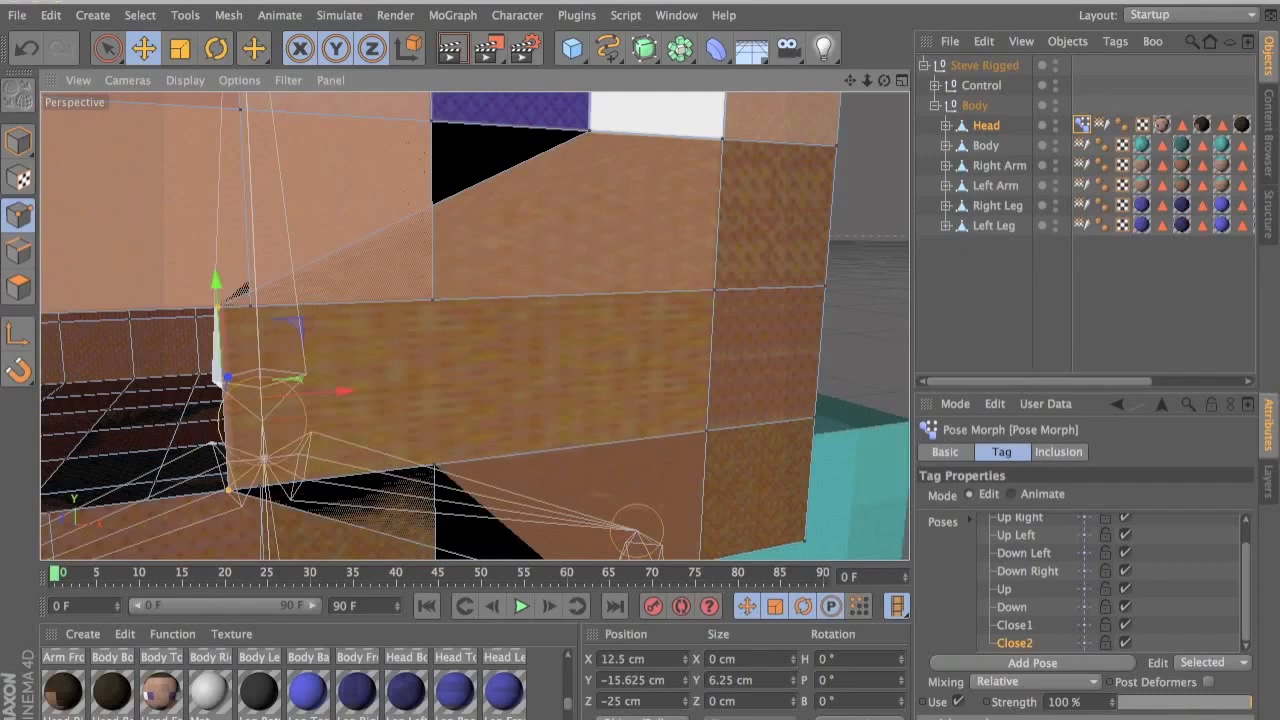
left_click(441, 56)
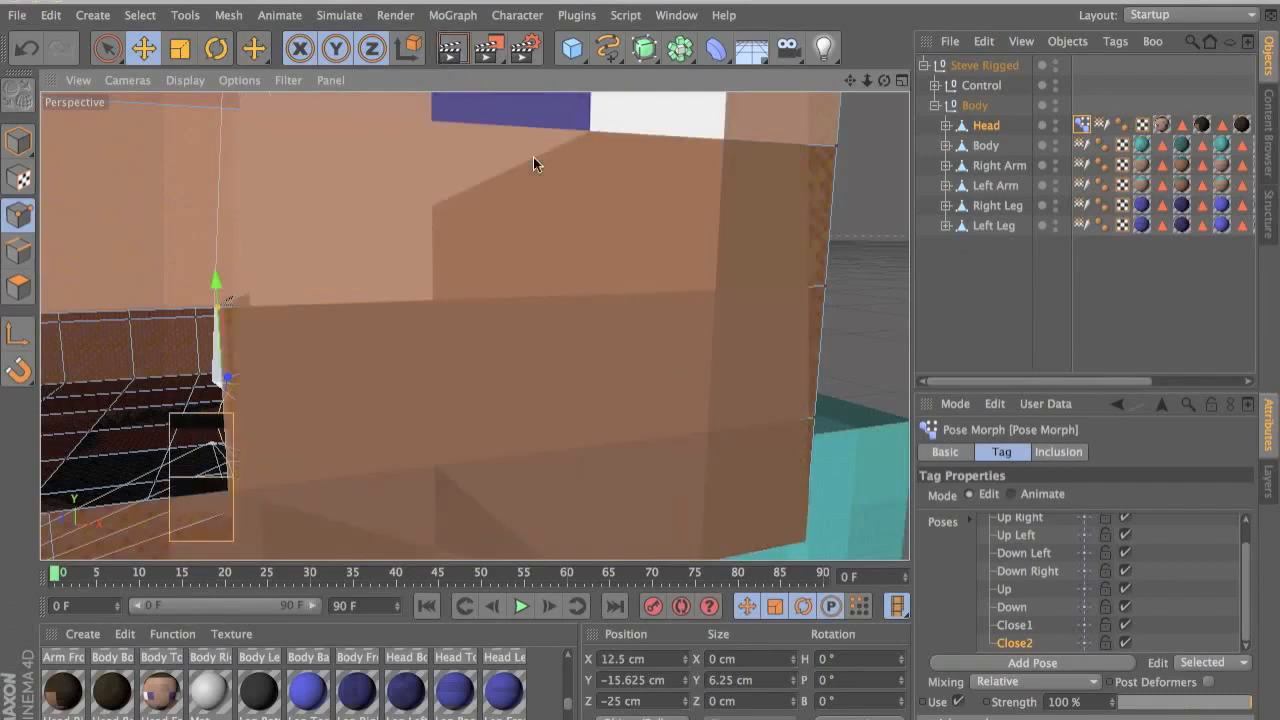
- Select the face polygons adjoining both ends of the mouth opening and disconnect them with Preserve Groups enabled
scroll(533, 157, "down", 3)
left_click_drag(421, 348, 594, 349)
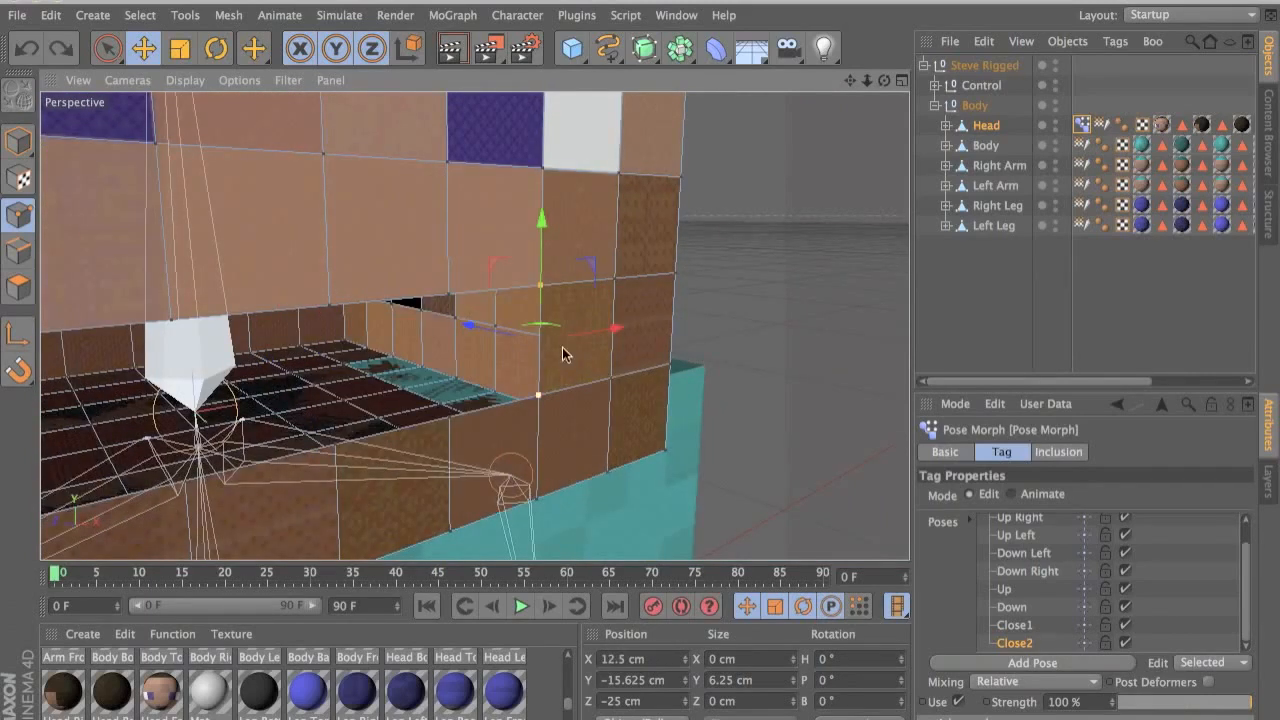
left_click(18, 287)
left_click(518, 345)
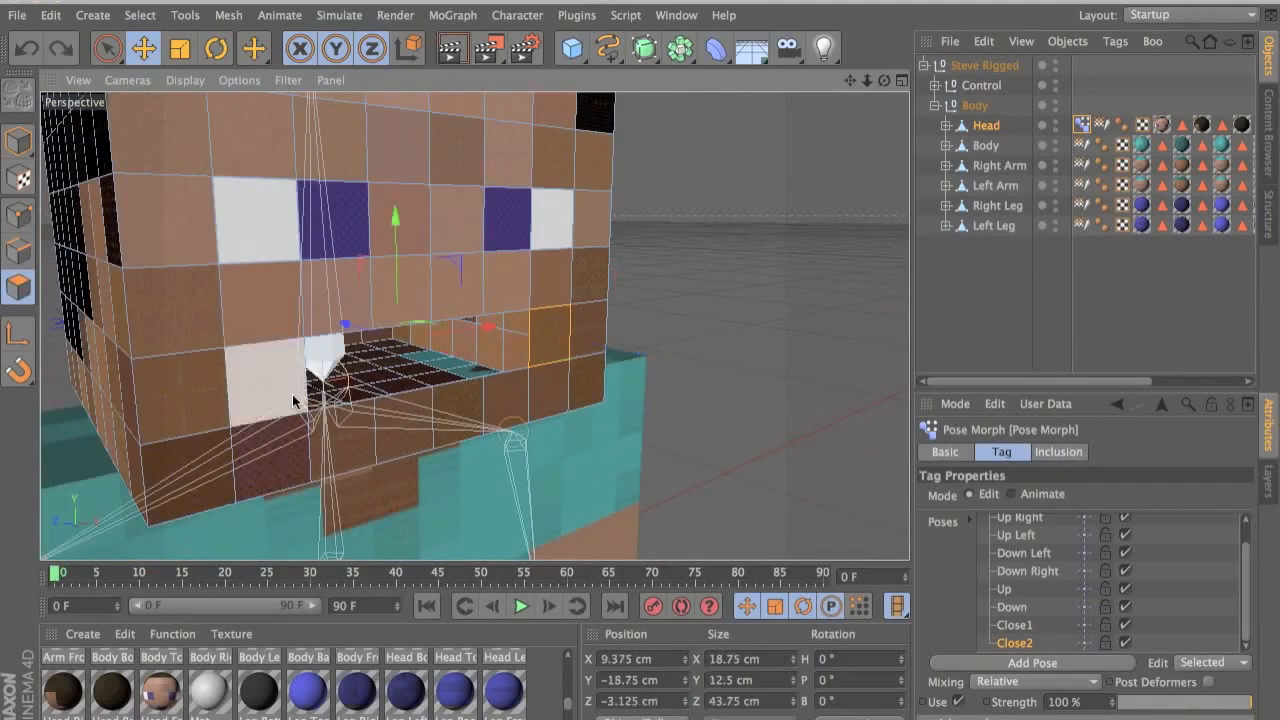
right_click(290, 387)
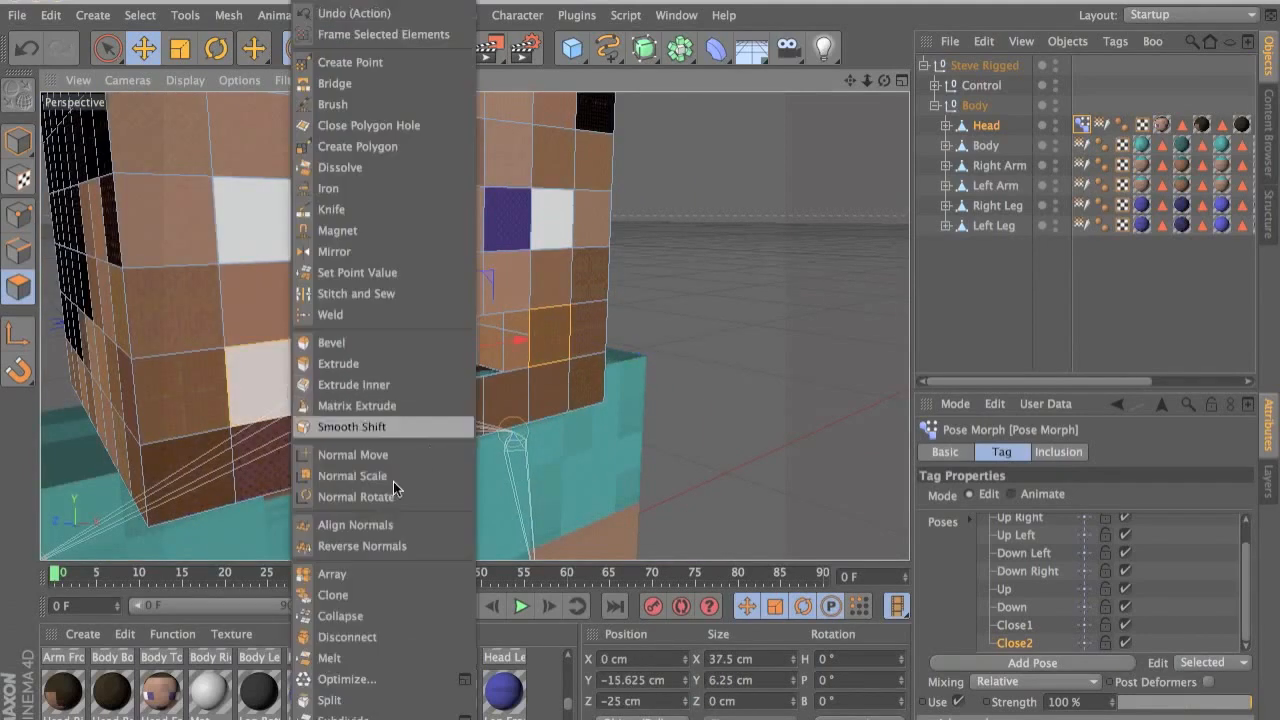
left_click(389, 630)
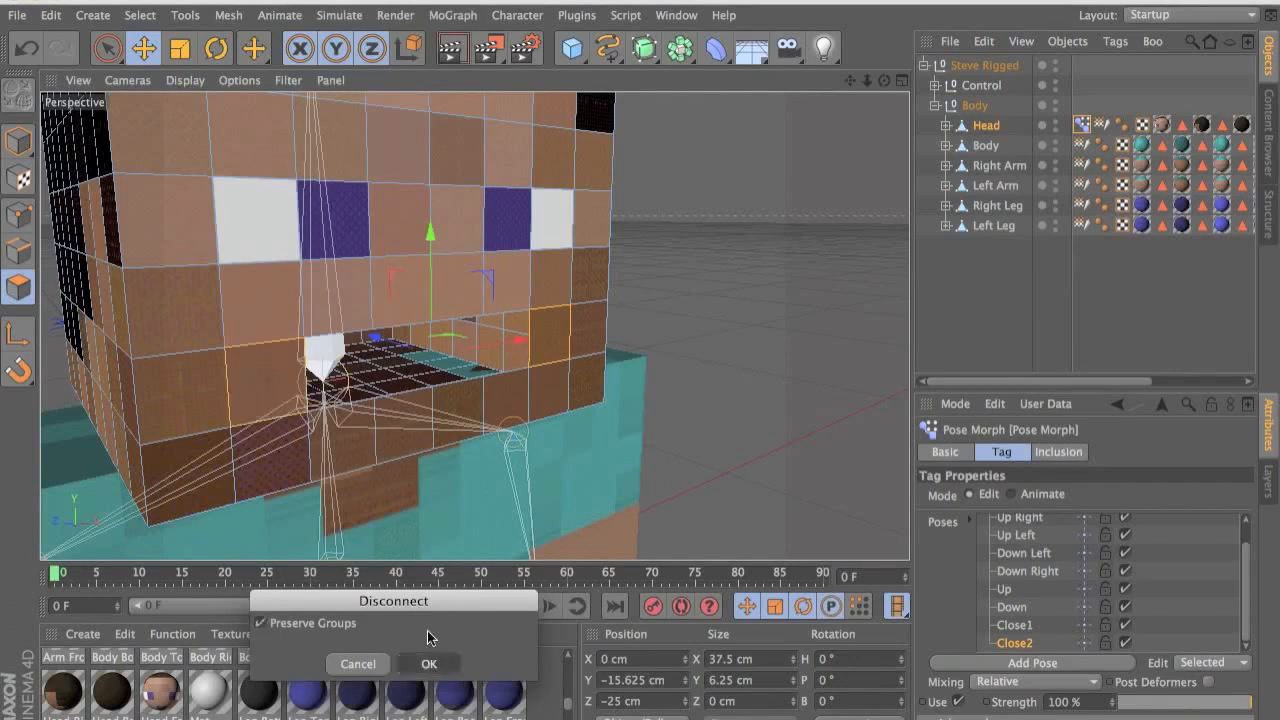
left_click(420, 664)
left_click(18, 214)
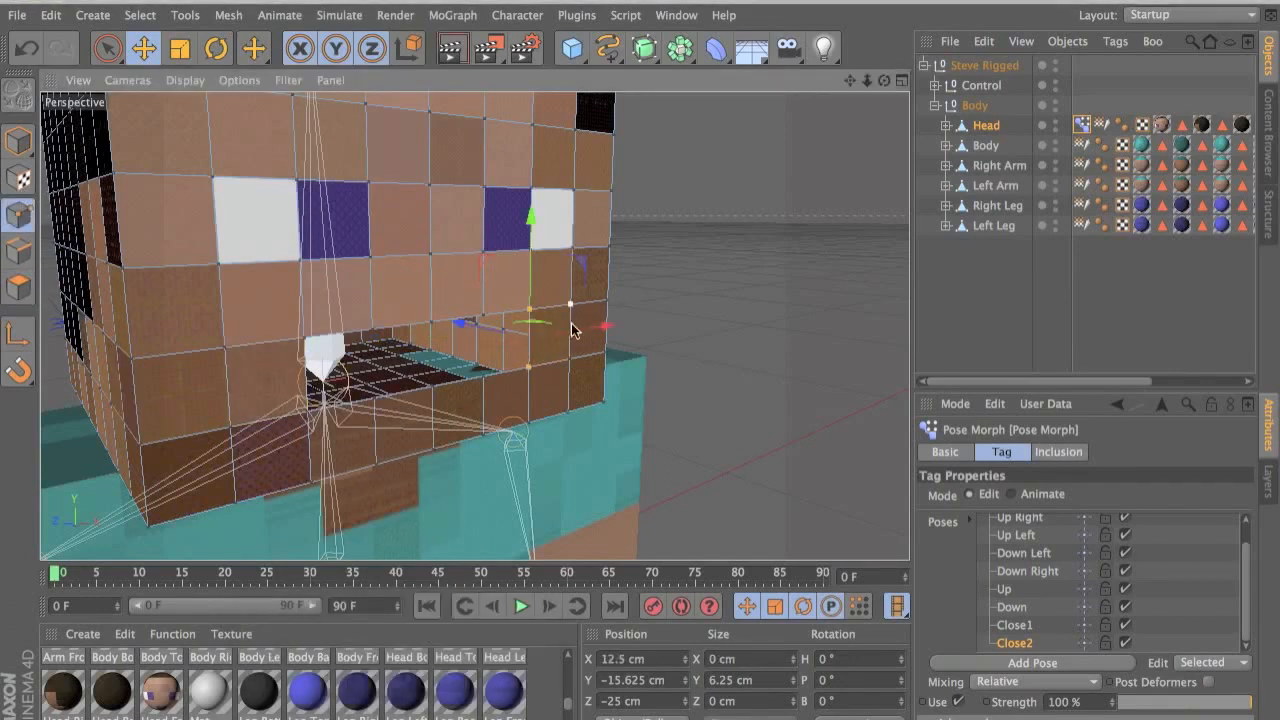
left_click_drag(566, 331, 516, 330)
key("super+z")
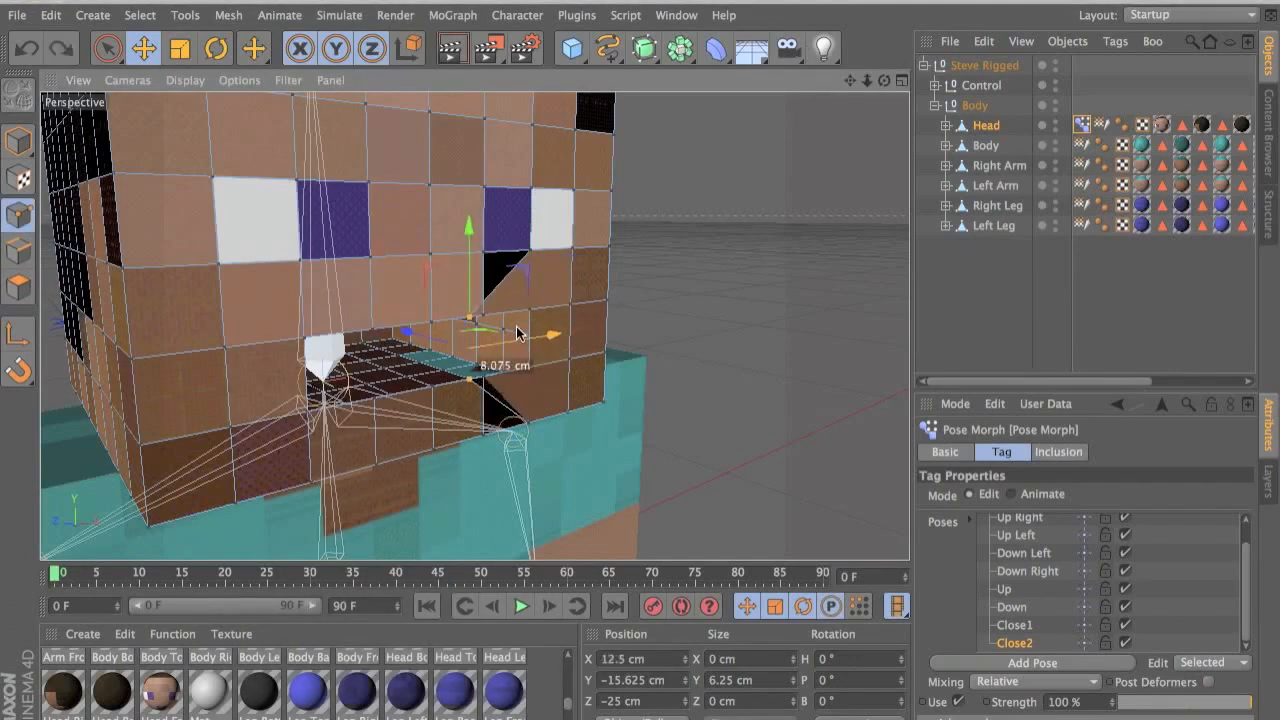
- Select the disconnected +X polygon's upper and lower points at the mouth corner and set their X position to 0 cm
scroll(536, 339, "up", 3)
scroll(536, 339, "up", 5)
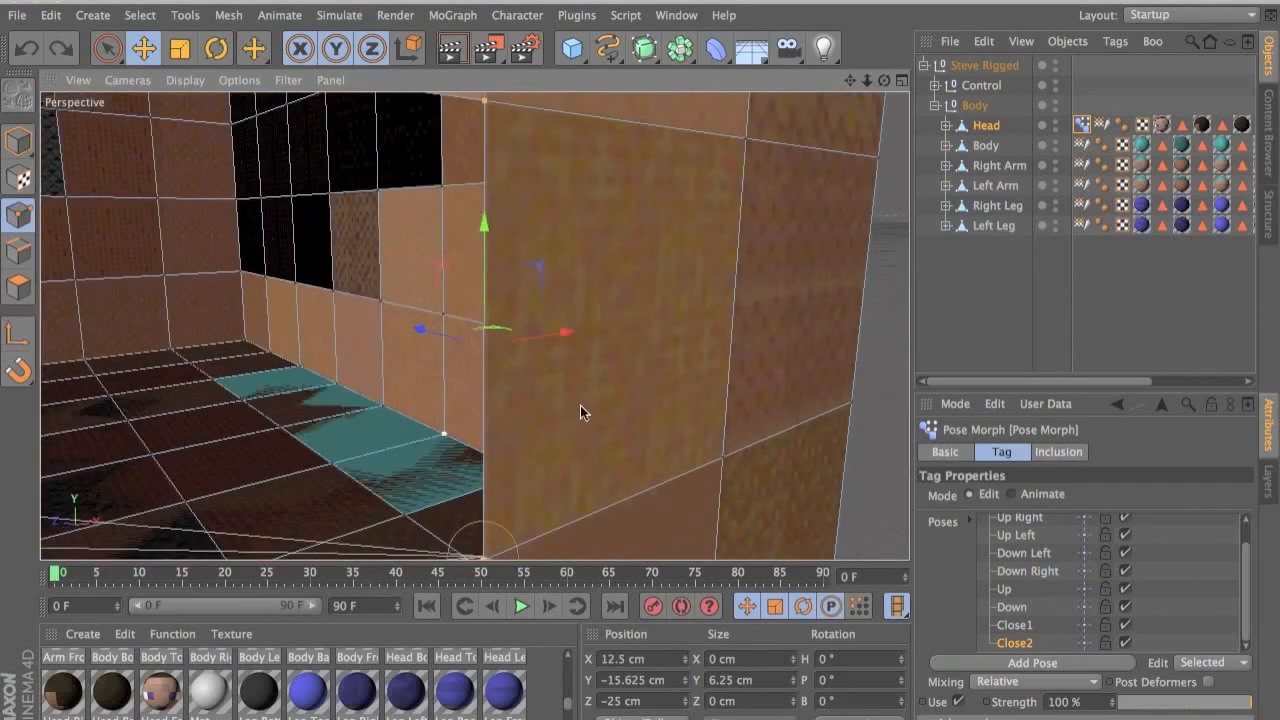
left_click_drag(577, 403, 900, 394, "alt")
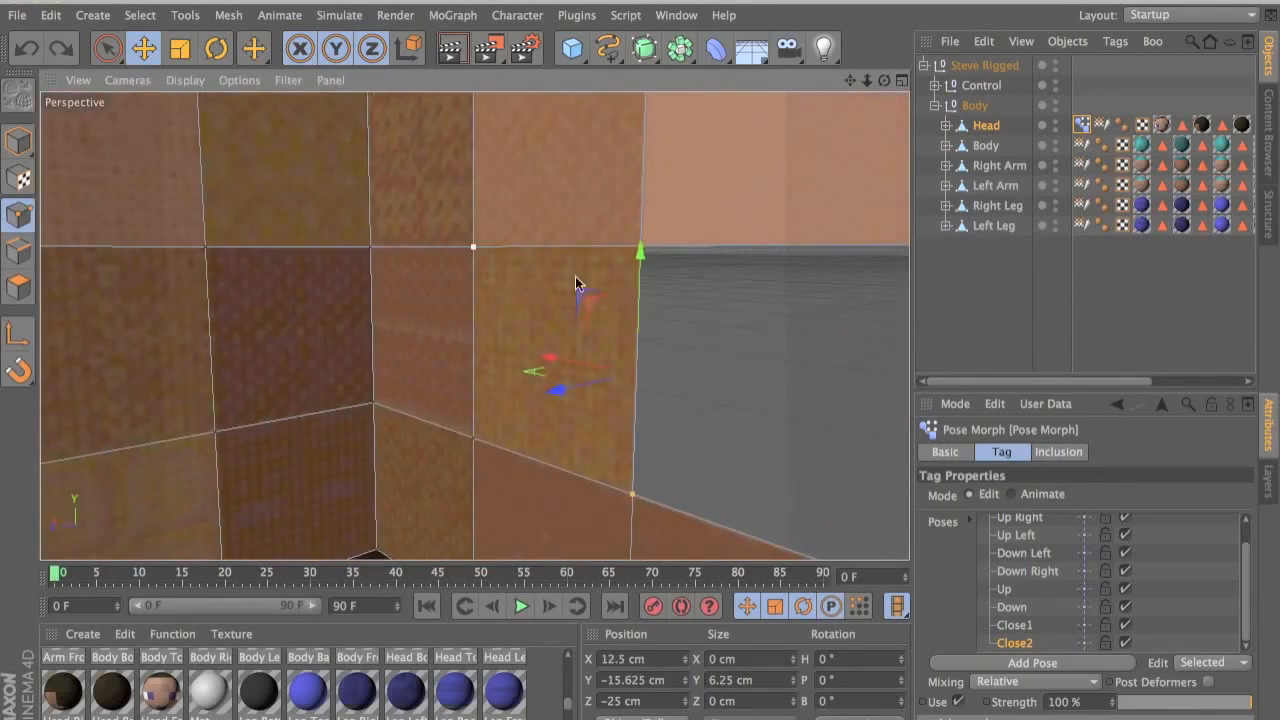
left_click(640, 247)
left_click(635, 497, "shift")
left_click_drag(551, 359, 229, 340)
key("super+z")
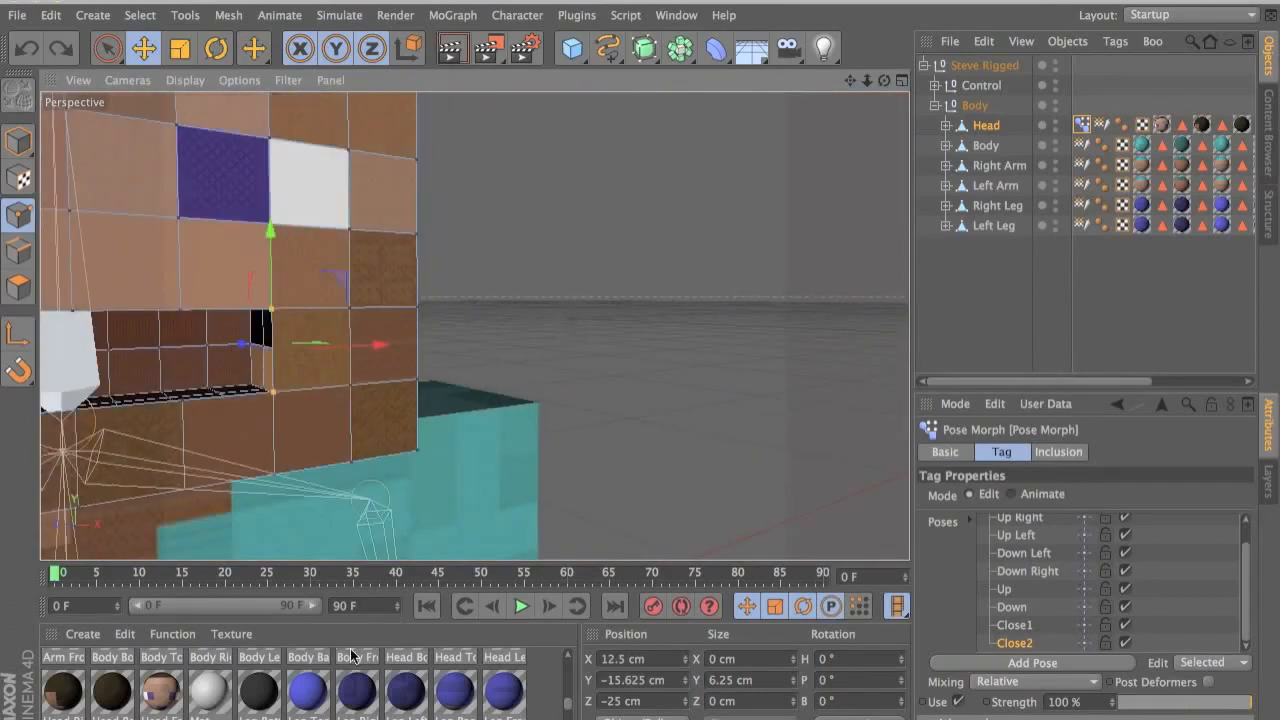
double_click(635, 658)
type("0")
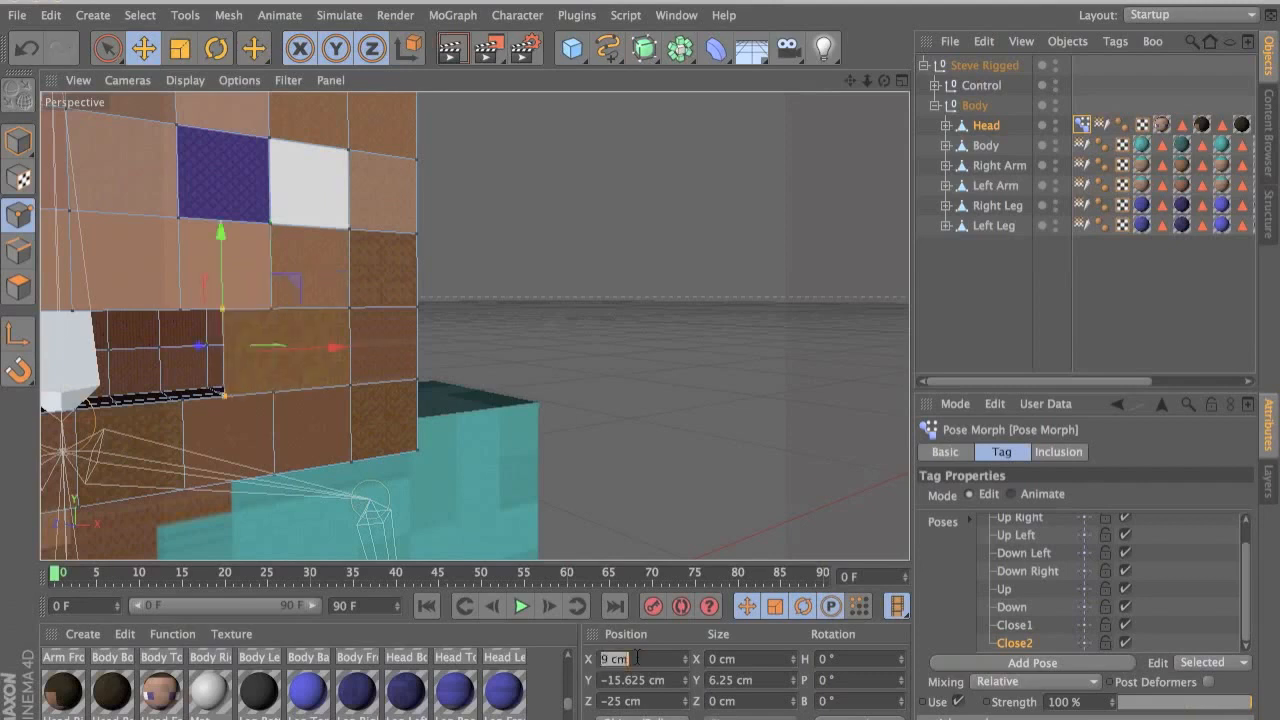
key("Return")
- Select the disconnected -X polygon's upper and lower points at the mouth corner and set their X position to 0 cm
left_click_drag(403, 468, 606, 437, "alt")
left_click_drag(464, 432, 177, 471, "alt")
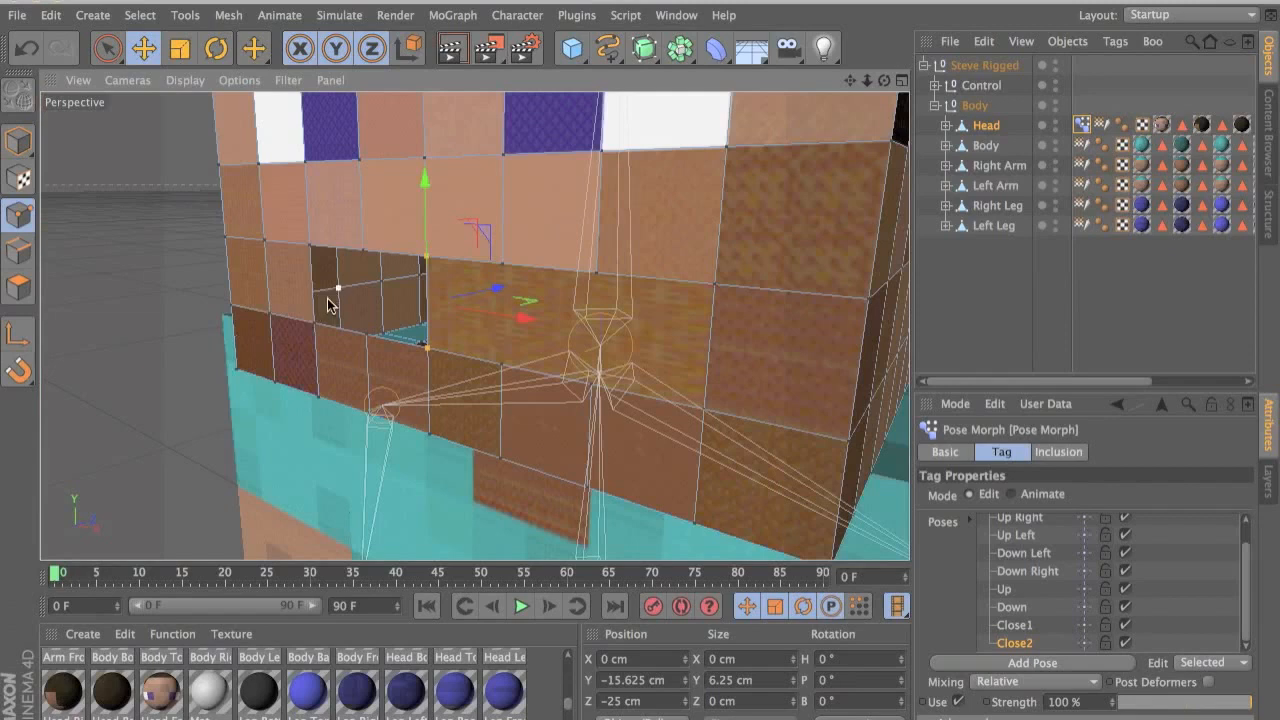
left_click_drag(329, 294, 332, 312, "alt")
key("ctrl+z")
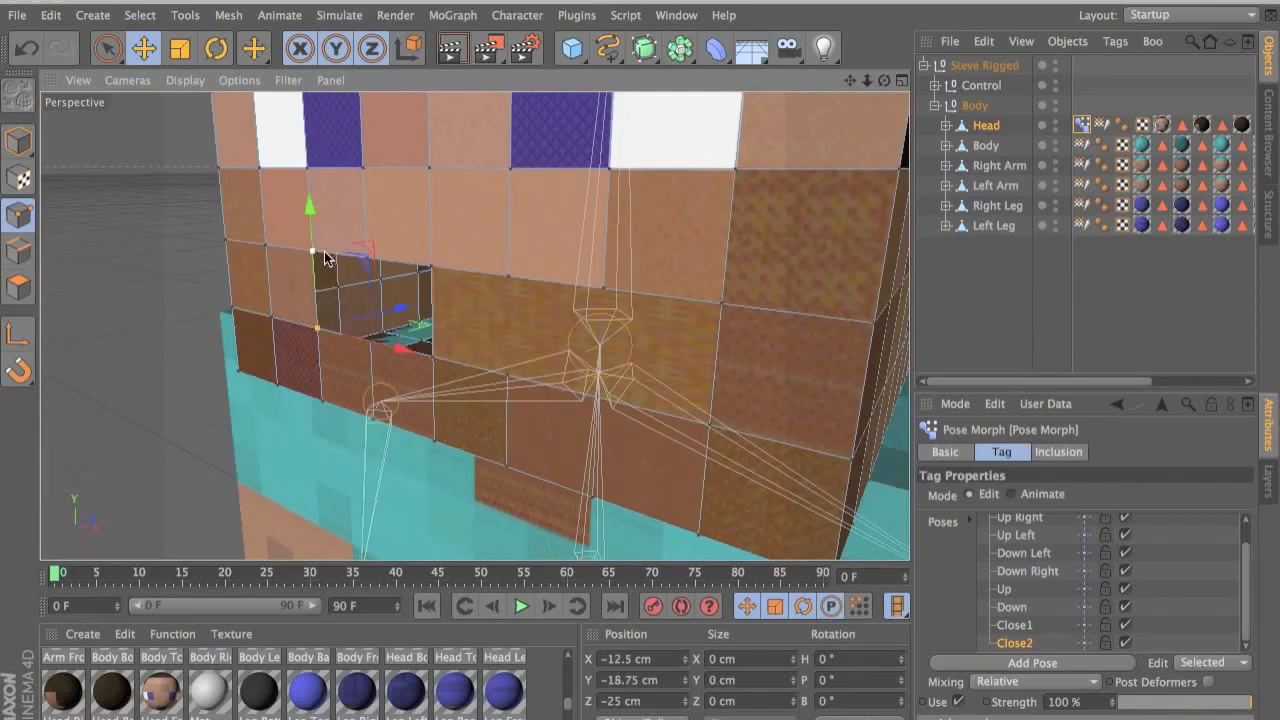
left_click(634, 660)
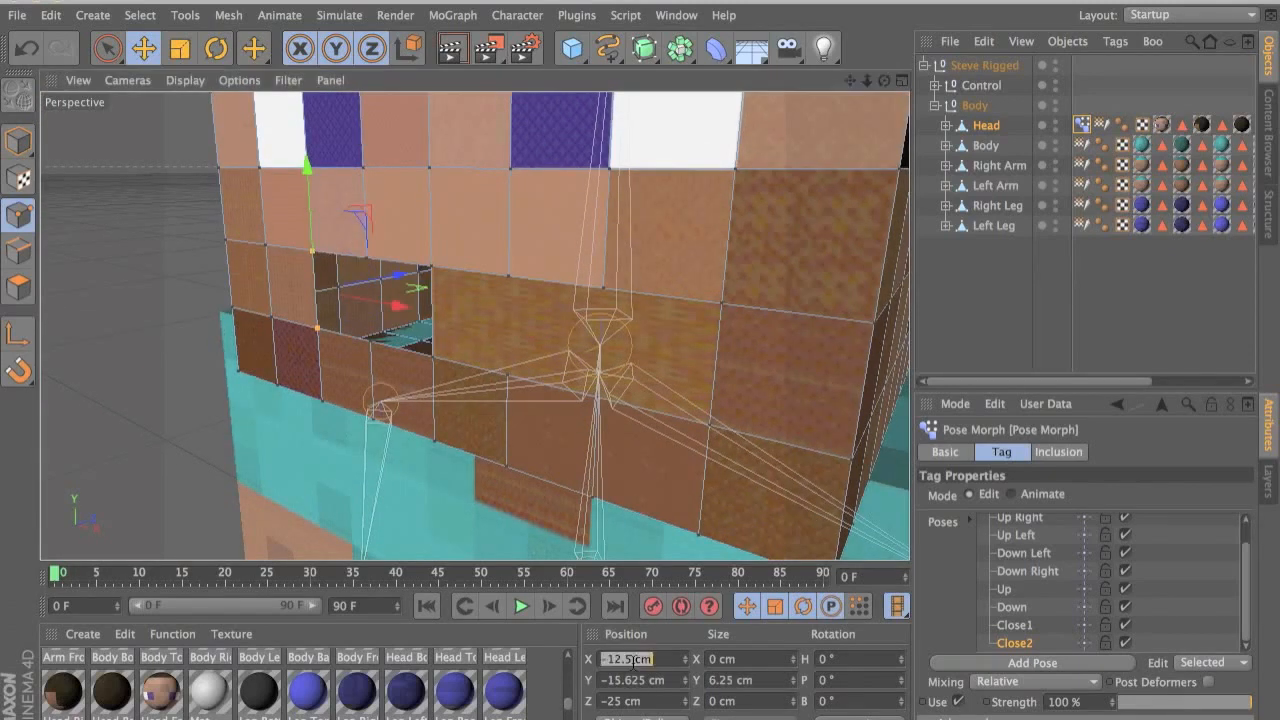
type("9")
key("Return")
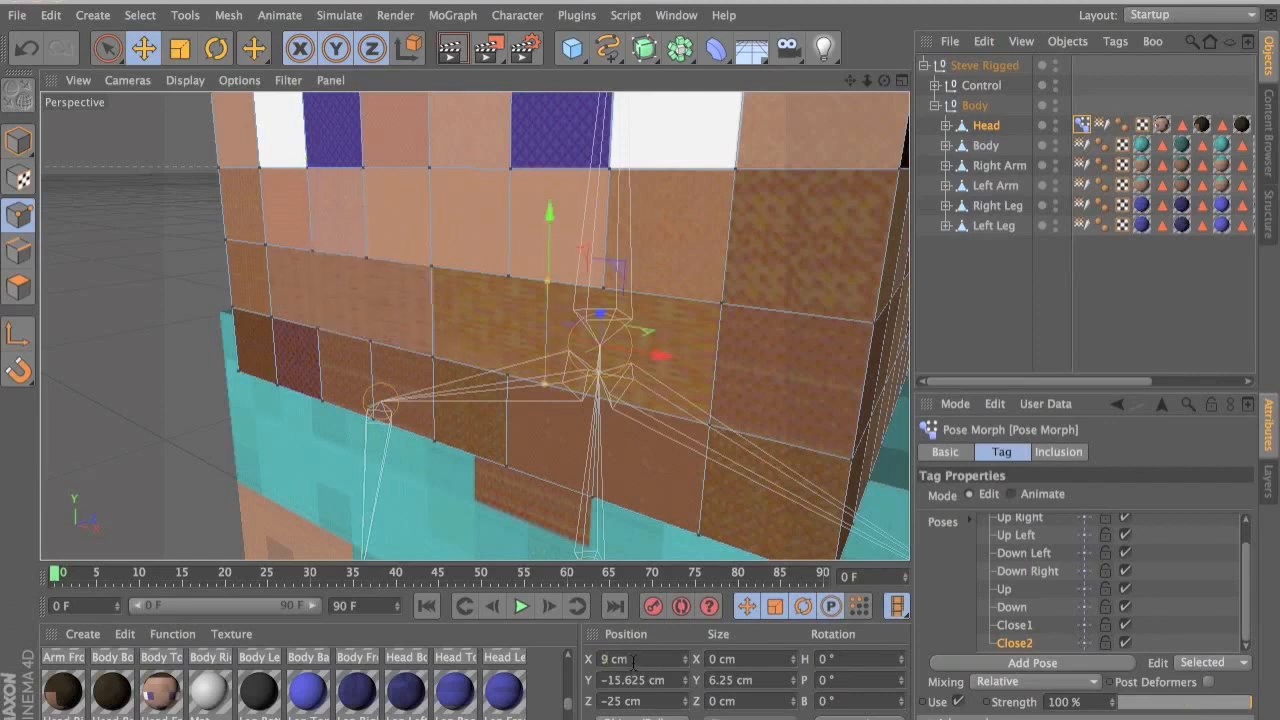
key("ctrl+z")
key("Tab")
type("0")
key("Return")
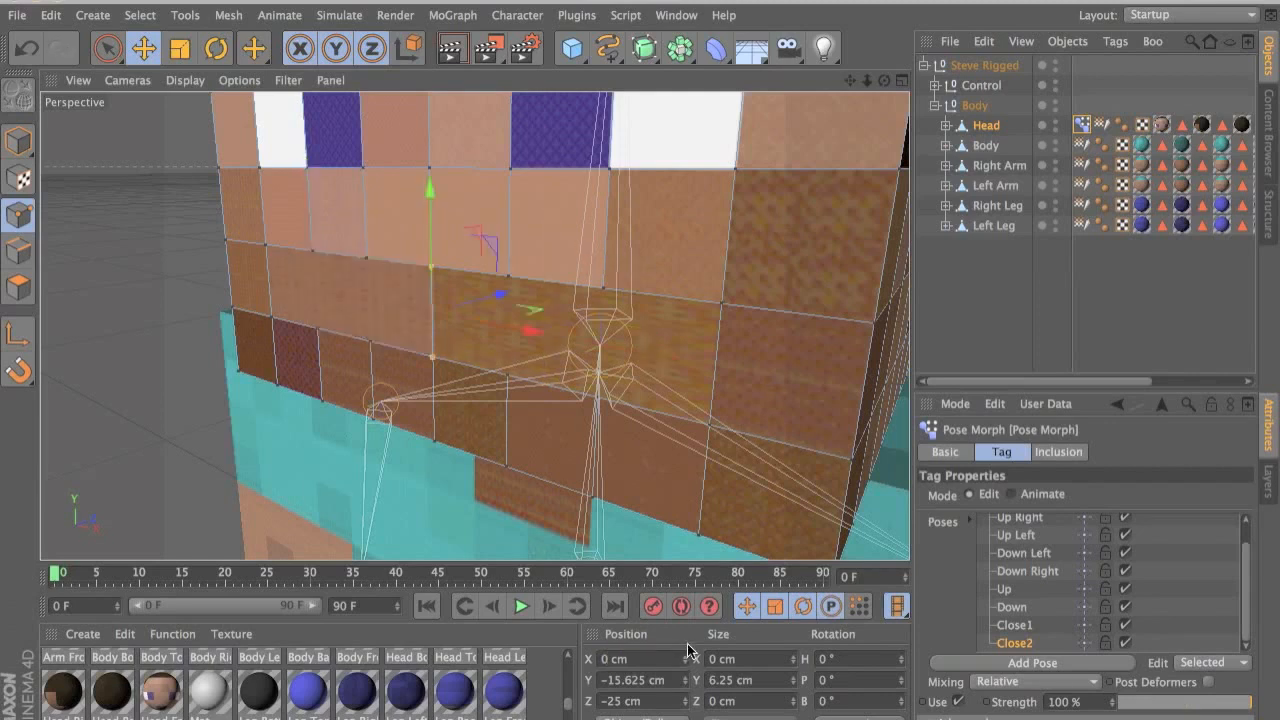
- Switch the head's Pose Morph tag from Edit to Animate mode
scroll(573, 426, "up", 5)
mouse_move(596, 434)
middle_mouse_down("alt")
mouse_move(659, 437)
mouse_move(802, 484)
middle_mouse_up("alt")
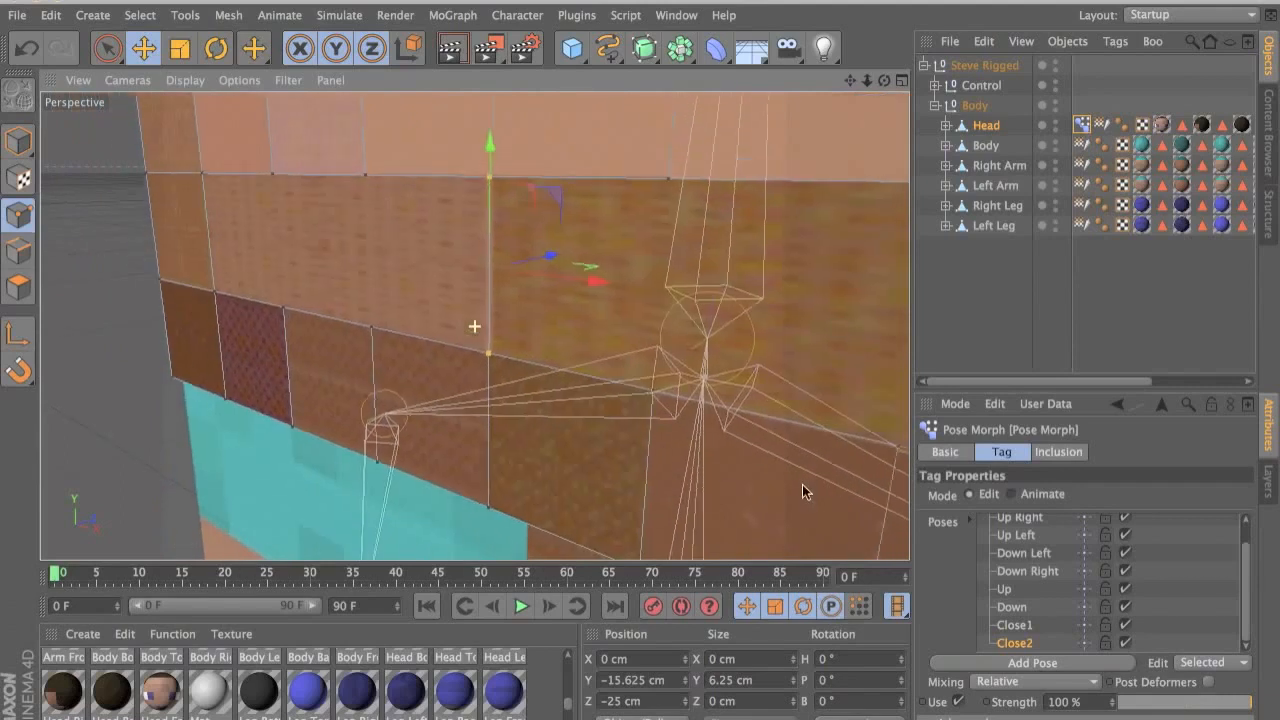
mouse_move(533, 396)
left_mouse_down("alt")
mouse_move(243, 417)
mouse_move(743, 400)
mouse_move(677, 410)
left_mouse_up("alt")
scroll(558, 394, "down", 3)
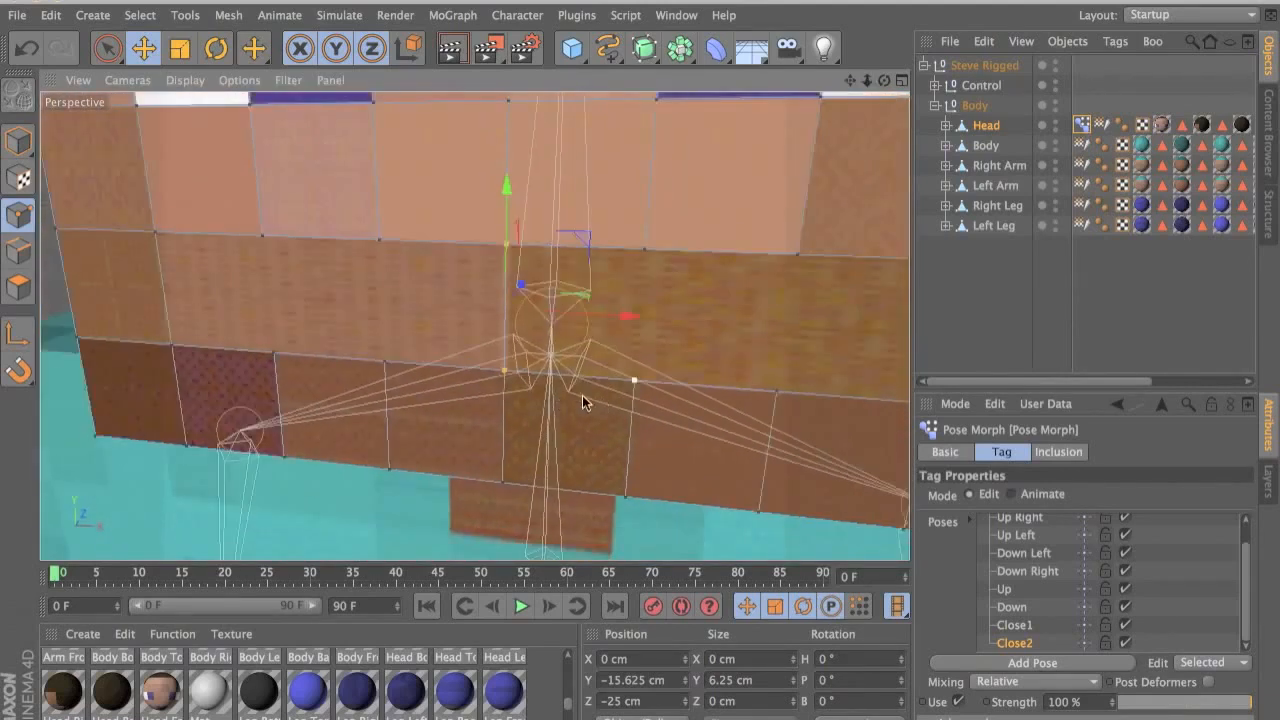
left_click_drag(582, 395, 610, 397, "alt")
scroll(610, 397, "down", 3)
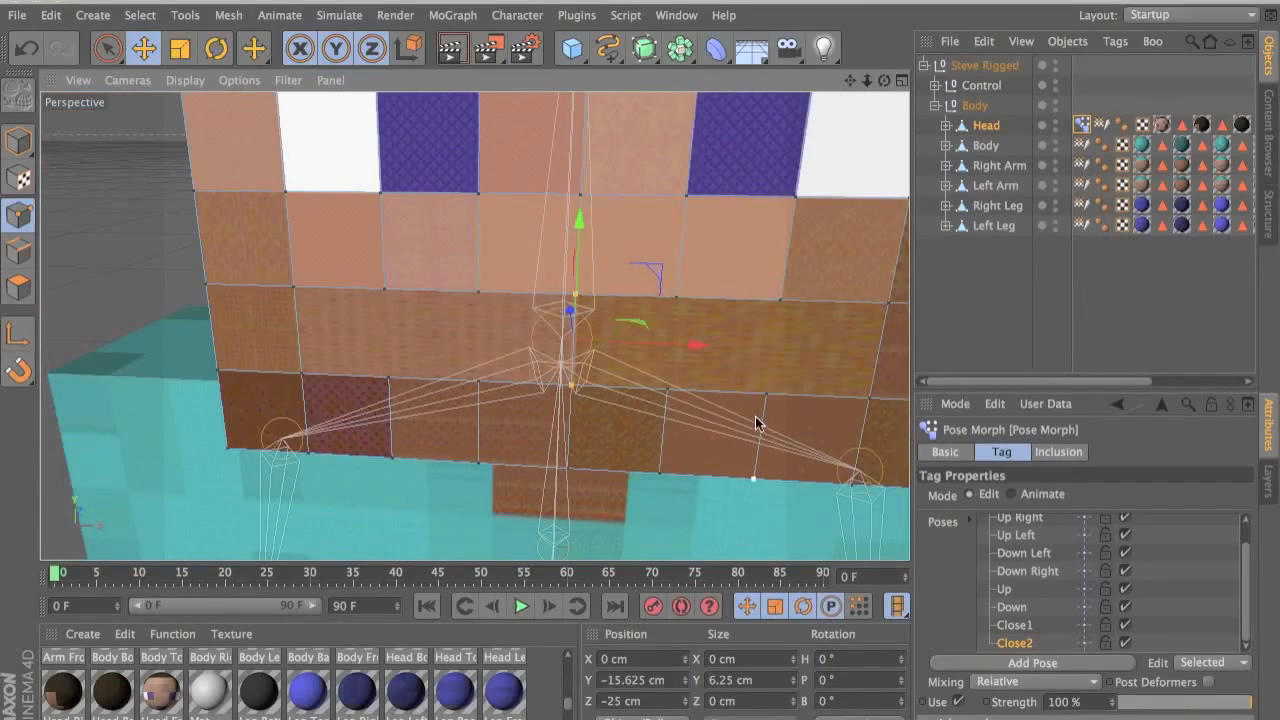
scroll(982, 582, "up", 1)
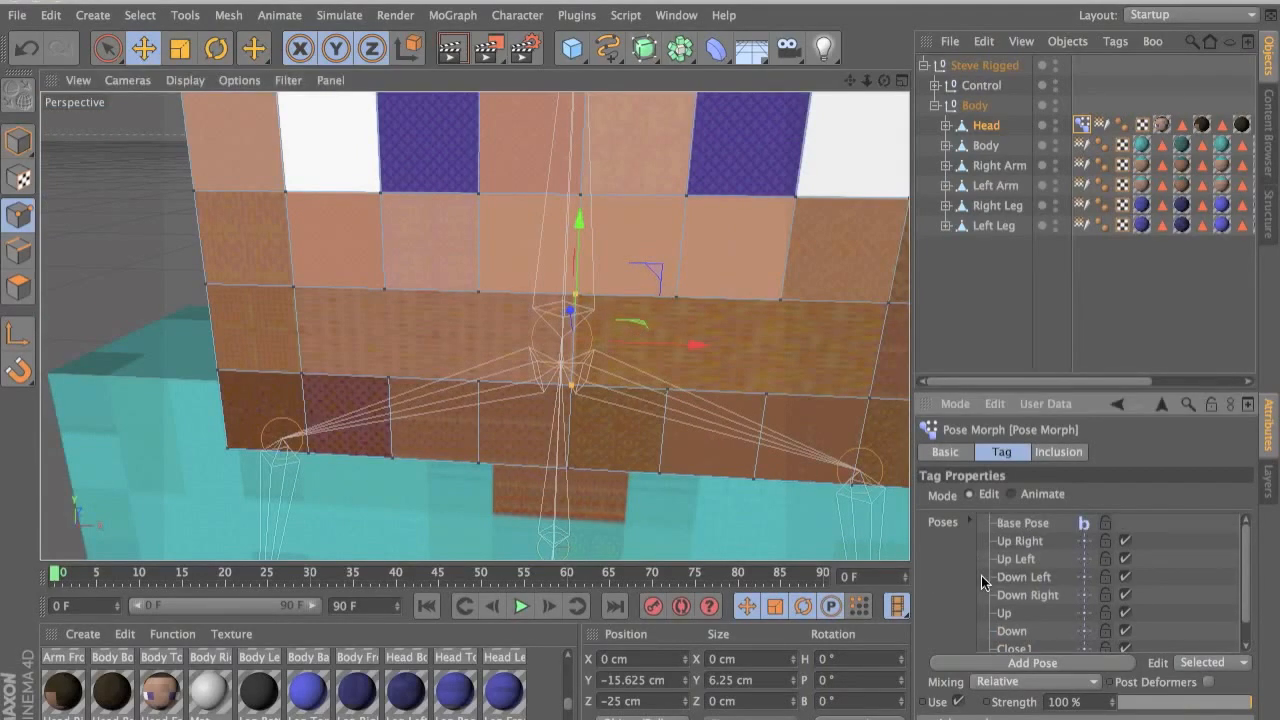
left_click(1028, 494)
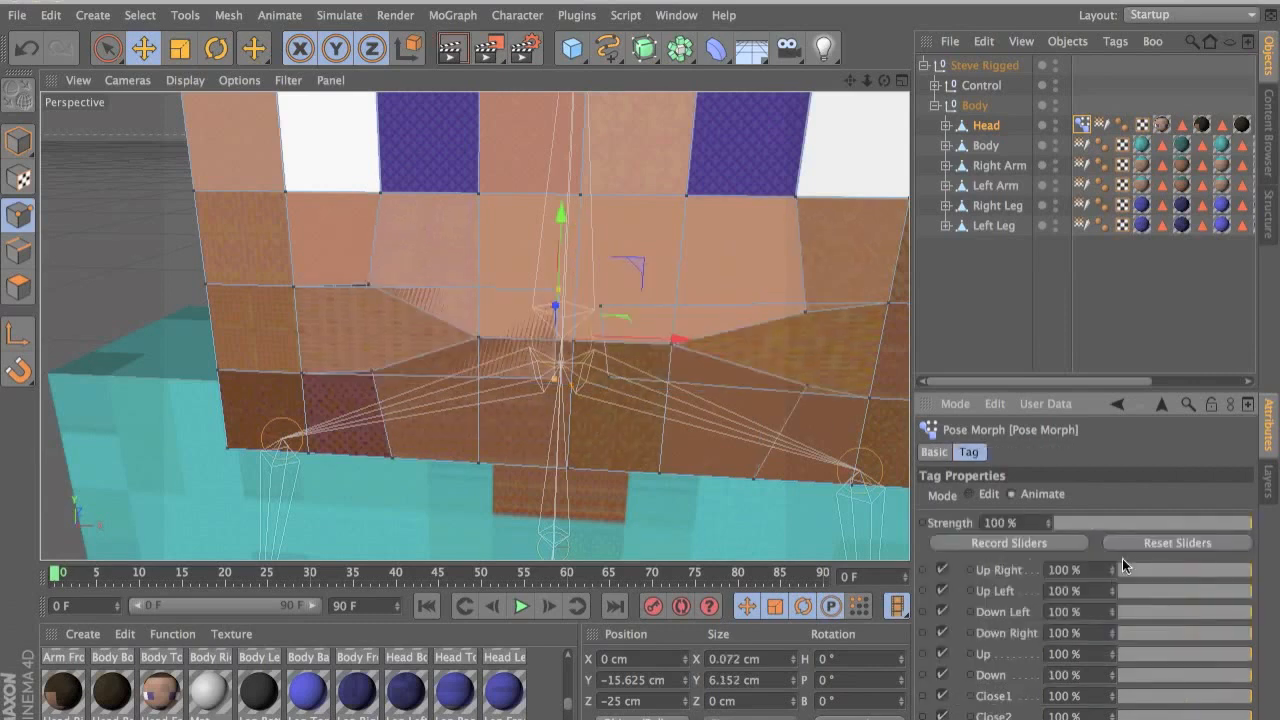
left_click_drag(562, 349, 630, 358, "alt")
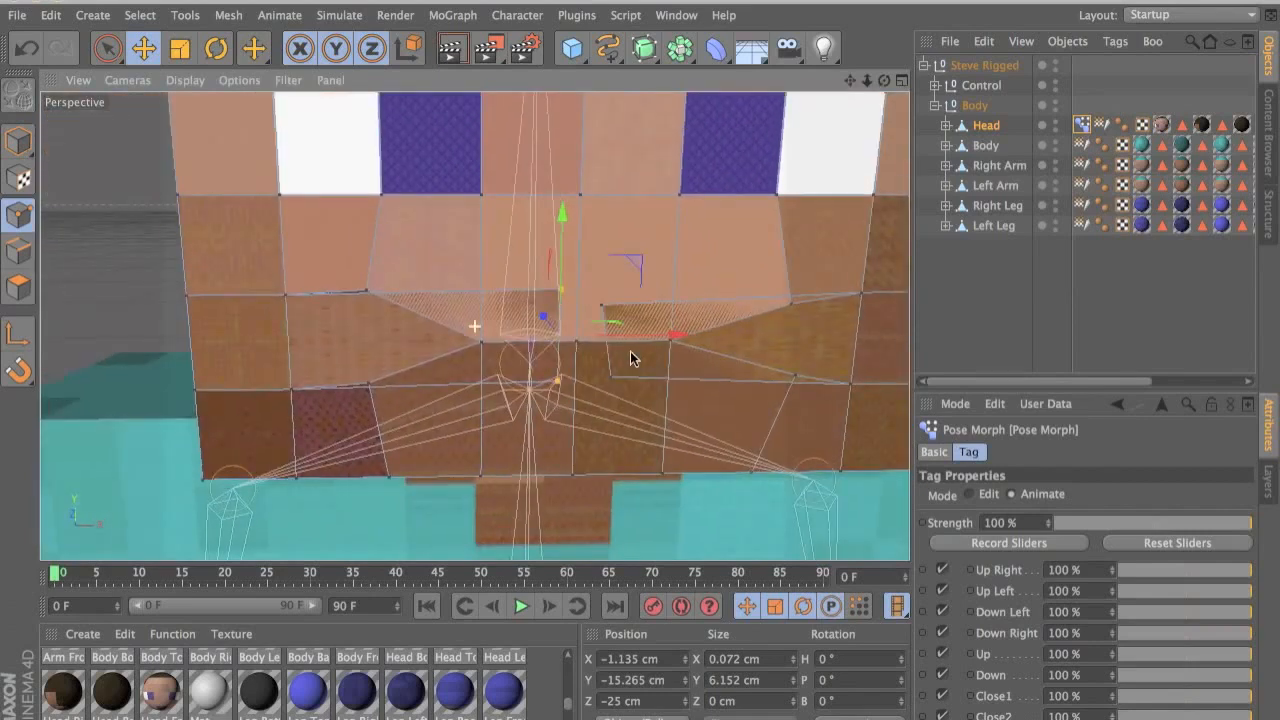
left_click(983, 66)
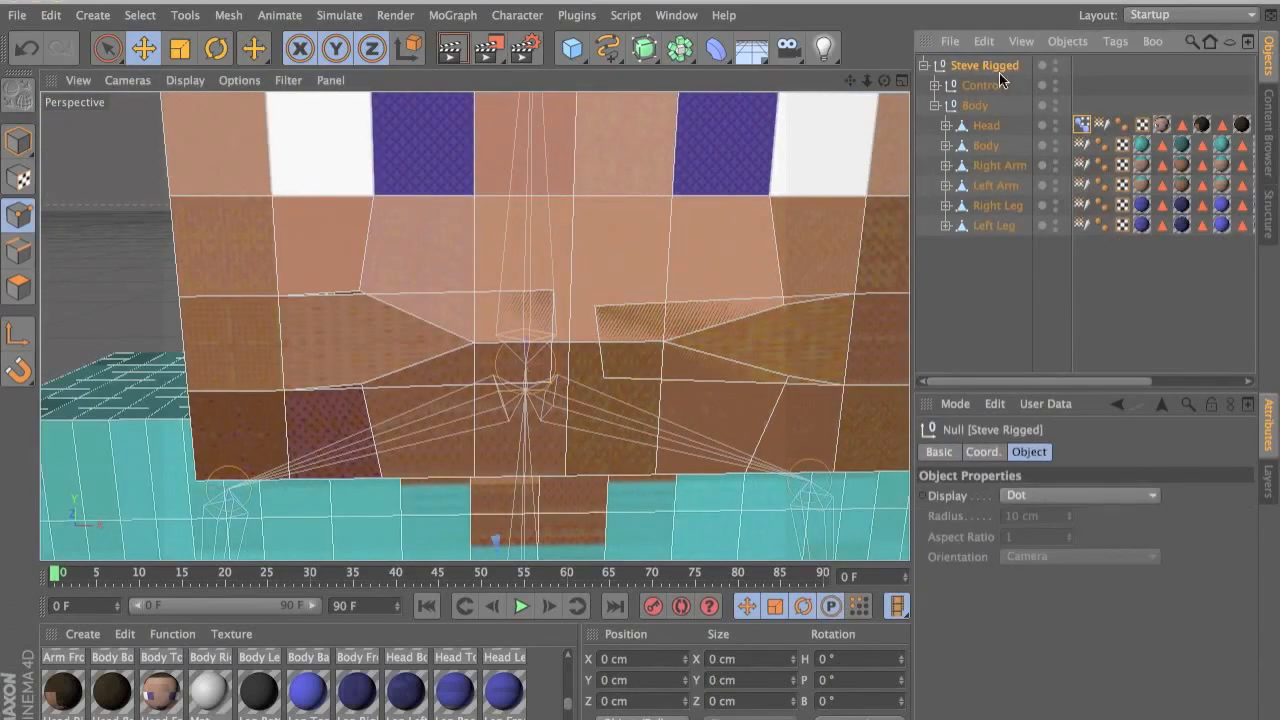
left_click(1058, 411)
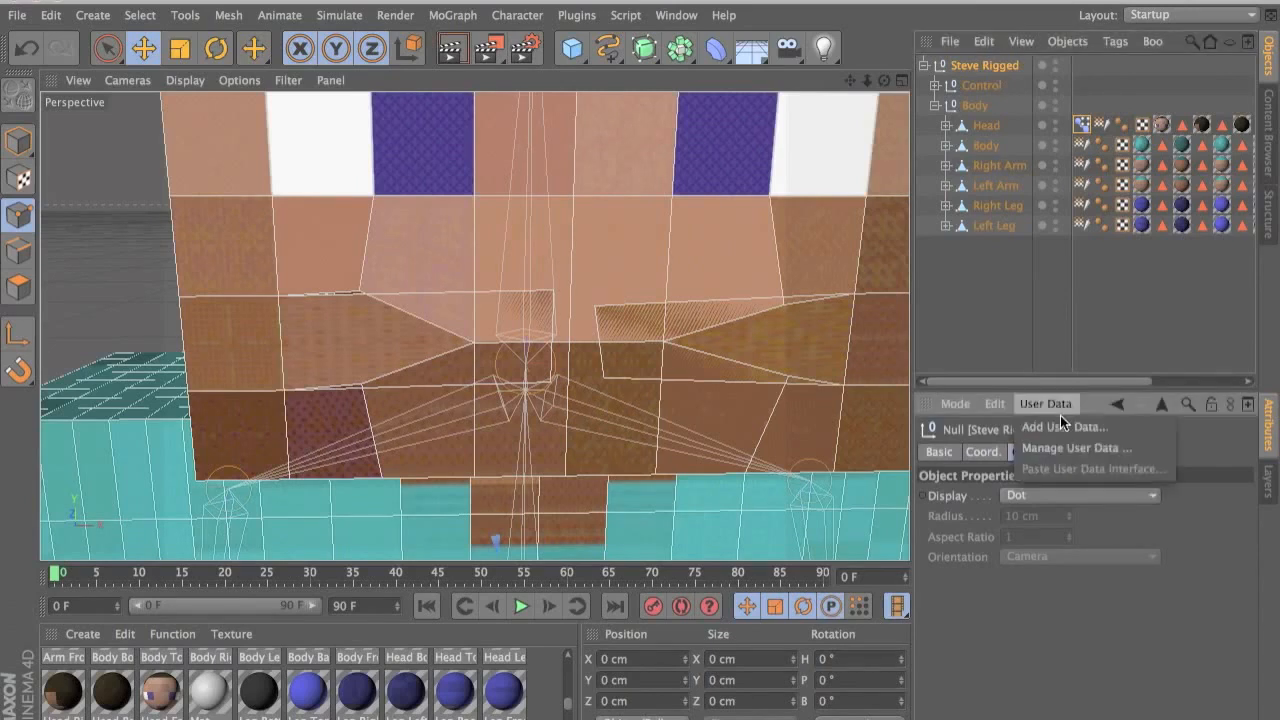
left_click(1007, 281)
- Create a null object and add a new user data entry to it
left_click(582, 50)
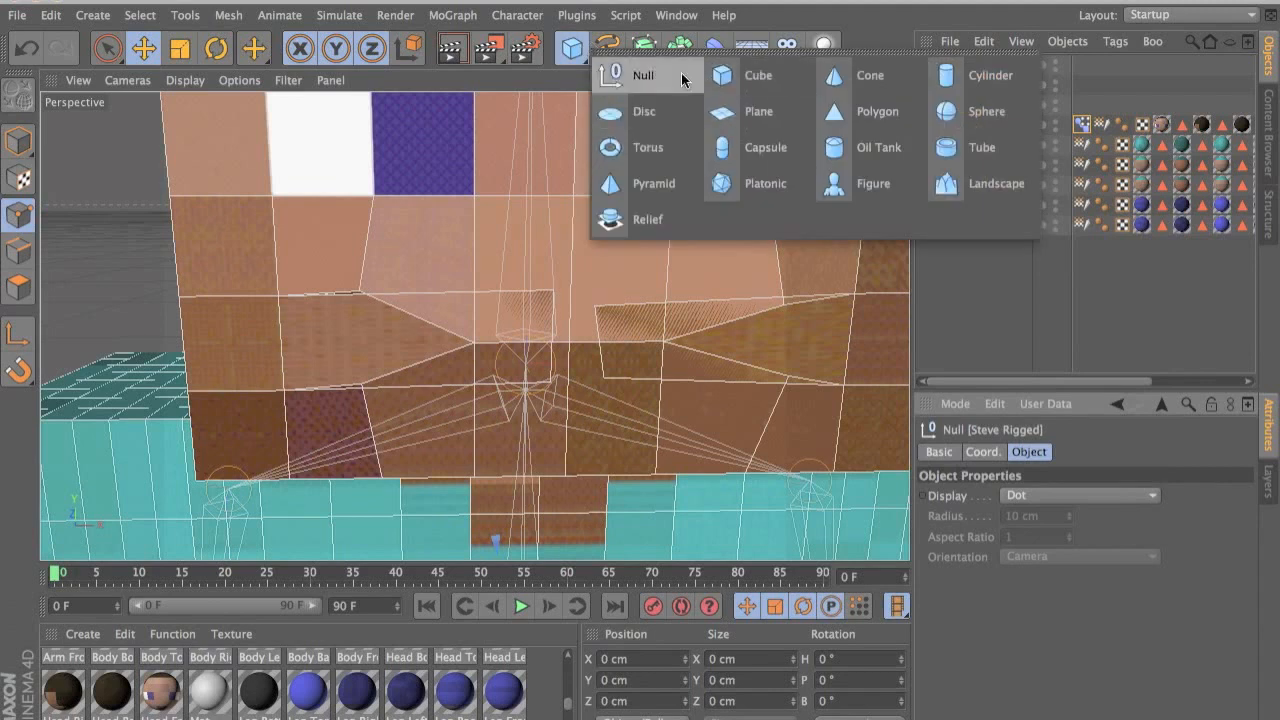
left_click(631, 74)
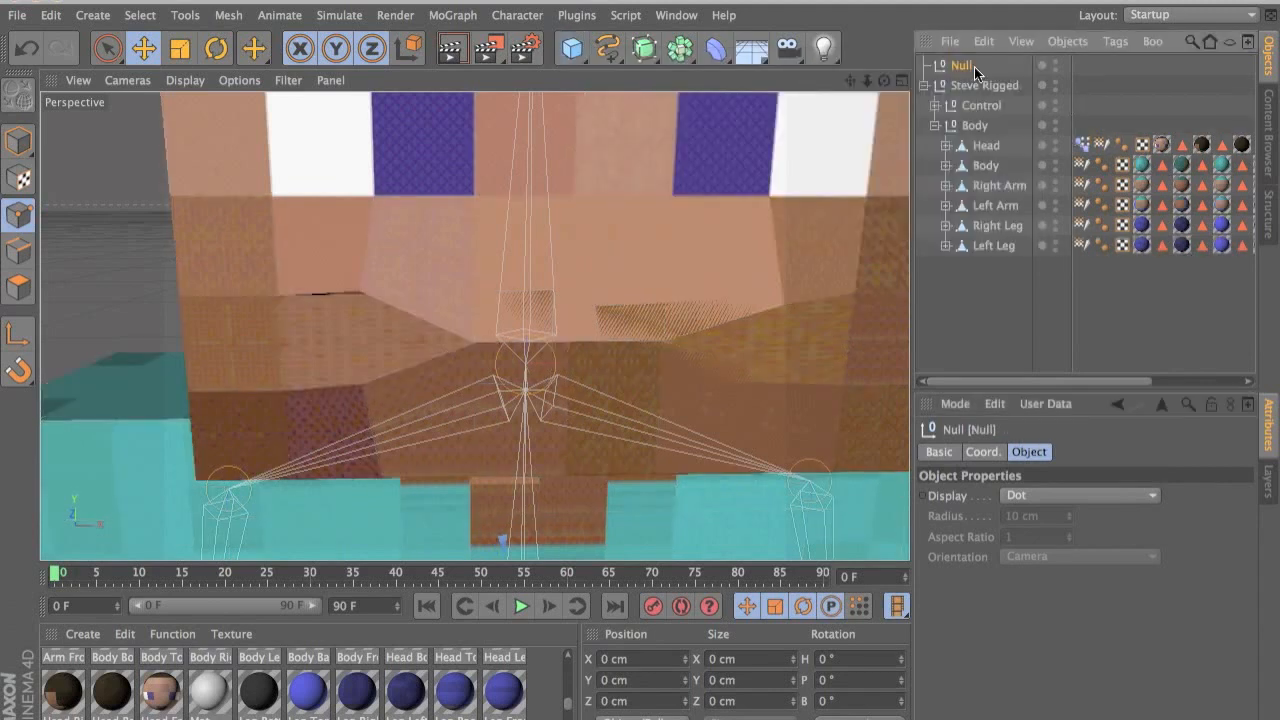
left_click(1045, 403)
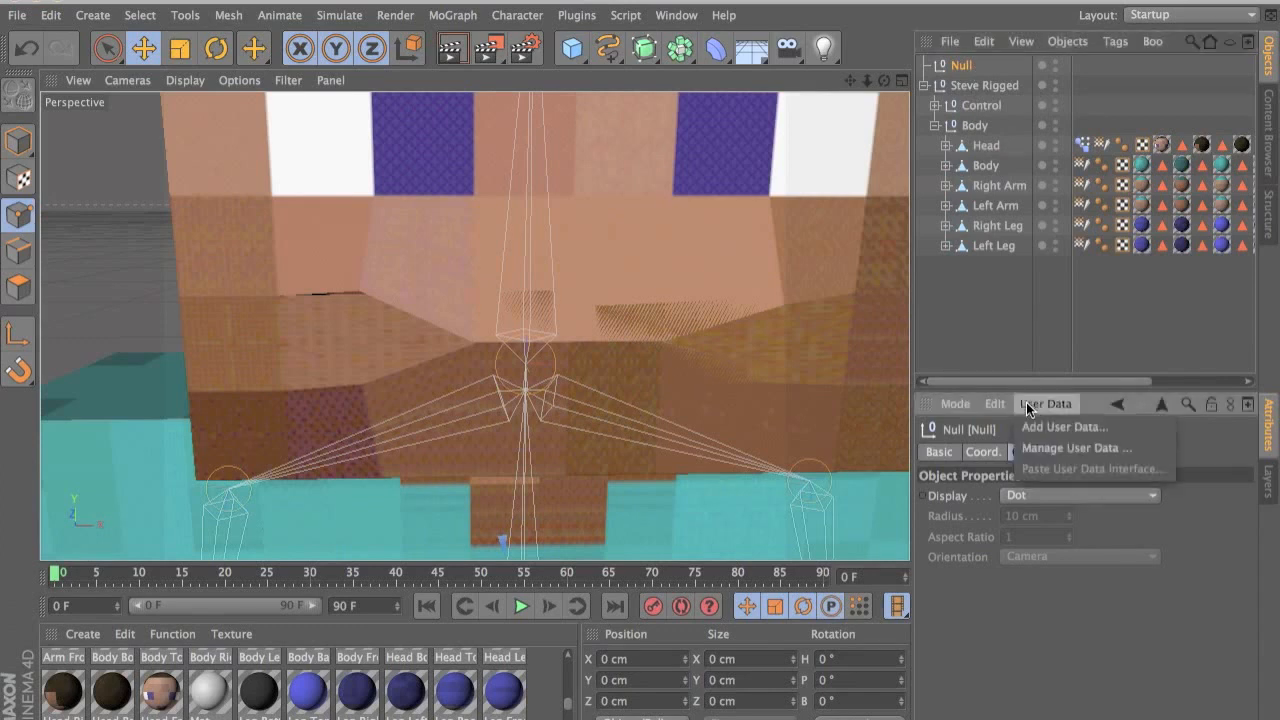
left_click(1070, 432)
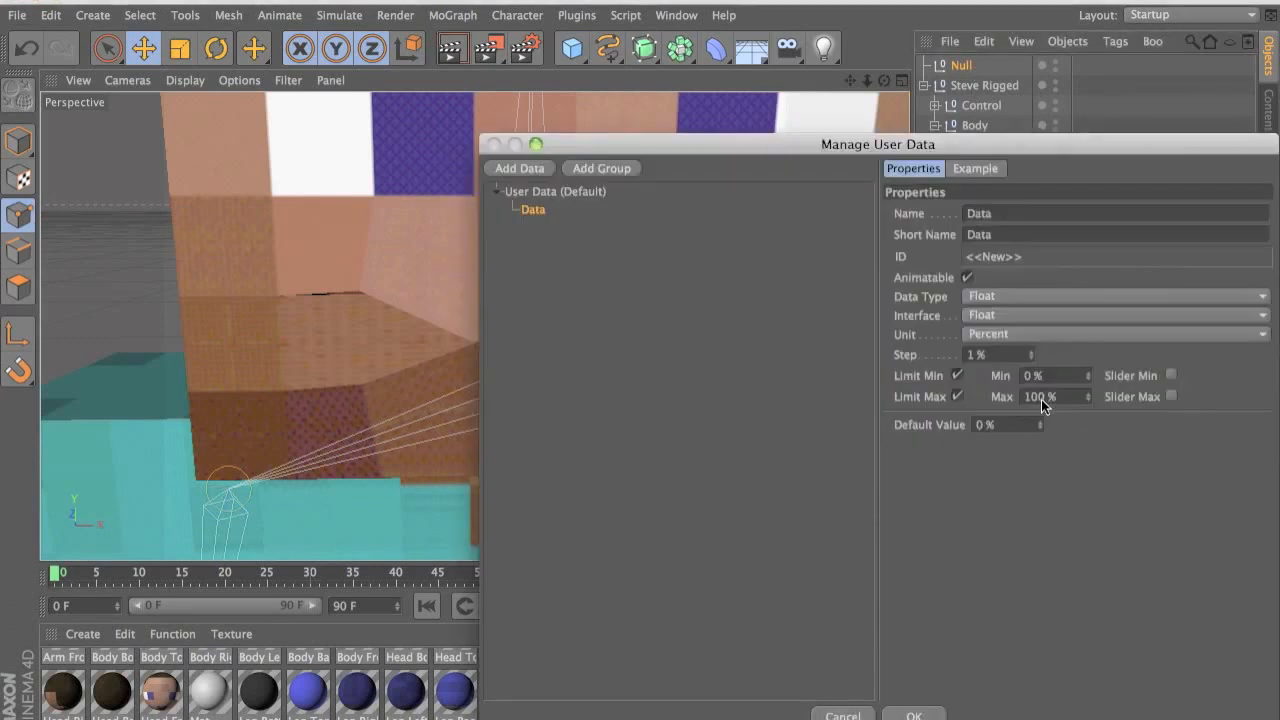
left_click_drag(694, 144, 431, 58)
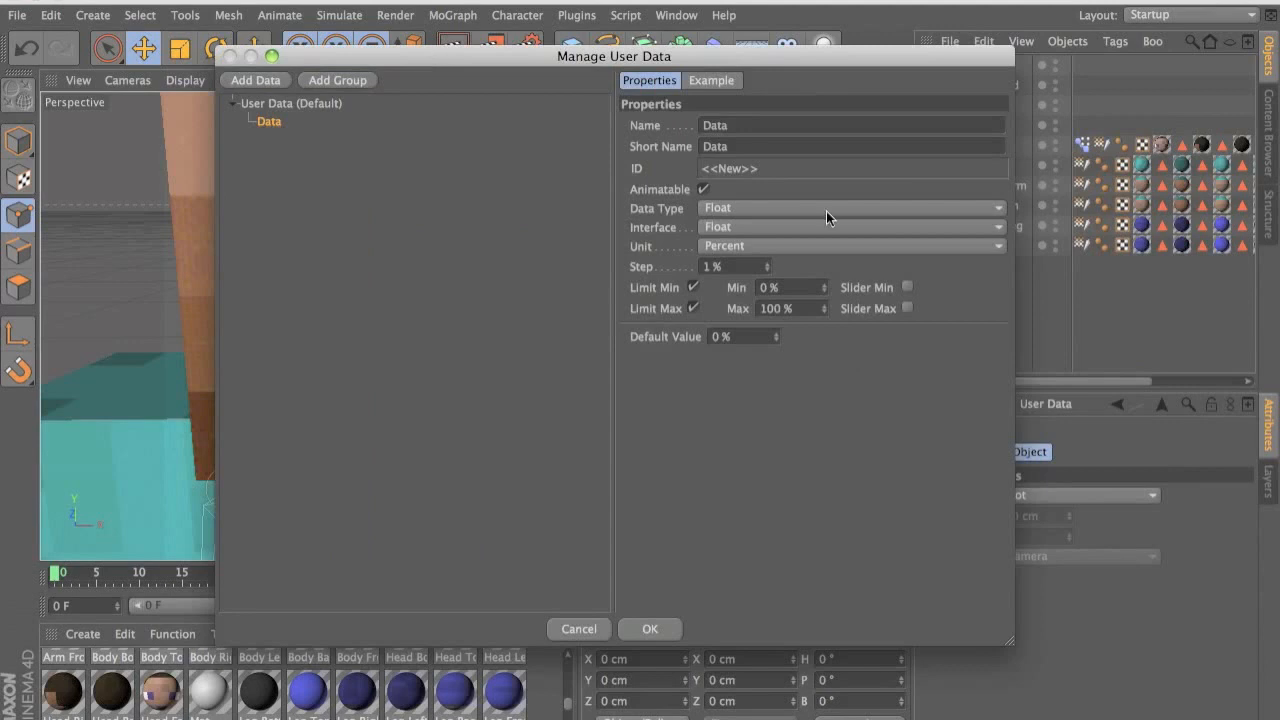
- Name the null's new user data entry Face
key("Tab")
type("M")
key("BackSpace")
type("Fcae")
key("BackSpace")
key("BackSpace")
key("BackSpace")
type("ace")
- Define the Face entry as a Vector with a 2D Vector Field interface, limited from -1 to 1
left_click(742, 207)
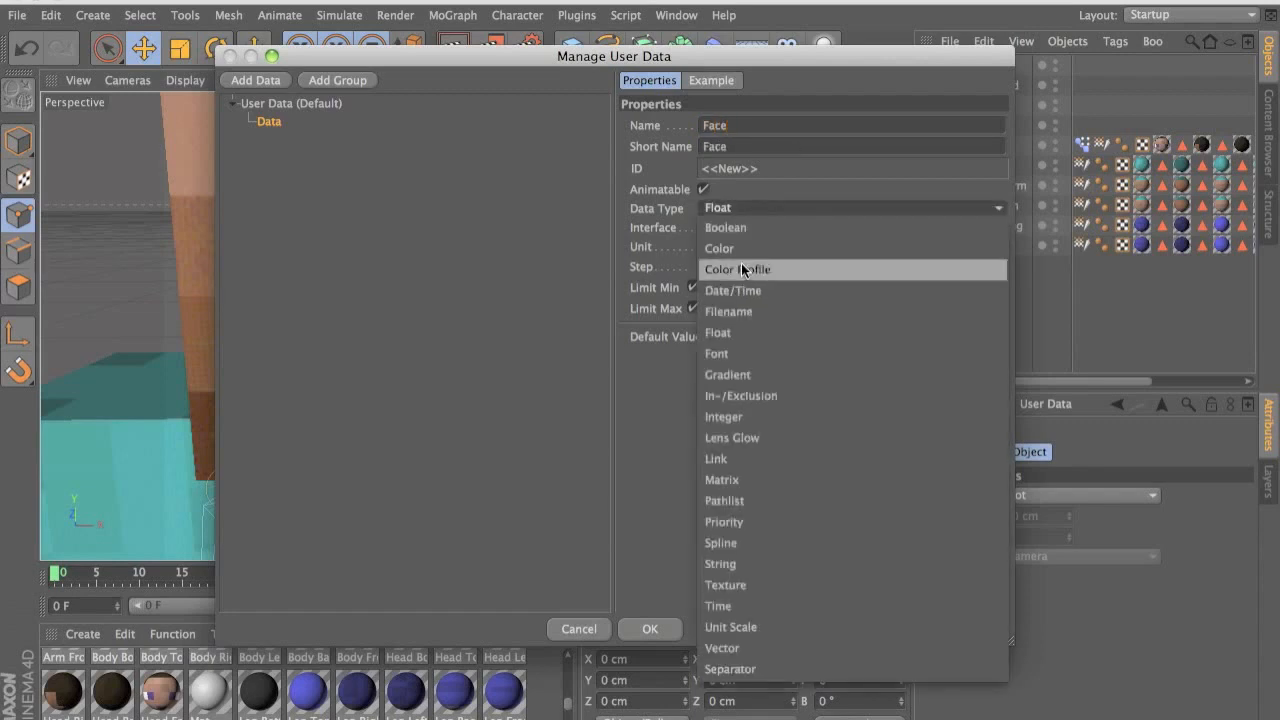
left_click(734, 646)
left_click(773, 222)
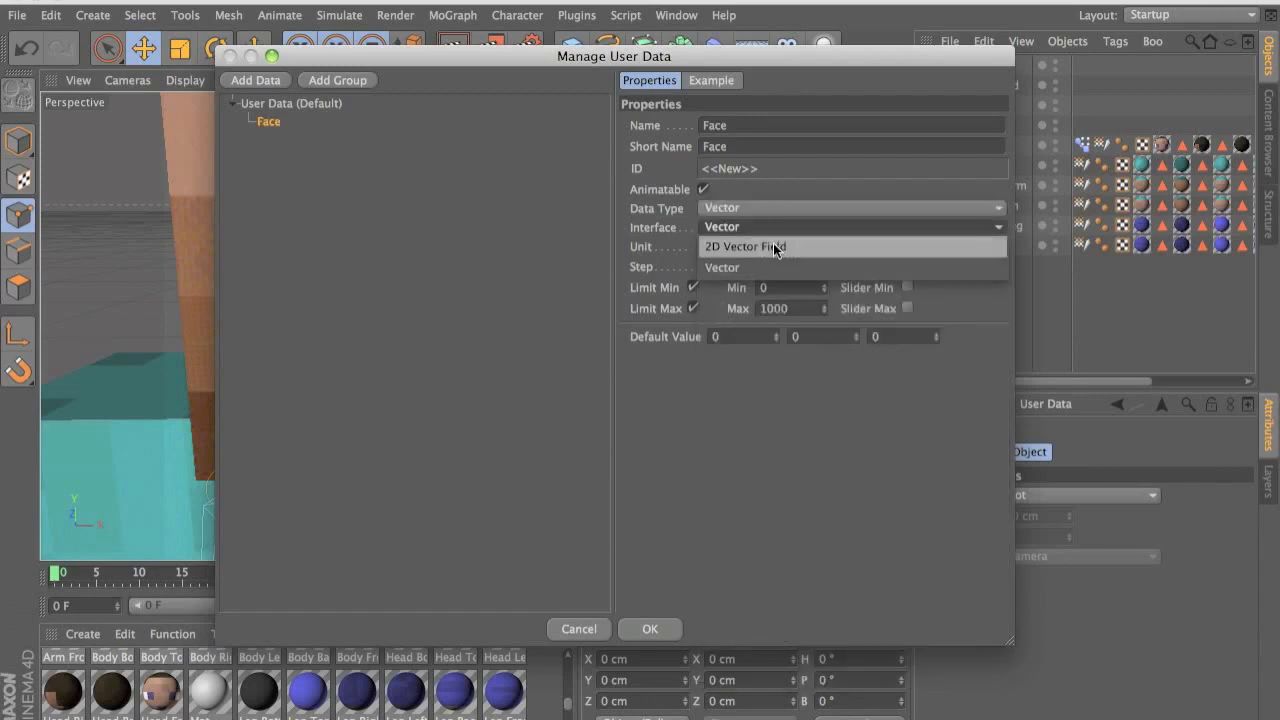
left_click(773, 245)
left_click(781, 287)
left_click(781, 283)
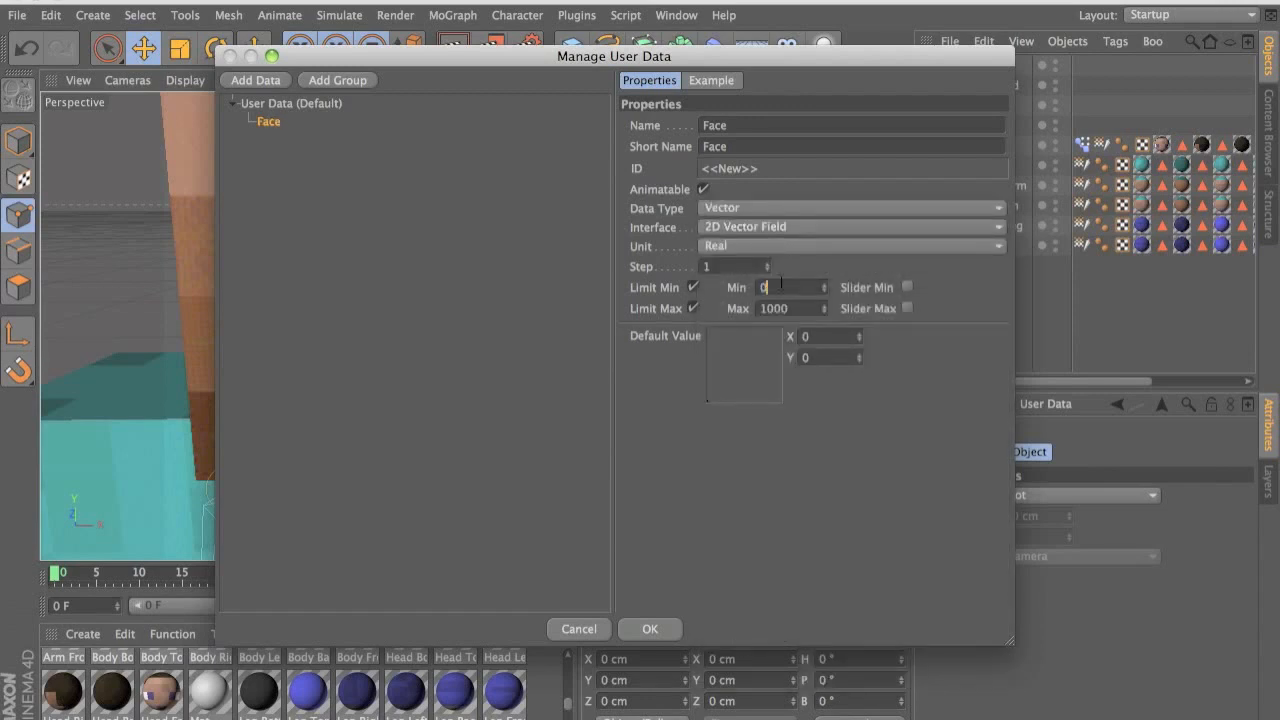
type("-1")
type("1")
key("Return")
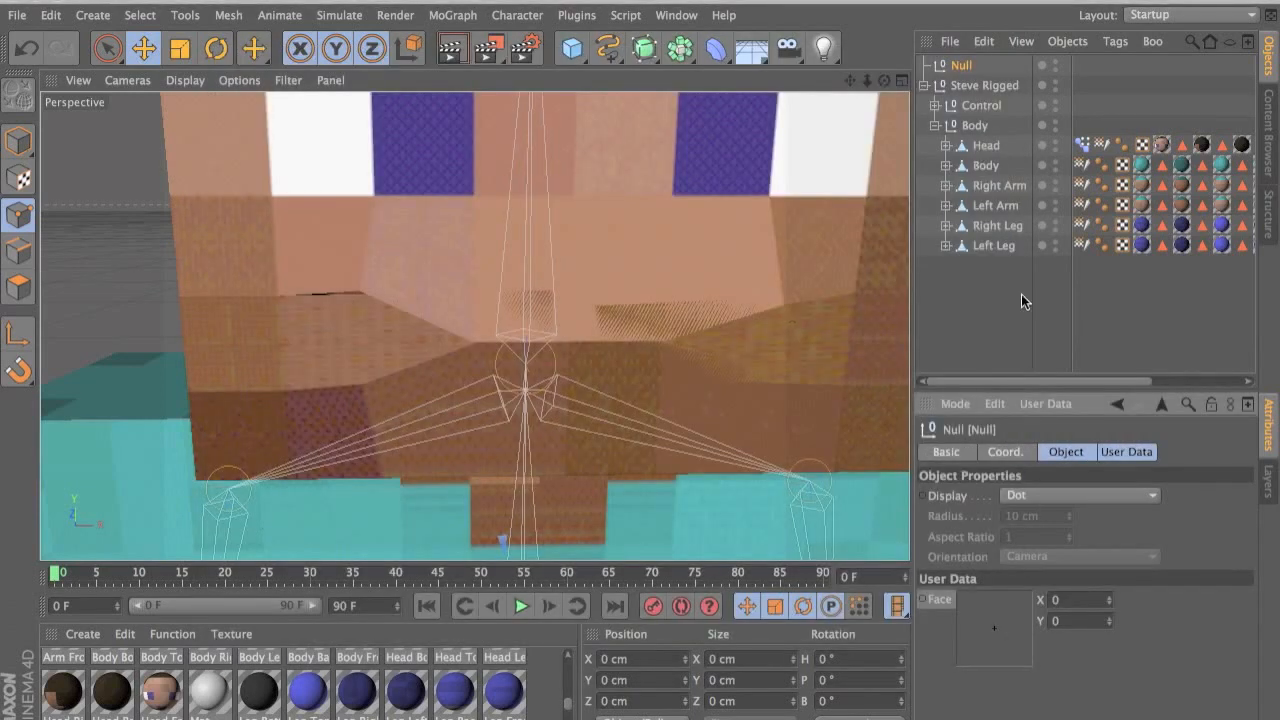
- Show only the null's user data and rename the null as Control
left_click(973, 68)
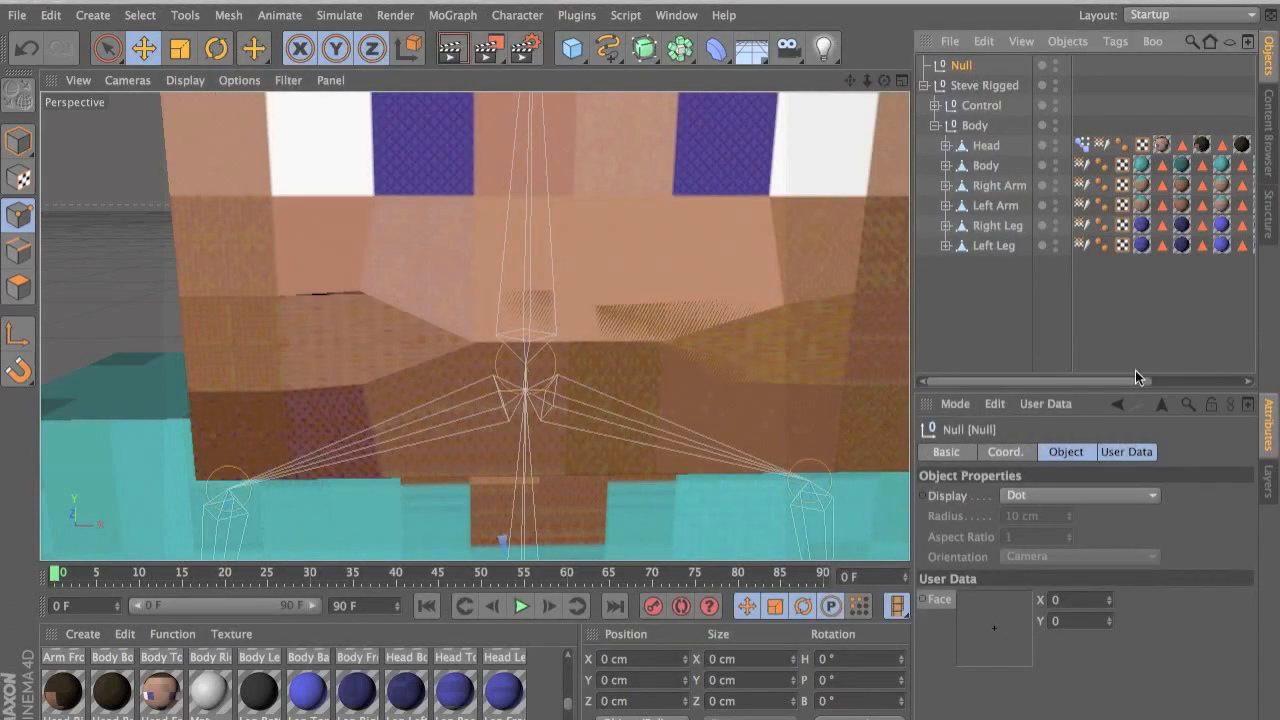
left_click(1126, 451)
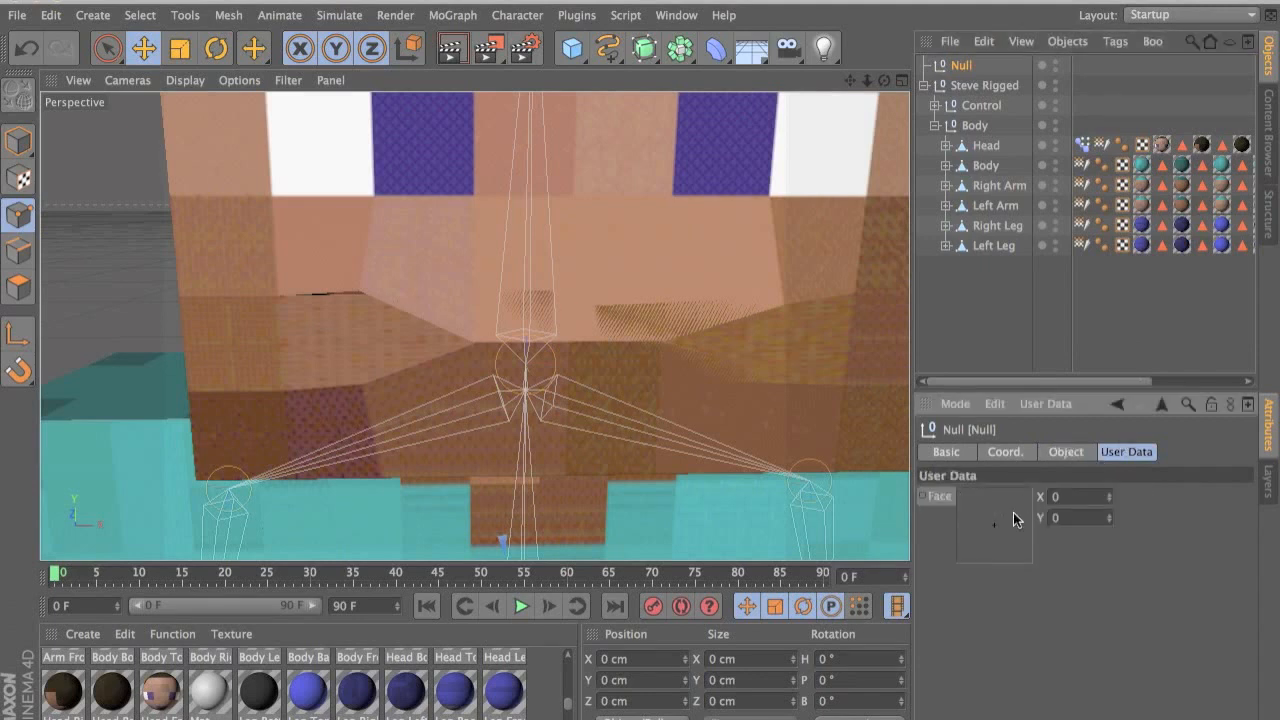
double_click(958, 62)
type("Control")
key("Return")
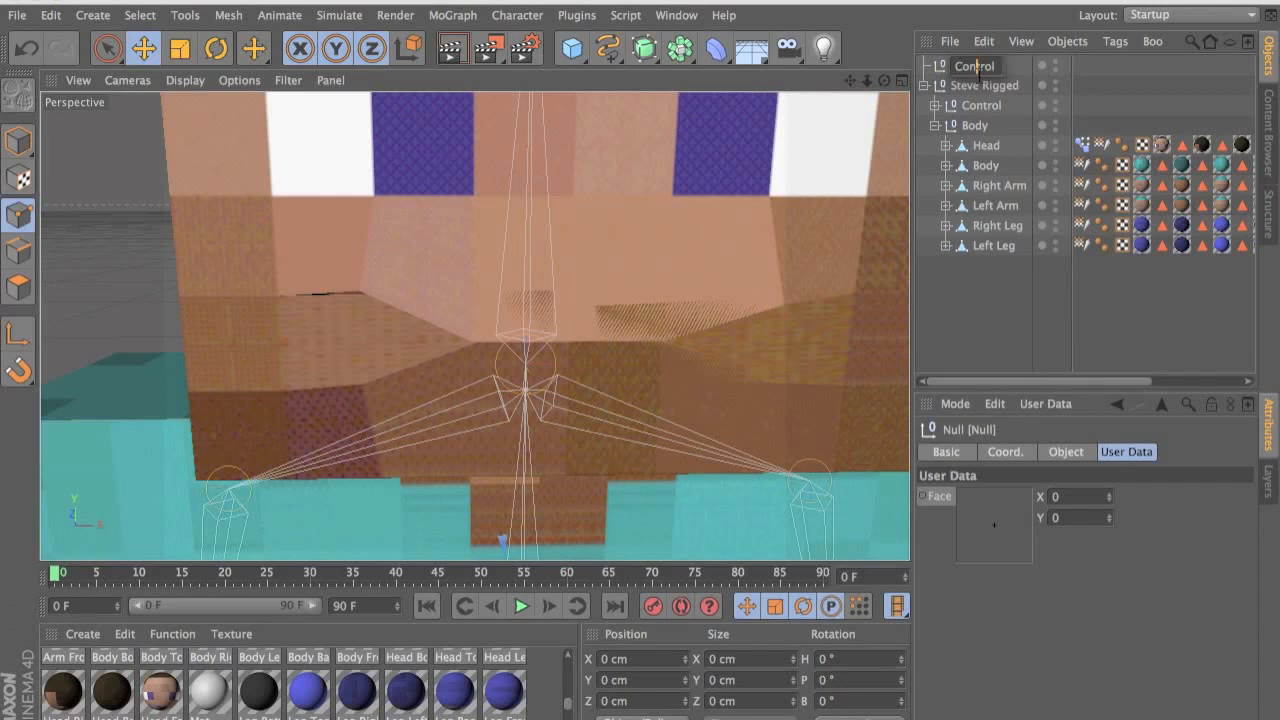
- Try adding a percentage user data entry named Close1 to the new Control null
left_click(981, 86)
left_click(978, 78)
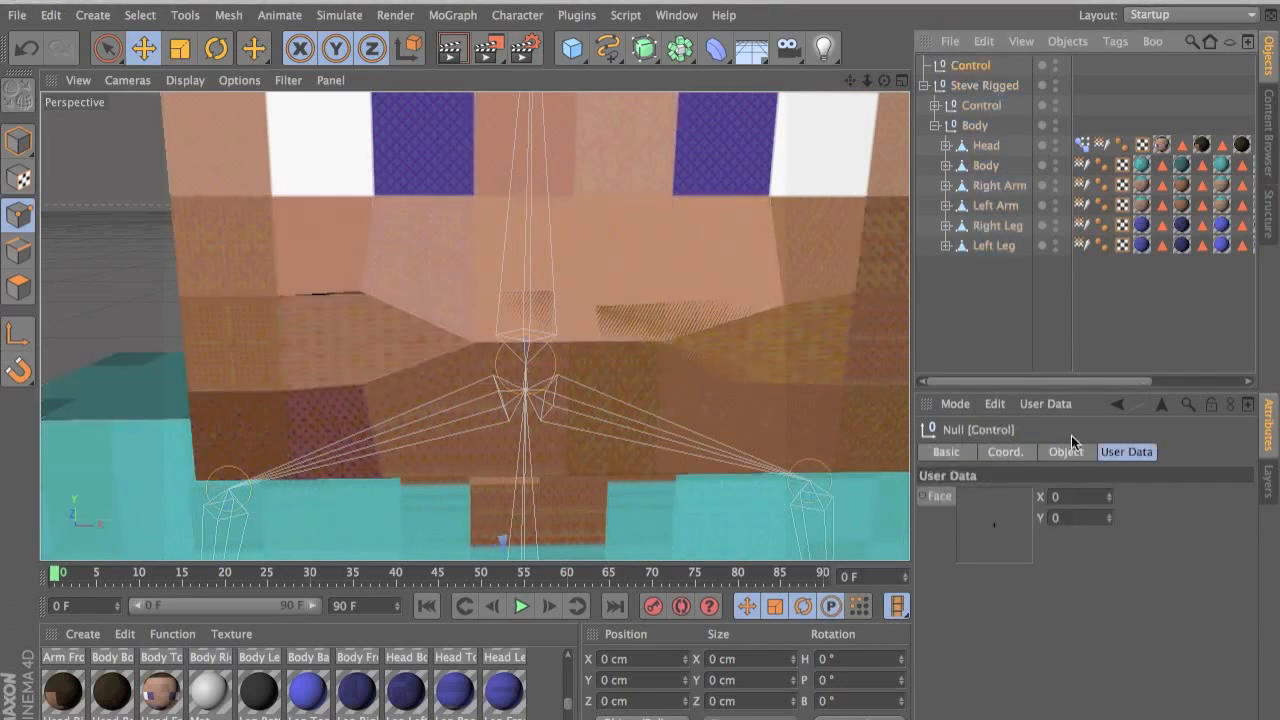
left_click(1045, 403)
left_click(1049, 421)
double_click(981, 211)
type("Mouth")
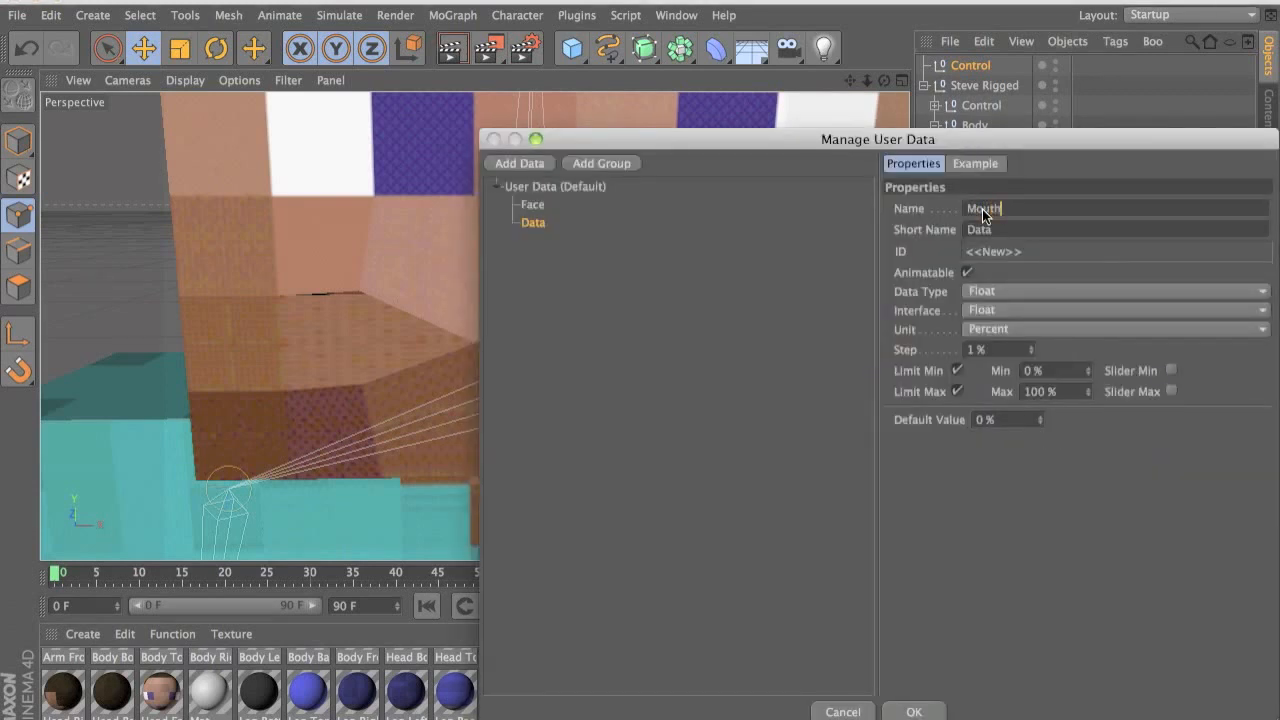
key("BackSpace")
key("BackSpace")
key("BackSpace")
key("BackSpace")
key("BackSpace")
type("V")
key("BackSpace")
type("Closee1")
left_click(913, 711)
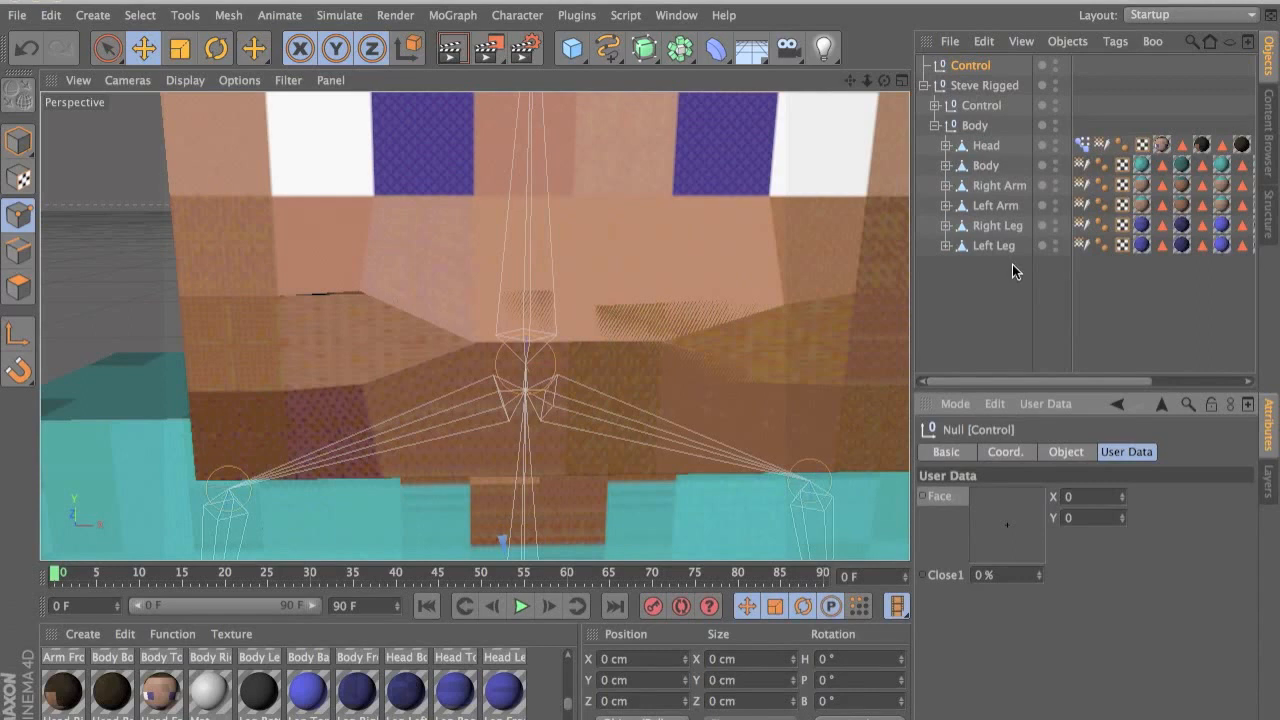
- Add a user data entry named Close 1 with a Float Slider interface to the Control null
left_click(1045, 403)
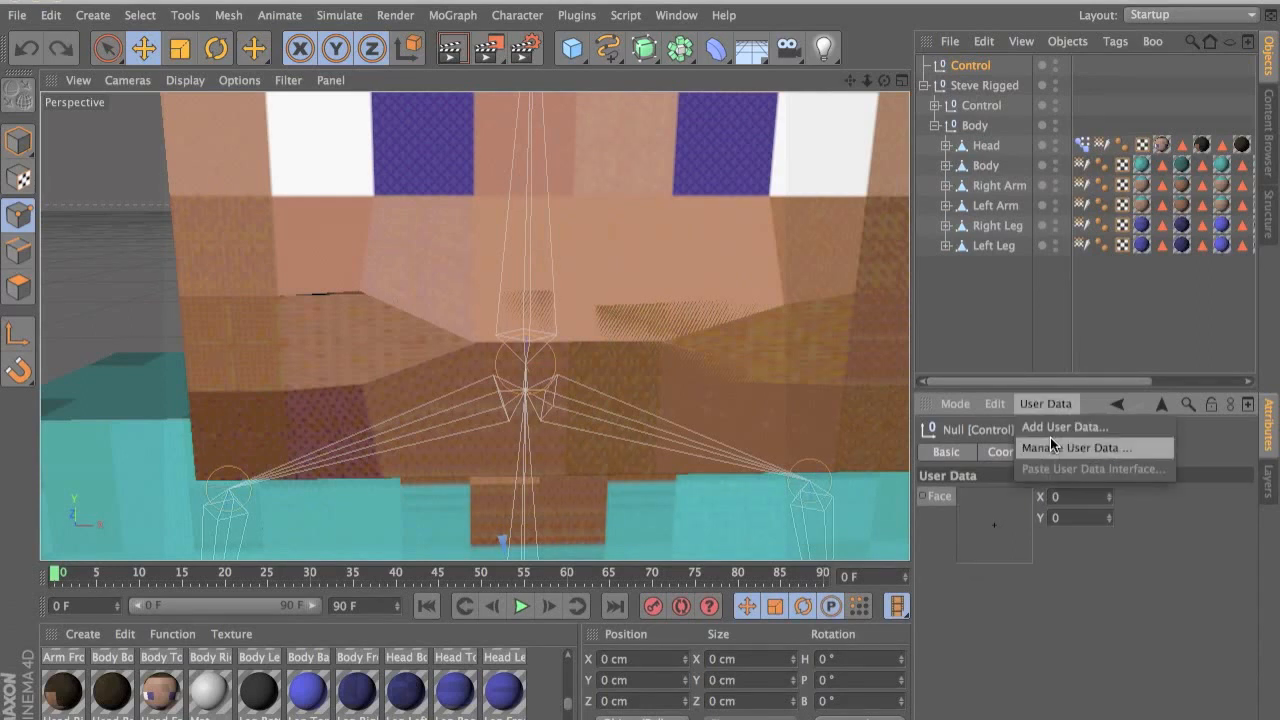
left_click(1050, 444)
double_click(975, 202)
type("E")
type("lose 1")
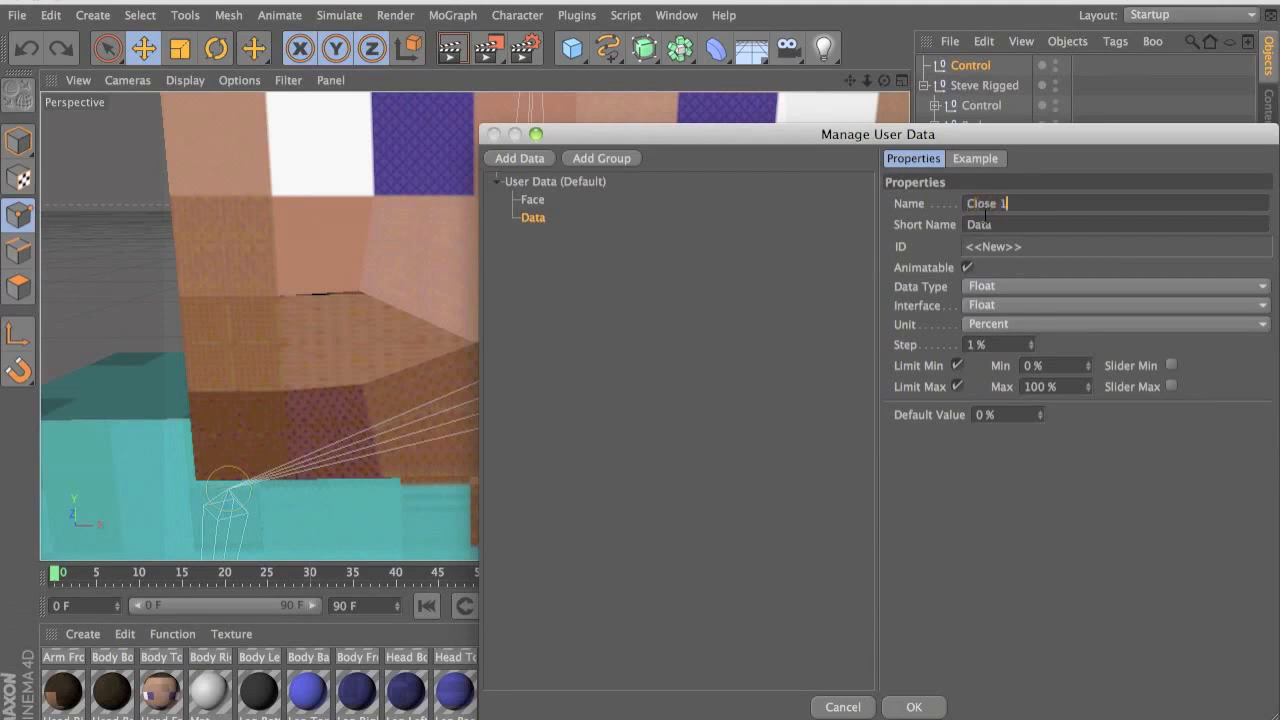
left_click(1027, 309)
left_click(1027, 343)
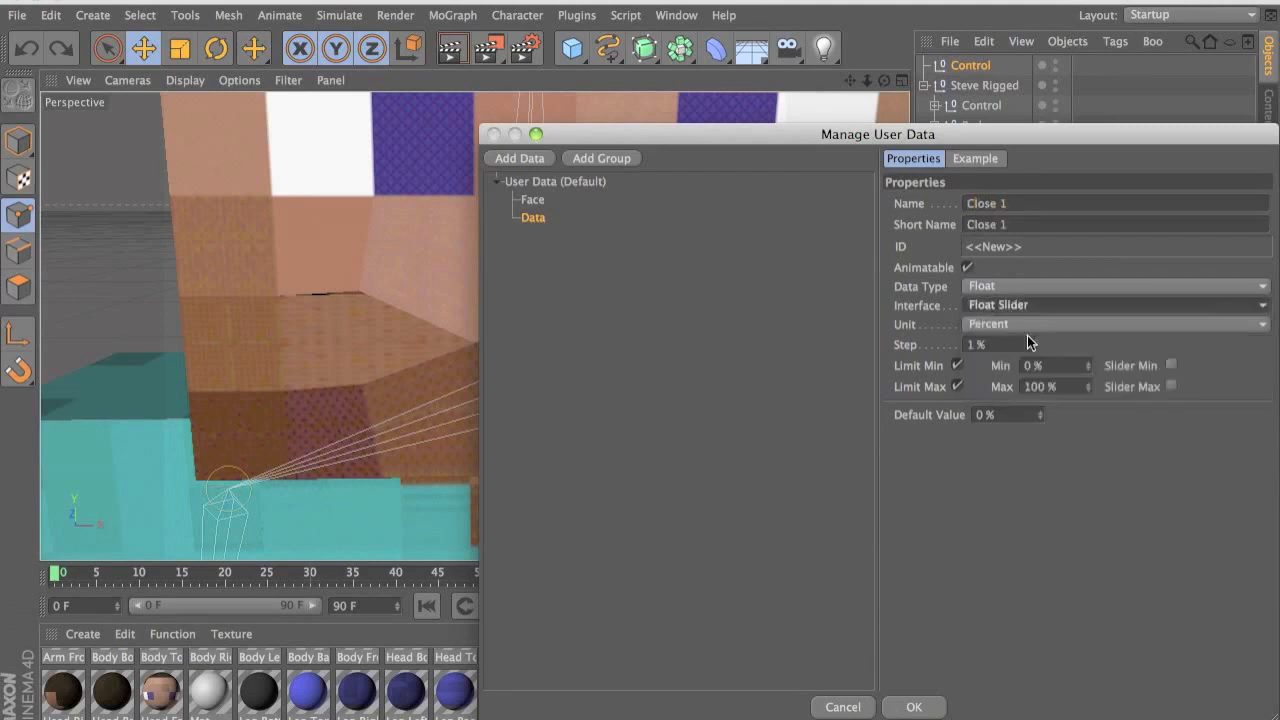
key("Return")
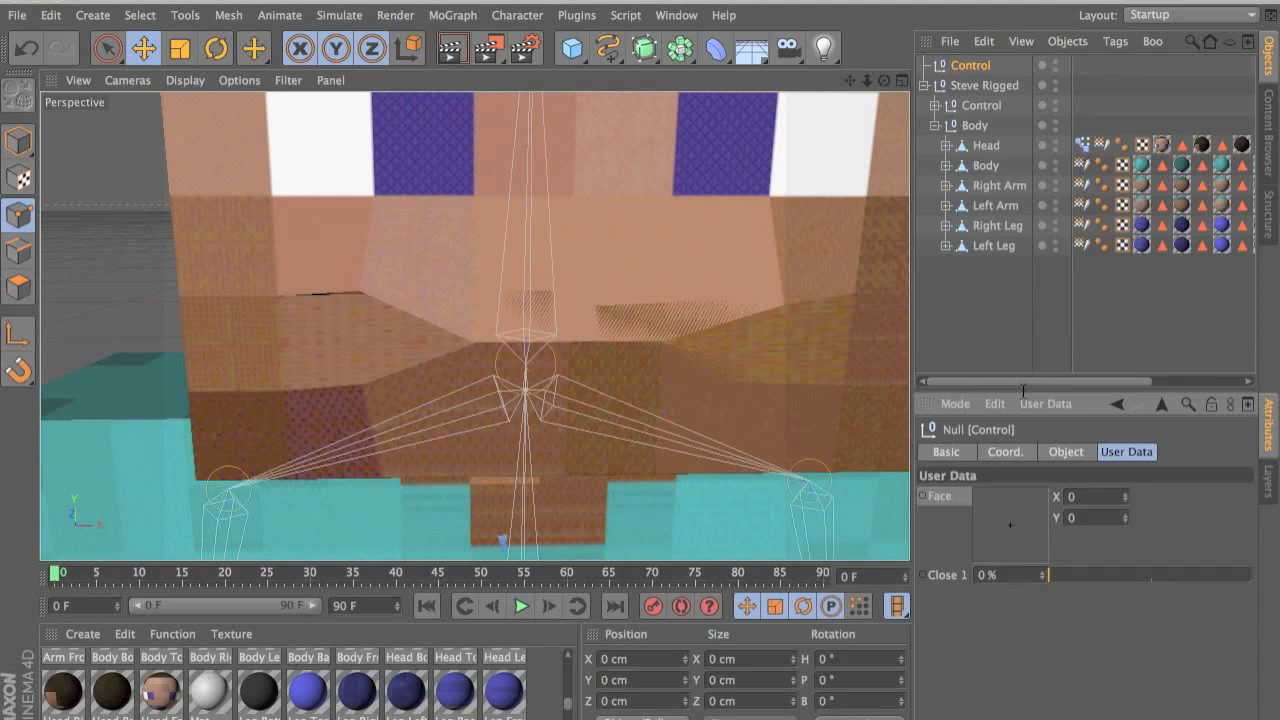
- Add a user data entry named Close2 with a Float Slider interface to the Control null
left_click(1042, 403)
left_click(1052, 430)
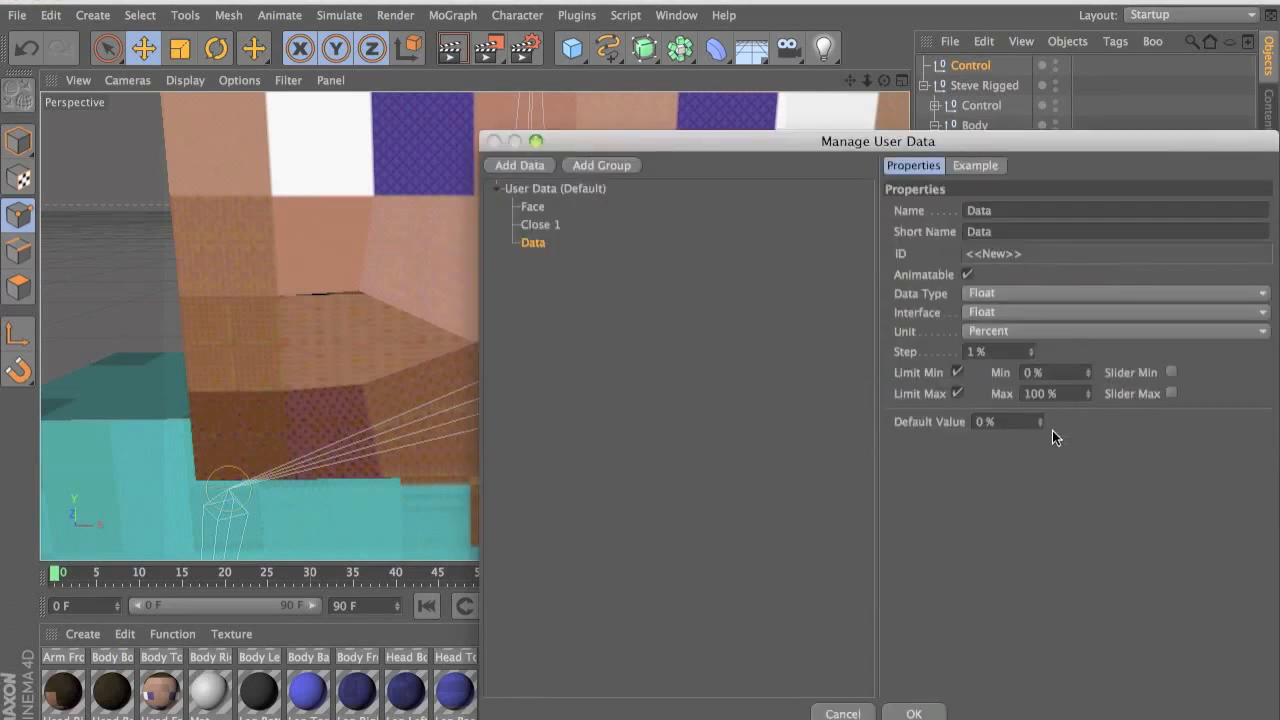
type("Close2")
left_click(995, 312)
left_click(996, 352)
key("Return")
- Add a user data entry named Teeth with a Float Slider interface to the Control null
left_click(1045, 403)
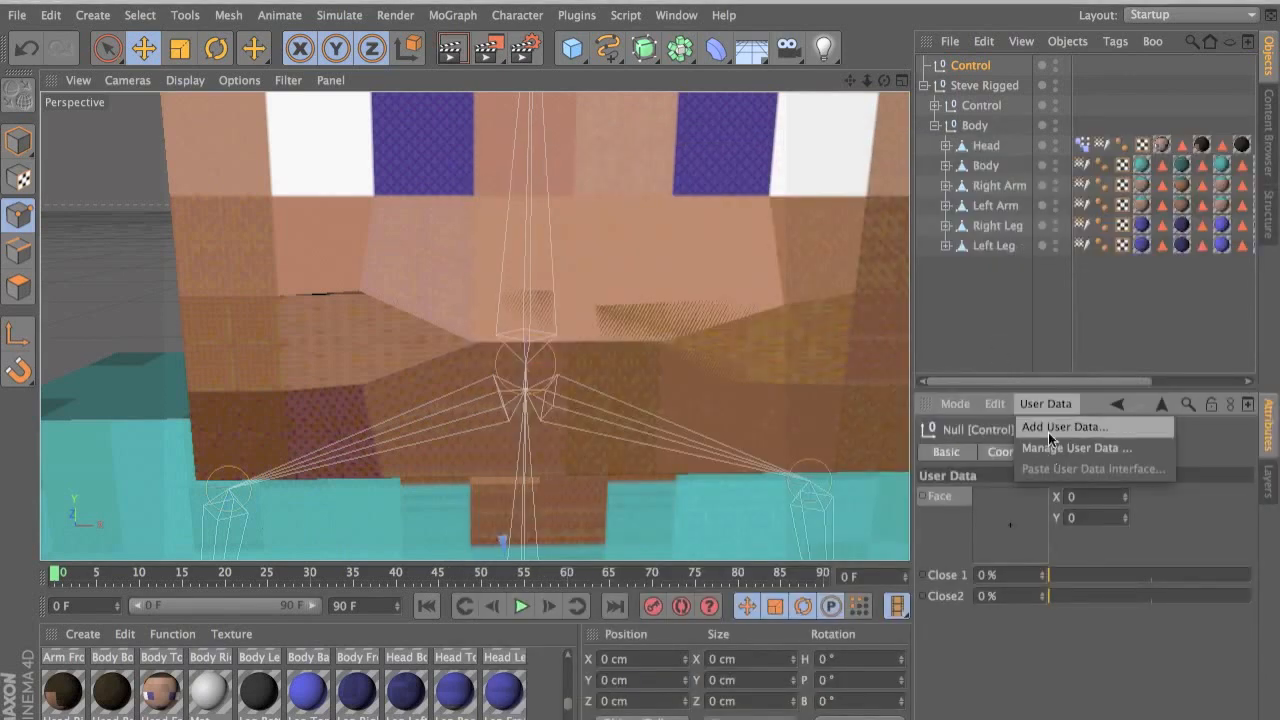
left_click(1048, 431)
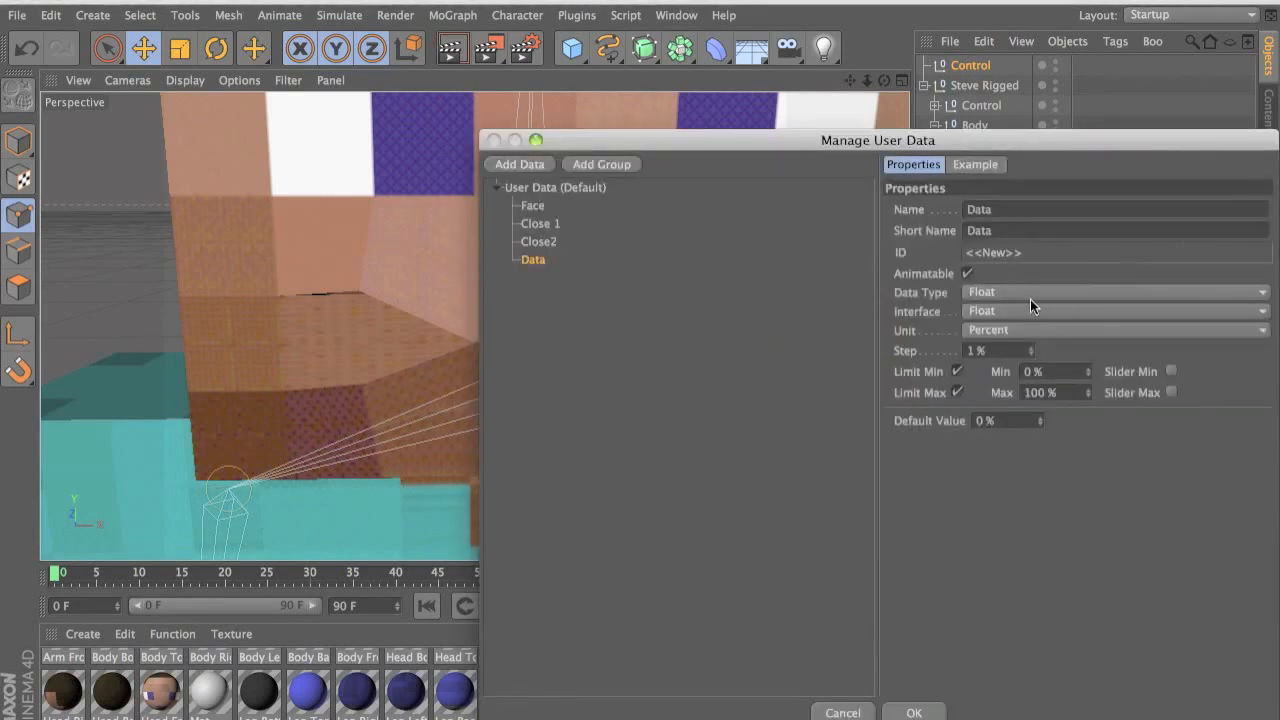
left_click(1007, 213)
type("Teeth")
left_click(1002, 311)
left_click(1008, 348)
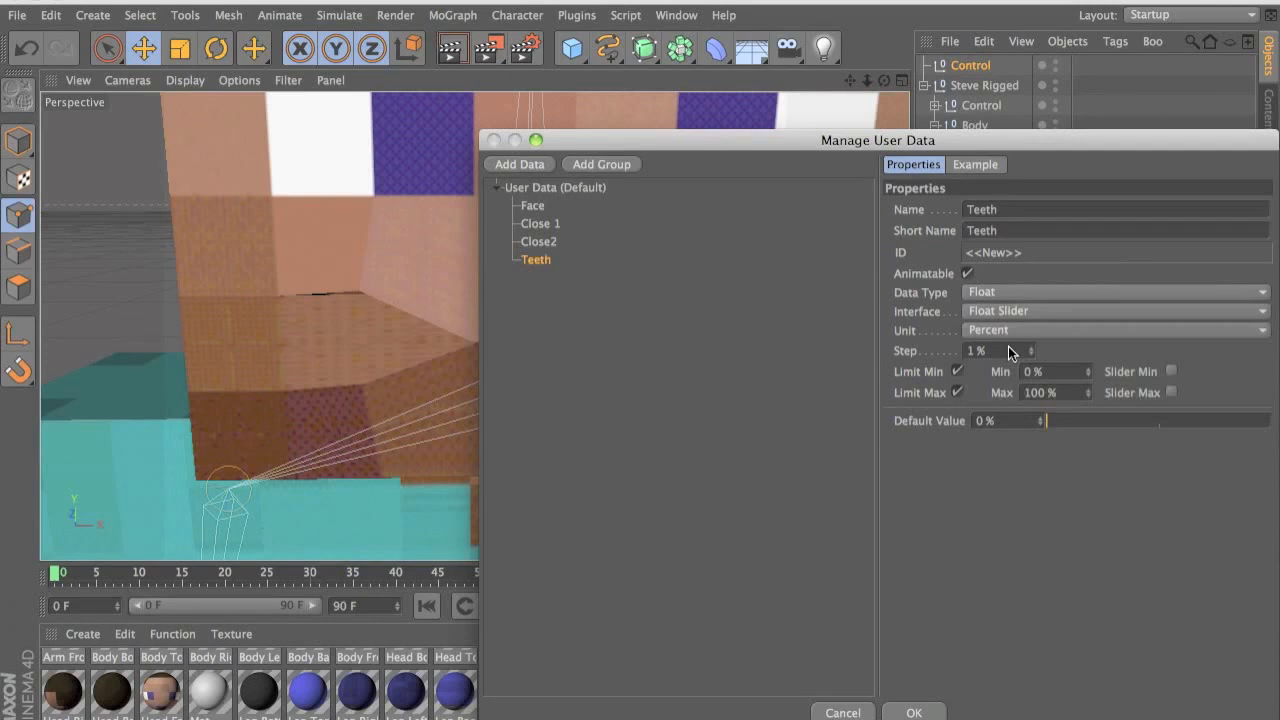
key("Return")
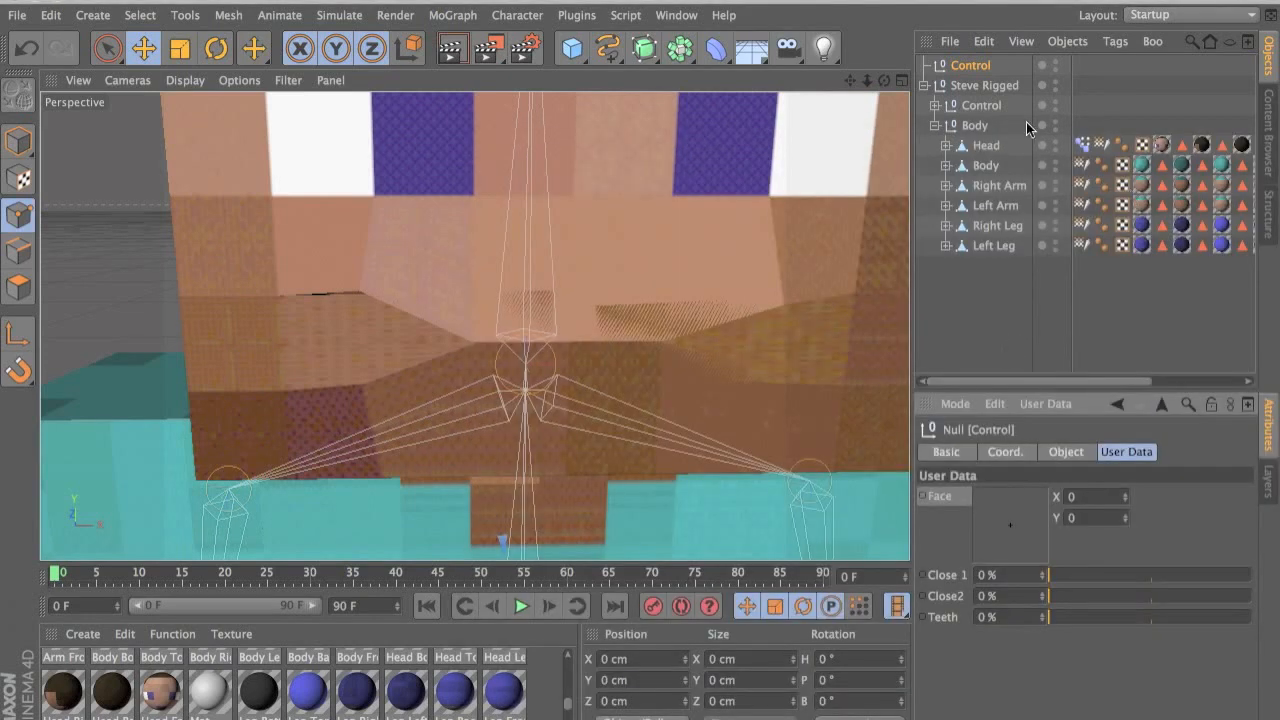
- Add an XPresso tag and a Driver tag to the new Control null, leaving the XPresso Editor closed
right_click(987, 66)
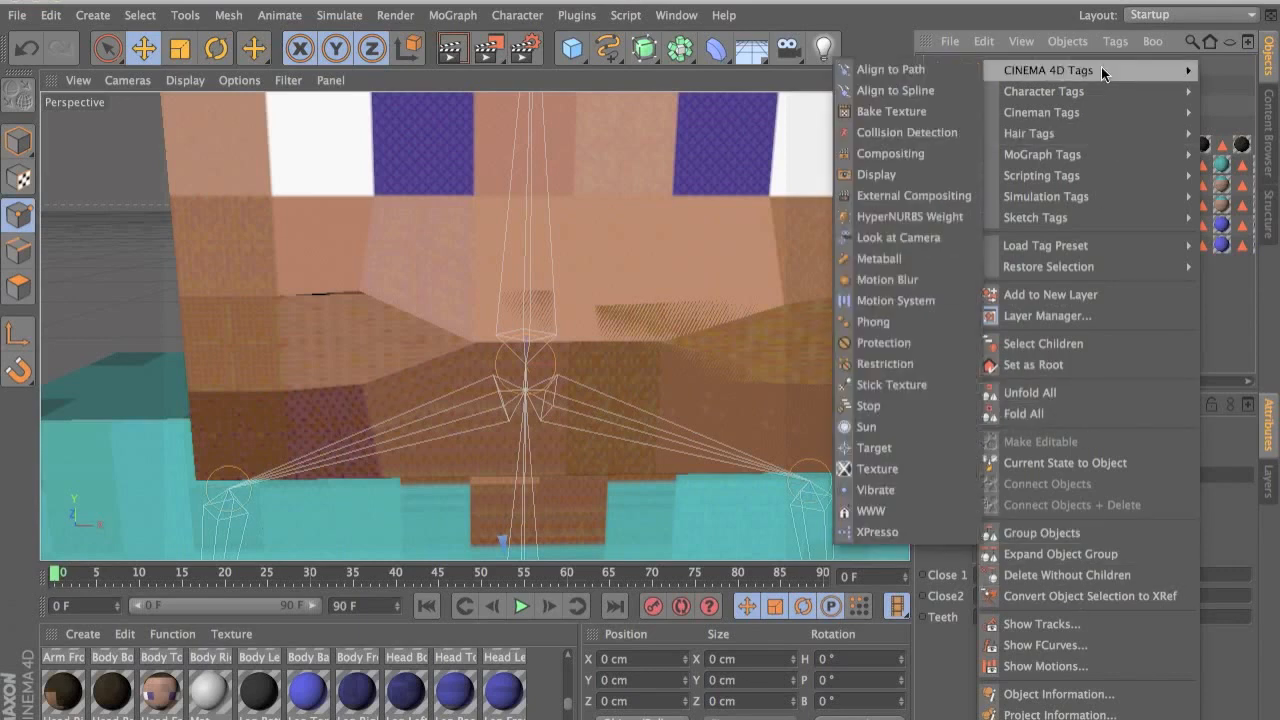
mouse_move(992, 88)
left_click(895, 527)
right_click(971, 67)
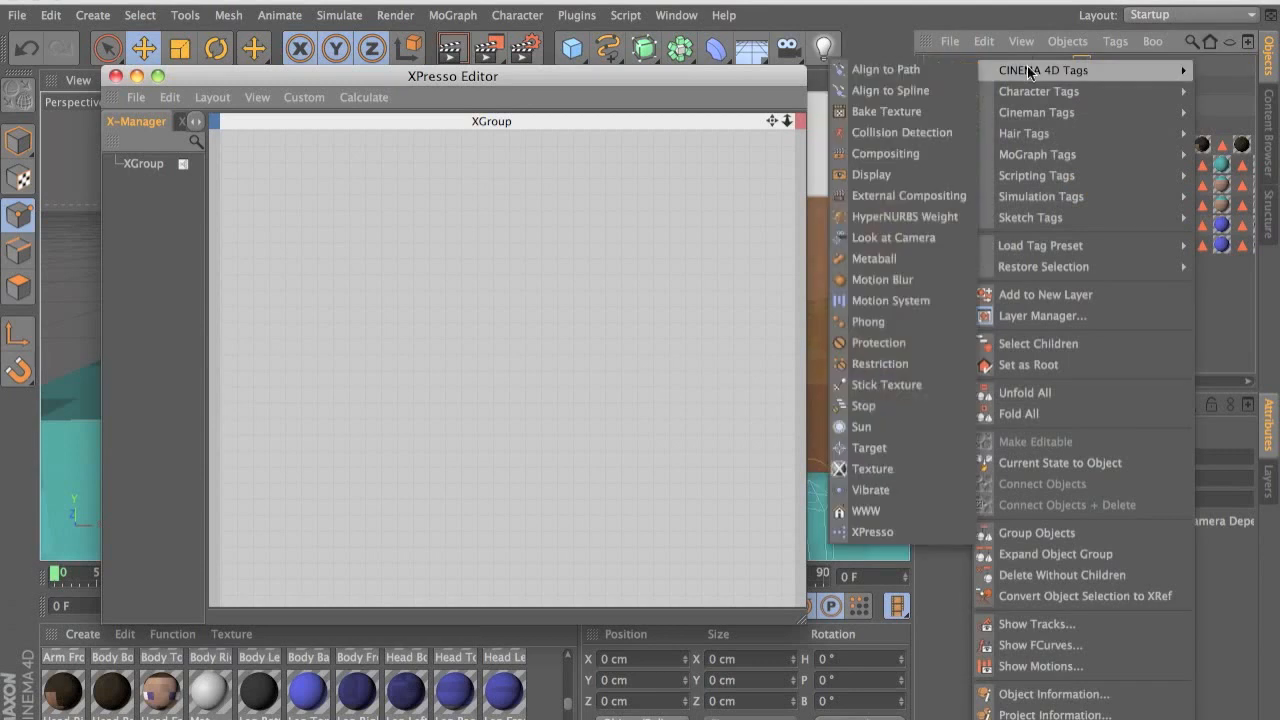
mouse_move(1035, 87)
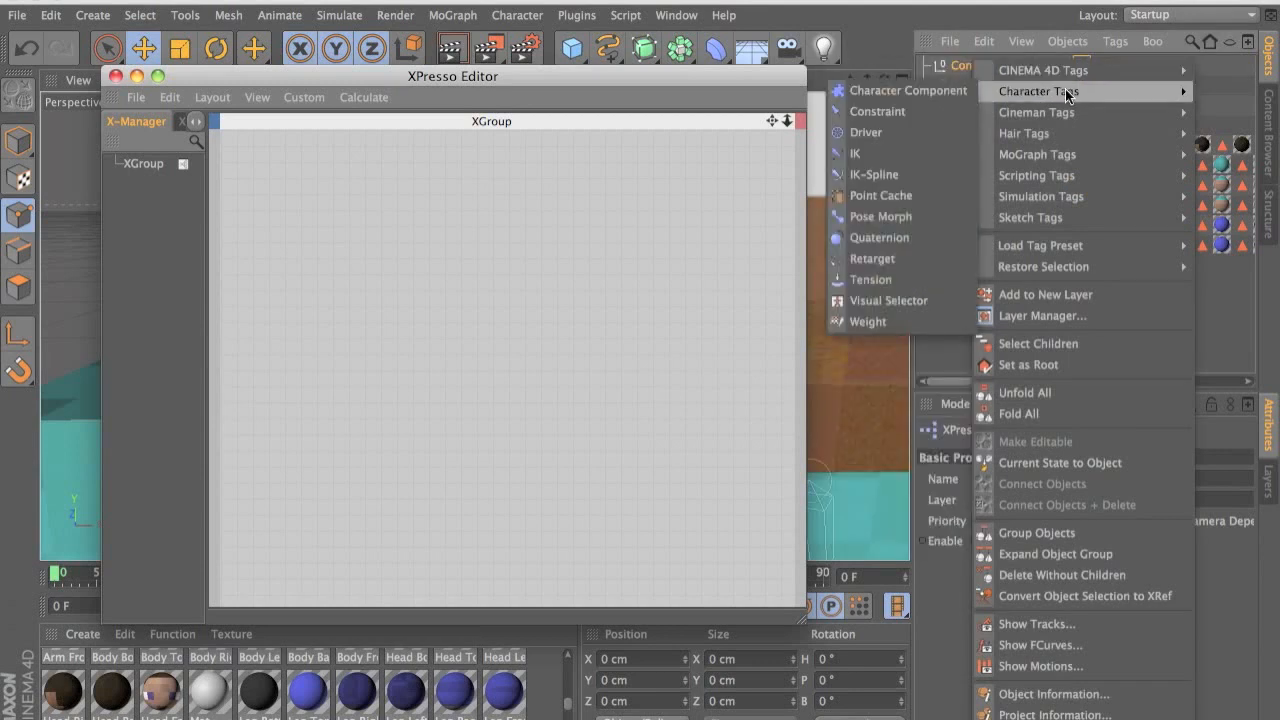
left_click(910, 132)
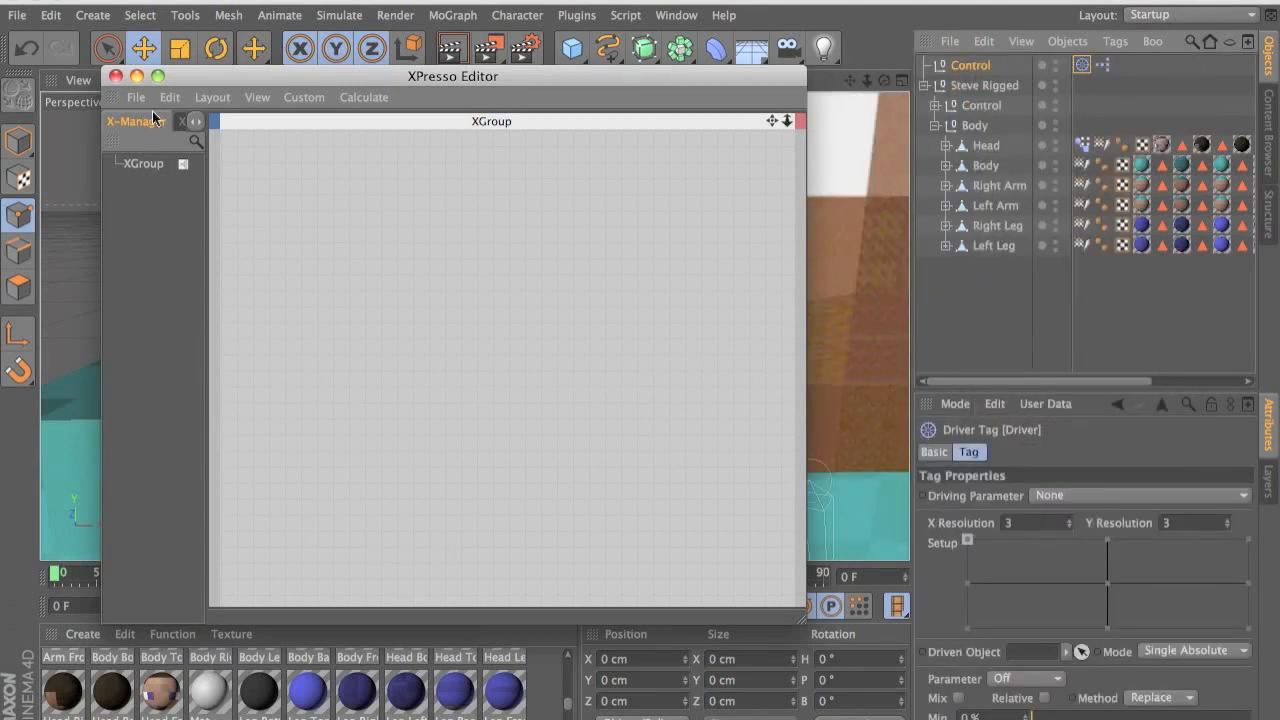
left_click(115, 76)
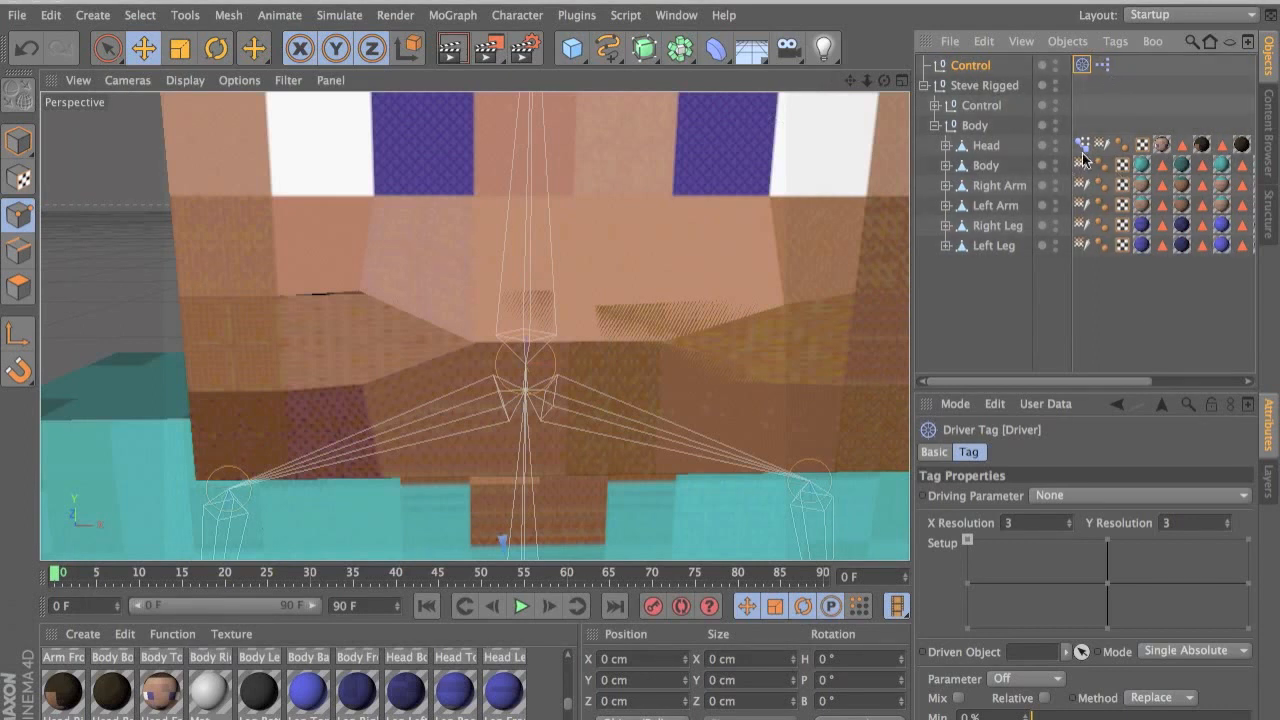
- Use the Head's Pose Morph tag as the Driver tag's driven object and Face as its driving parameter
left_click_drag(1082, 147, 1025, 655)
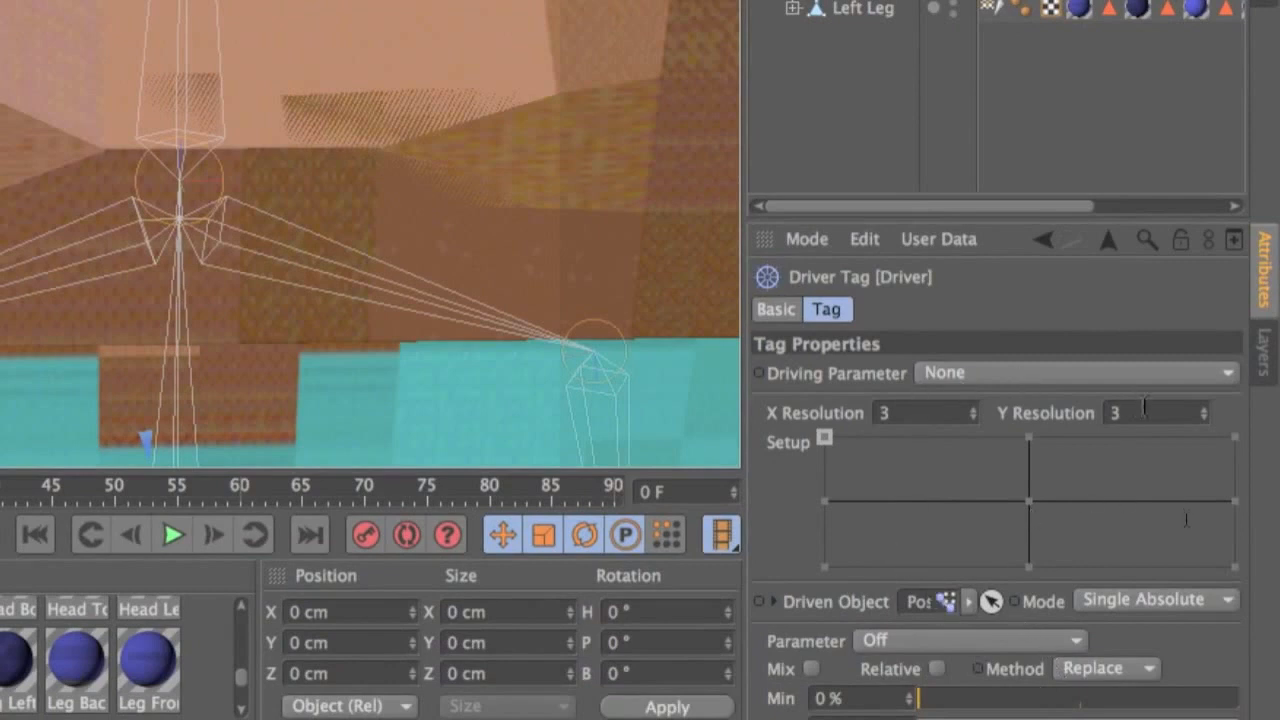
left_click(1145, 406)
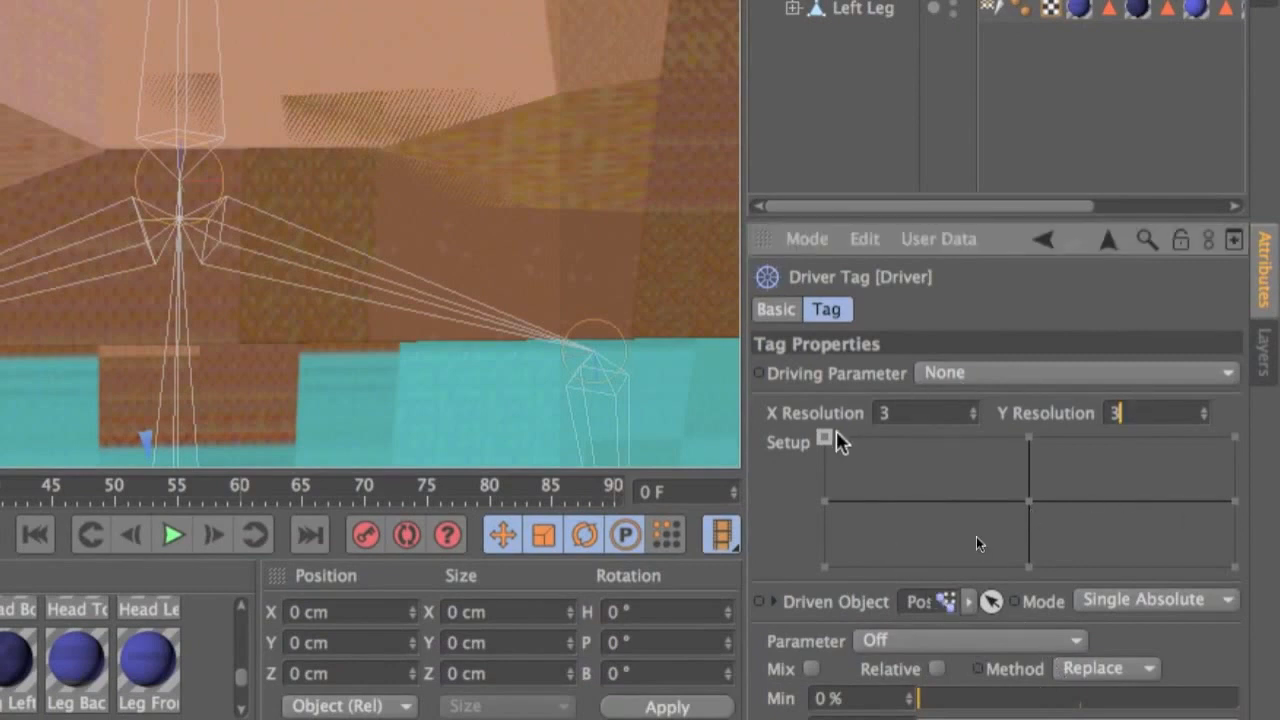
left_click(962, 372)
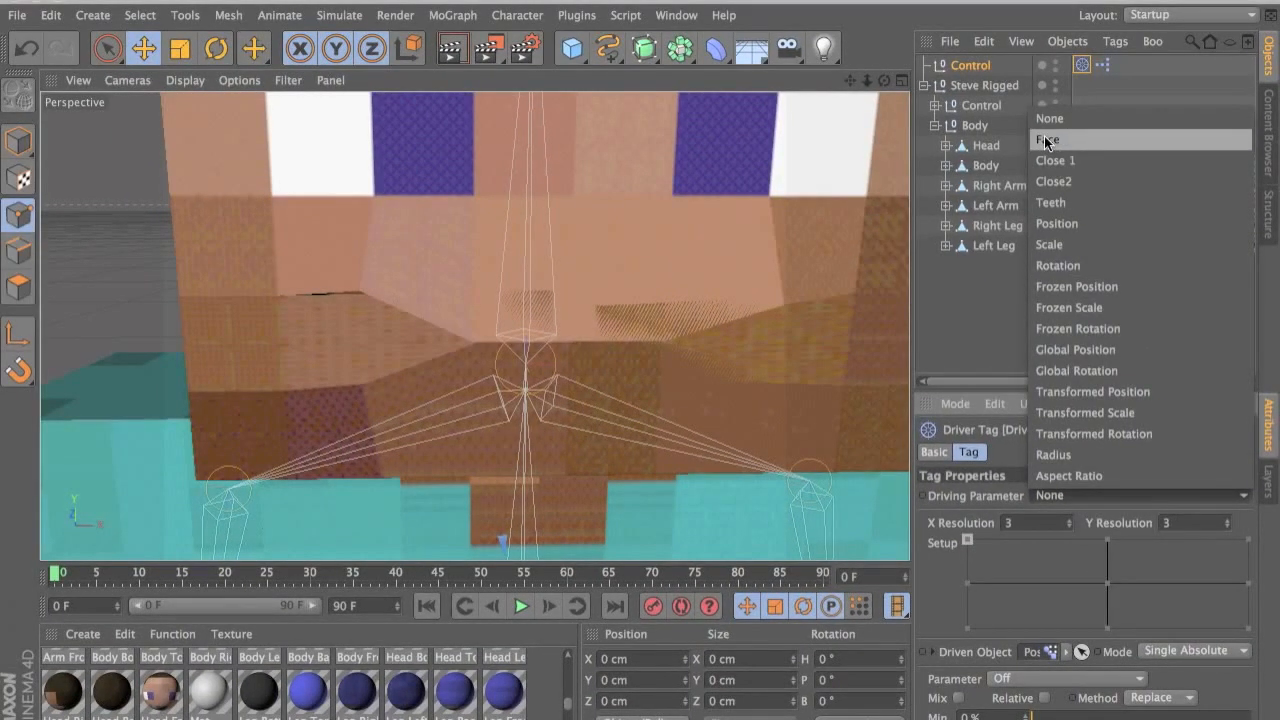
left_click(1046, 141)
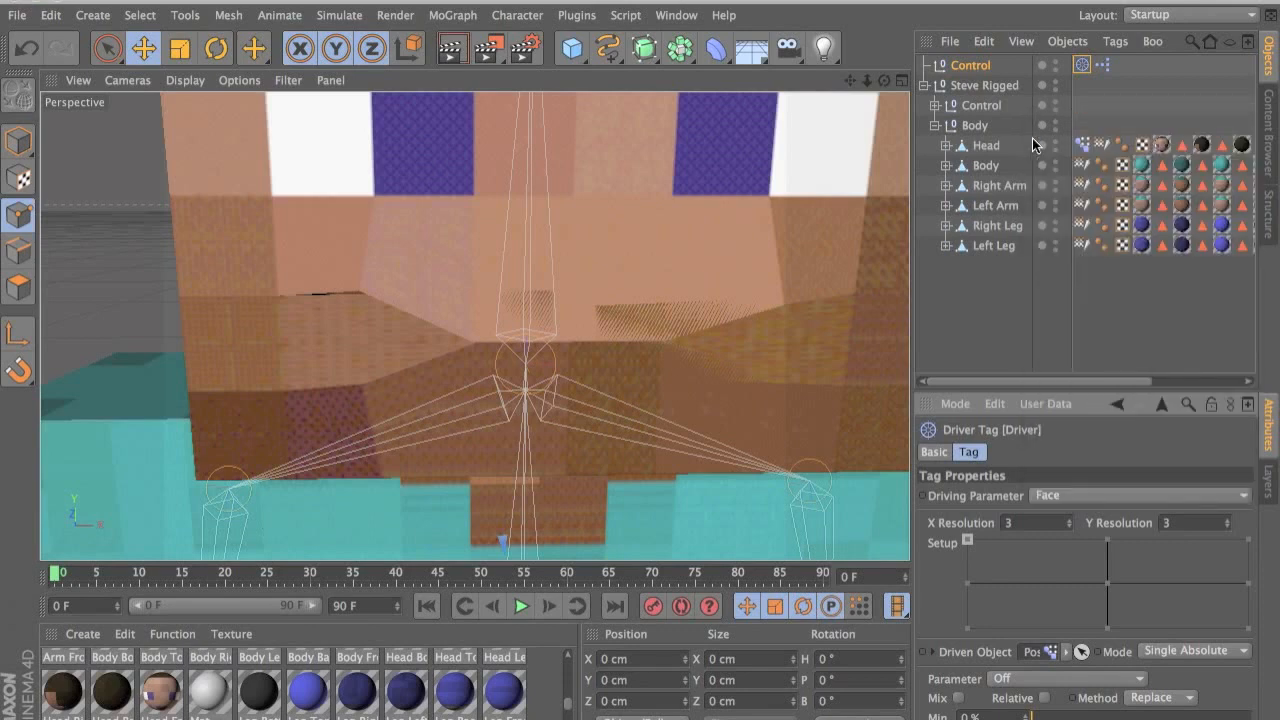
- Examine the Control null's Face field and recheck the Driver tag's driving parameter
left_click(984, 85)
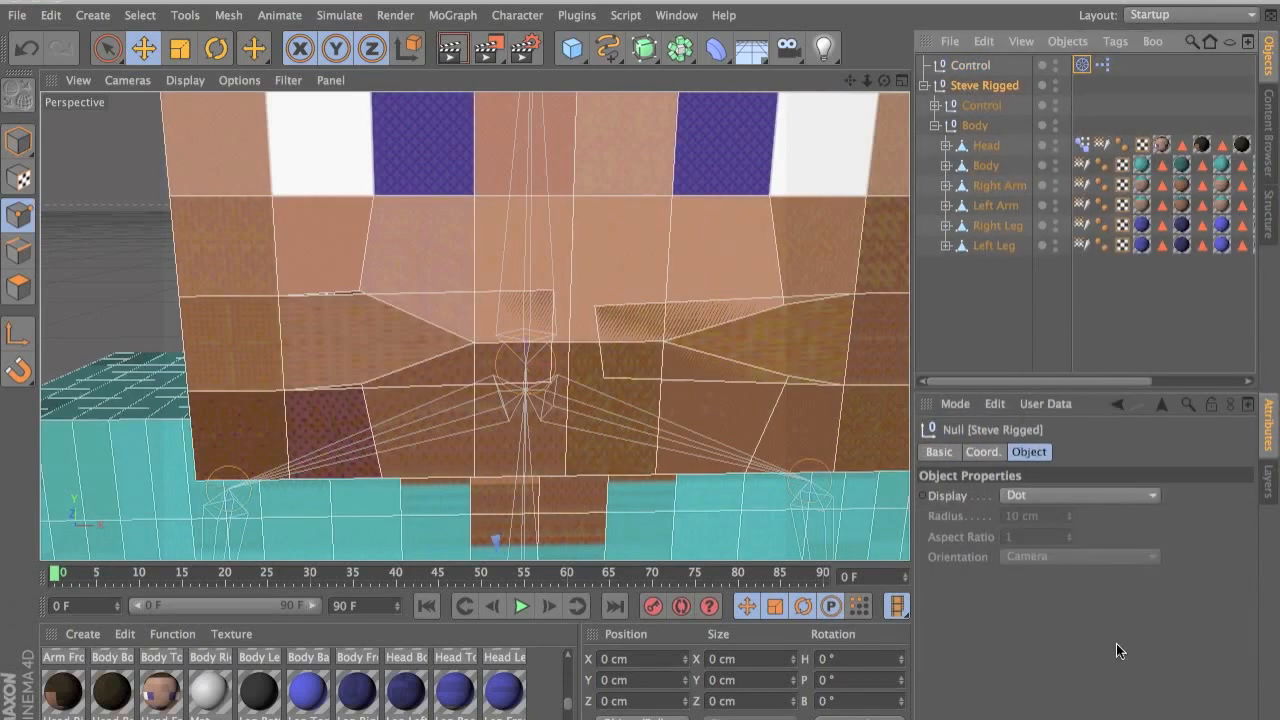
left_click(968, 63)
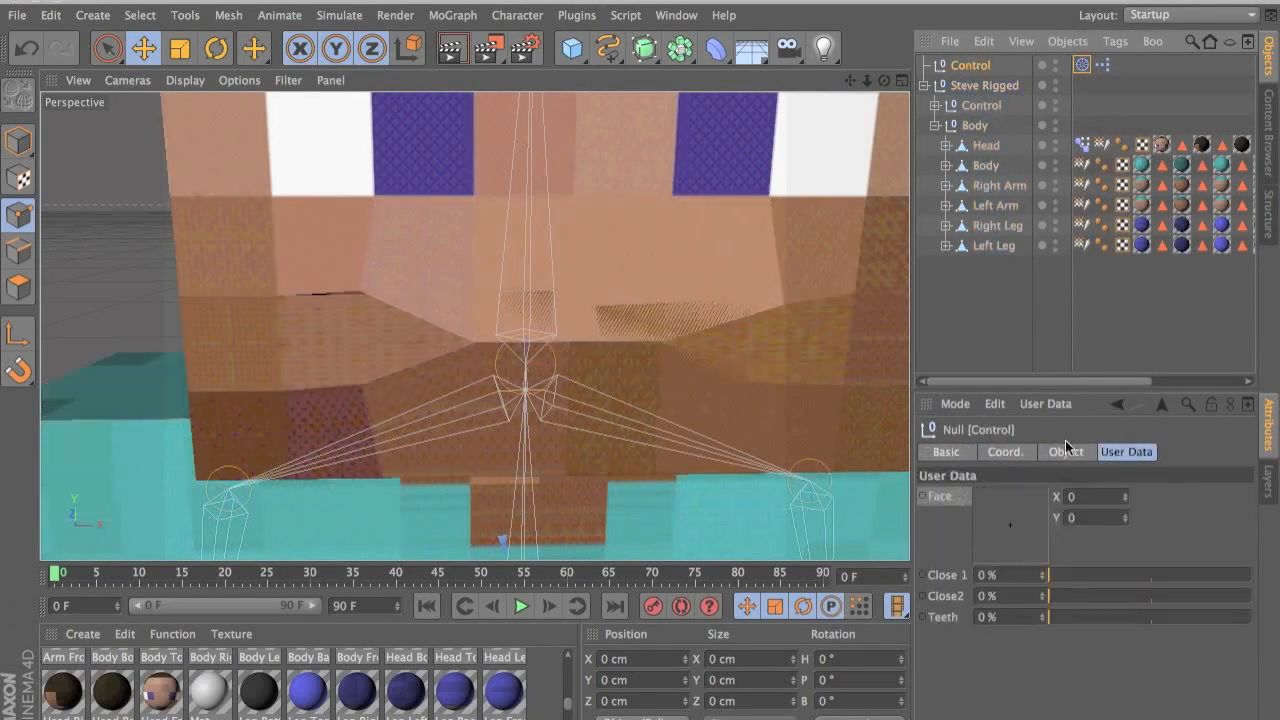
left_click_drag(1004, 529, 1035, 521)
left_click(1082, 65)
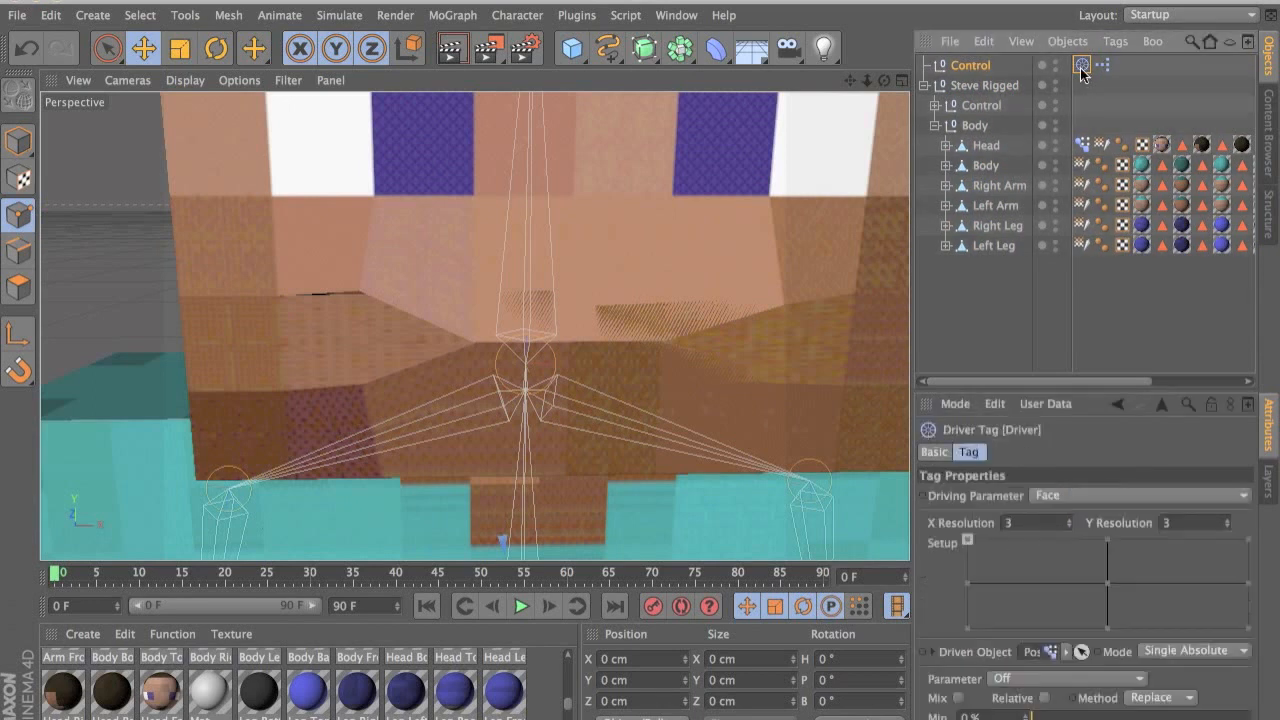
left_click(1066, 494)
left_click(1100, 139)
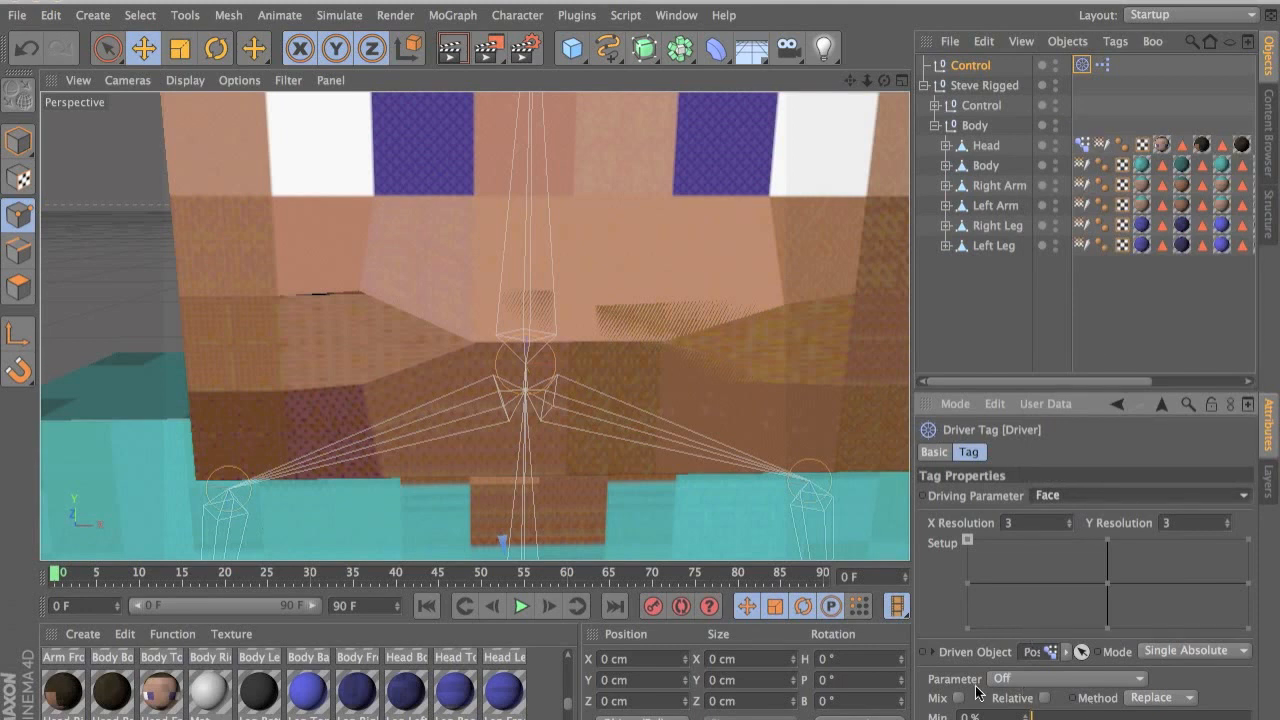
- Assign the Up Left pose to the driver grid's upper-left point and Up Right to its upper-right point
left_click(1040, 679)
left_click(1040, 679)
left_click(1040, 679)
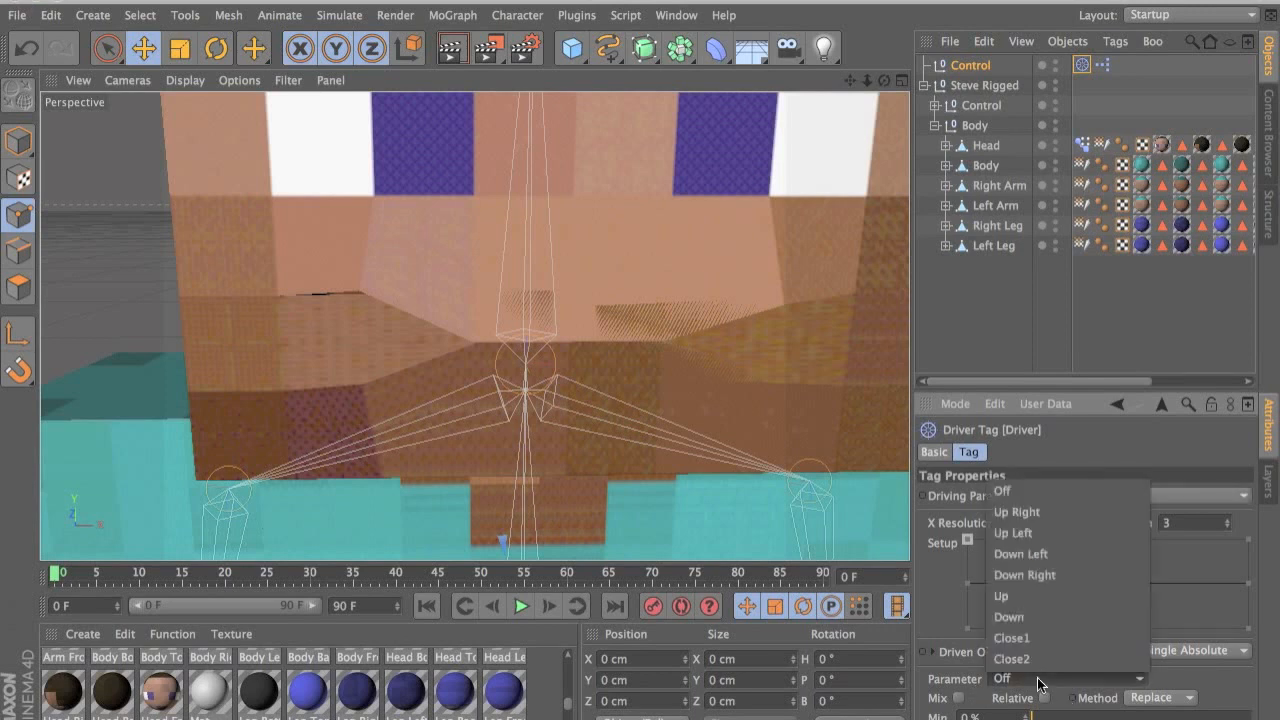
left_click(1063, 537)
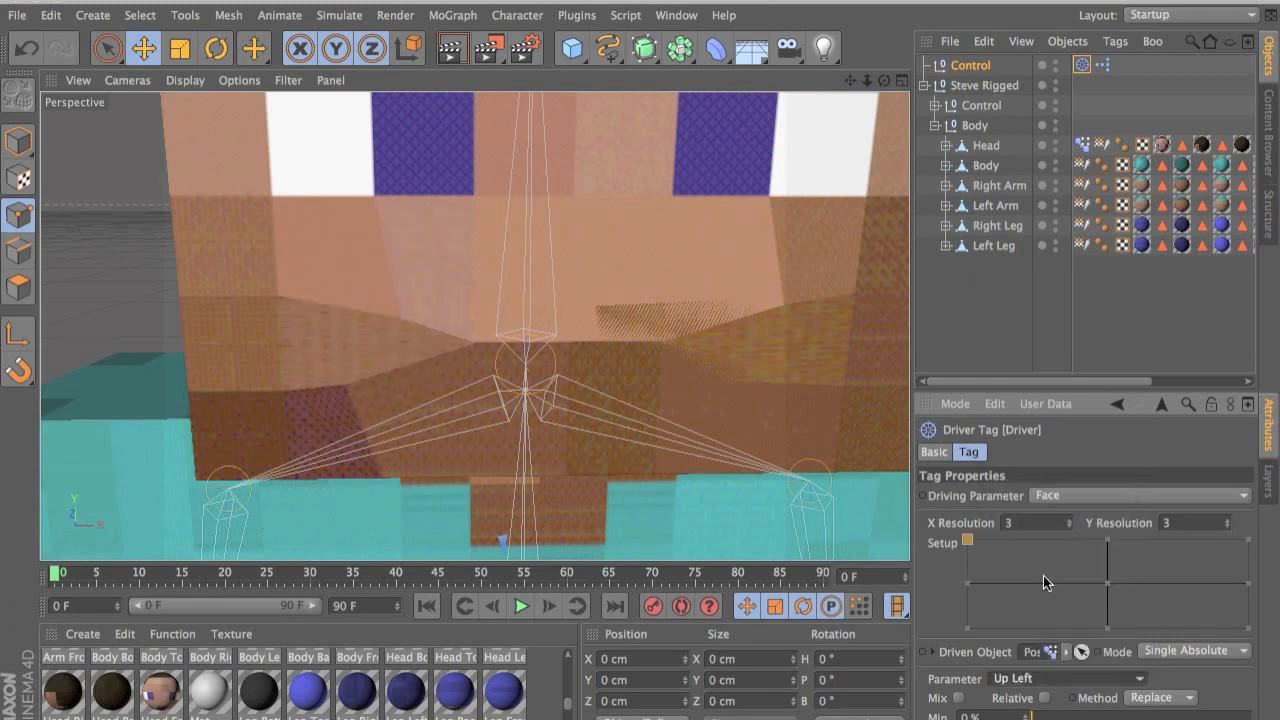
left_click(1065, 678)
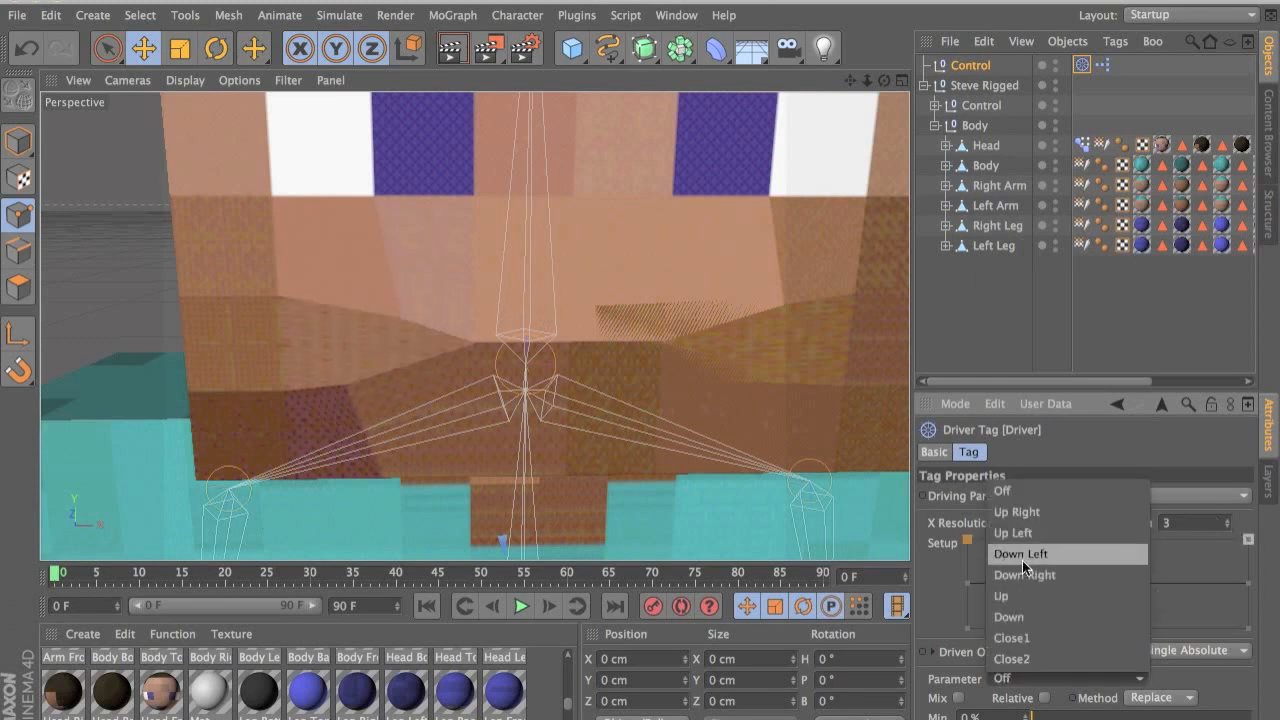
left_click(1018, 514)
- Assign the Down Left pose to the driver grid's lower-left point and Down Right to its lower-right point
left_click(957, 625)
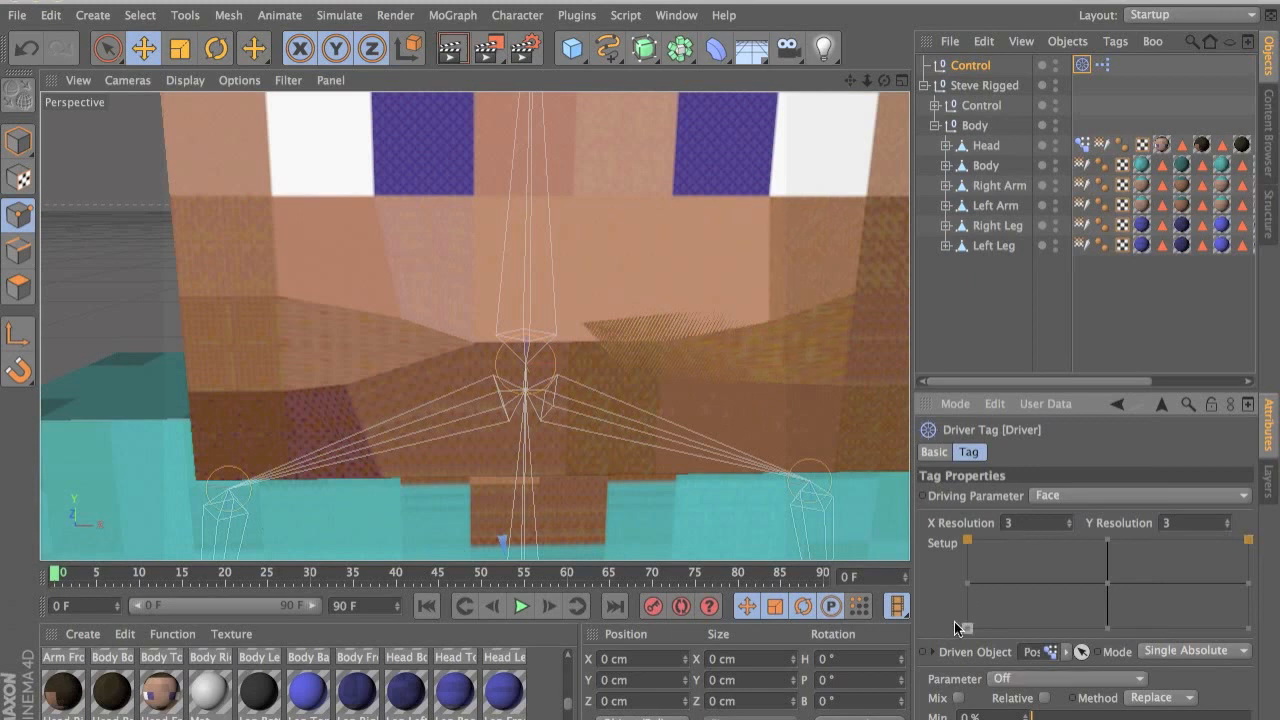
left_click(1063, 678)
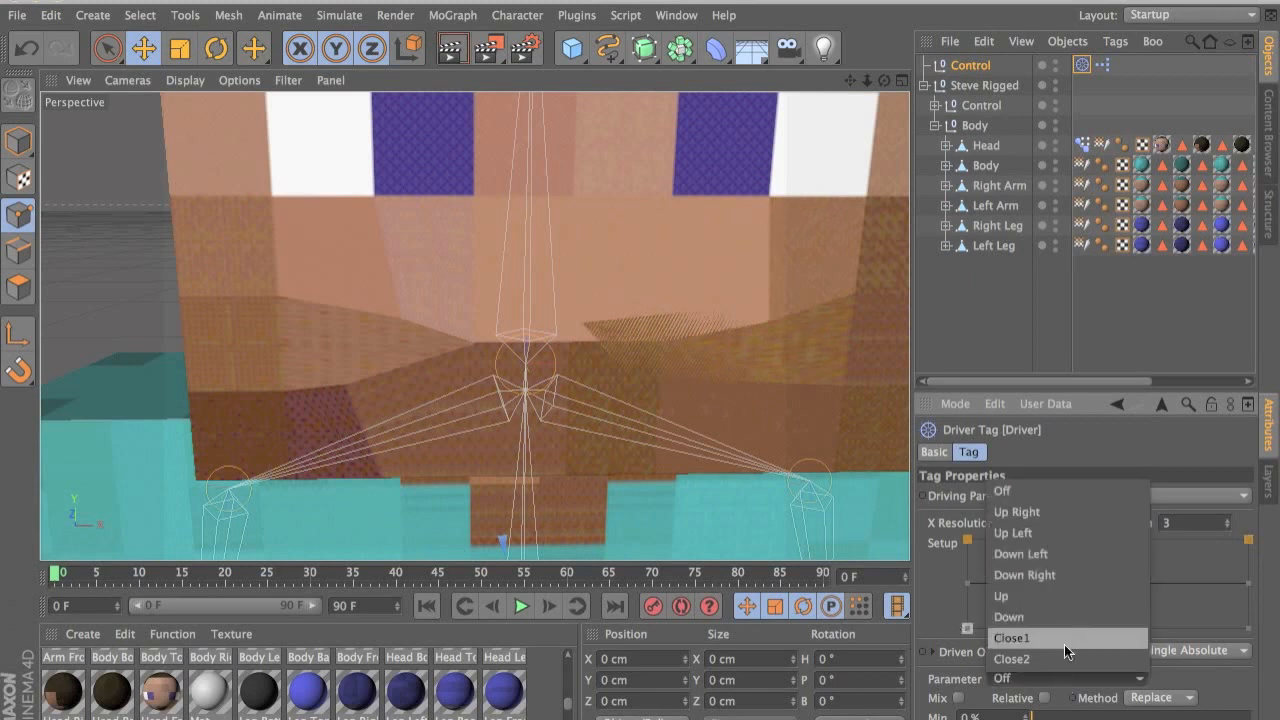
left_click(1058, 545)
left_click(1247, 628)
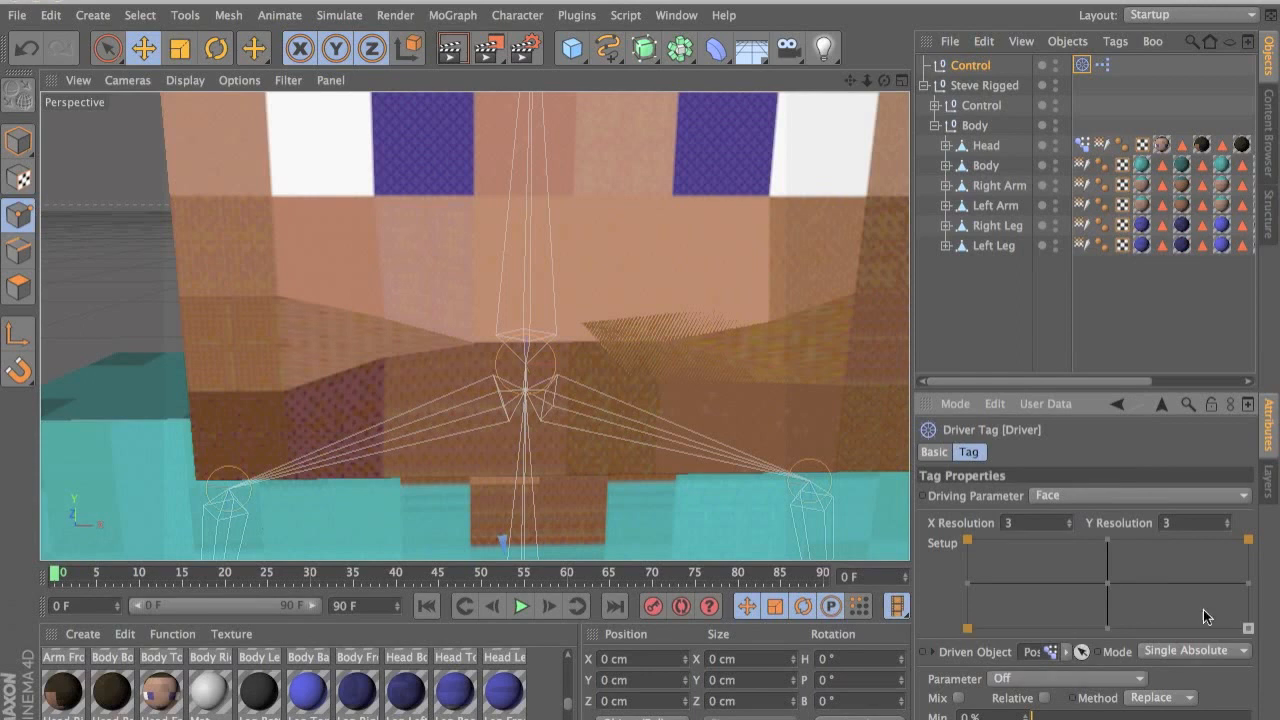
left_click(1116, 679)
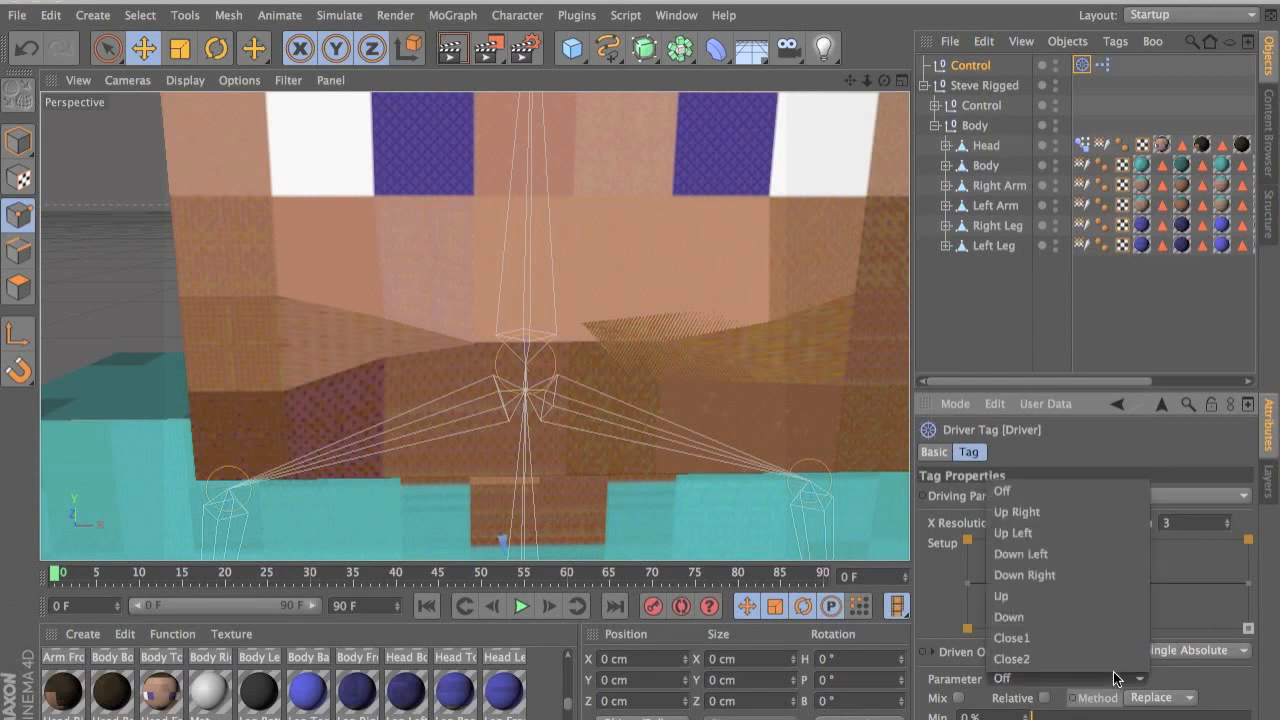
left_click(1035, 575)
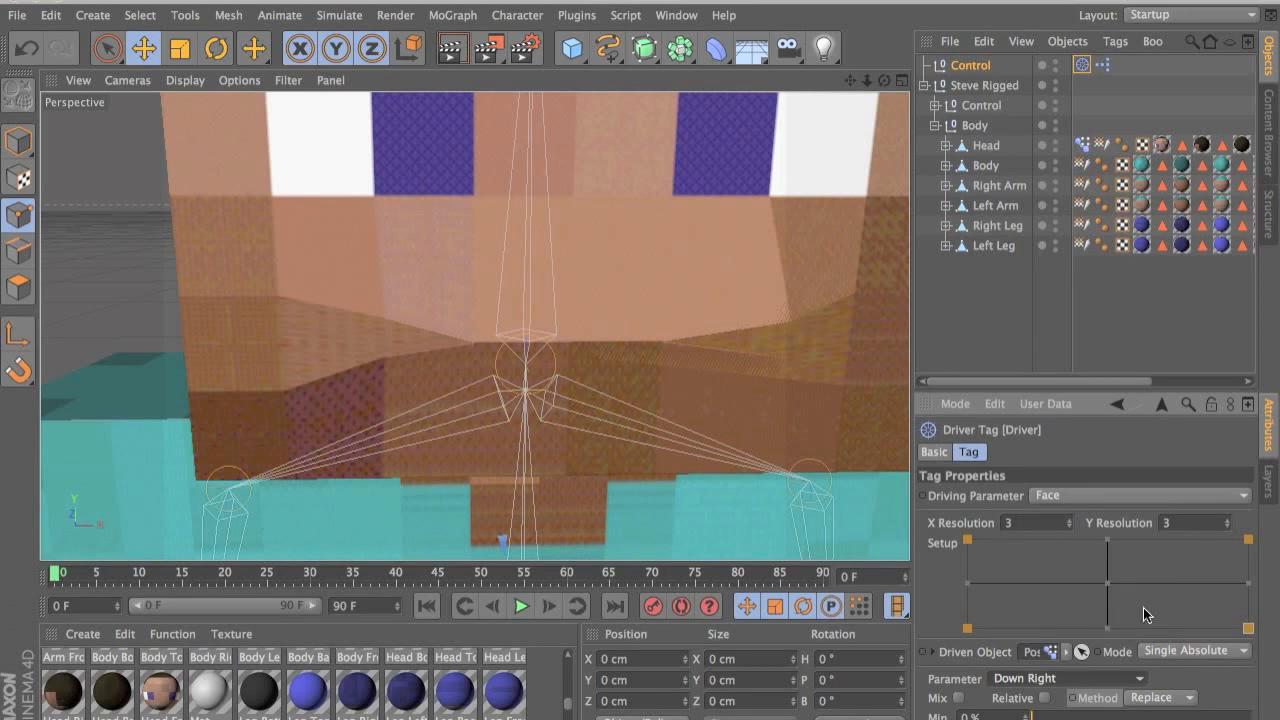
- Assign the Down pose to the driver grid's lower-middle point and the Up pose to its upper-middle point
left_click(1107, 628)
left_click(1046, 678)
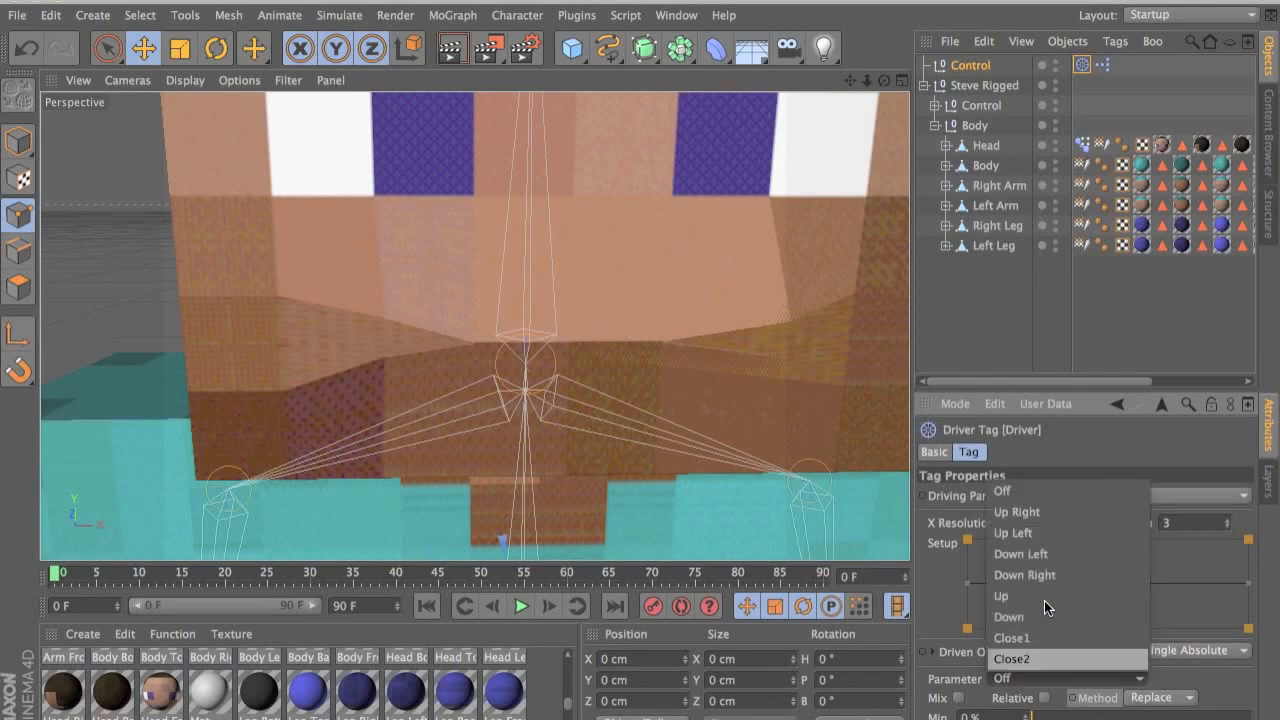
left_click(1042, 603)
left_click(1107, 540)
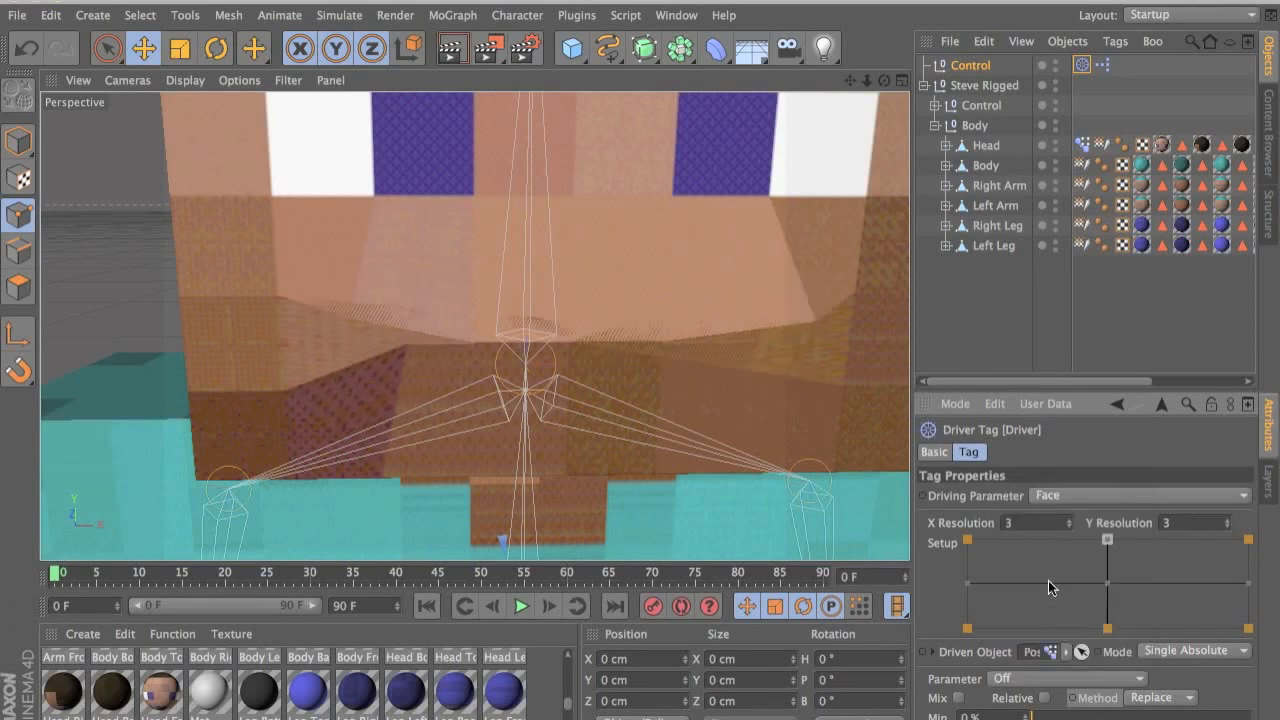
left_click(1074, 677)
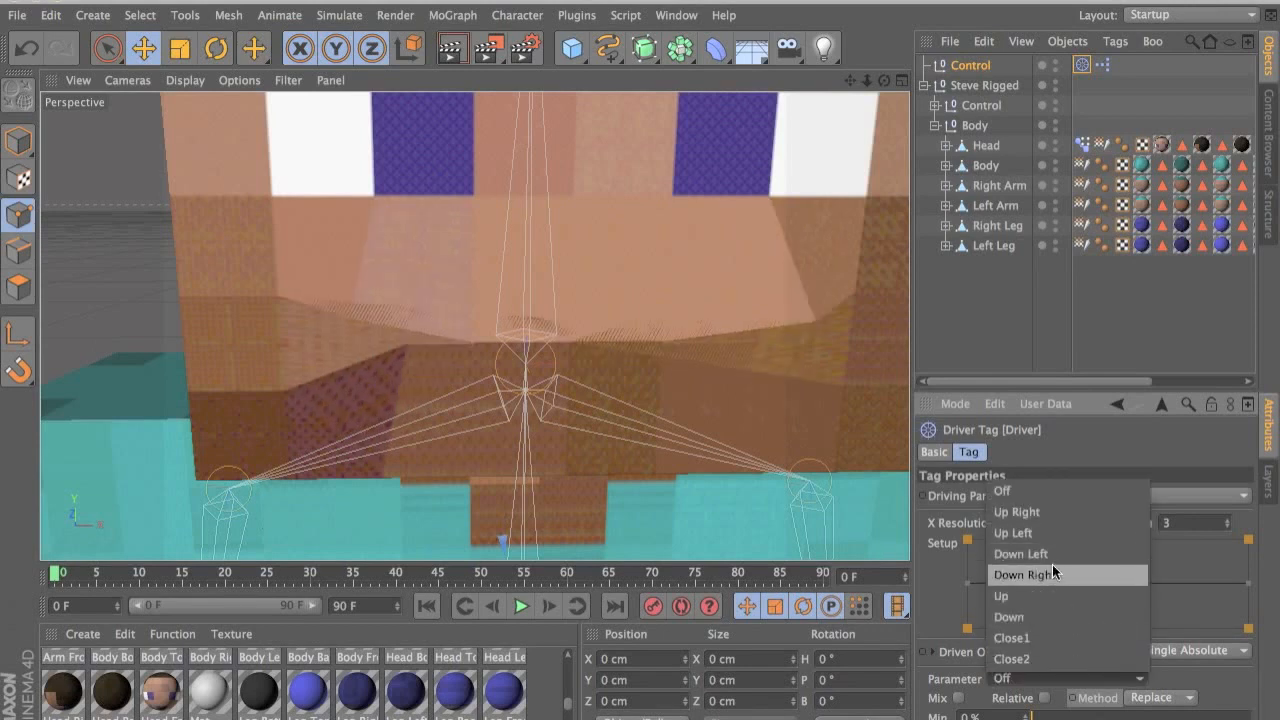
left_click(1055, 597)
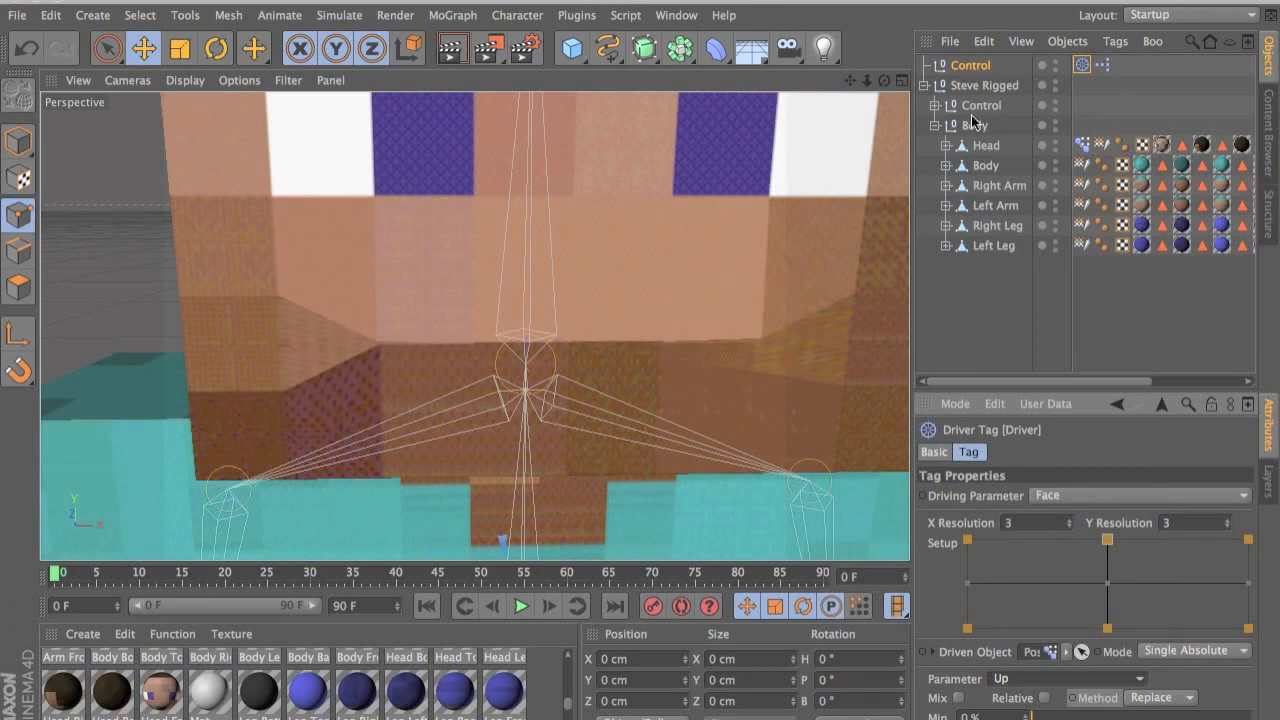
- Test the mouth poses by moving the handle in the Control null's Face field while viewing the face
scroll(650, 446, "down", 2)
scroll(746, 381, "down", 2)
middle_click_drag(746, 381, 660, 316, "alt")
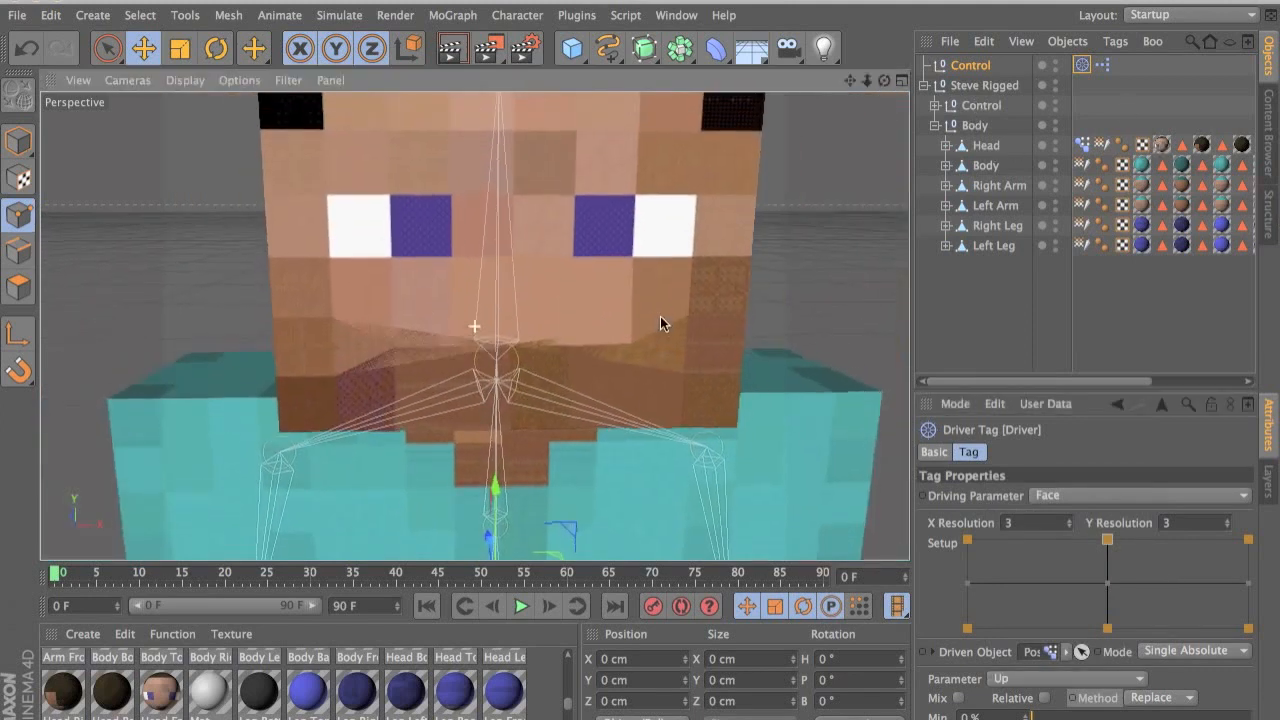
left_click(975, 83)
left_click(975, 67)
left_click_drag(1060, 537, 1014, 528)
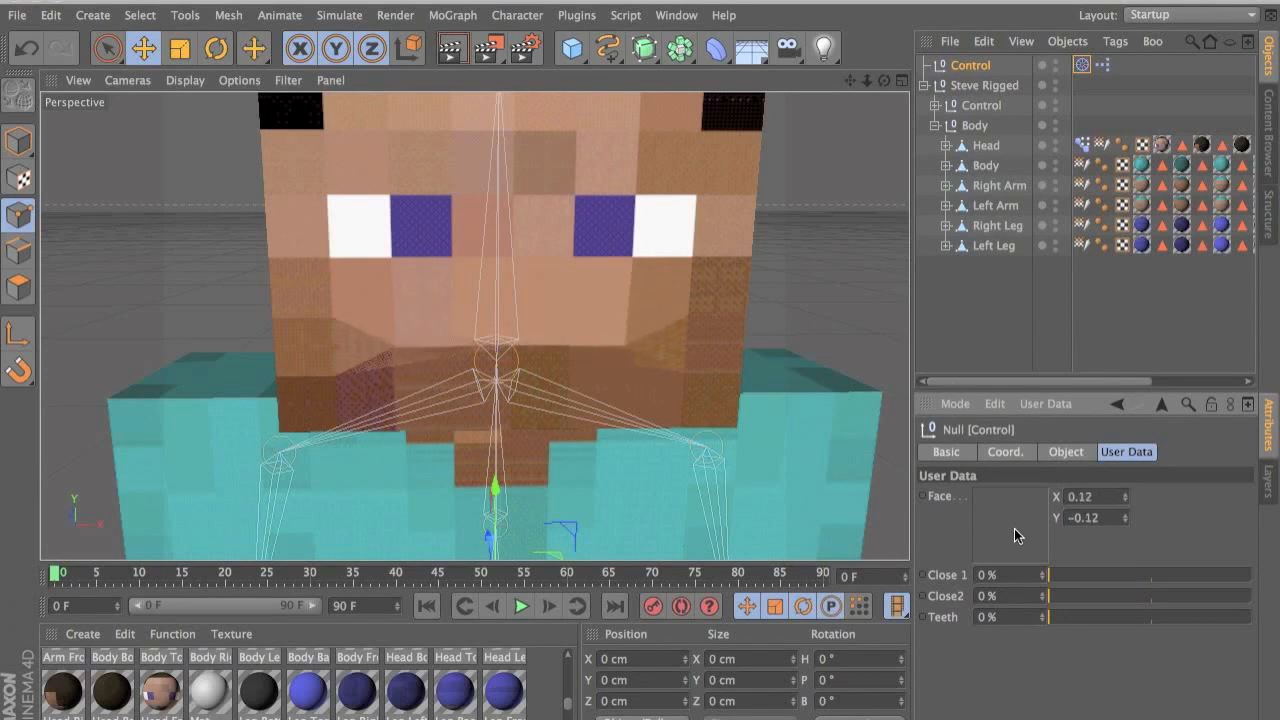
- Lower the Close1 and Close2 strengths to 0% in the Head's Pose Morph tag
left_click(1082, 145)
left_click_drag(1136, 698, 1086, 700)
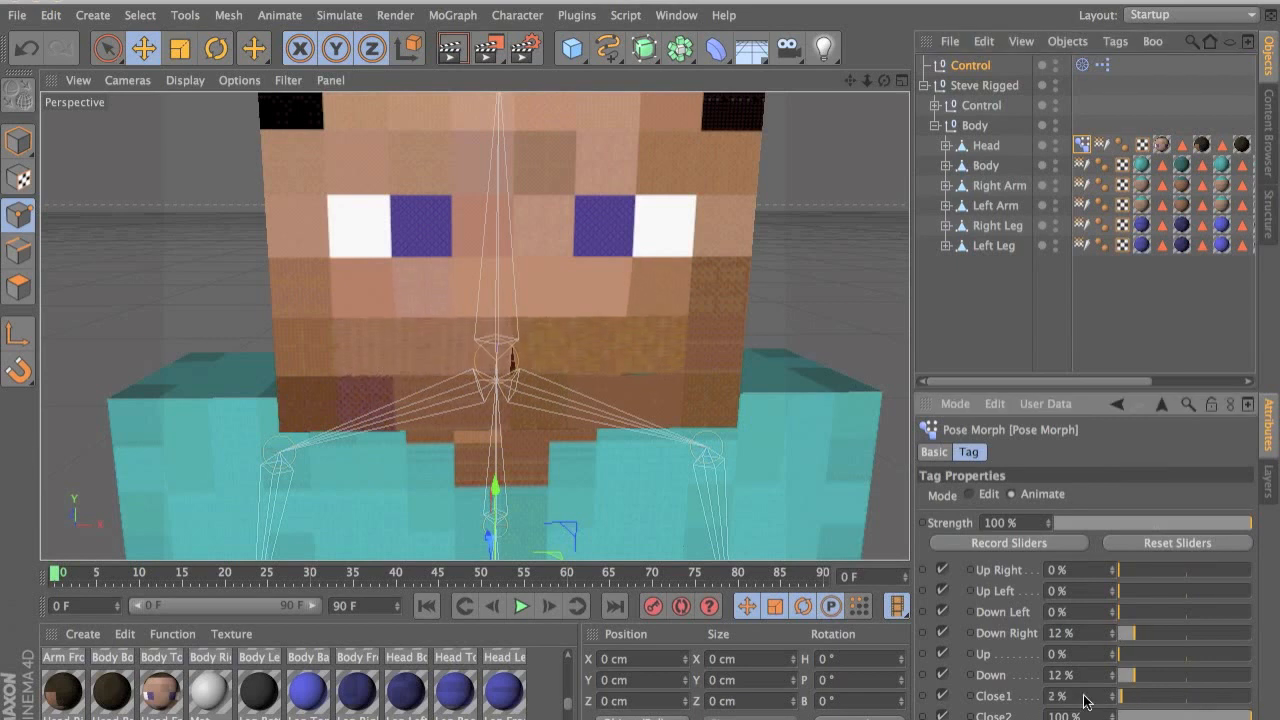
left_click_drag(1166, 713, 1002, 706)
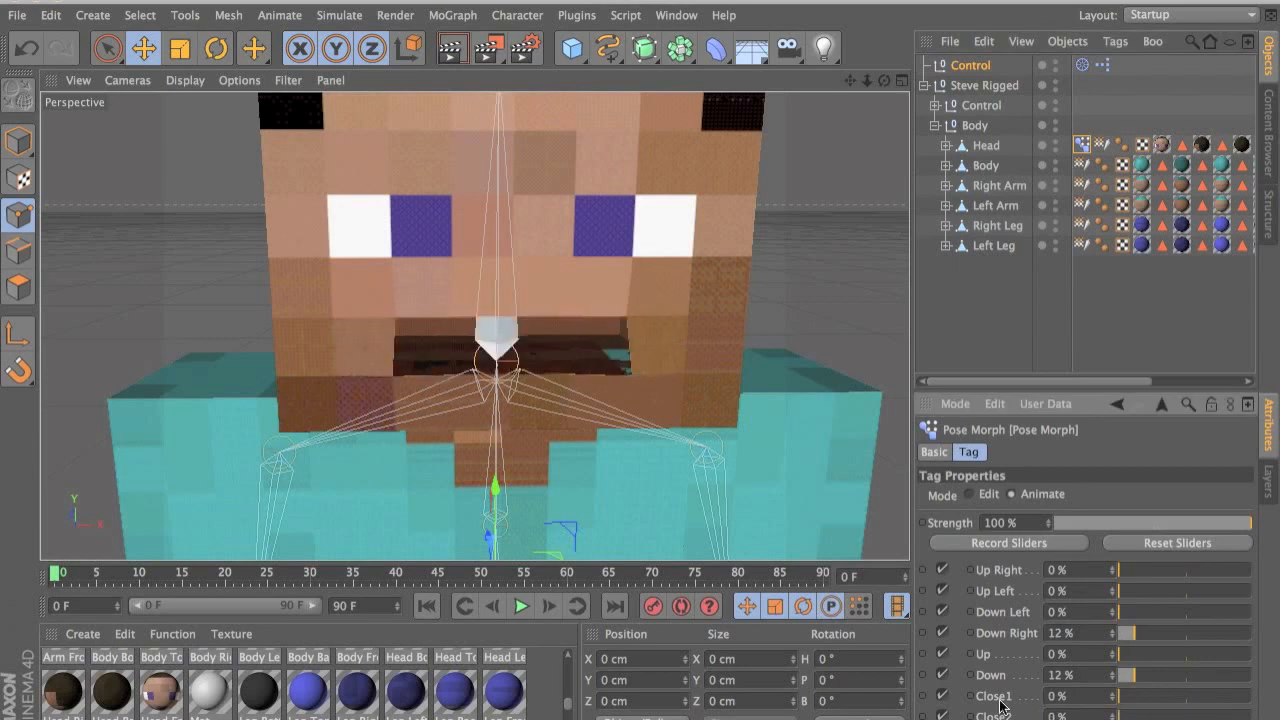
- Reset the Control null's Face field to X 0 and Y 0
left_click(987, 146)
left_click(969, 65)
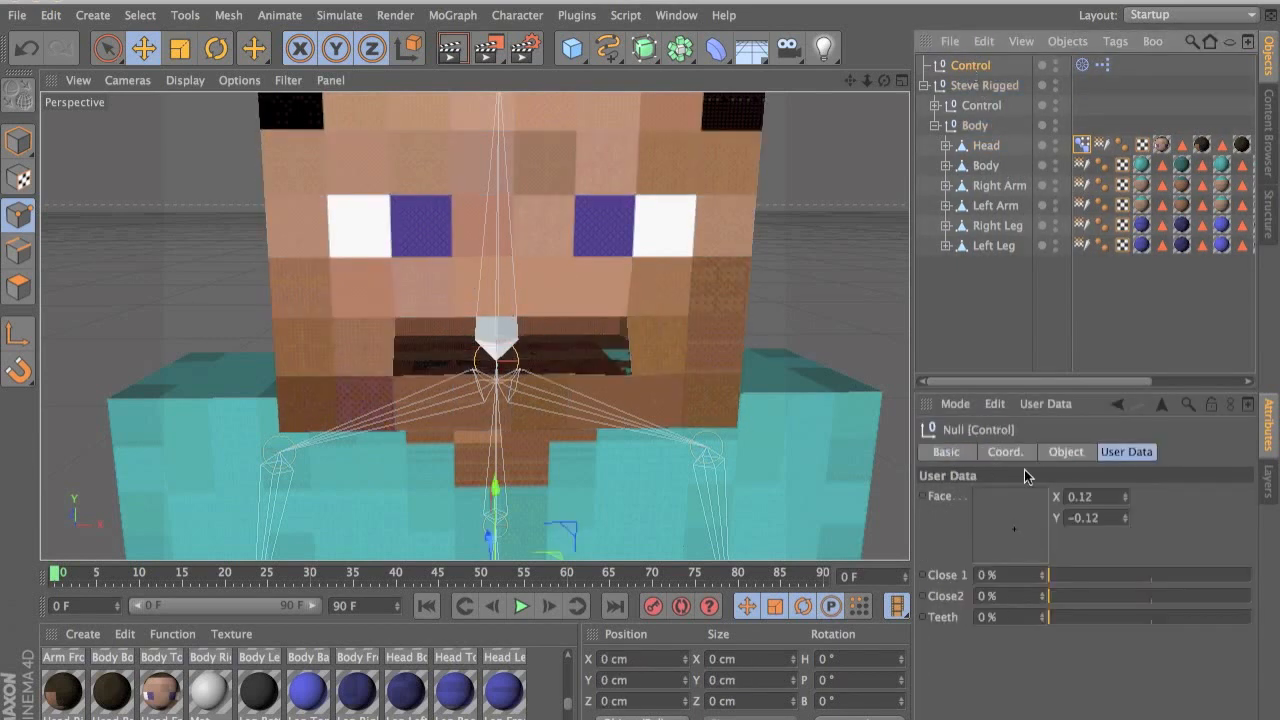
mouse_move(1025, 540)
left_mouse_down()
mouse_move(977, 512)
mouse_move(990, 560)
mouse_move(1017, 583)
mouse_move(958, 585)
mouse_move(1007, 597)
mouse_move(987, 448)
mouse_move(1057, 467)
mouse_move(967, 589)
mouse_move(965, 546)
mouse_move(1030, 526)
mouse_move(1011, 528)
left_mouse_up()
left_click_drag(1094, 497, 1063, 523)
type("0")
key("Tab")
type("0")
key("Return")
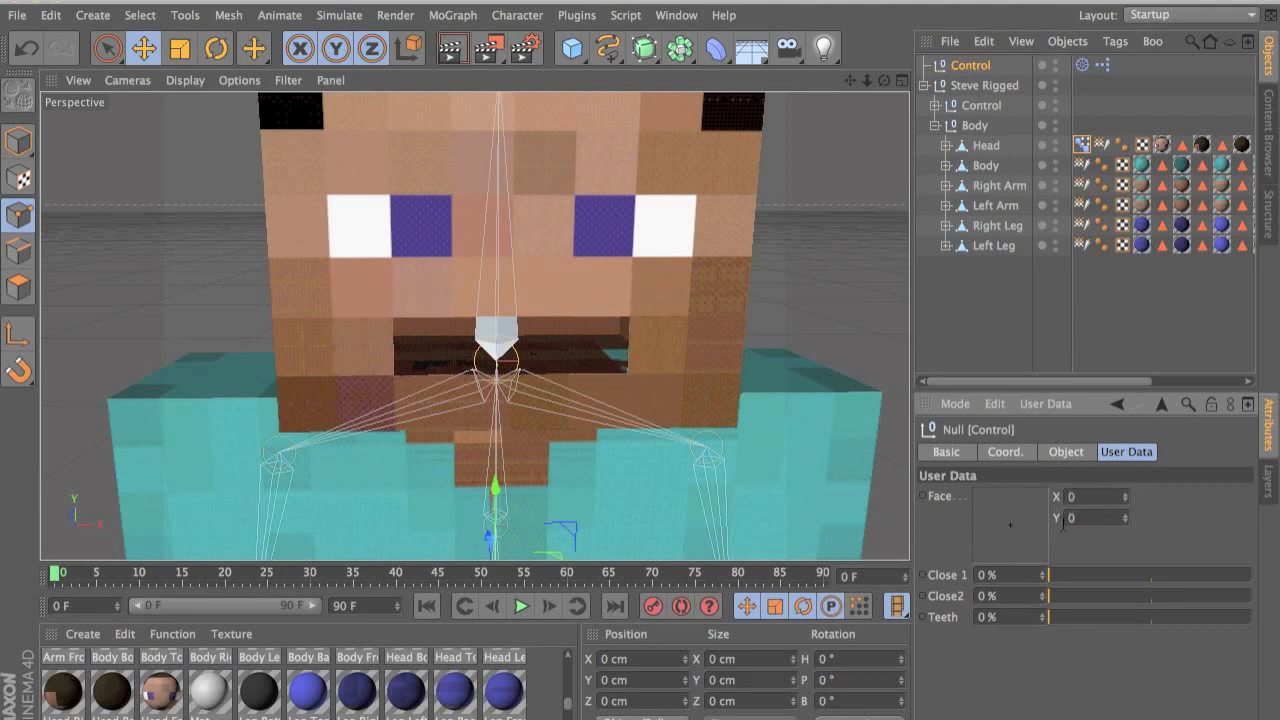
- Open the Control null's XPresso tag for editing and add the Head's Pose Morph tag as a node
left_click(1102, 68)
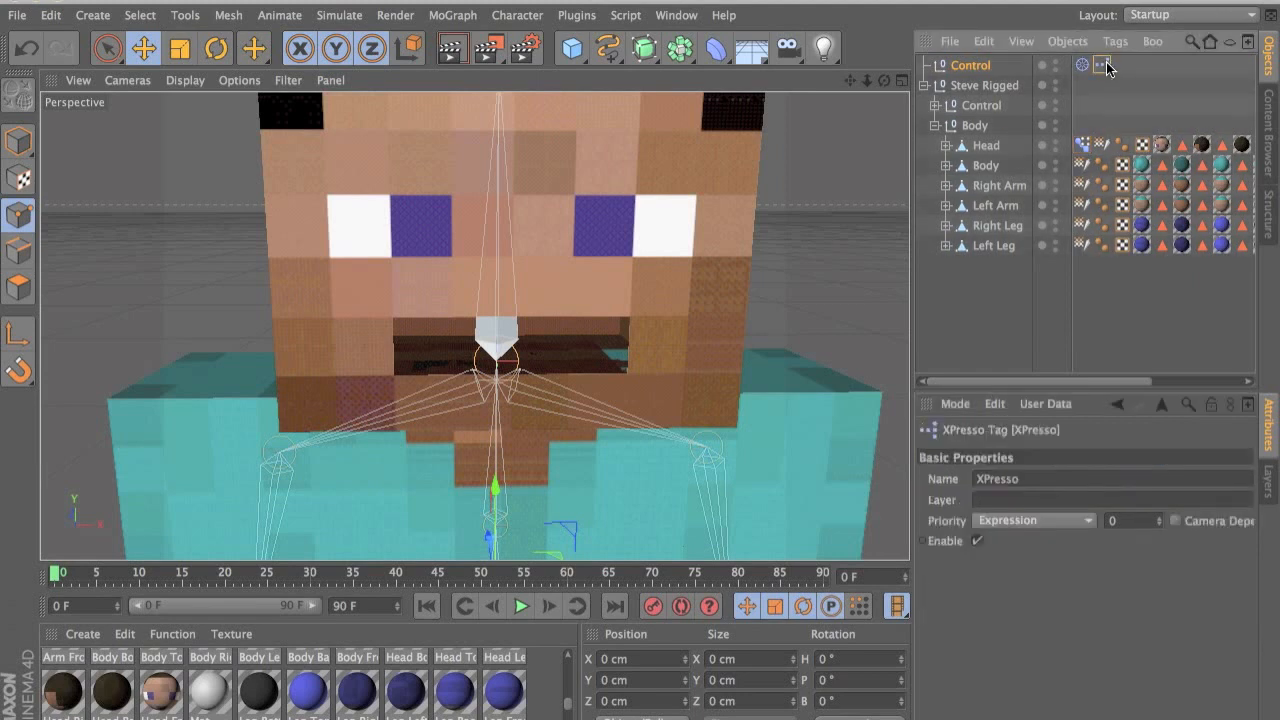
double_click(1103, 66)
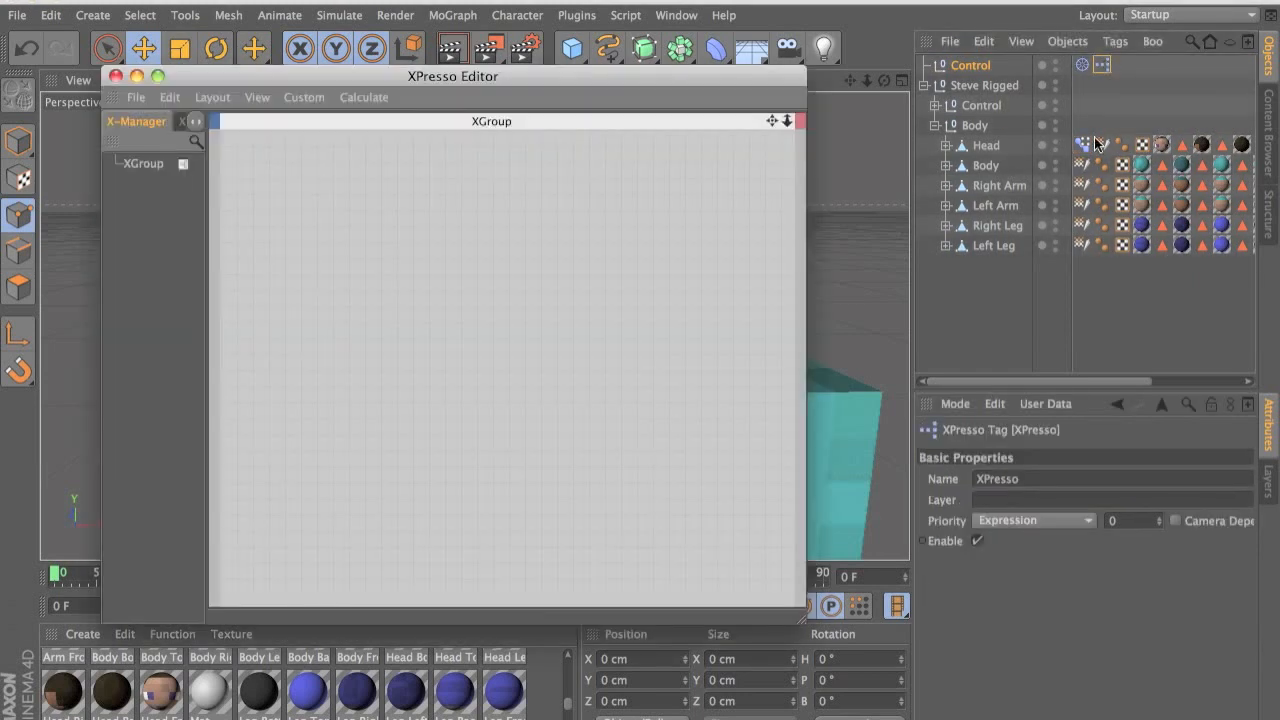
left_click_drag(1094, 137, 607, 329)
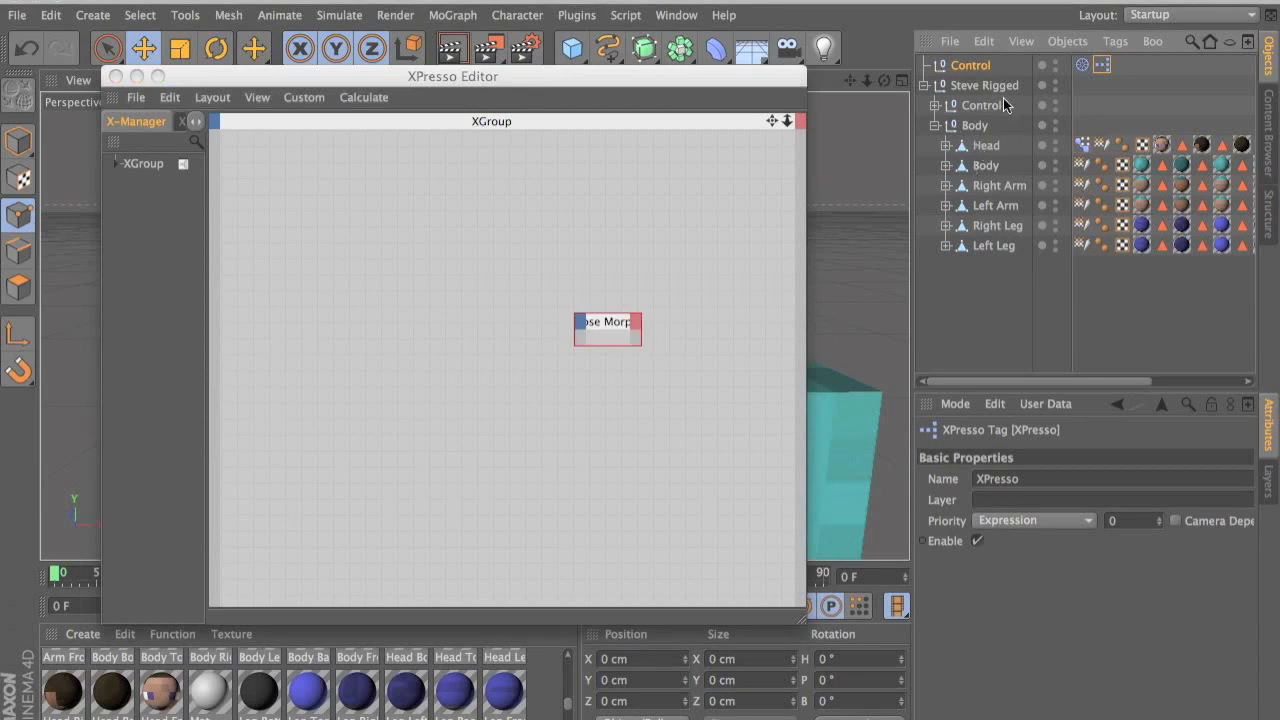
left_click_drag(968, 90, 434, 303)
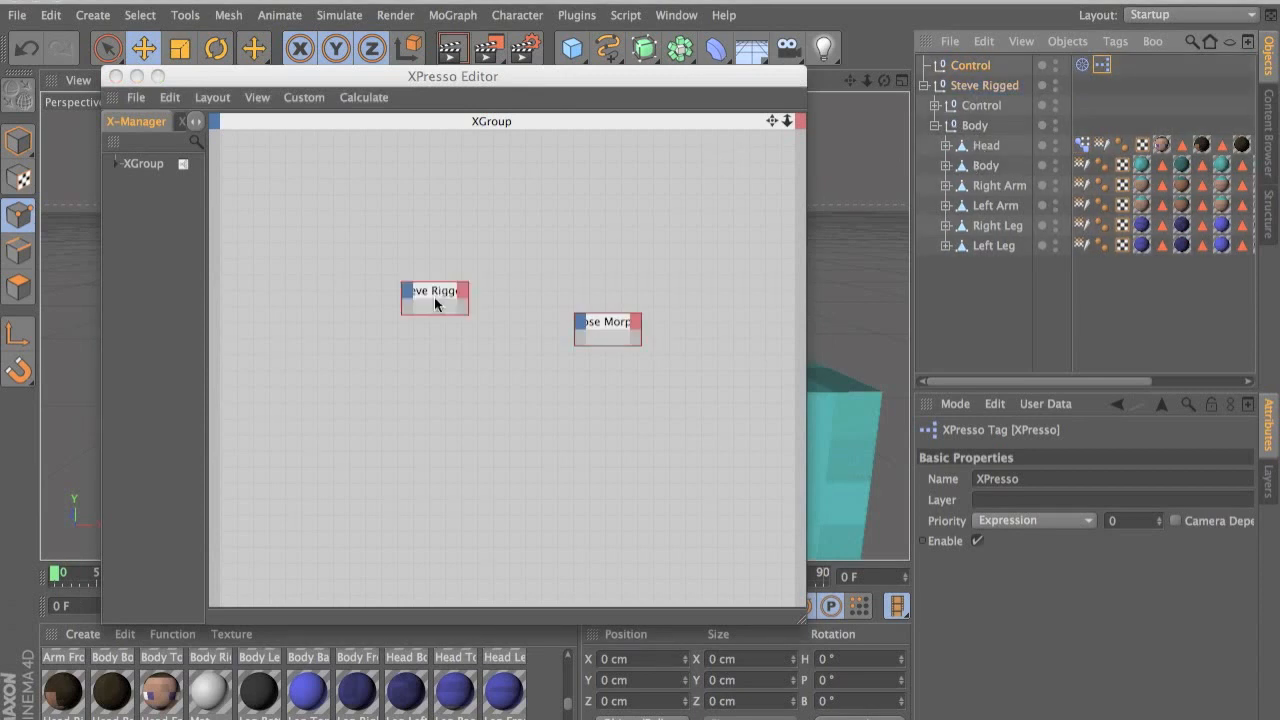
left_click(438, 299)
key("Delete")
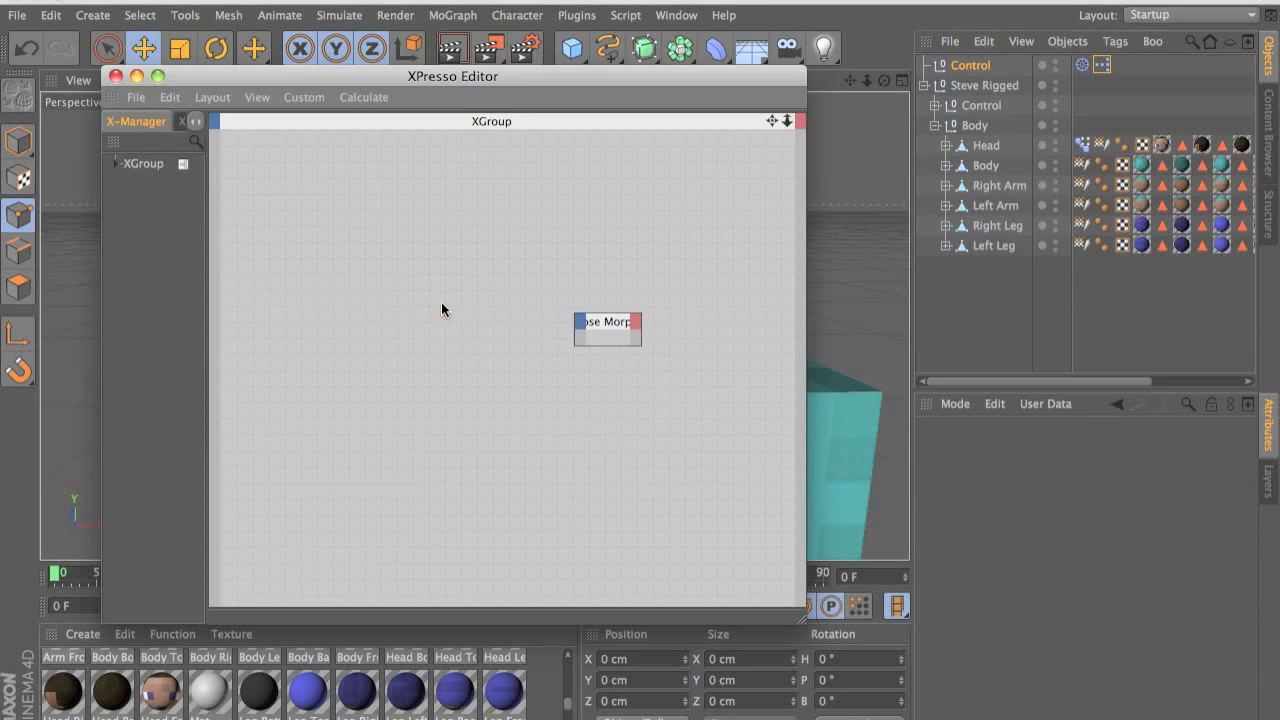
- Add the Control null as a node beside the Pose Morph node and make it taller
left_click_drag(972, 60, 412, 336)
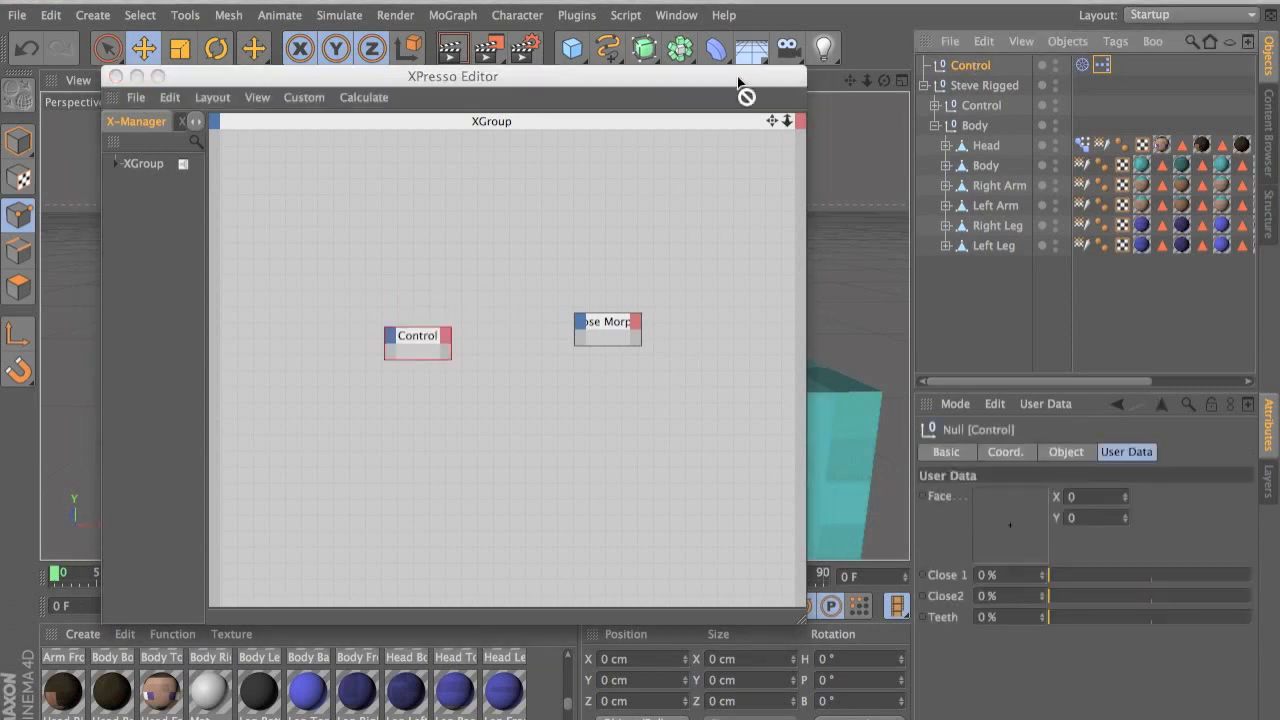
left_click(414, 329)
left_click_drag(414, 329, 418, 136)
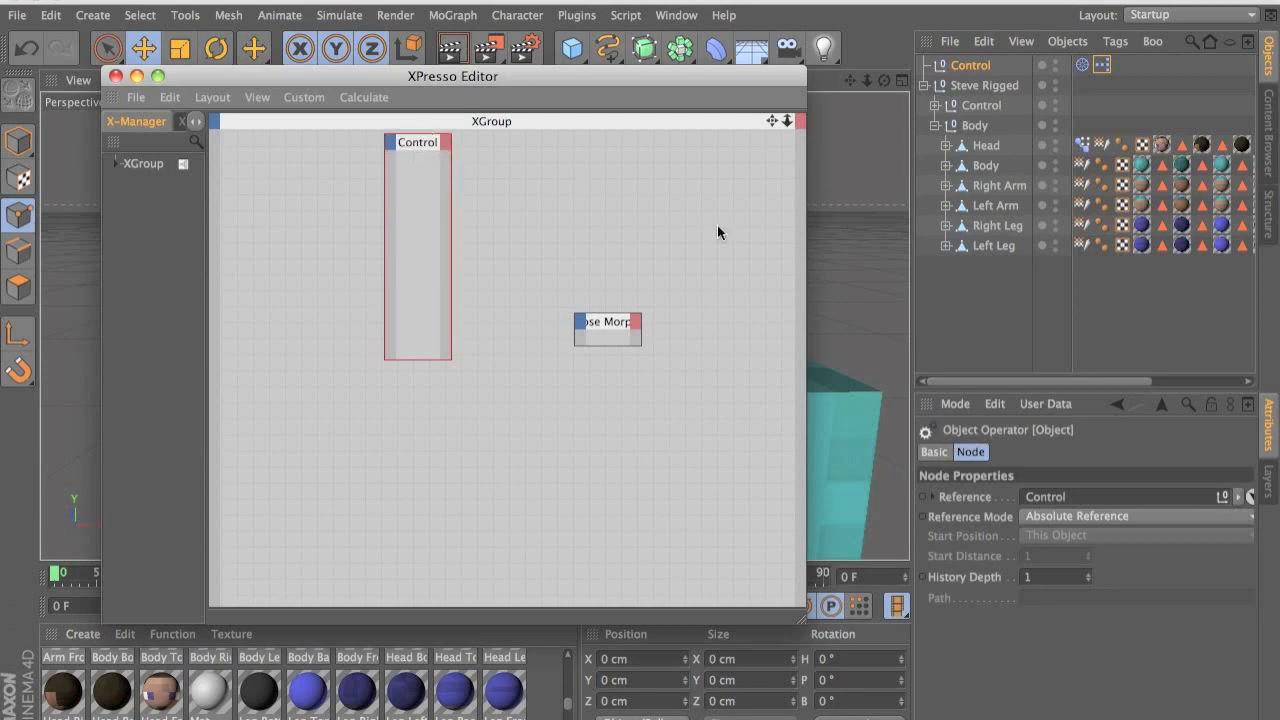
- Enlarge the Pose Morph node and add Close2 Strength and Close1 Strength as its input ports
left_click_drag(591, 322, 591, 252)
left_click(580, 253)
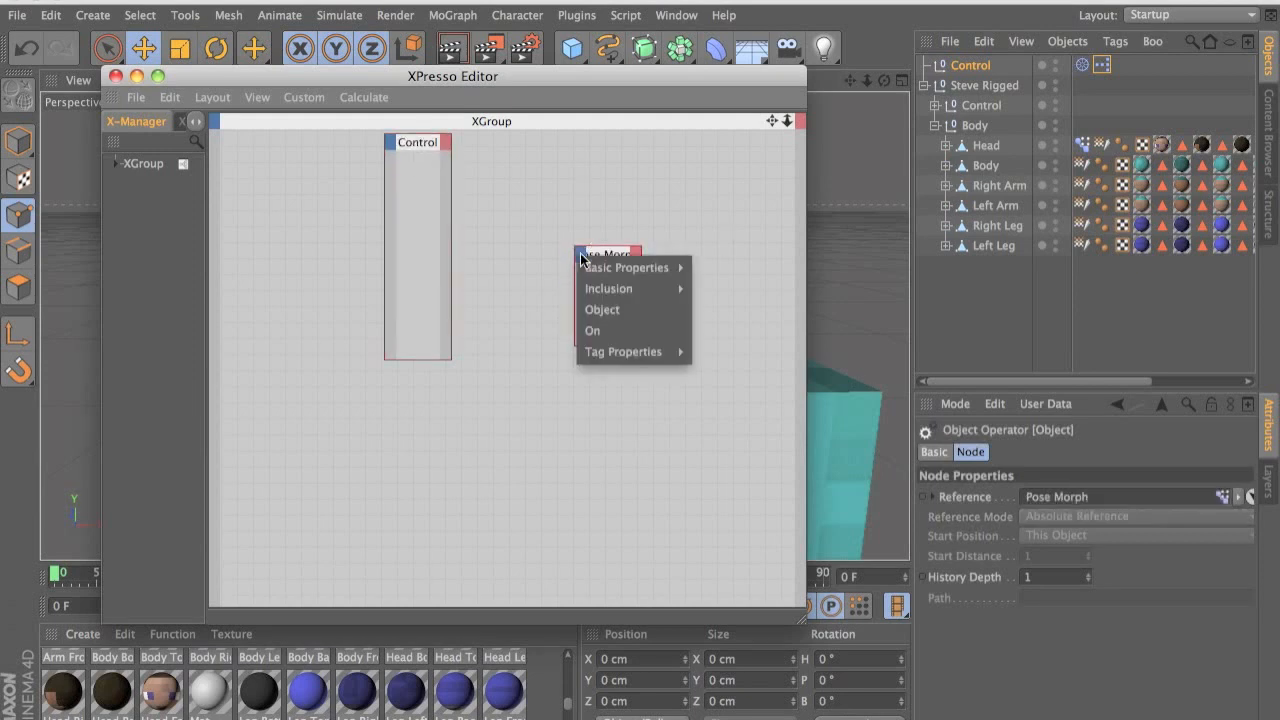
mouse_move(624, 351)
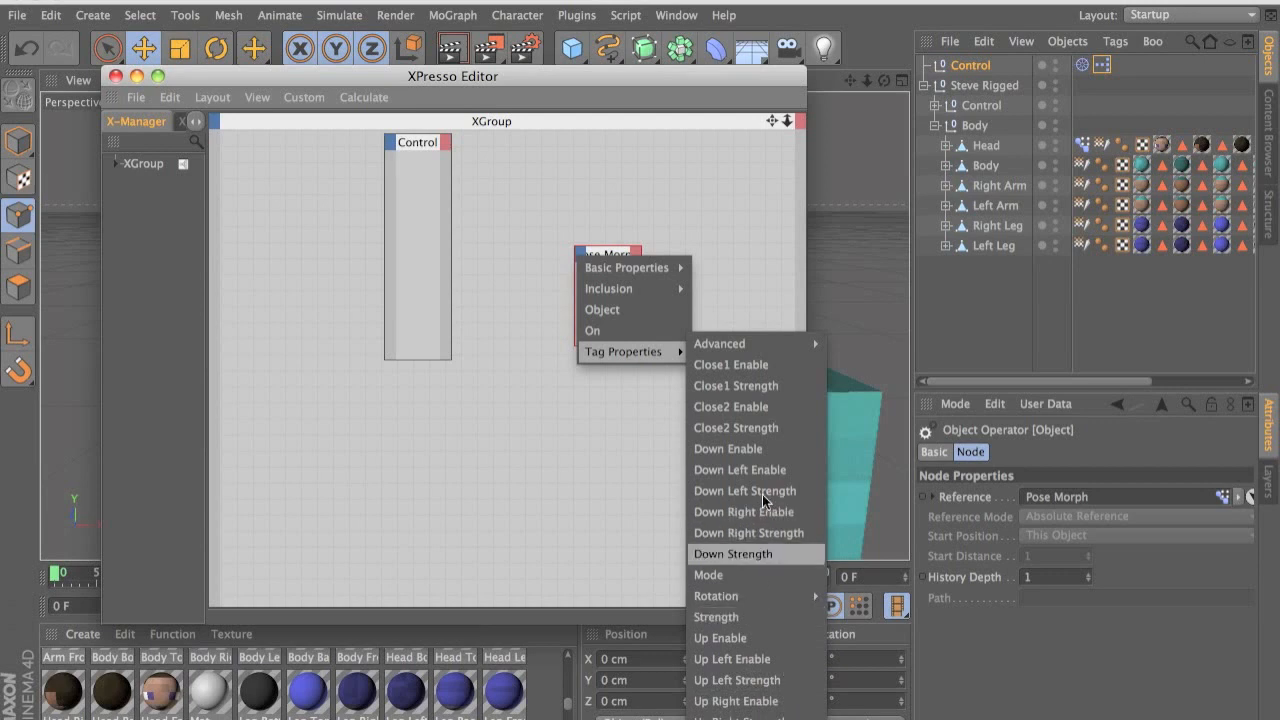
left_click(767, 427)
left_click(580, 254)
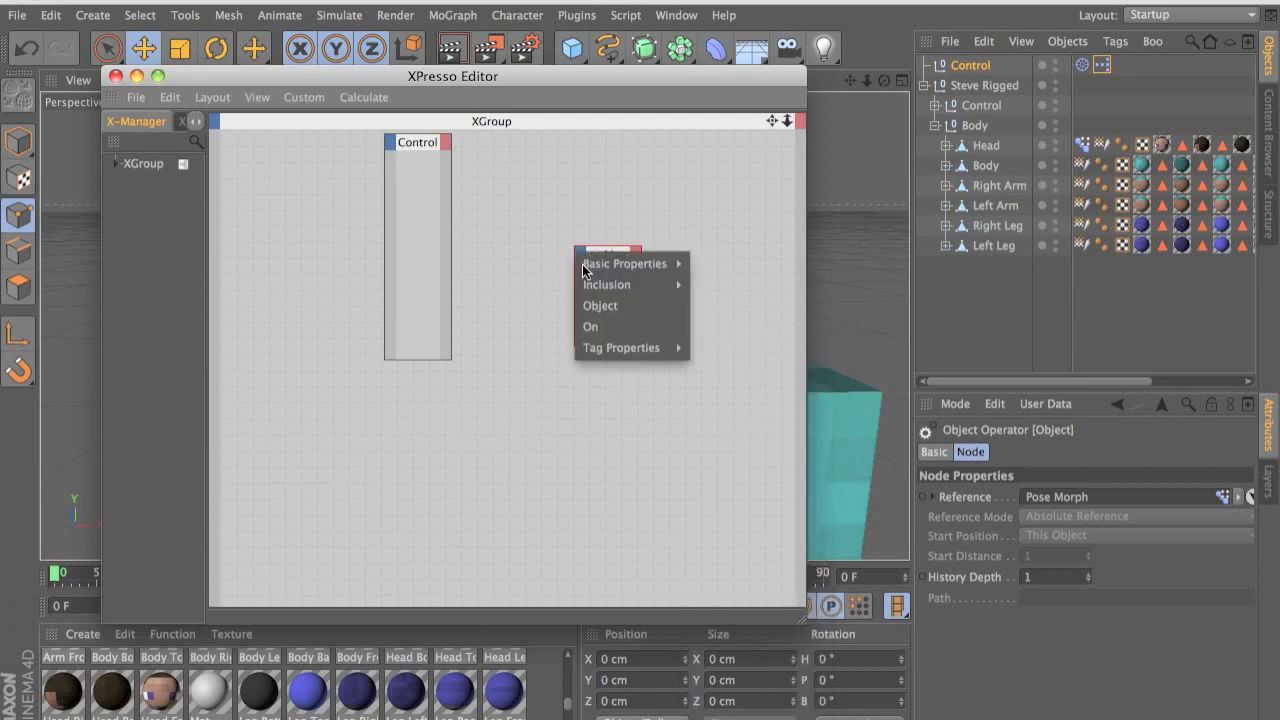
left_click(721, 380)
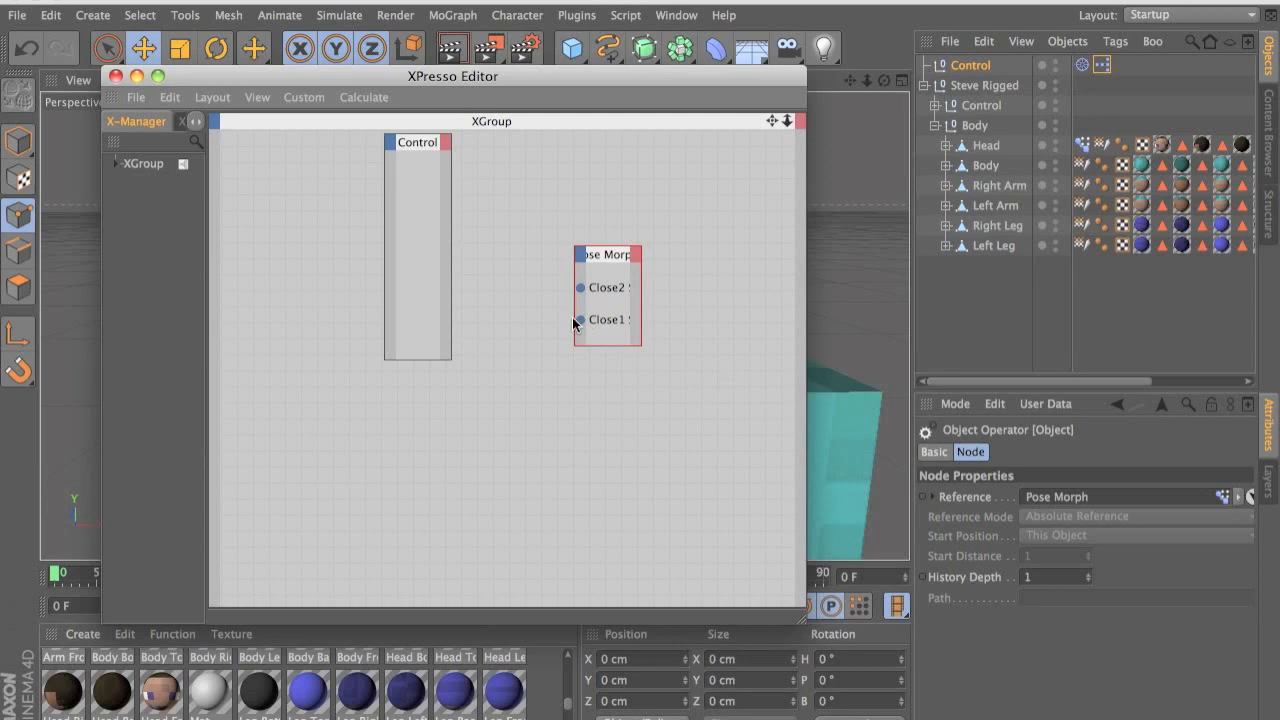
- Add the Close 1 and Close2 user data as output ports on the Control node
left_click(445, 142)
mouse_move(506, 446)
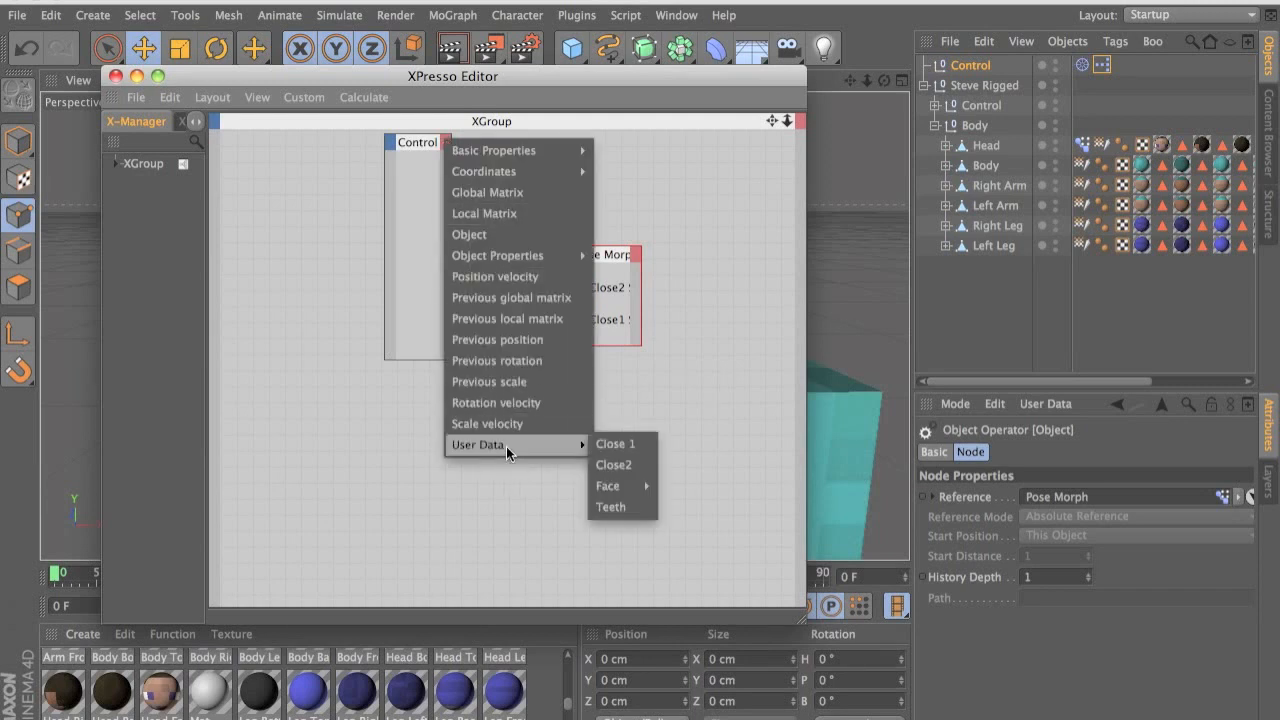
left_click(600, 443)
left_click(446, 142)
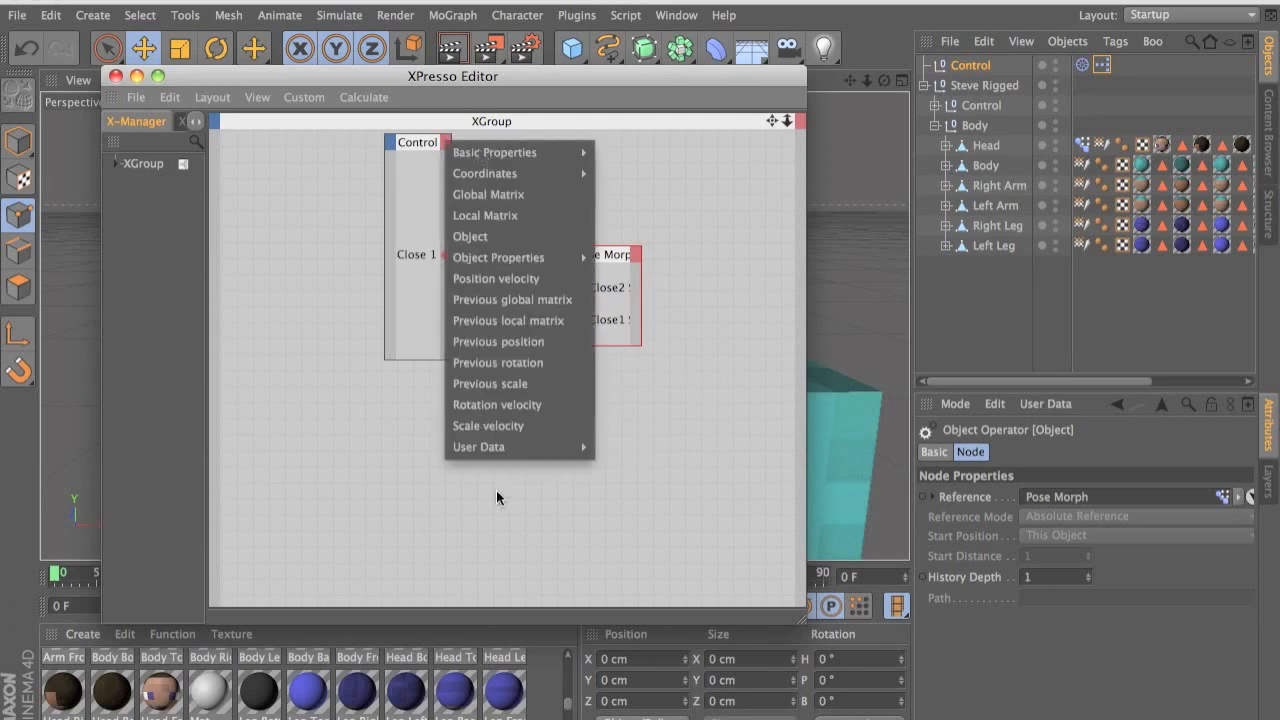
mouse_move(551, 446)
left_click(623, 473)
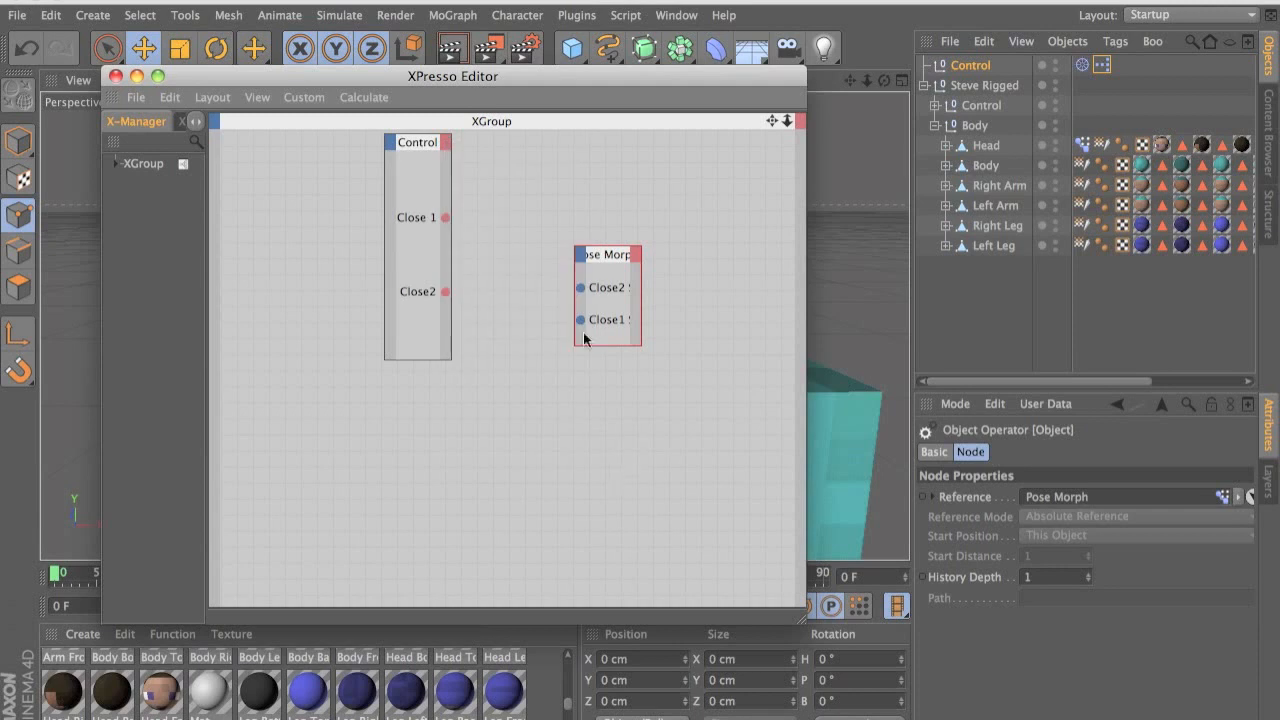
- Connect Control's Close 1 and Close2 outputs to the matching Pose Morph strength inputs, and close the XPresso Editor
left_click_drag(580, 319, 446, 217)
left_click_drag(581, 288, 445, 291)
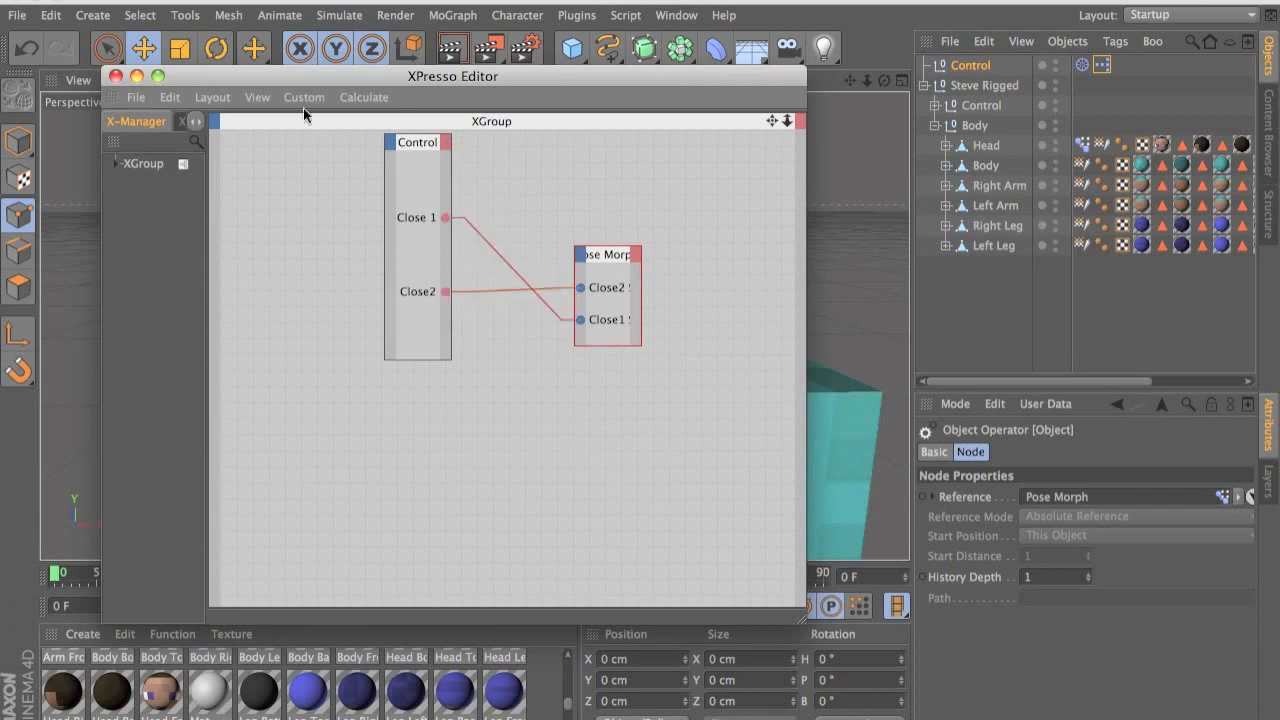
left_click_drag(600, 262, 527, 168)
left_click(115, 76)
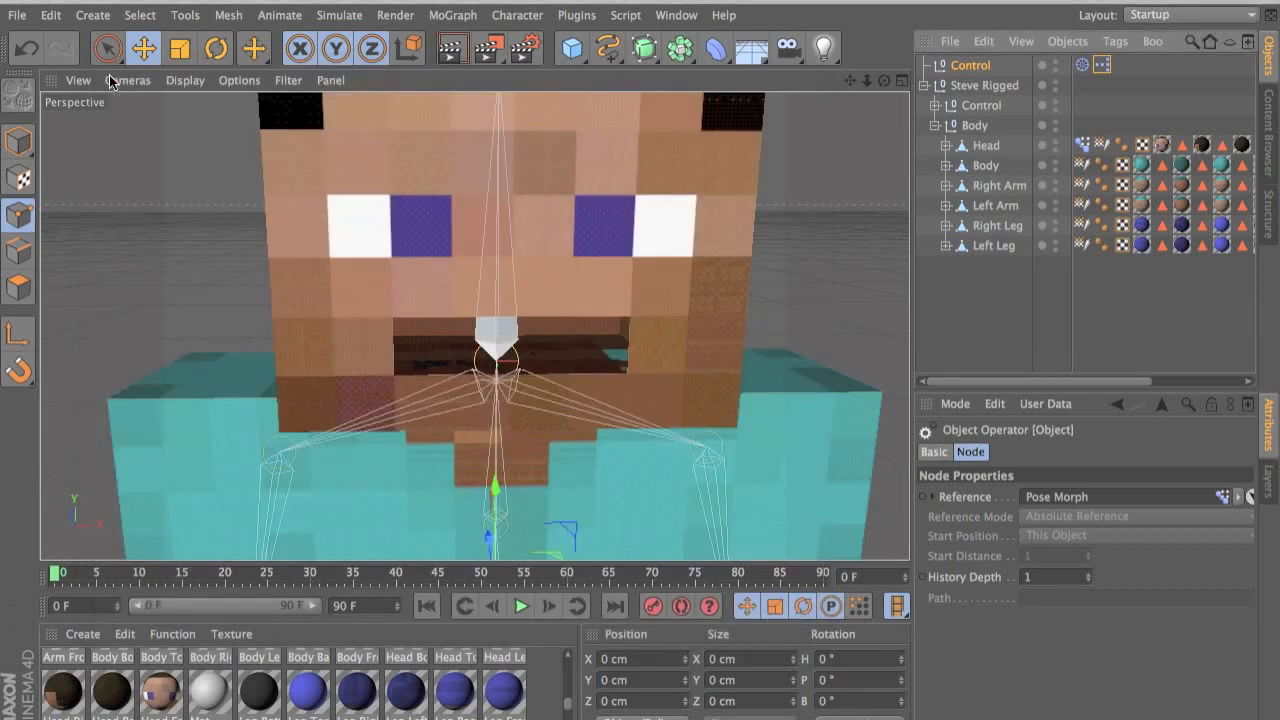
- Test the Control null's Close 1 and Close2 sliders on the mouth, returning them to 0%
left_click(1105, 66)
left_click(1013, 67)
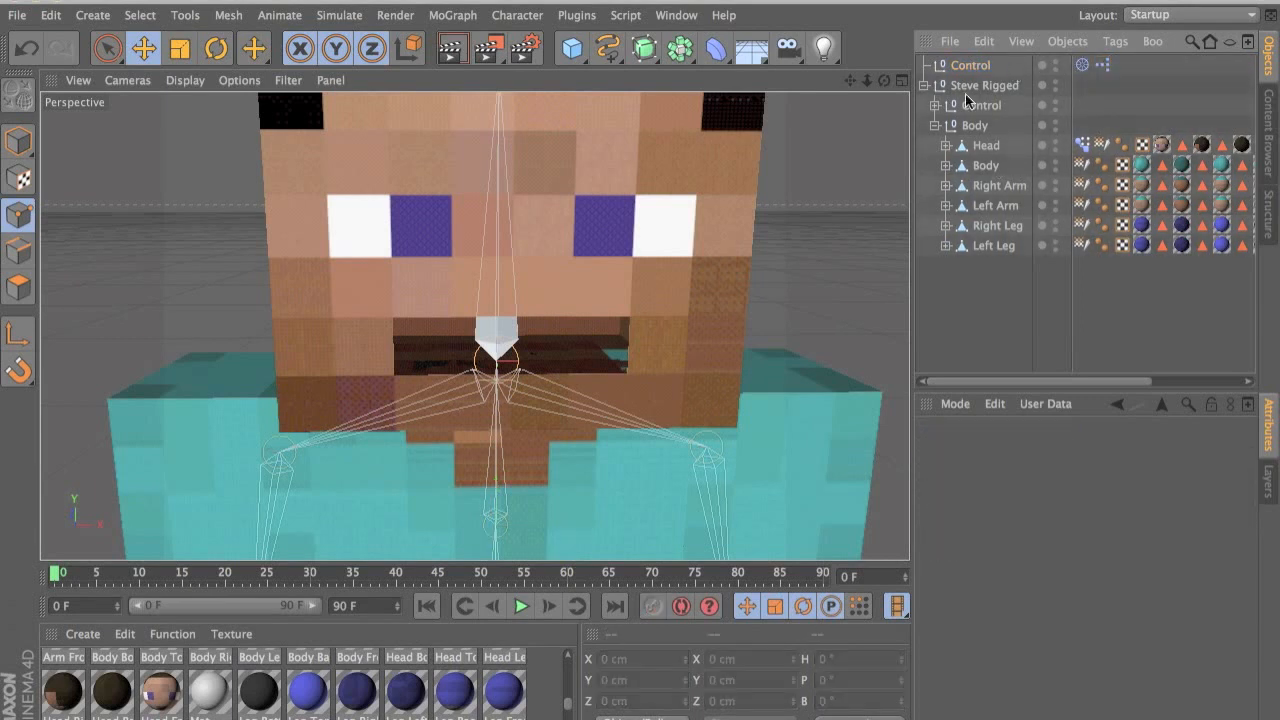
left_click(990, 86)
left_click(981, 70)
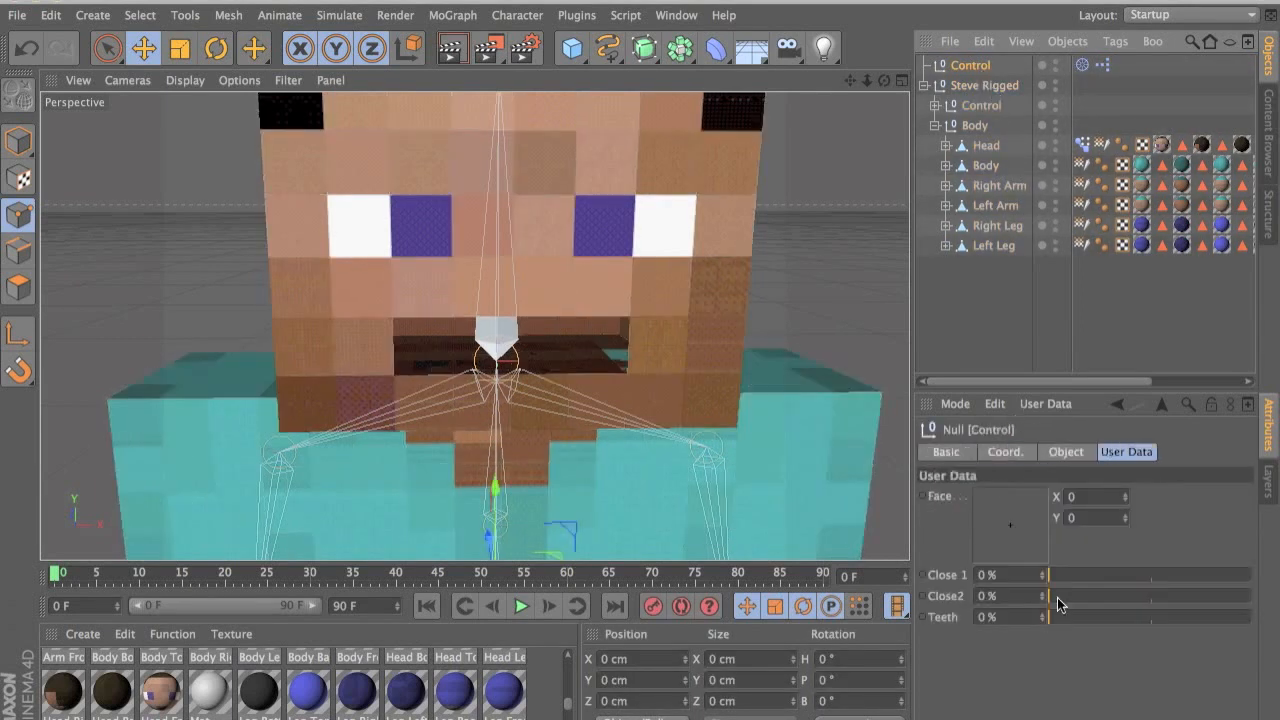
left_click_drag(1177, 595, 1048, 577)
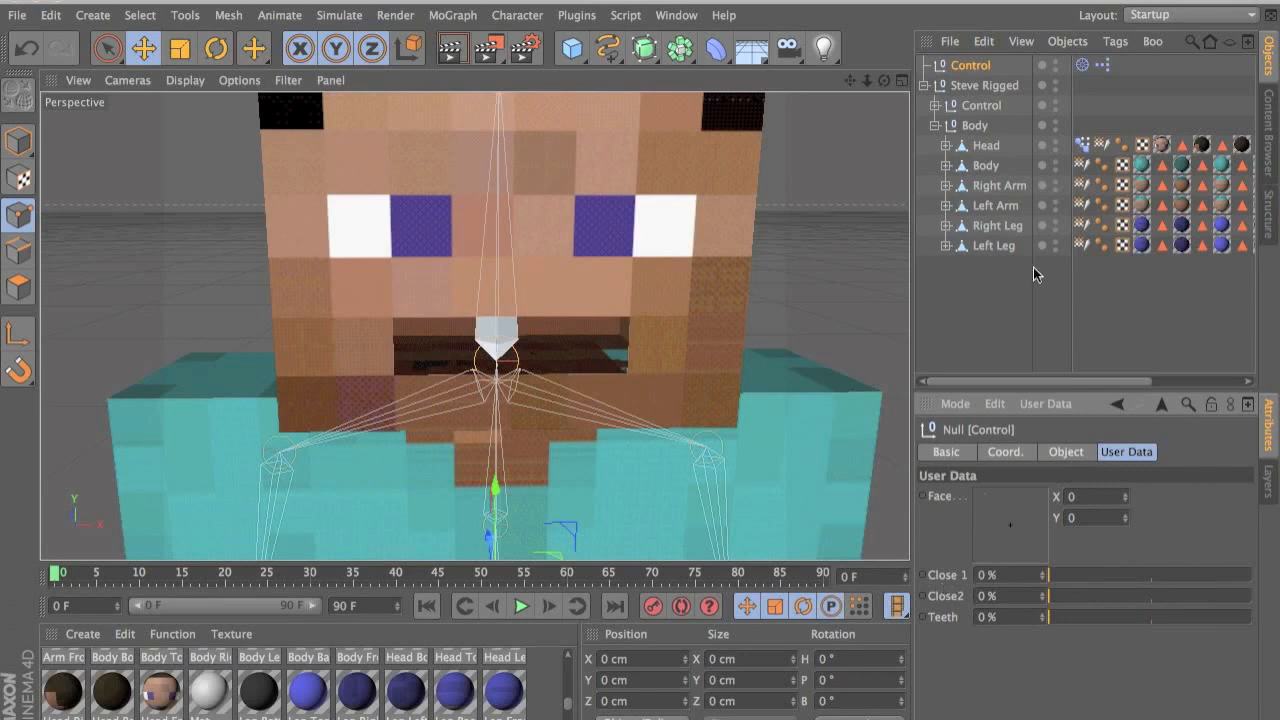
- Add a Plane primitive to the scene with the whole character in view
scroll(603, 389, "down", 8)
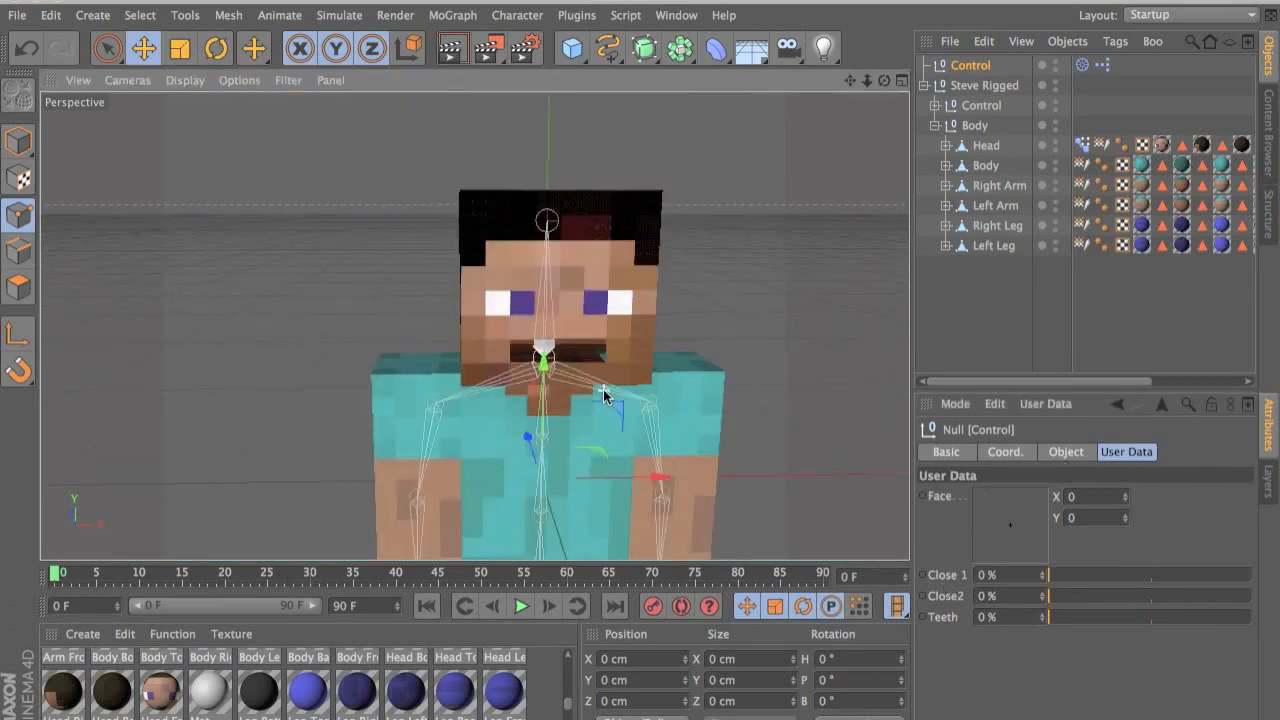
left_click_drag(676, 325, 590, 290, "alt")
left_click_drag(578, 52, 754, 108)
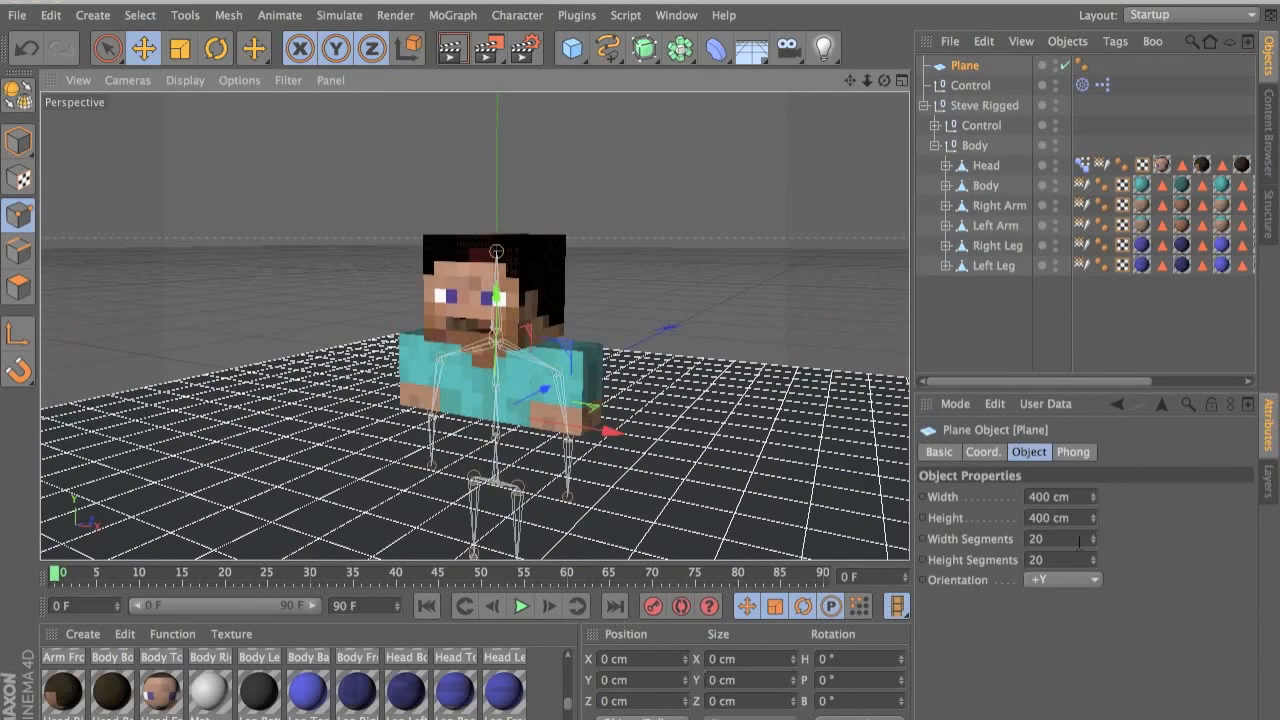
- Size the plane to 49 cm wide and 12.5 cm high, with 1 width segment and 1 height segment
left_click(1072, 497)
type("12")
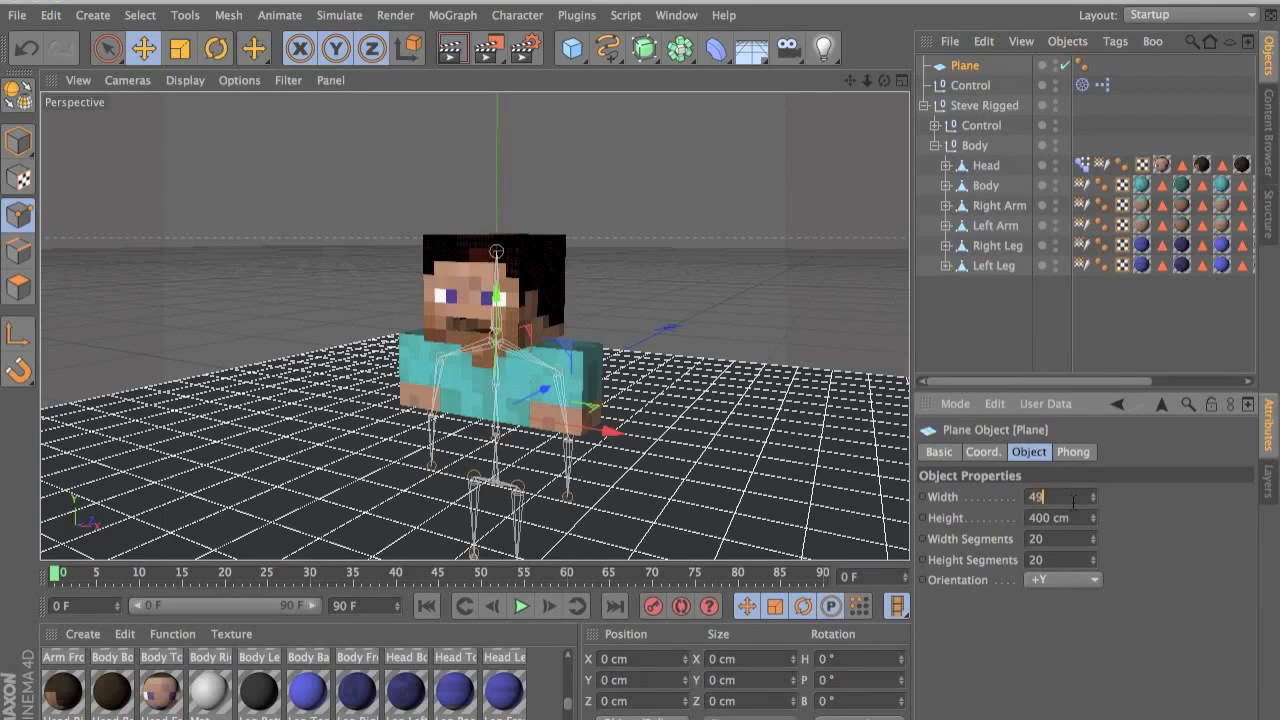
key("Tab")
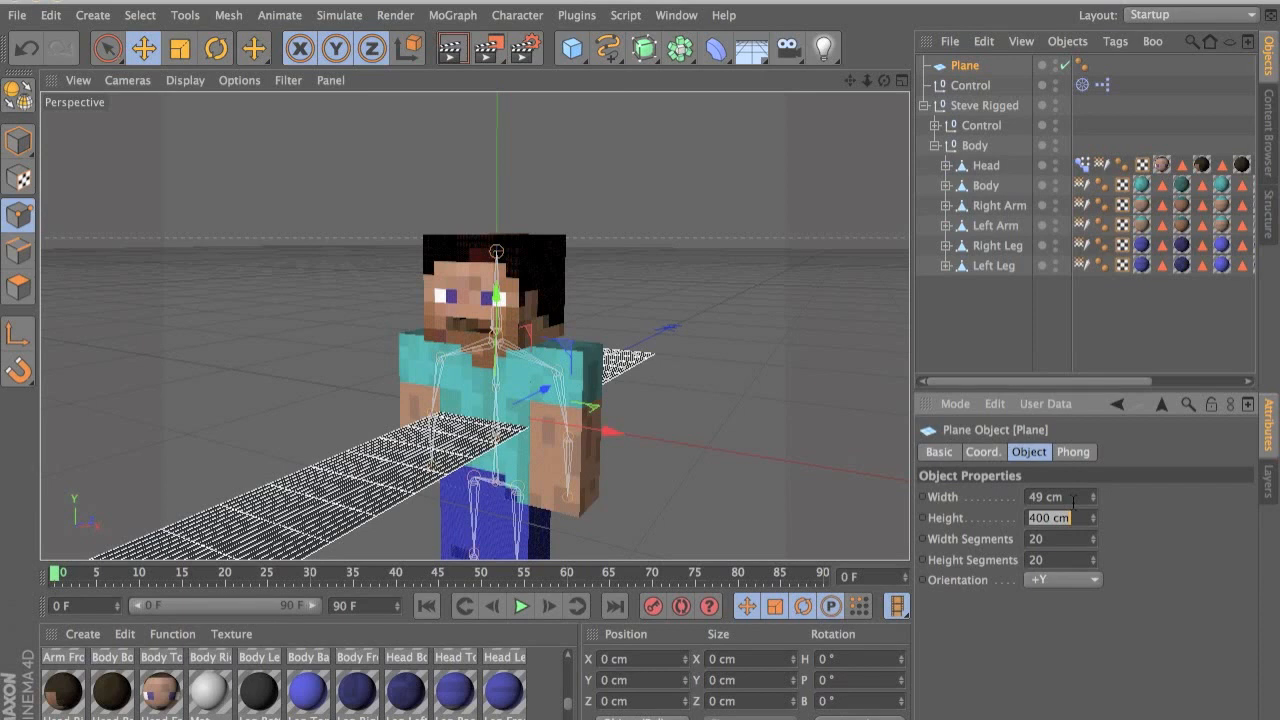
type("12.5")
key("Return")
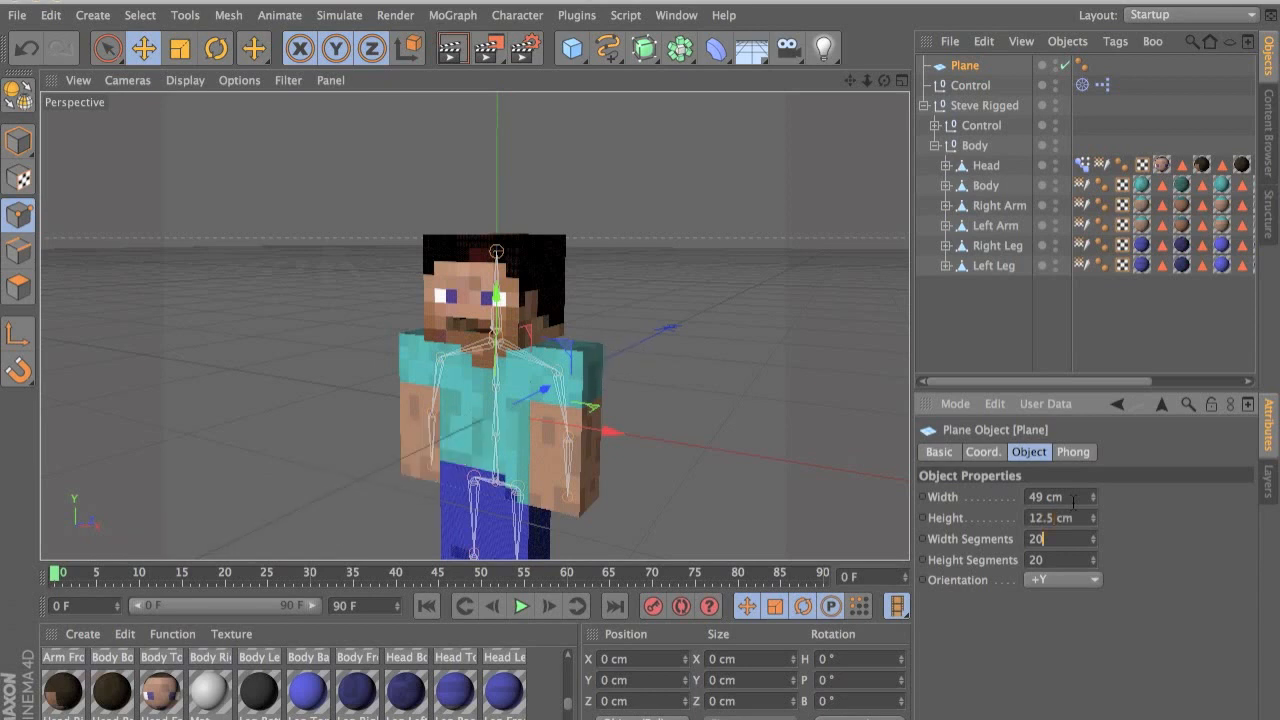
type("1")
key("Tab")
type("1")
- Set the plane's pitch rotation to 90° so it stands upright
left_click(1000, 466)
left_click(1222, 518)
type("90")
key("Return")
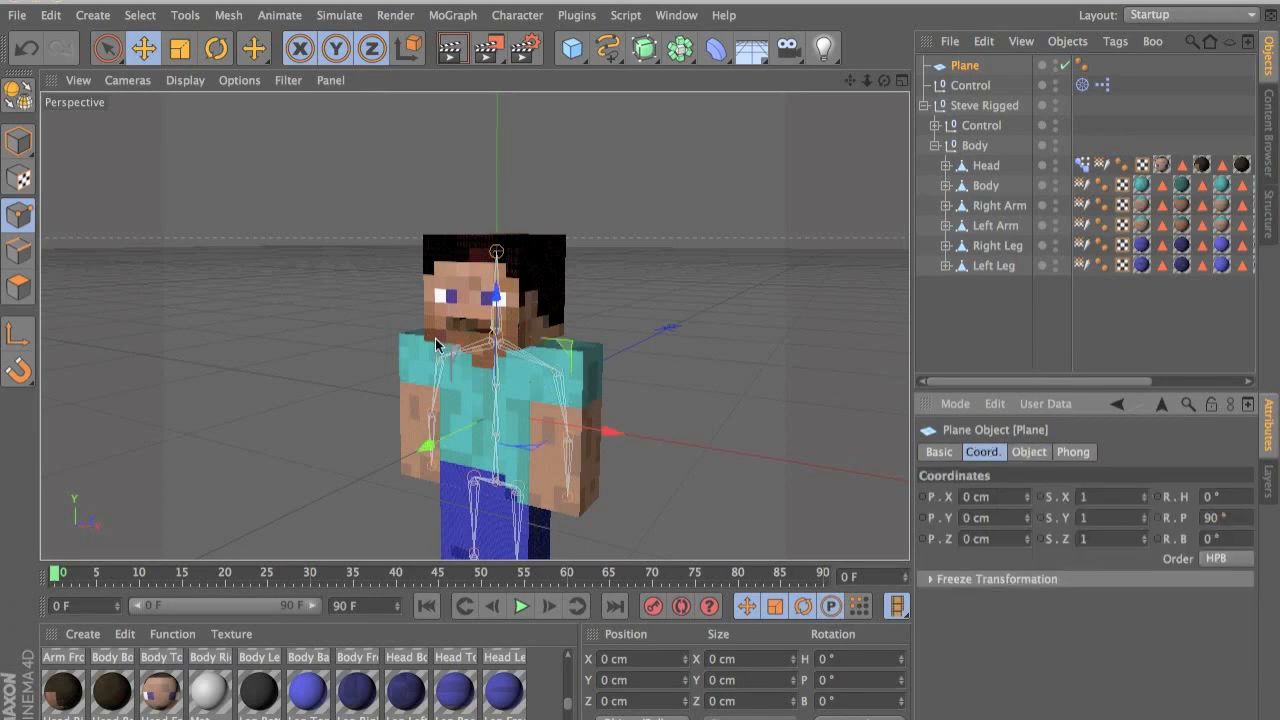
- Move the plane to mouth height and out in front of the character, at about Y 46 cm and Z -105 cm
left_click_drag(498, 345, 505, 264)
left_click_drag(442, 331, 274, 404)
key("super+z")
left_click_drag(425, 336, 257, 420)
middle_click_drag(297, 328, 419, 320, "alt")
right_click_drag(419, 320, 542, 430, "alt")
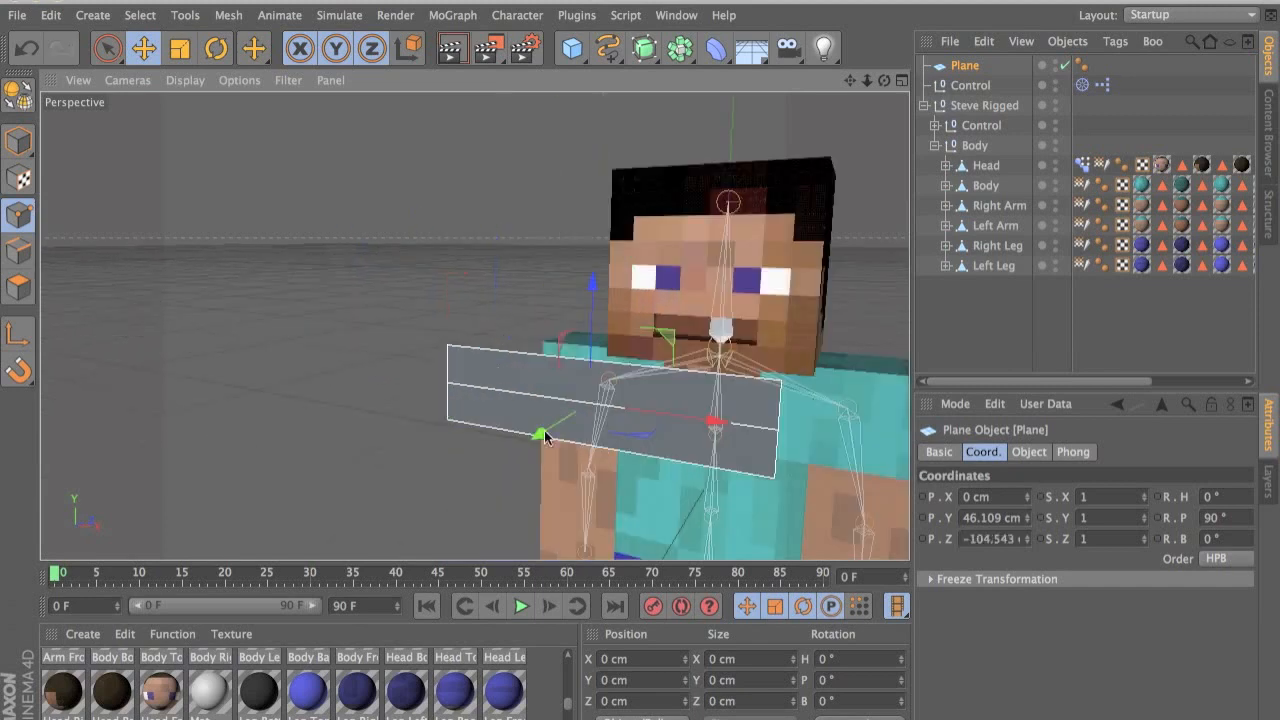
- Make the plane editable and select its upper polygon
left_click_drag(337, 388, 268, 383, "alt")
left_click(19, 289)
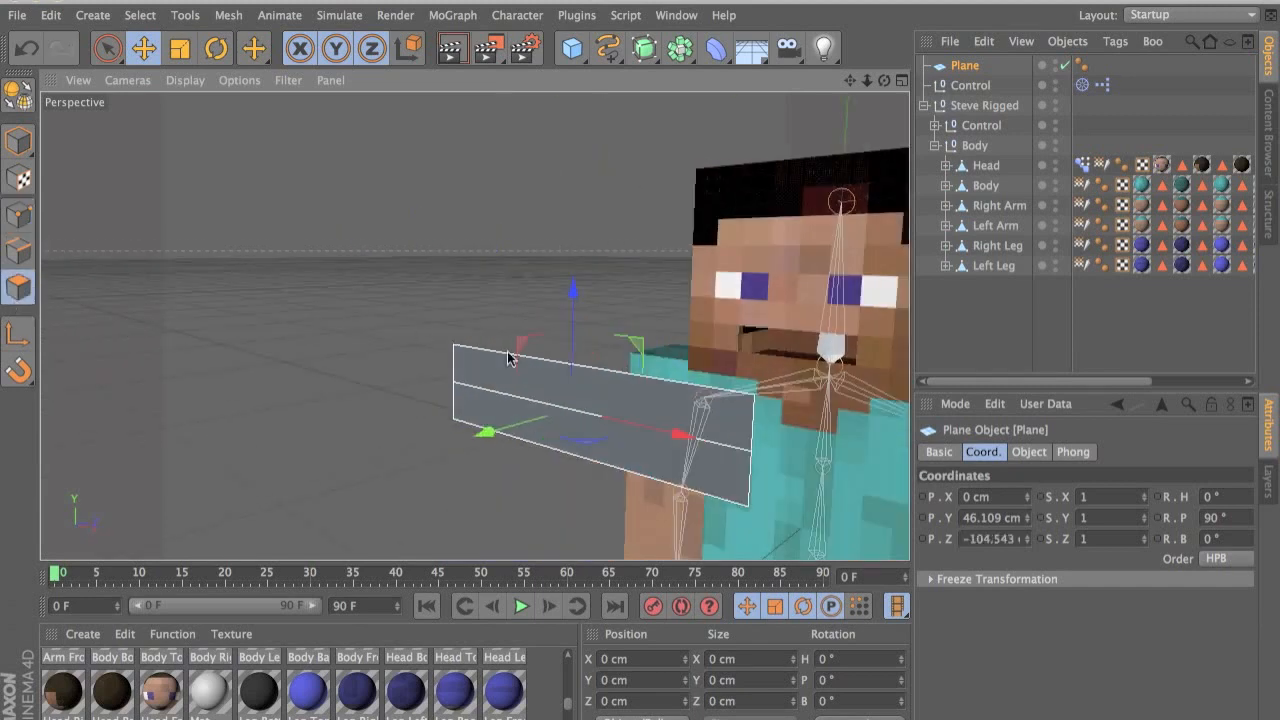
left_click(12, 95)
left_click_drag(368, 375, 405, 378, "alt")
left_click(406, 385)
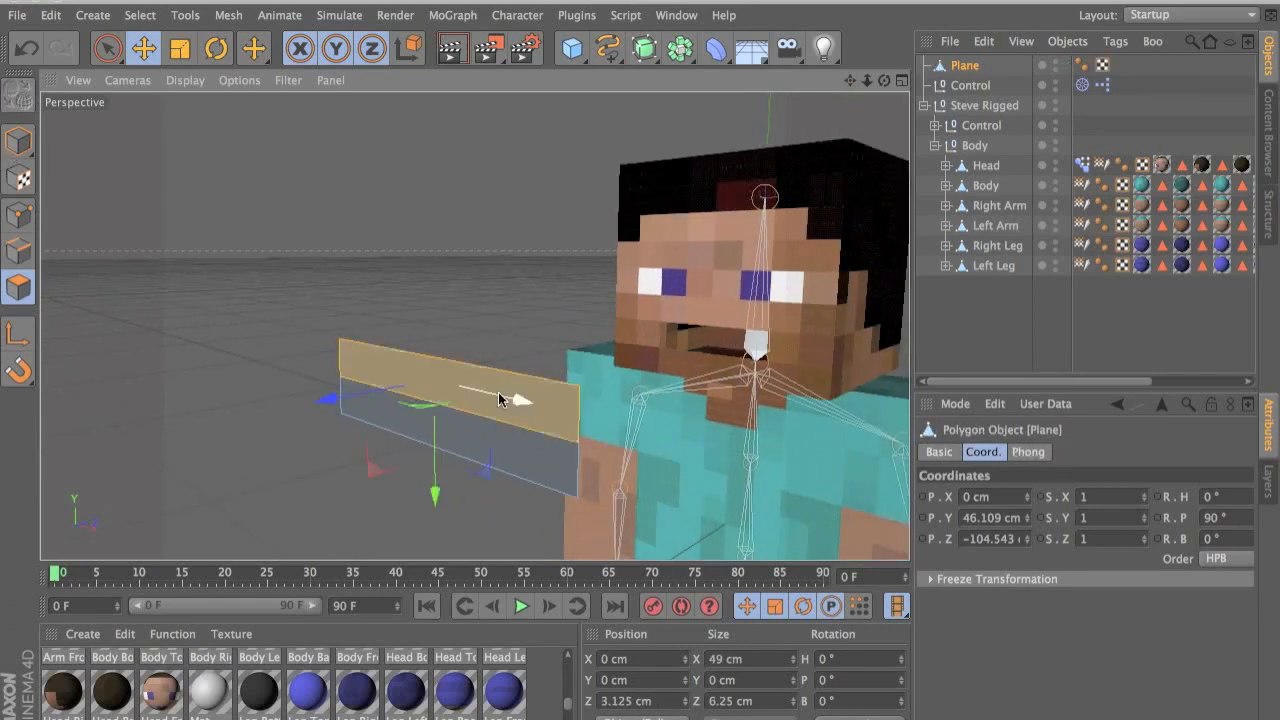
- Extrude the plane's upper polygon with an offset of 1 cm
right_click(499, 393)
left_click(582, 459)
right_click(650, 416)
left_click(682, 431)
left_click(531, 356)
right_click(513, 329)
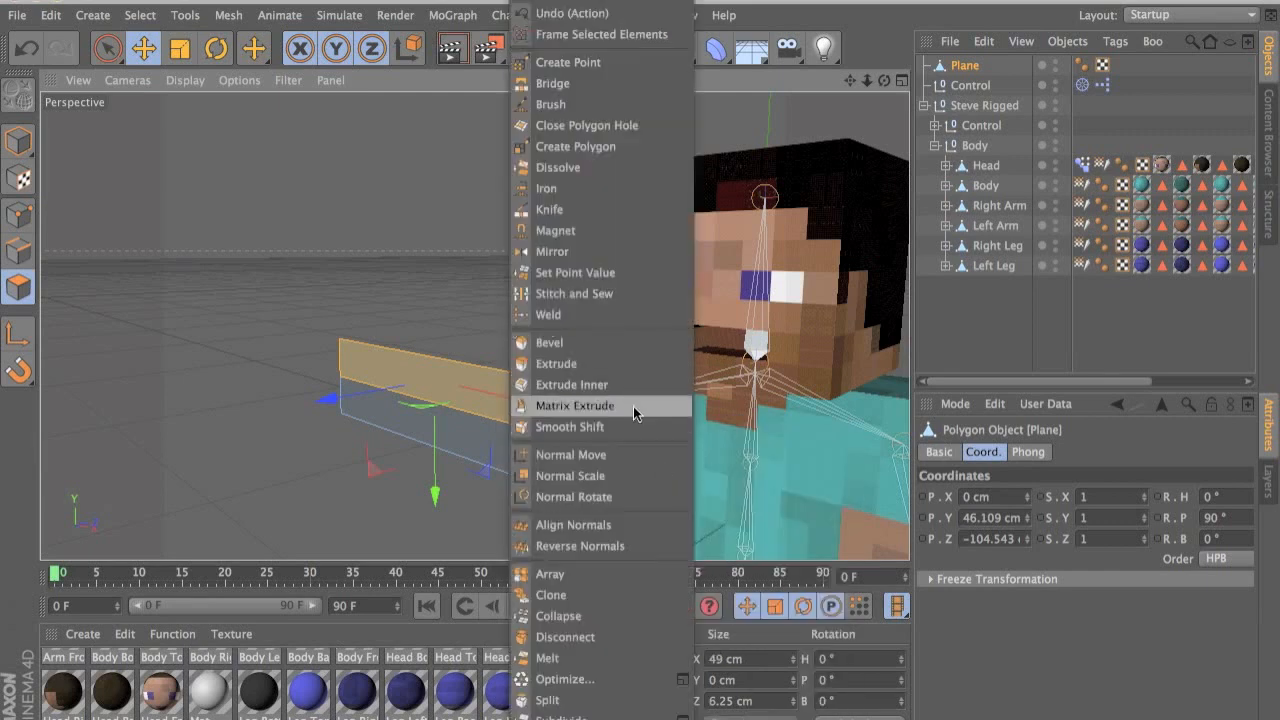
left_click(595, 362)
left_click_drag(558, 396, 561, 400)
key("super+z")
double_click(1045, 518)
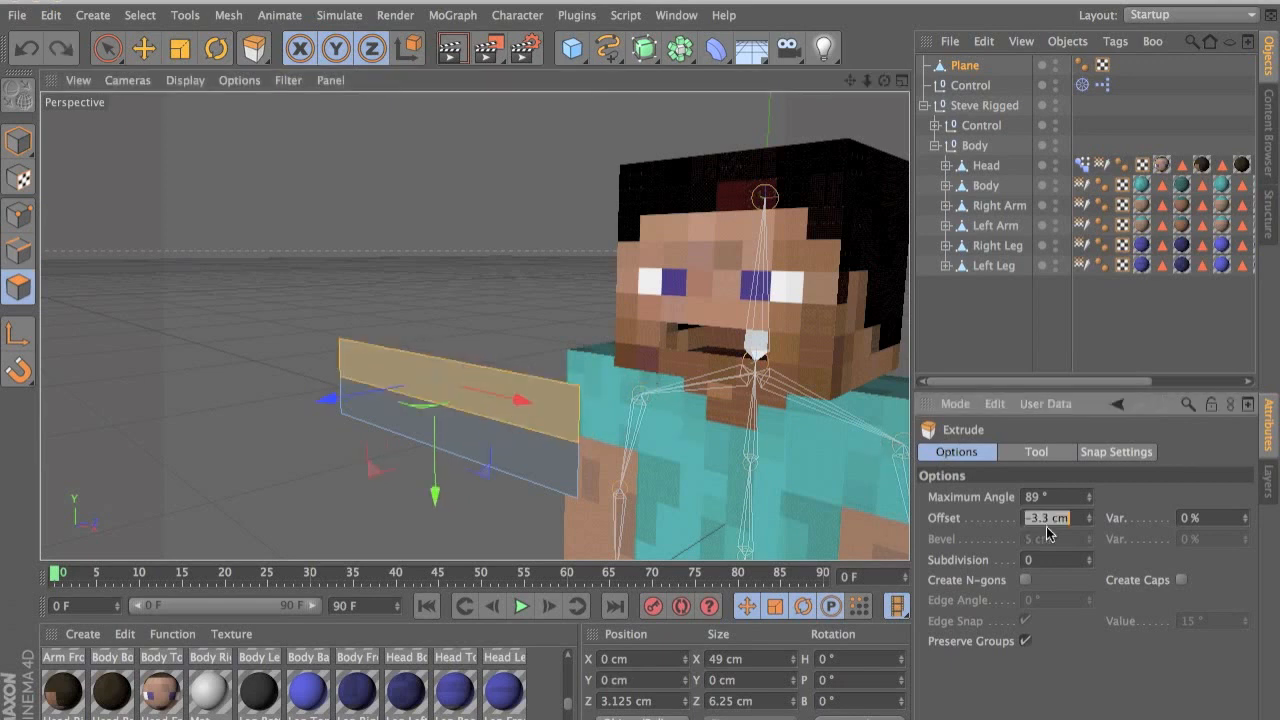
type("1")
key("Return")
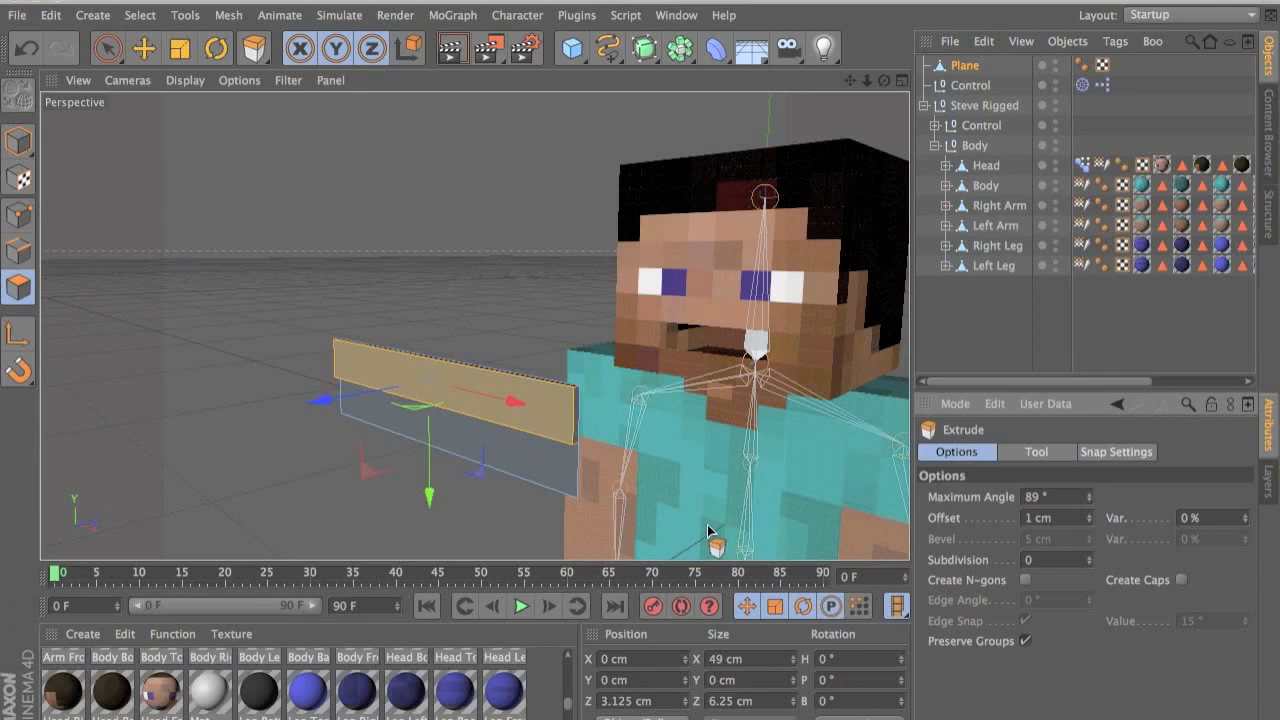
- Extrude the plane's lower polygon with the same 1 cm offset
left_click(514, 461)
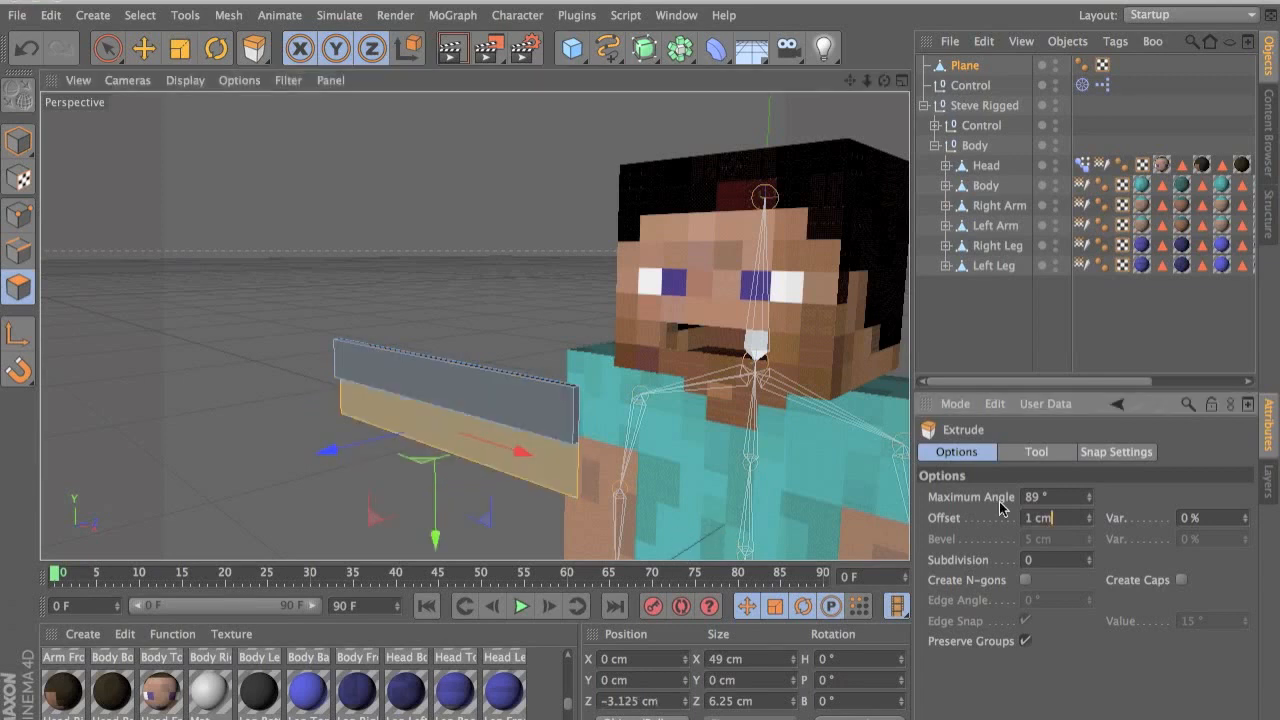
key("Return")
left_click_drag(722, 484, 629, 451, "alt")
left_click_drag(480, 487, 546, 489, "alt")
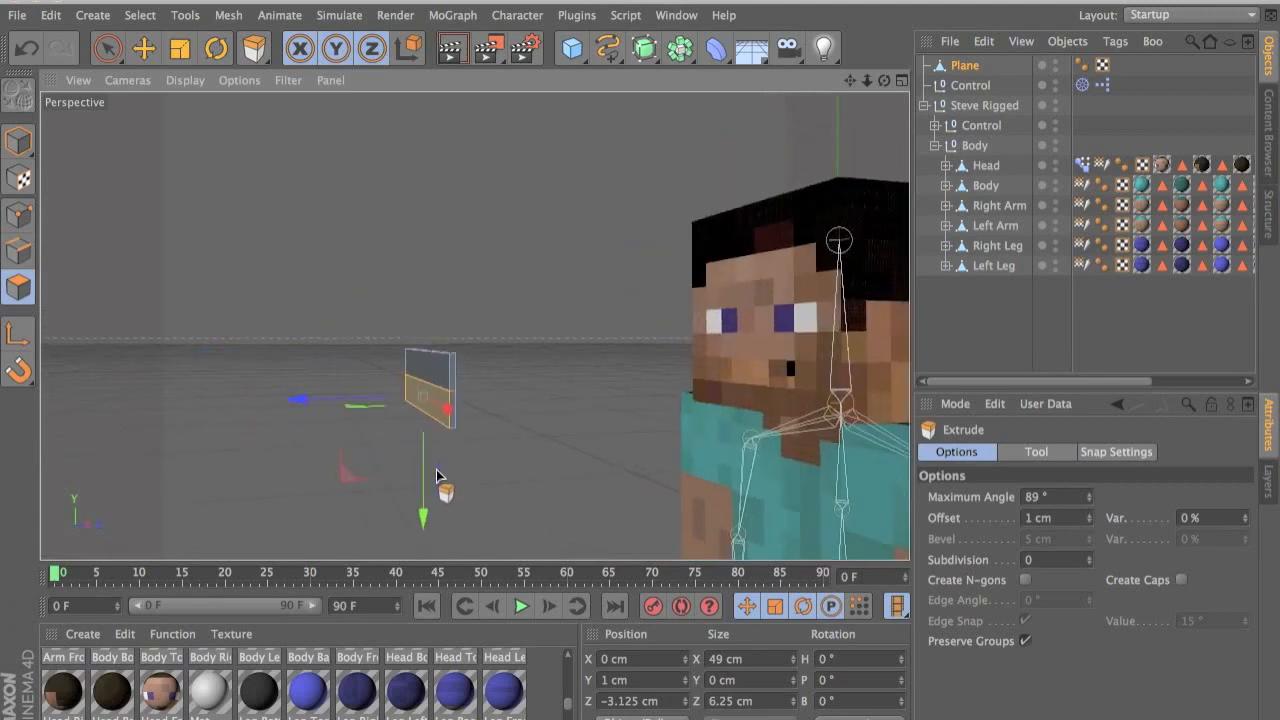
scroll(436, 469, "up", 3)
left_click_drag(437, 407, 295, 400, "alt")
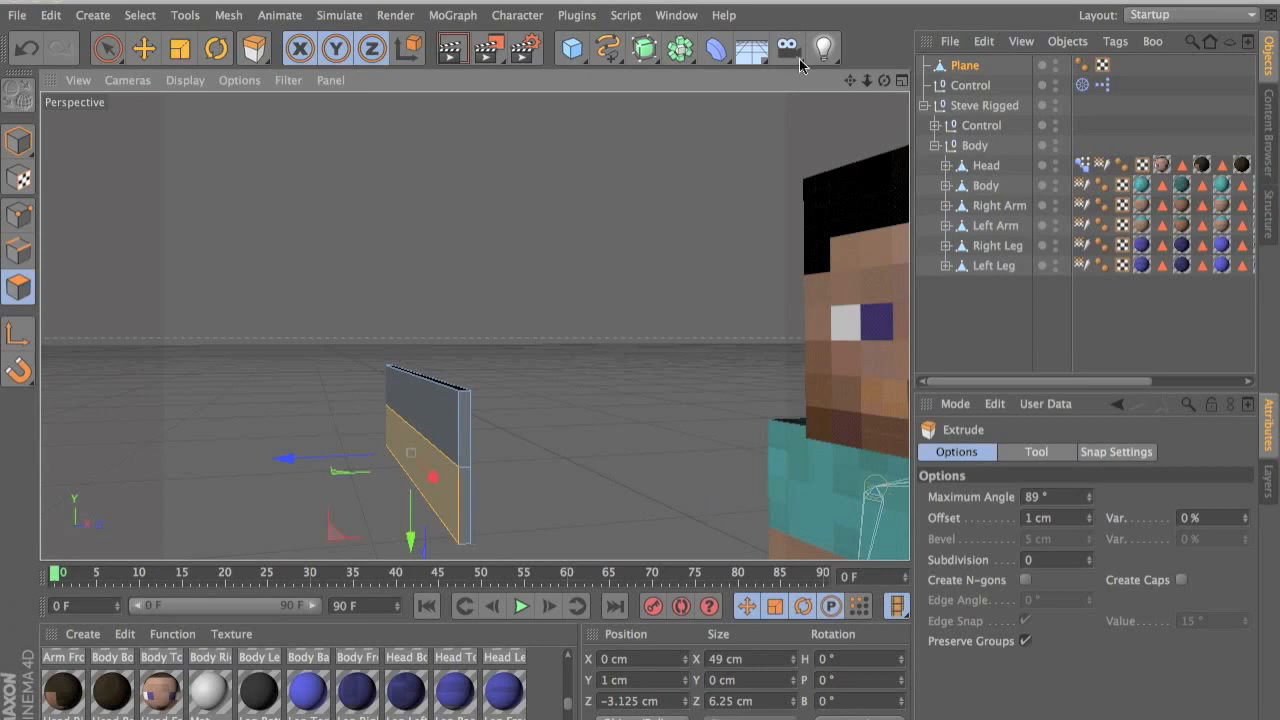
- Add a point-based Pose Morph tag to the plane and name its pose Teeth
left_click(517, 15)
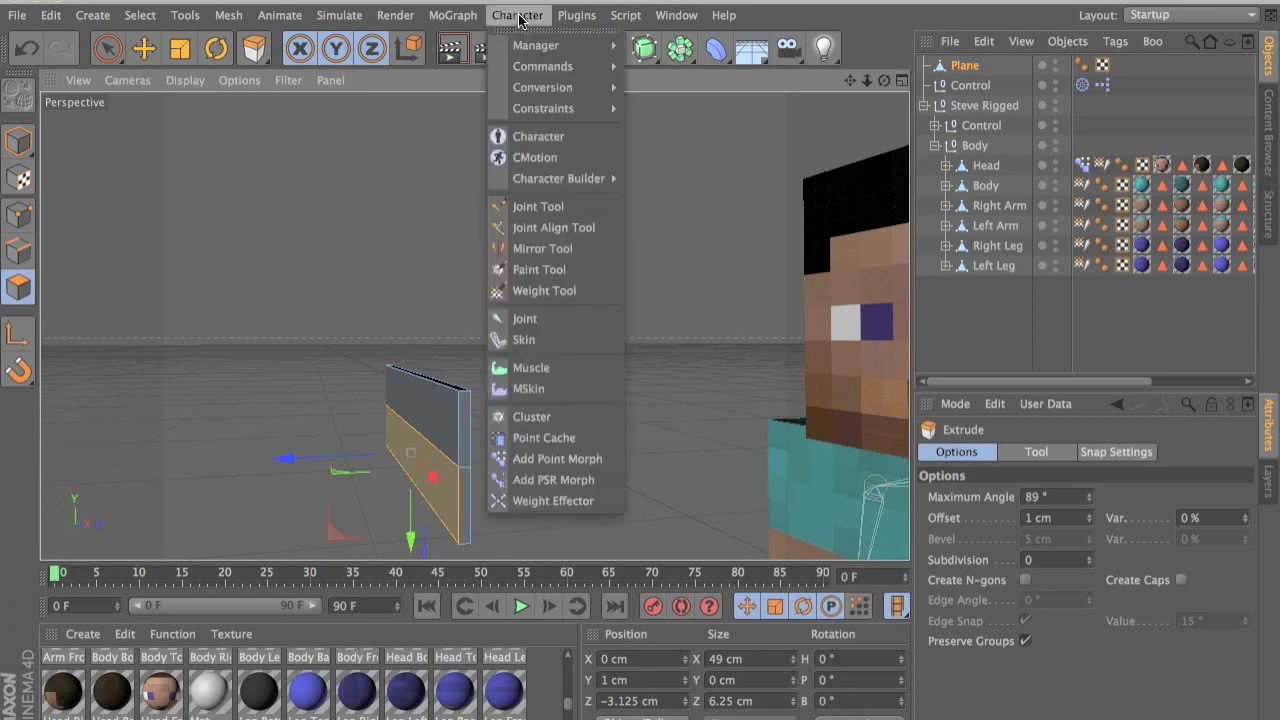
left_click(556, 480)
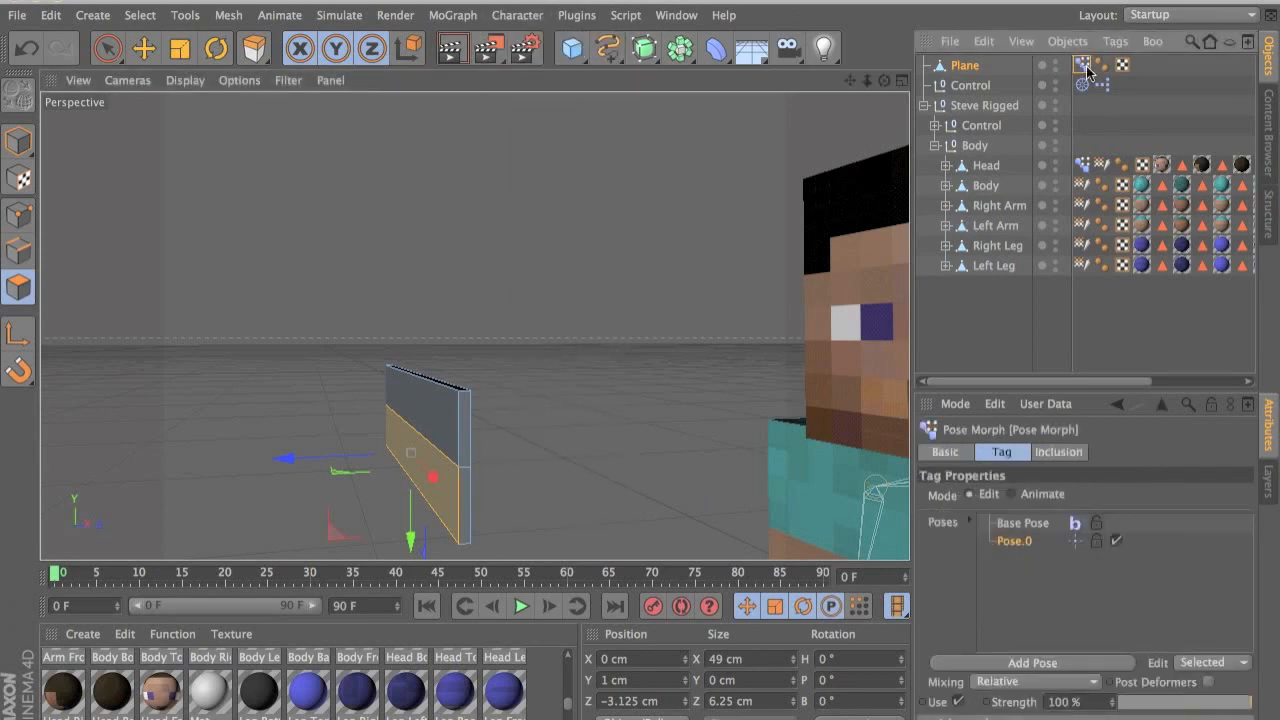
double_click(1014, 541)
type("Teeth")
key("Return")
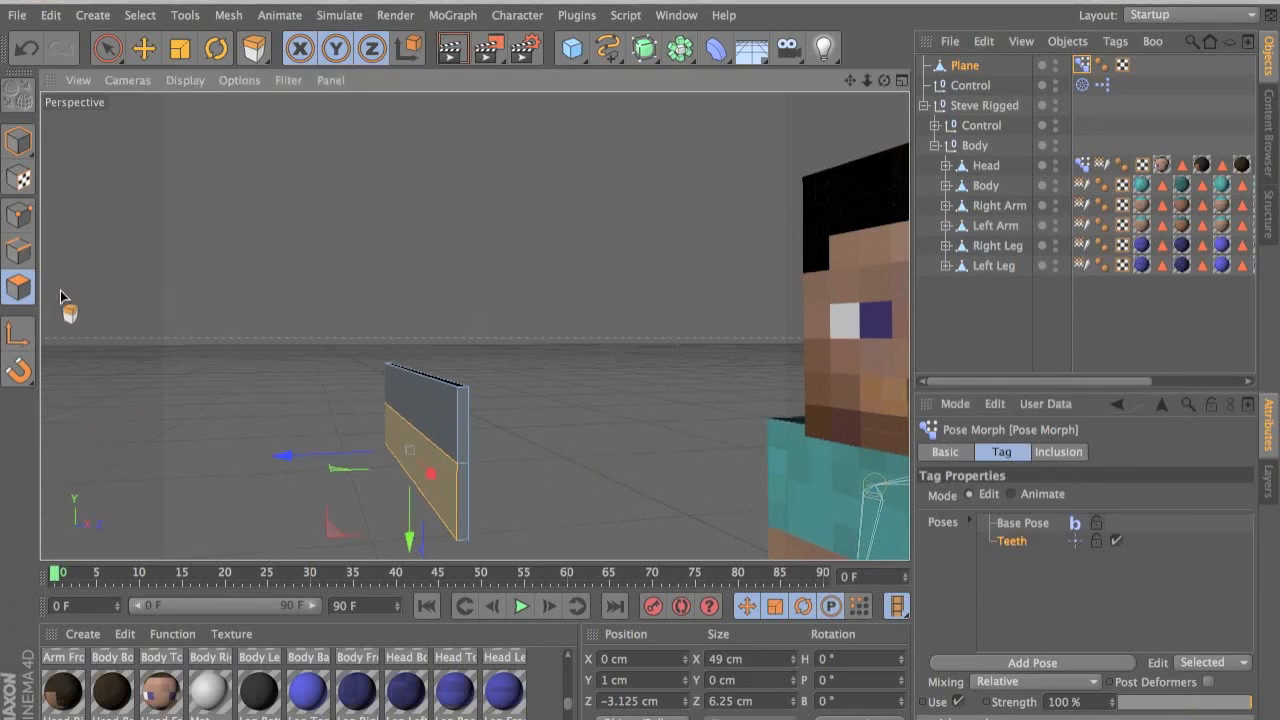
- With a Live Selection radius of 1, add the lower half's two end faces to the selection and return to the plane's Pose Morph tag
left_click(108, 56)
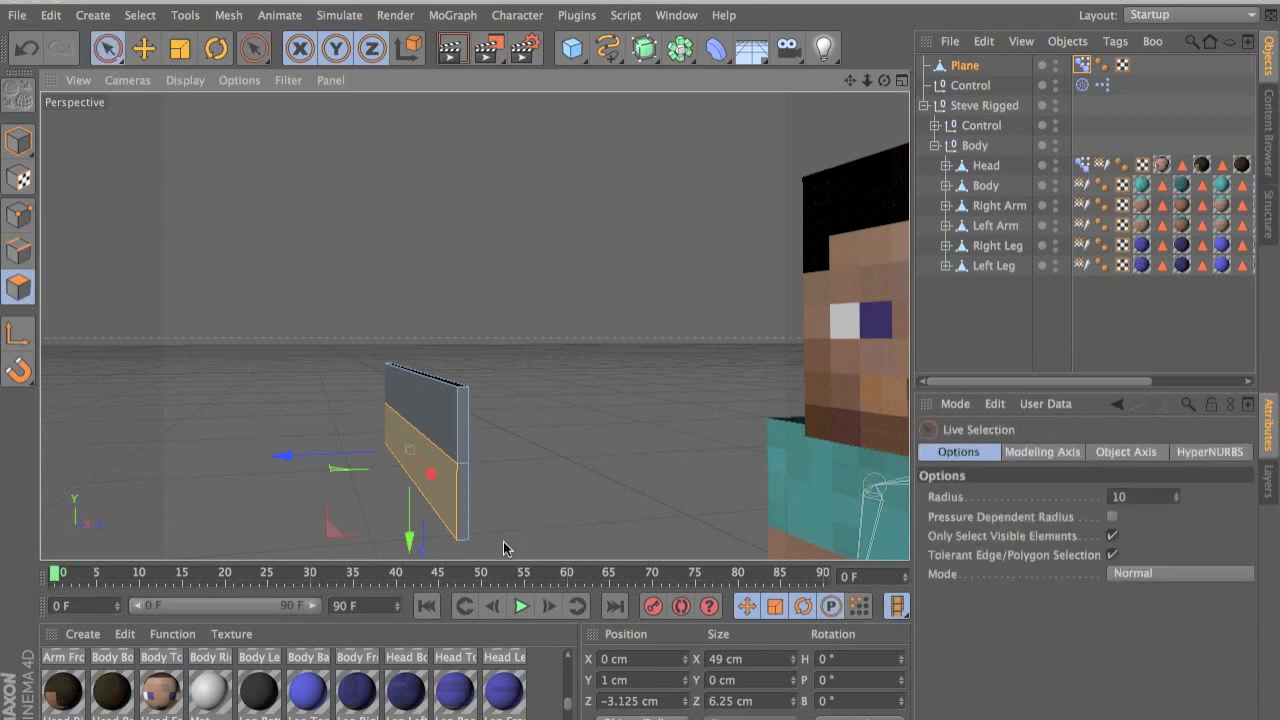
type("11")
left_click_drag(469, 234, 627, 202)
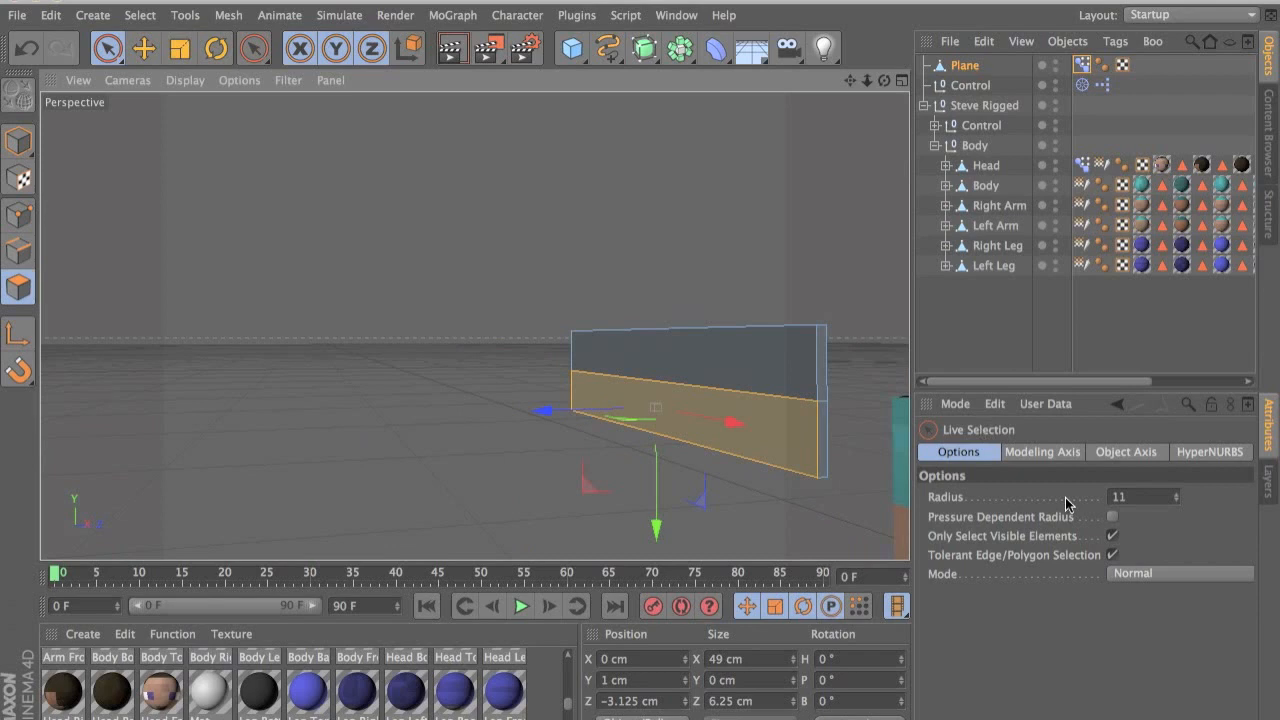
left_click_drag(1110, 497, 1156, 568)
type("1")
left_click(822, 443, "shift")
left_click_drag(822, 443, 566, 440, "alt")
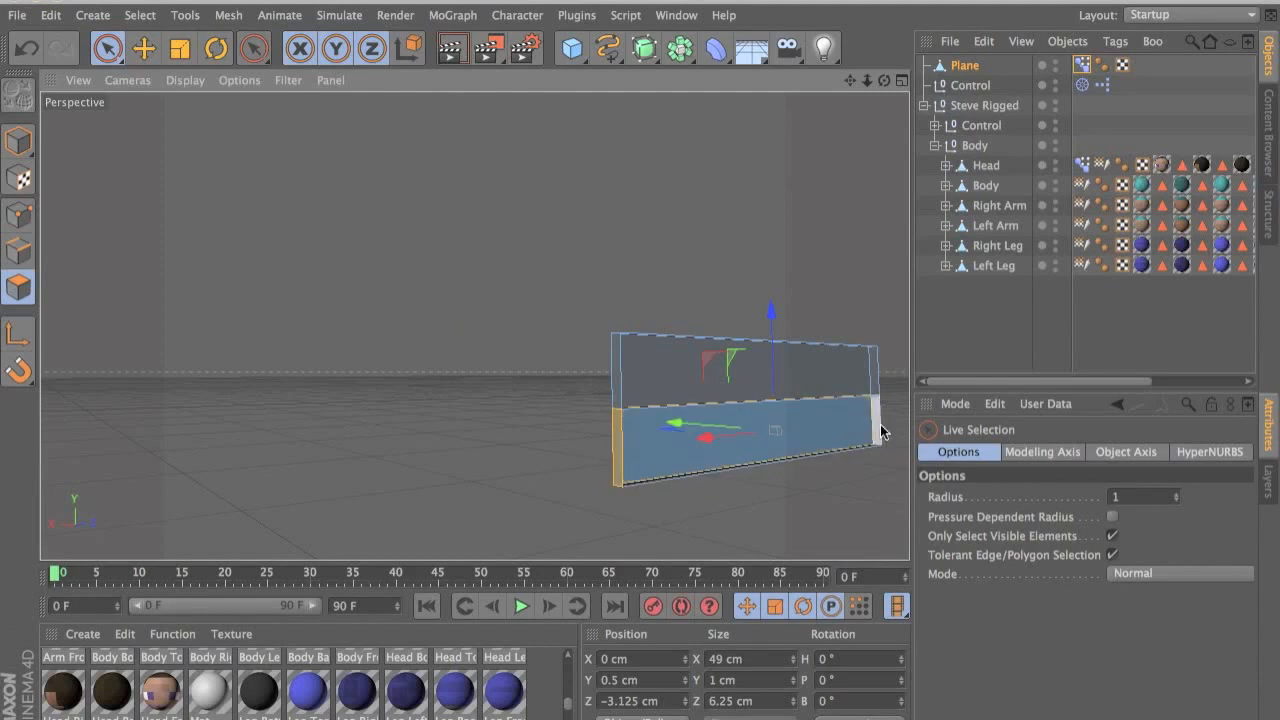
left_click_drag(880, 432, 900, 185, "alt")
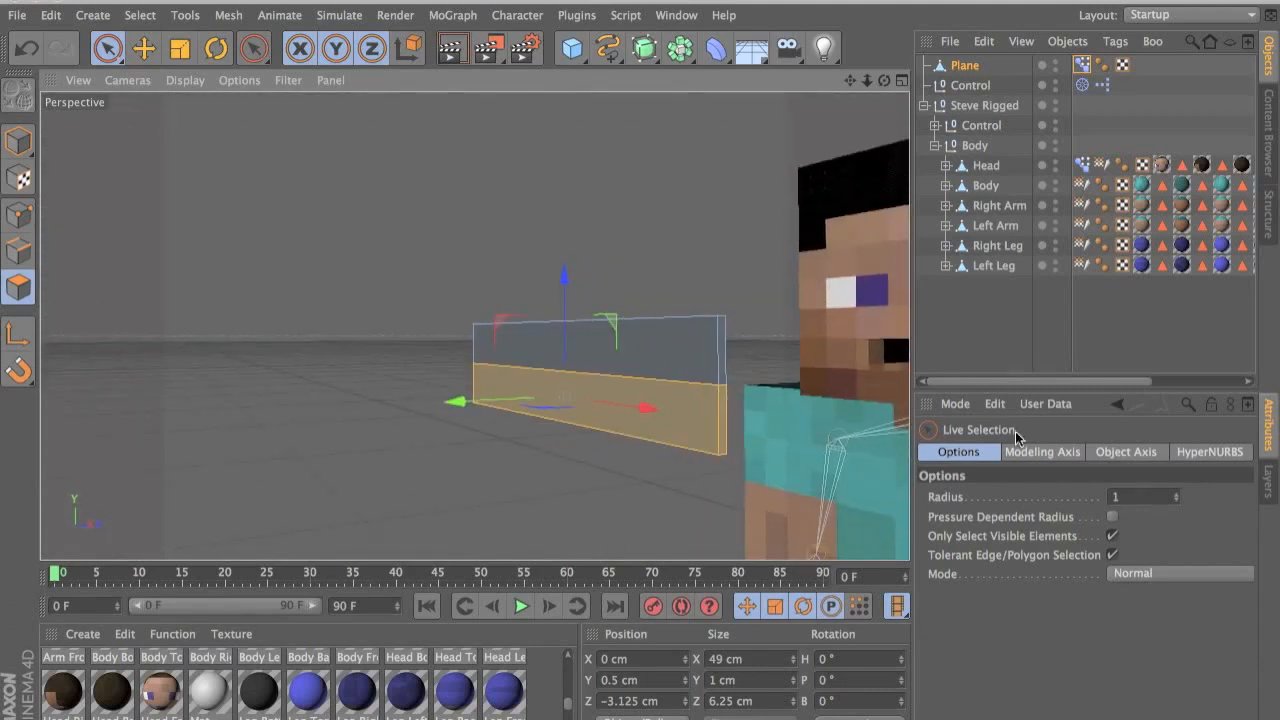
left_click(1080, 87)
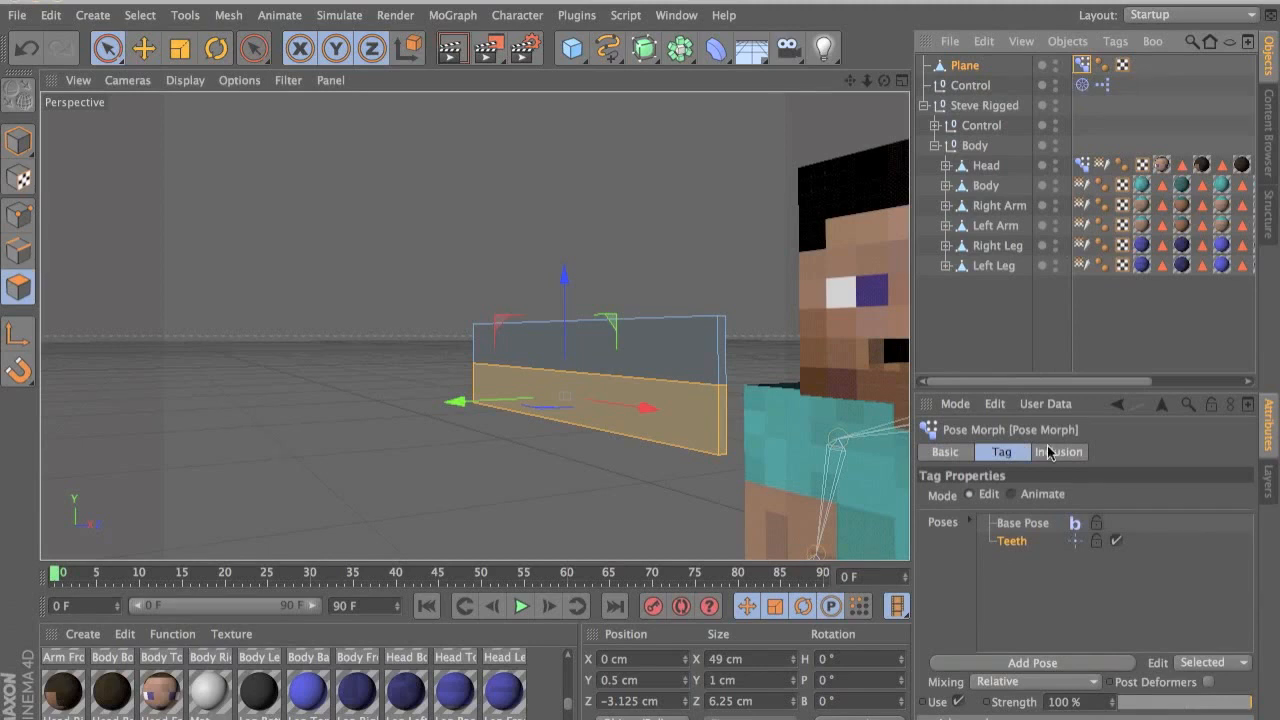
- Try flattening the lower half with Z position -6.25 cm and Z size 0 cm, and undo it
left_click(642, 703)
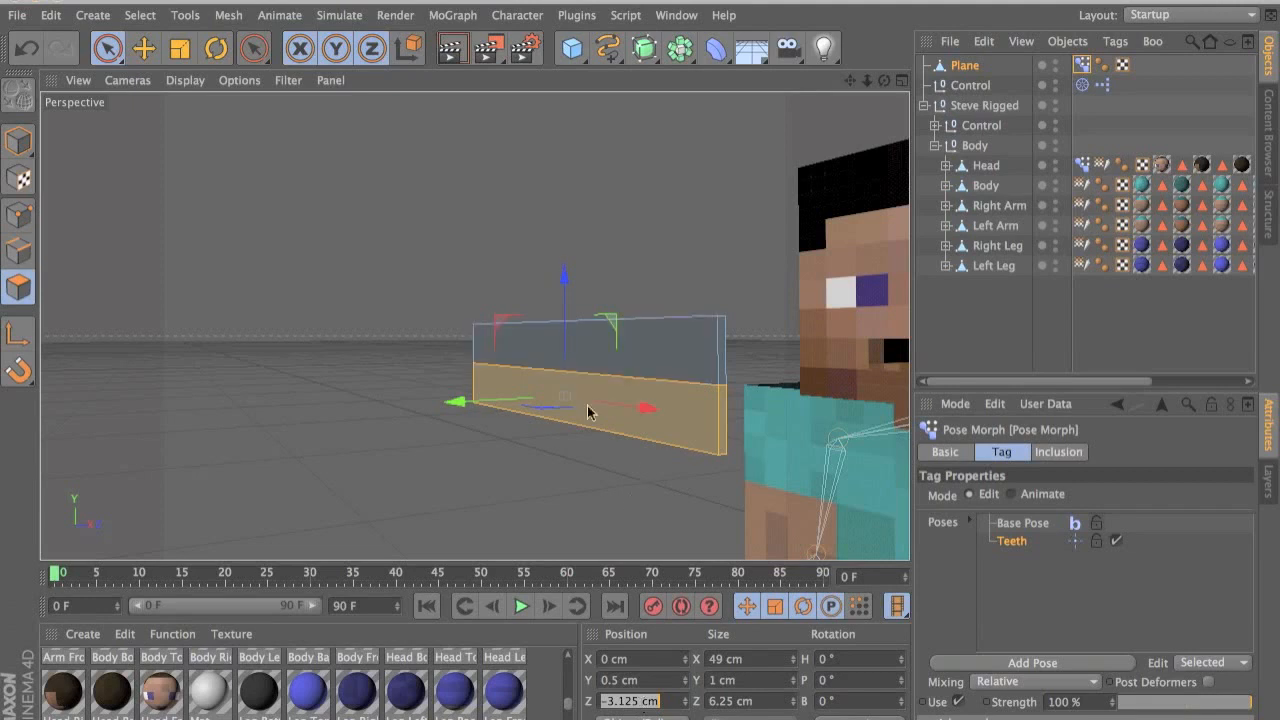
type("-6.25")
left_click(735, 701)
type("0")
key("Return")
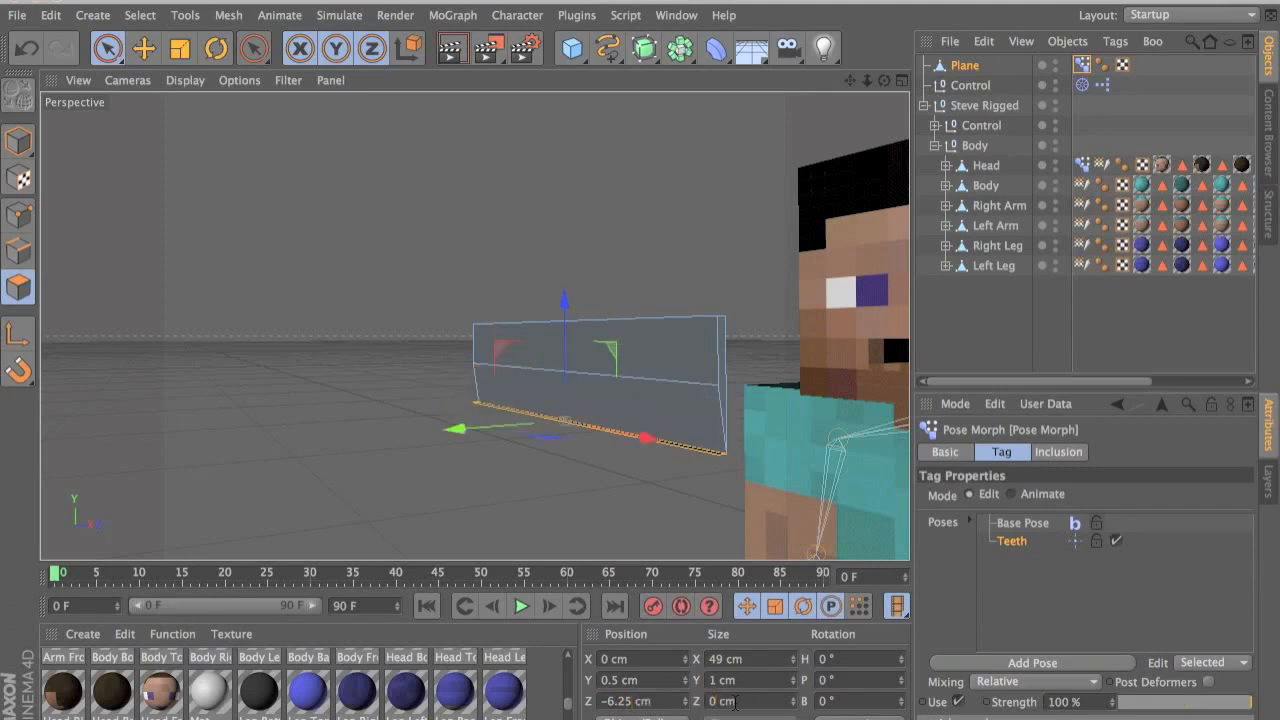
key("ctrl+z")
- Disconnect the selected lower-half polygons and flatten them at Z position -6.25 cm with Z size 0 cm
right_click(686, 437)
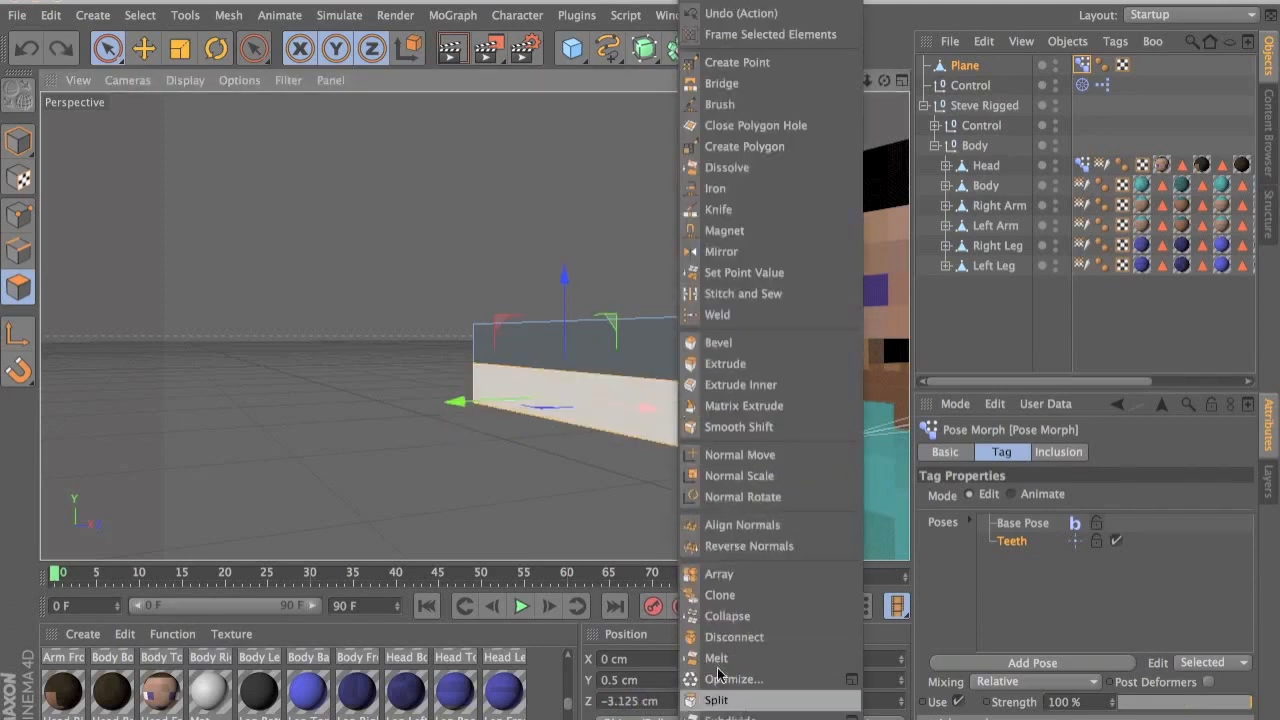
left_click(734, 637)
left_click(750, 667)
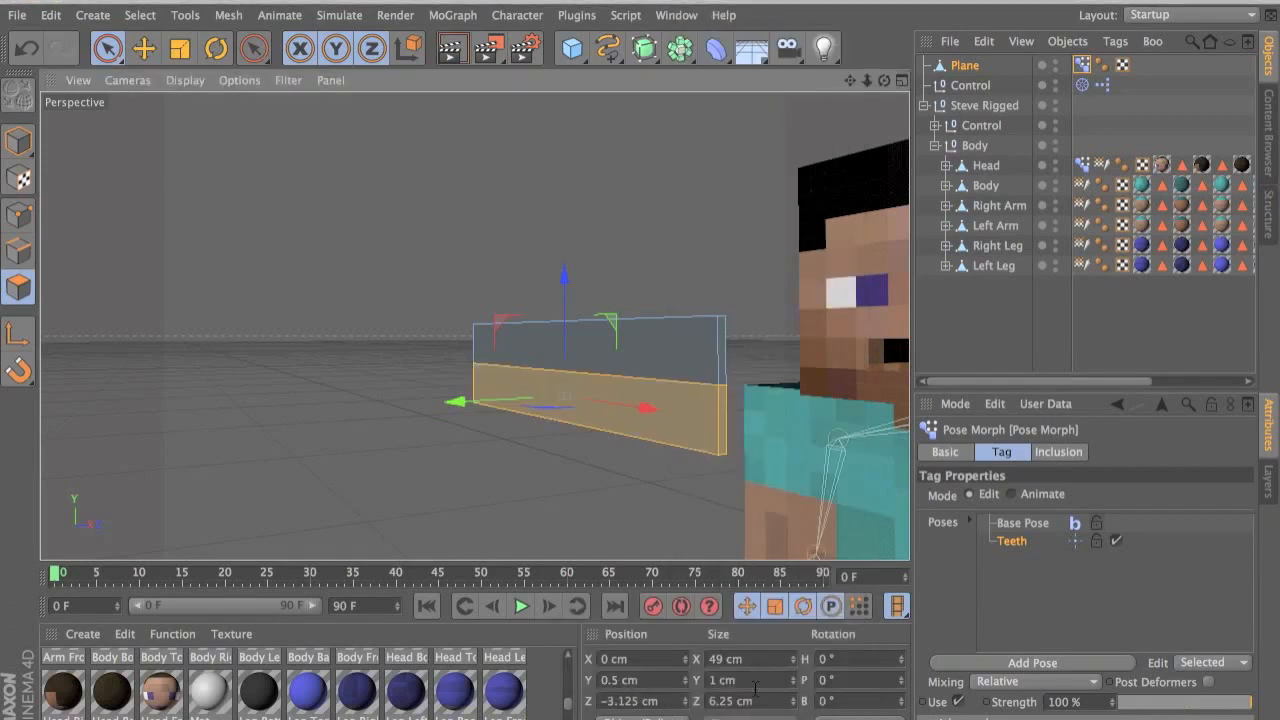
key("Tab")
type("-")
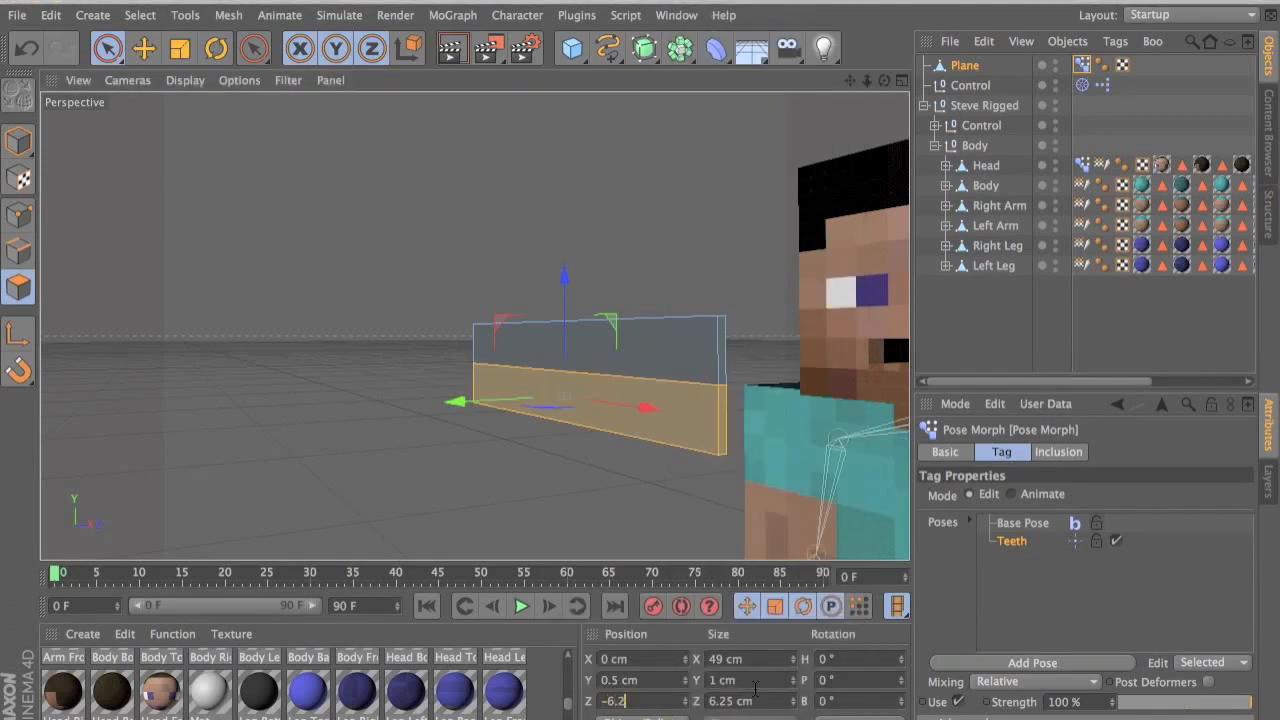
key("Return")
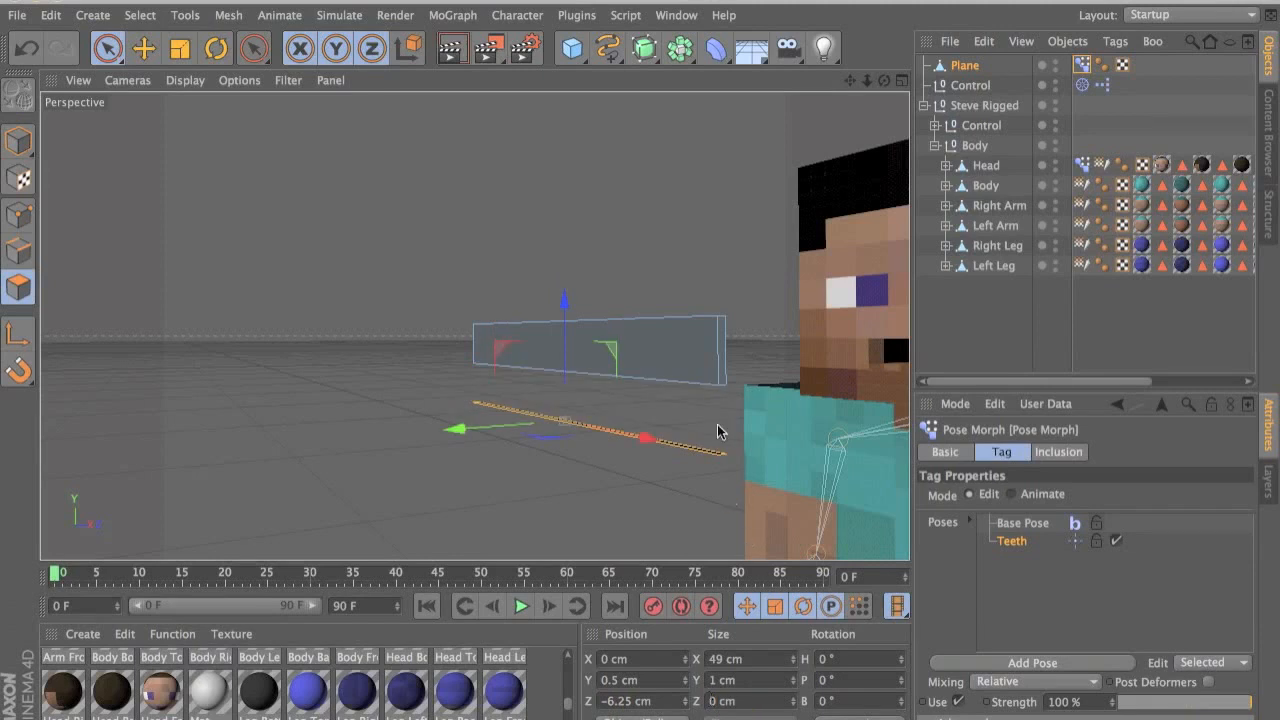
- Select the upper half's front polygon together with its two end faces
left_click(700, 380)
left_click_drag(697, 394, 396, 418, "alt")
left_click(691, 394, "shift")
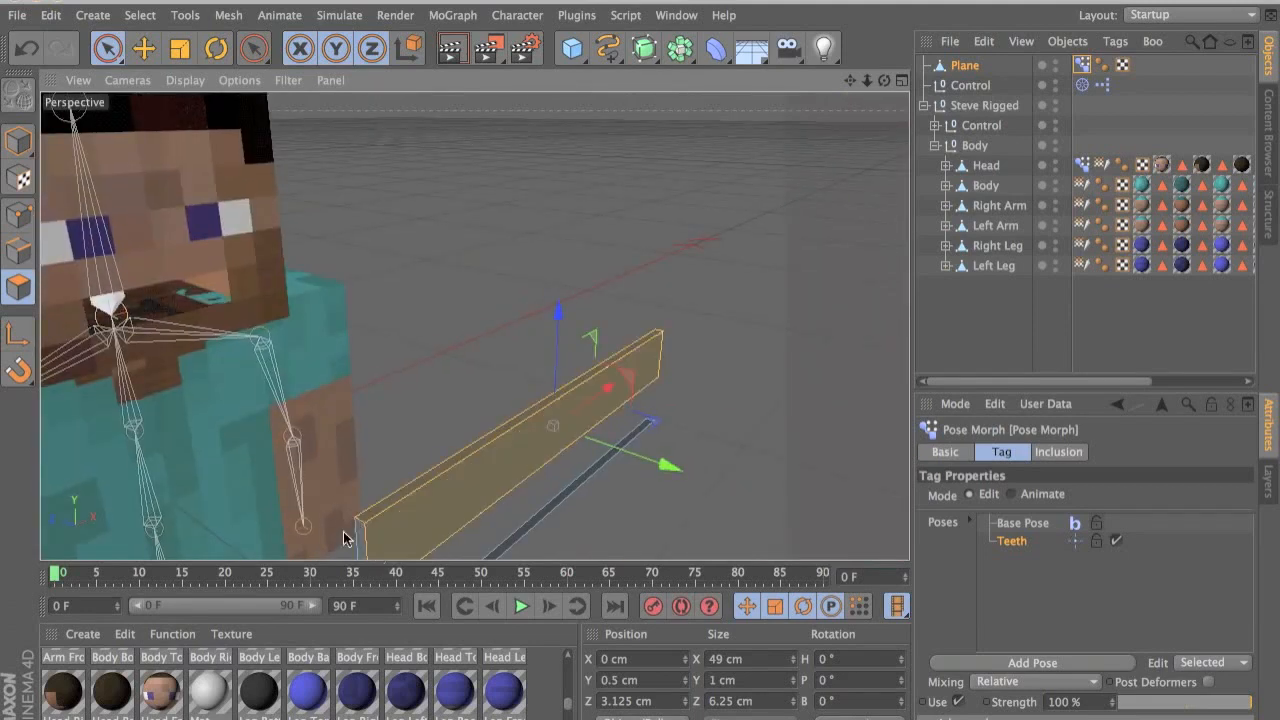
left_click_drag(366, 543, 411, 513, "alt")
- Flatten the selected upper half at Z position 6.25 cm with Z size 0 cm
left_click(634, 703)
double_click(634, 703)
type("6.25")
double_click(708, 701)
type("0")
key("Return")
- Switch the plane's Pose Morph tag to Animate mode and set the Teeth strength to 0%
left_click_drag(644, 463, 754, 413, "alt")
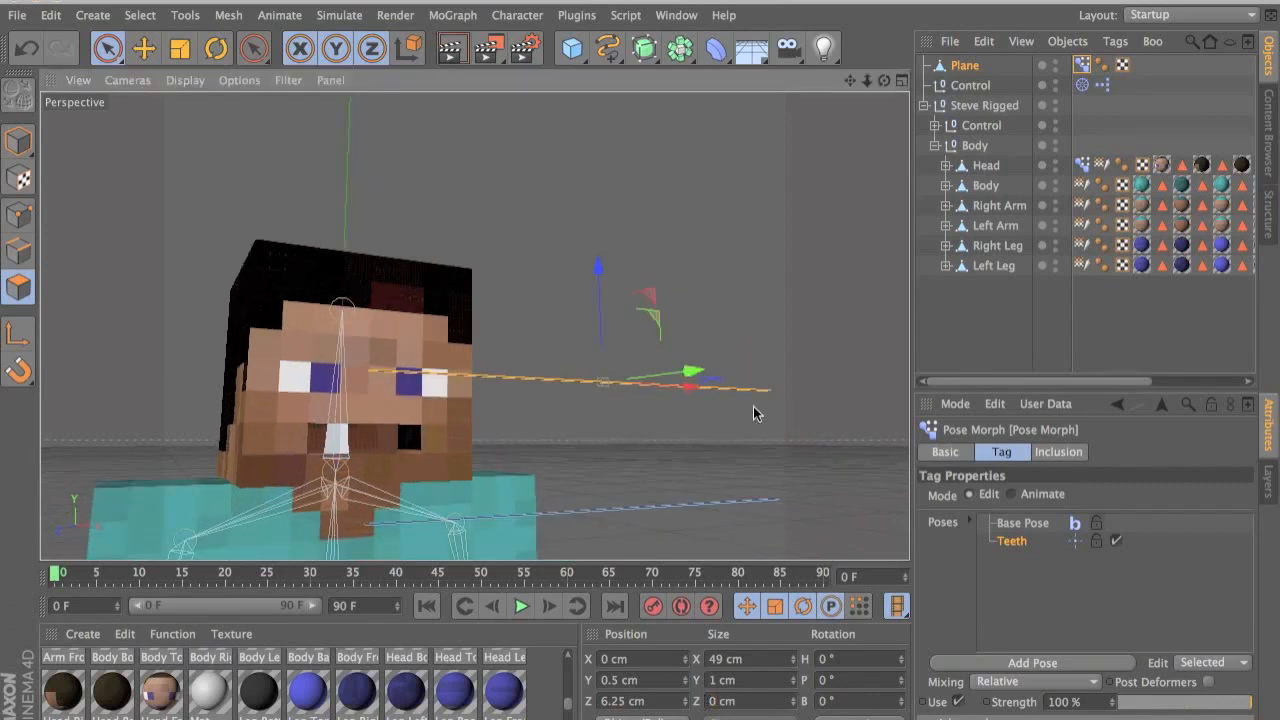
left_click_drag(715, 513, 614, 503, "alt")
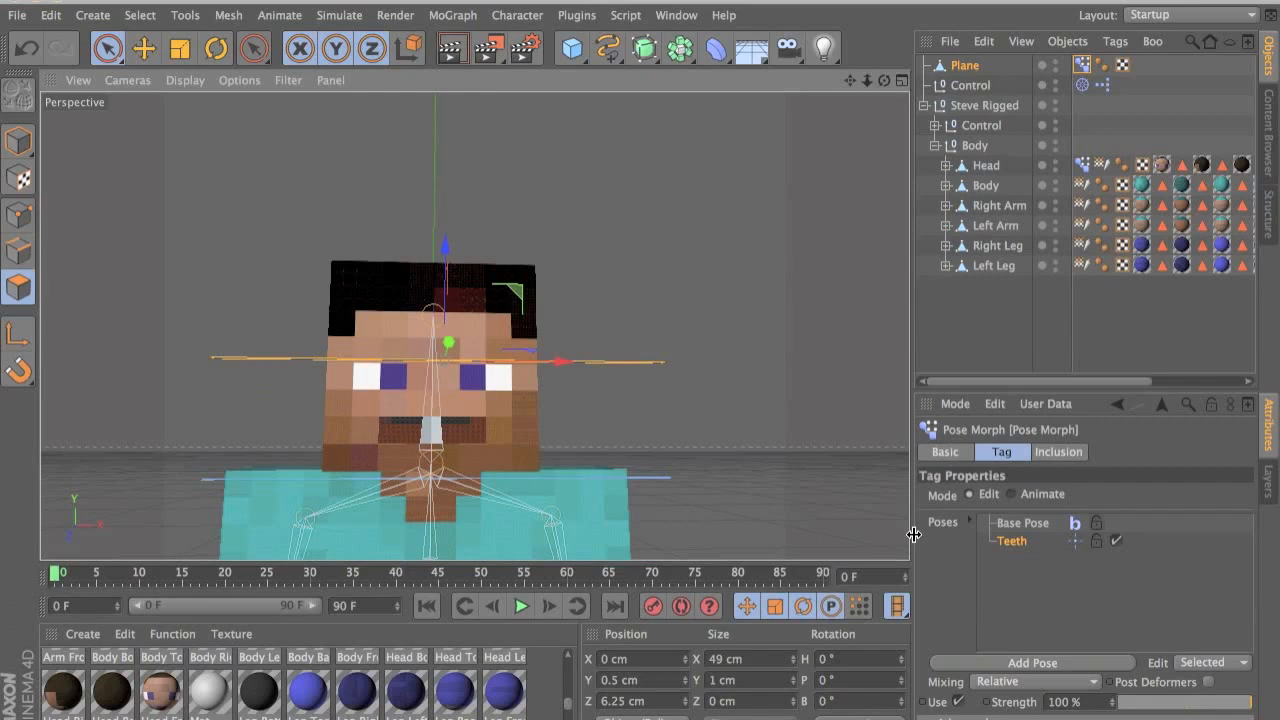
left_click(1015, 494)
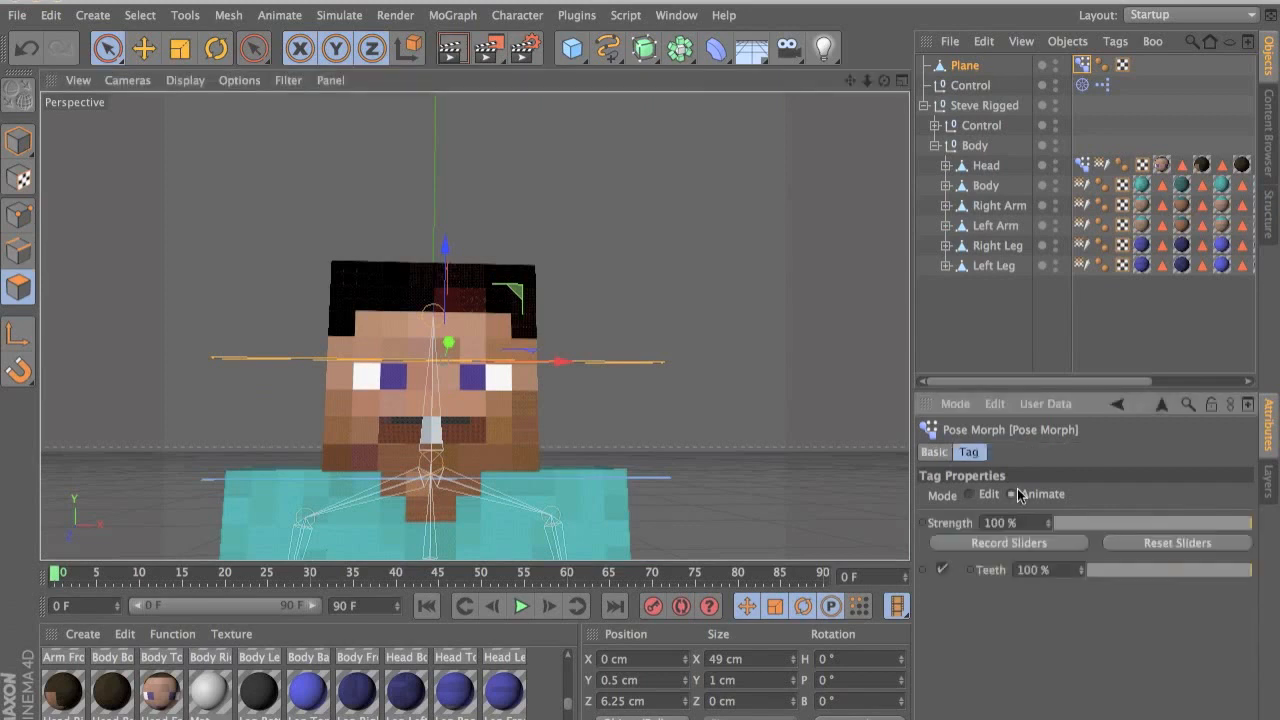
left_click_drag(1109, 567, 943, 569)
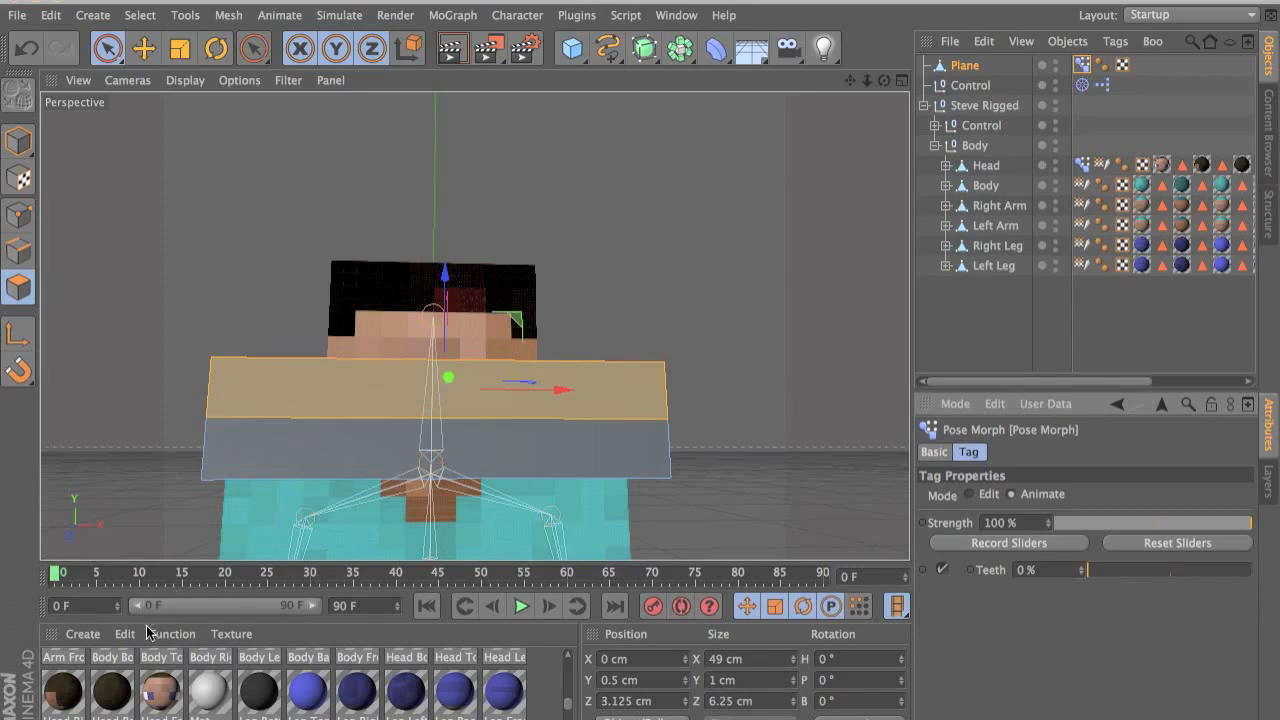
- Apply the white Mat.1 material to the plane
scroll(224, 698, "down", 3)
scroll(340, 712, "down", 2)
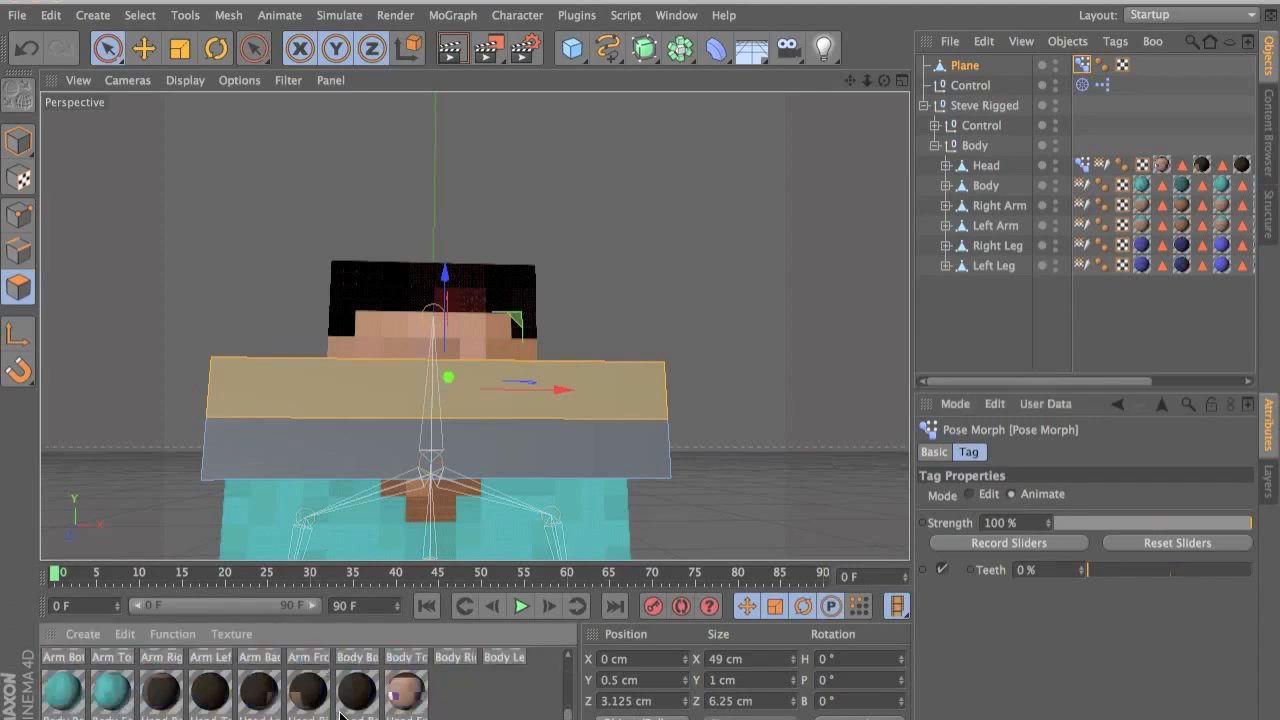
scroll(198, 698, "down", 2)
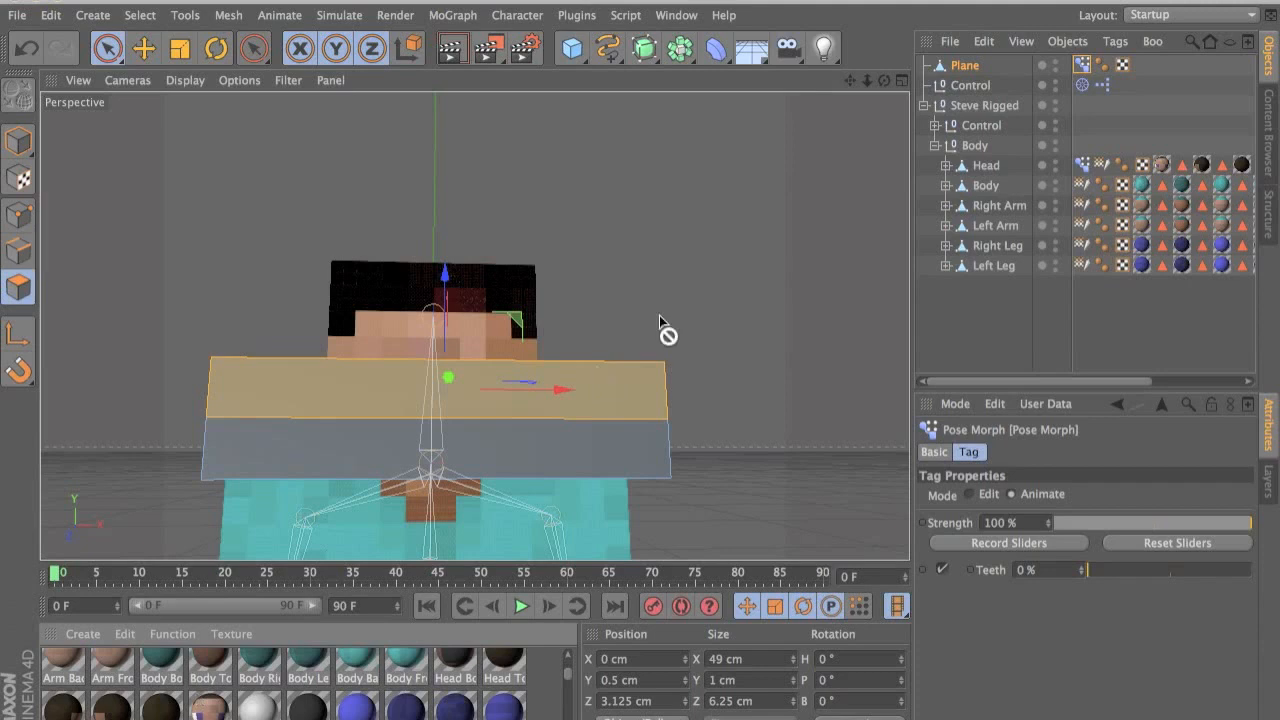
left_click_drag(929, 108, 962, 68)
left_click_drag(588, 384, 496, 446, "alt")
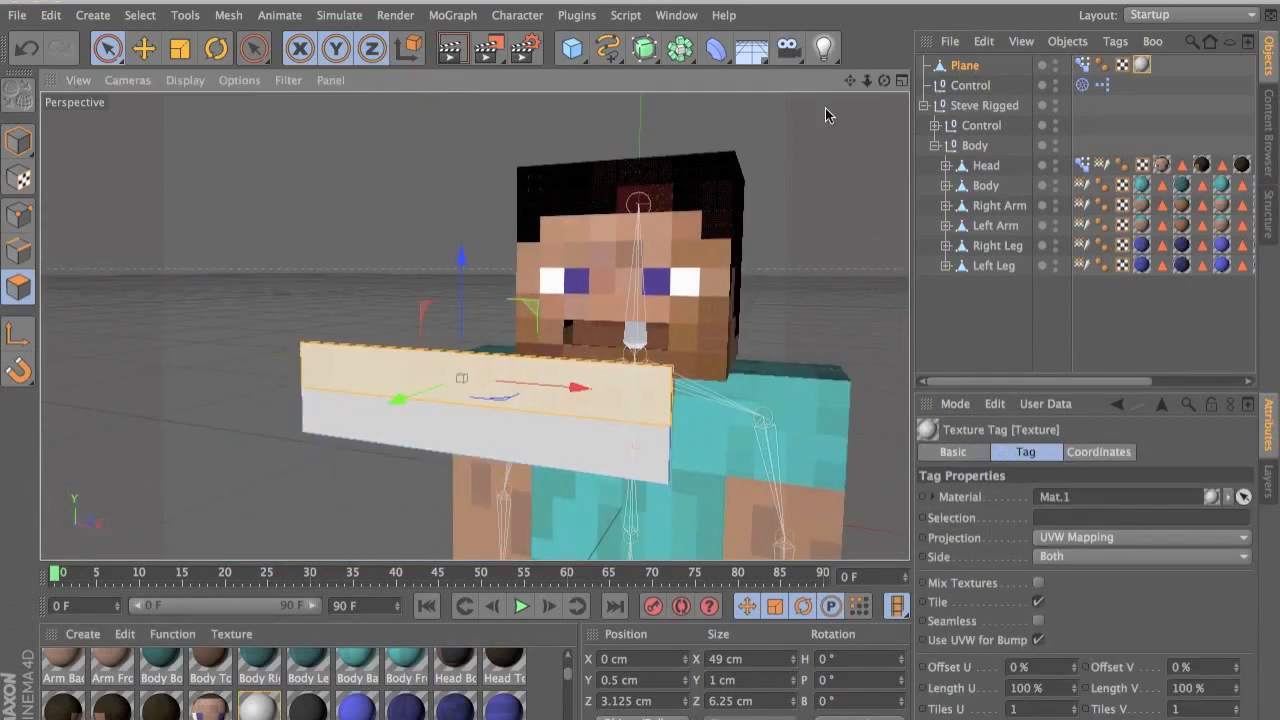
- Move the whole plane back into the mouth opening, to about Z -23 cm
left_click(28, 147)
left_click_drag(417, 420, 597, 355)
left_click_drag(597, 355, 666, 356, "alt")
scroll(667, 356, "up", 3)
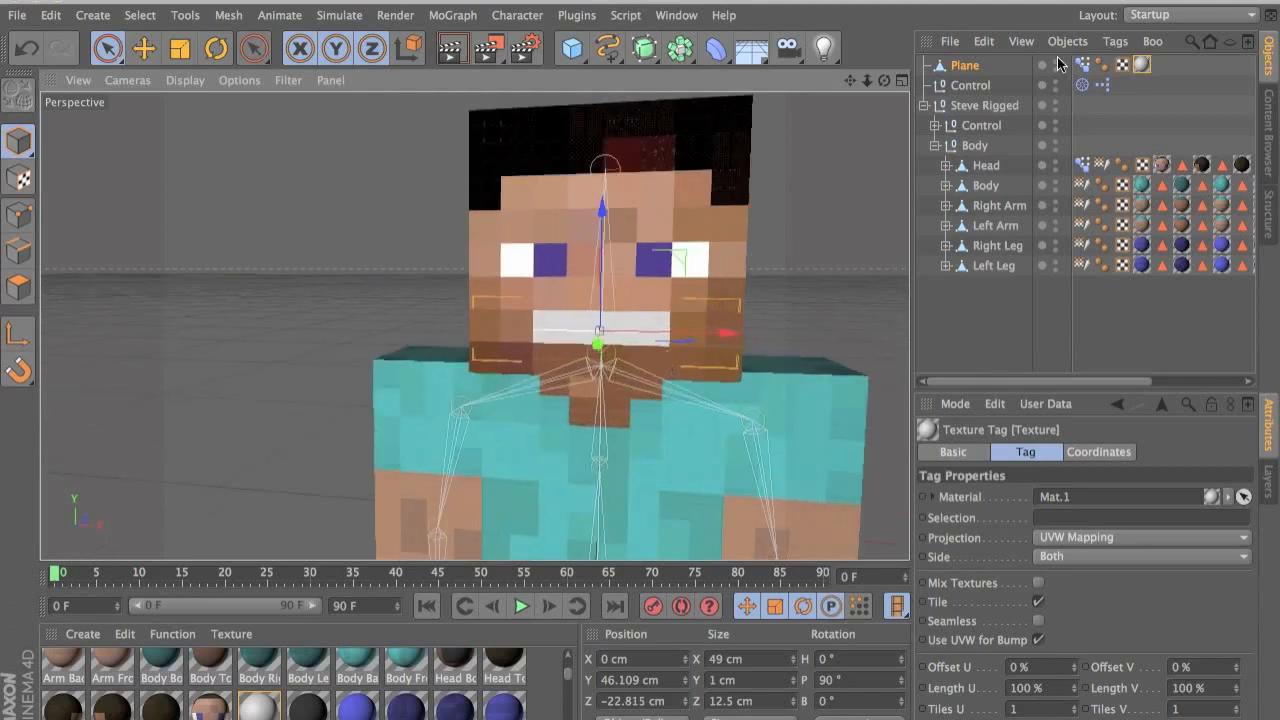
- Add the plane's Pose Morph tag to the Control null's XPresso graph and give its node a Teeth Strength input
double_click(1100, 85)
left_click_drag(1082, 66, 518, 290)
left_click(517, 290)
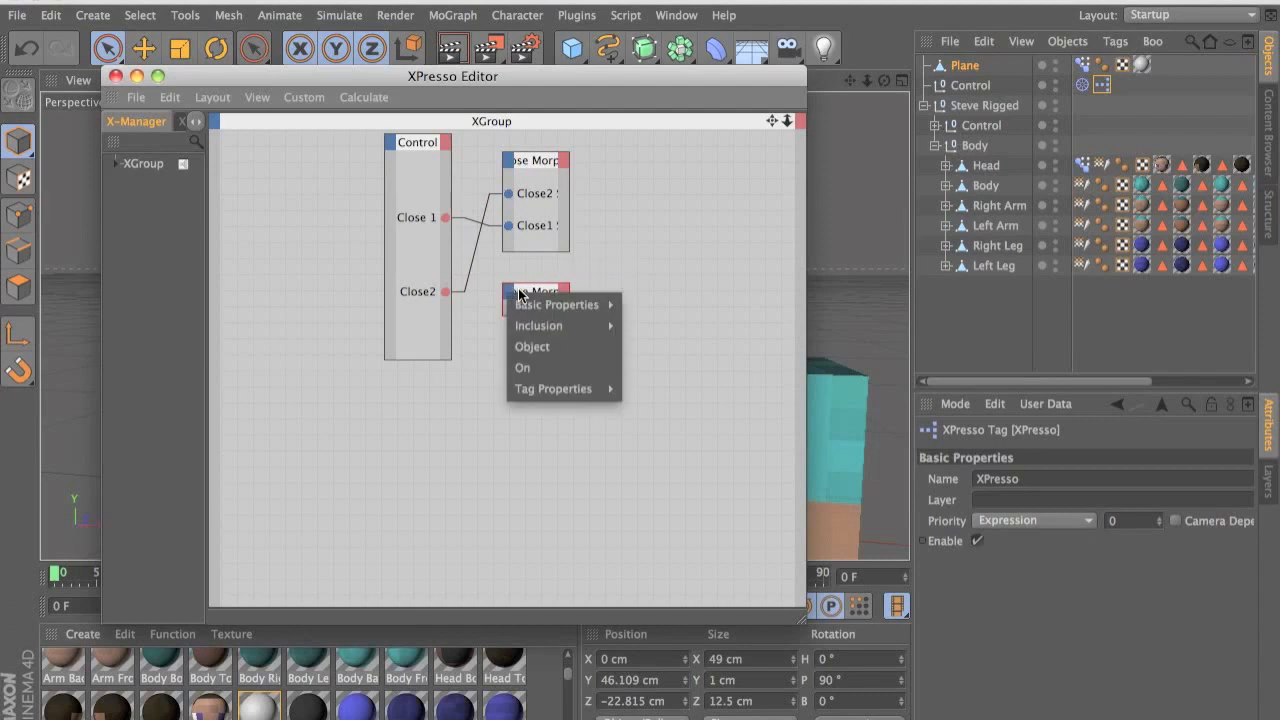
mouse_move(589, 390)
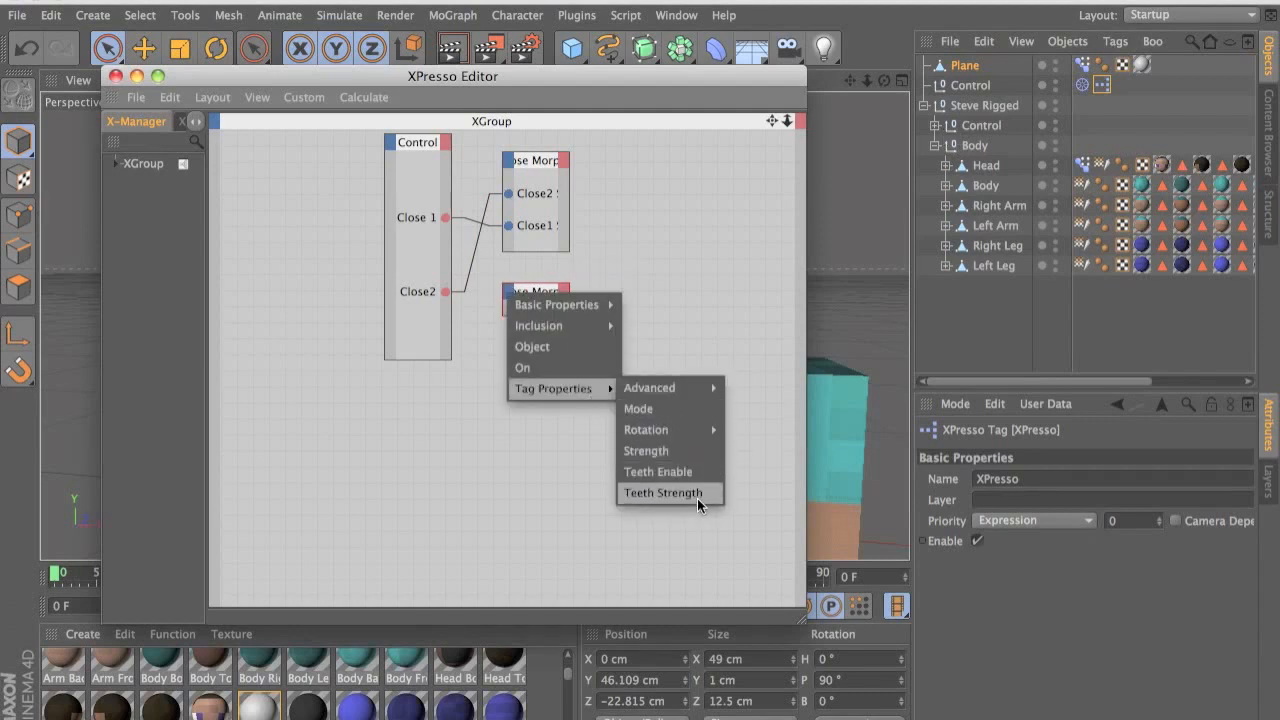
left_click(662, 493)
- Add a Teeth output to the Control node, wire it to the plane Pose Morph's Teeth Strength input, and close the XPresso Editor
left_click(461, 280)
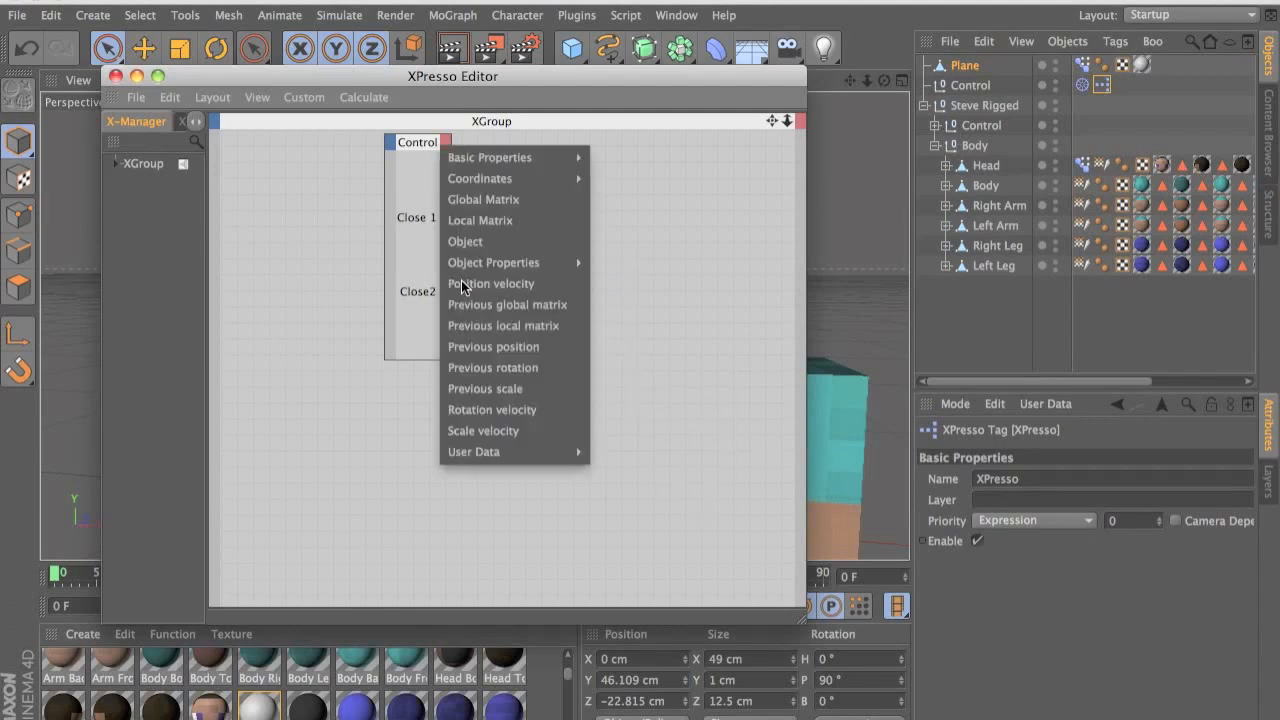
mouse_move(571, 451)
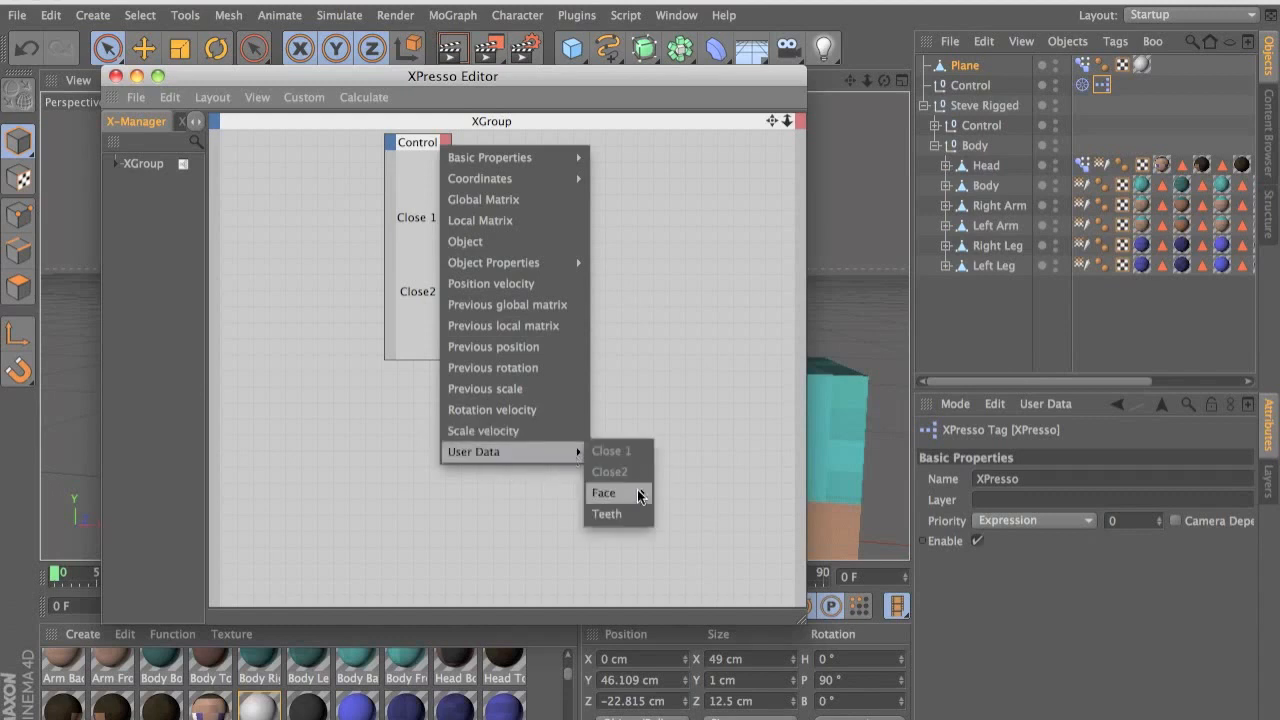
left_click(606, 513)
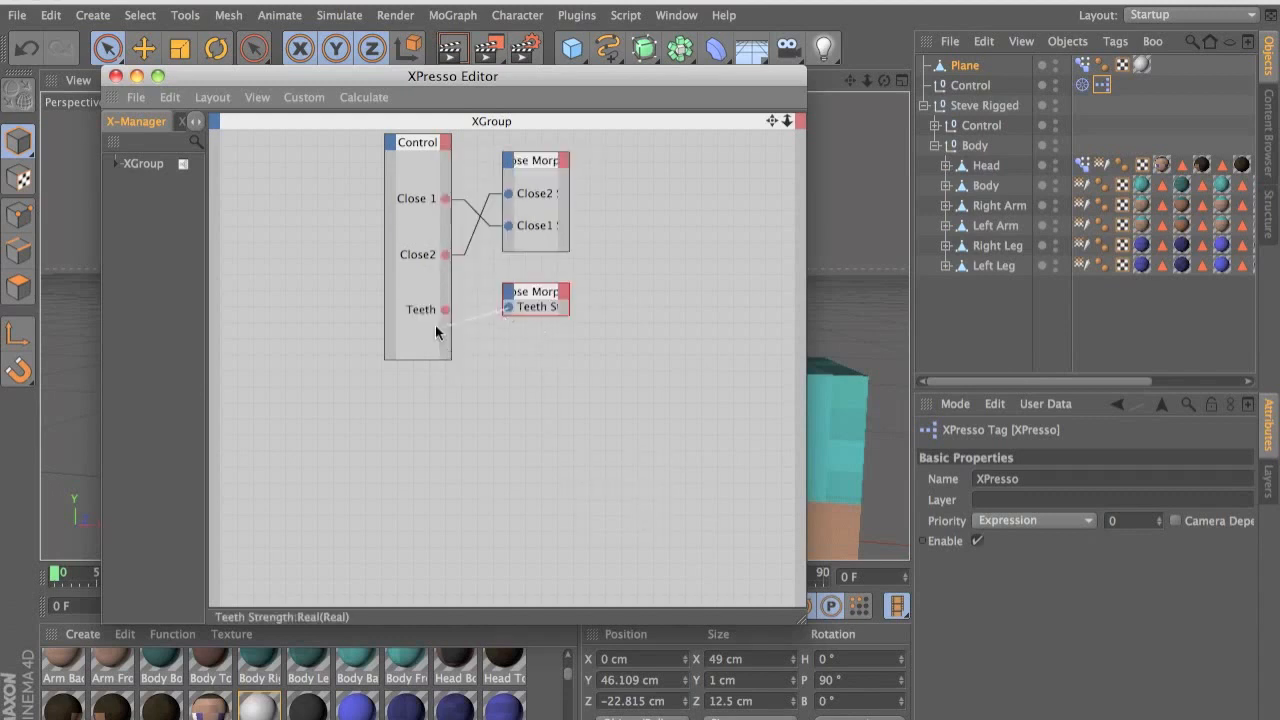
left_click_drag(446, 318, 444, 310)
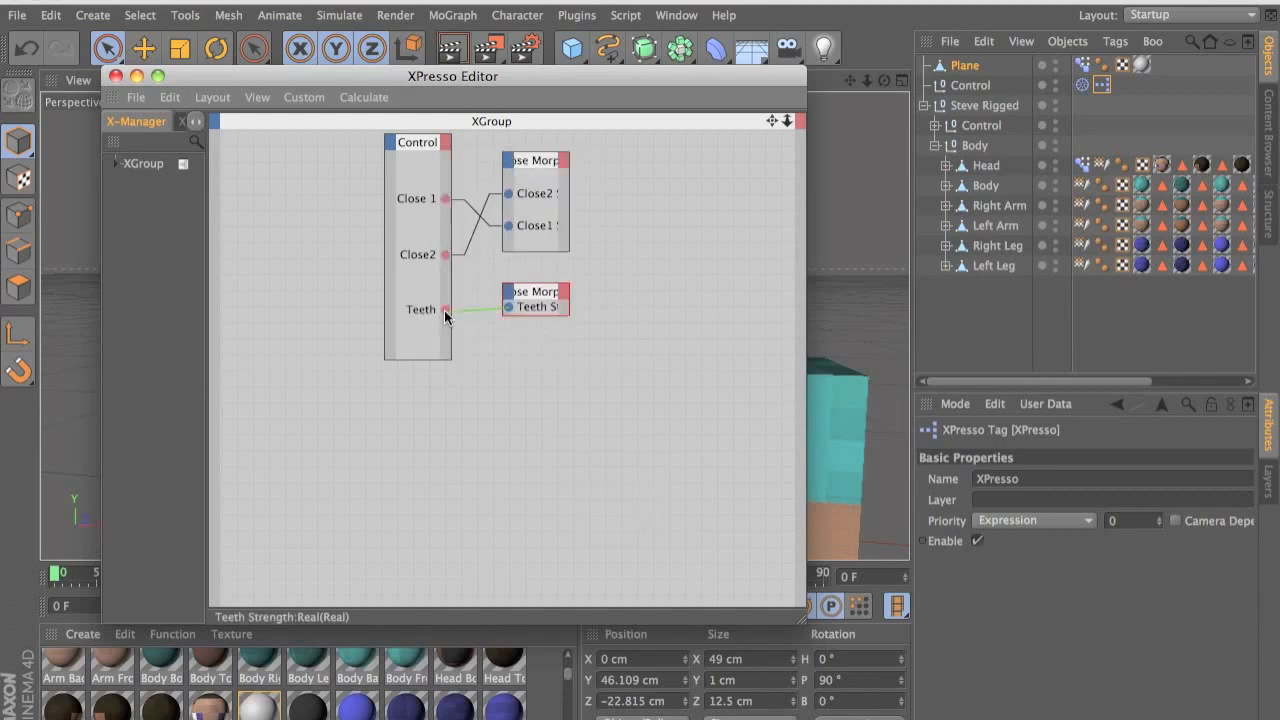
left_click(111, 76)
- Pose the mouth open with the Control null's user data, leaving Close 1 and Close2 at 0%, and render the view
left_click_drag(372, 223, 422, 223, "alt")
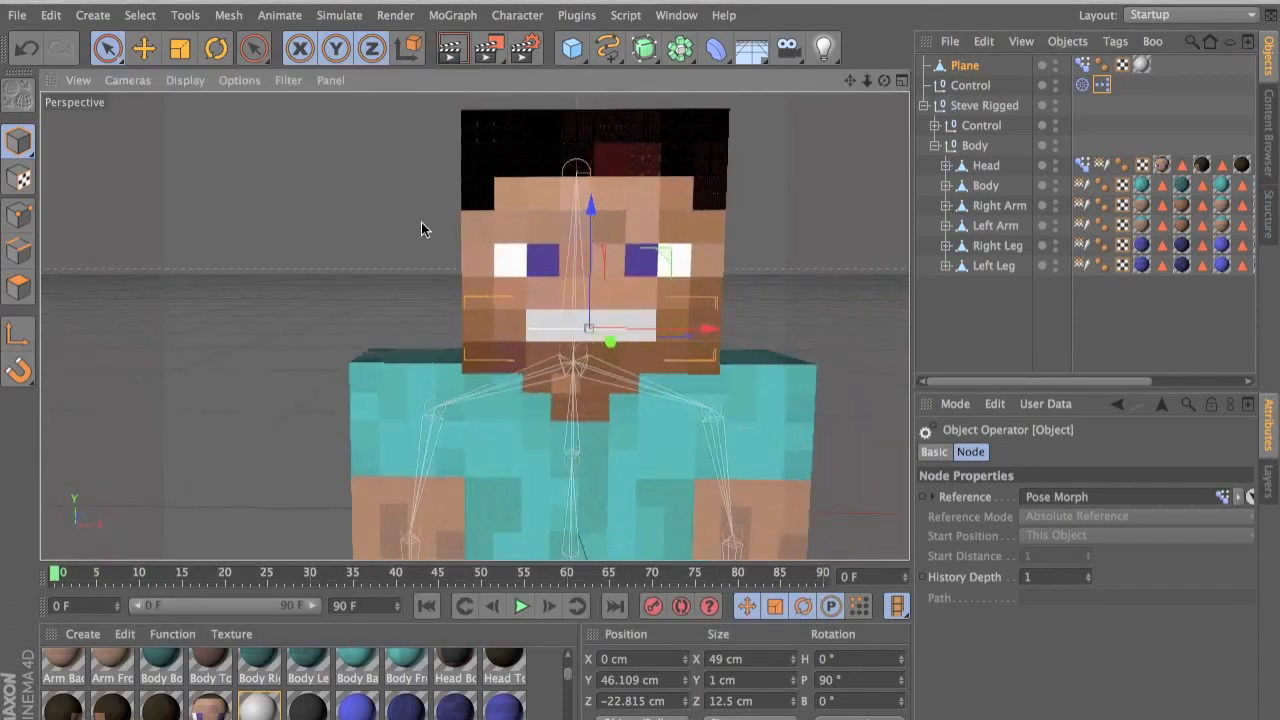
middle_click_drag(422, 223, 320, 262, "alt")
scroll(763, 390, "up", 5)
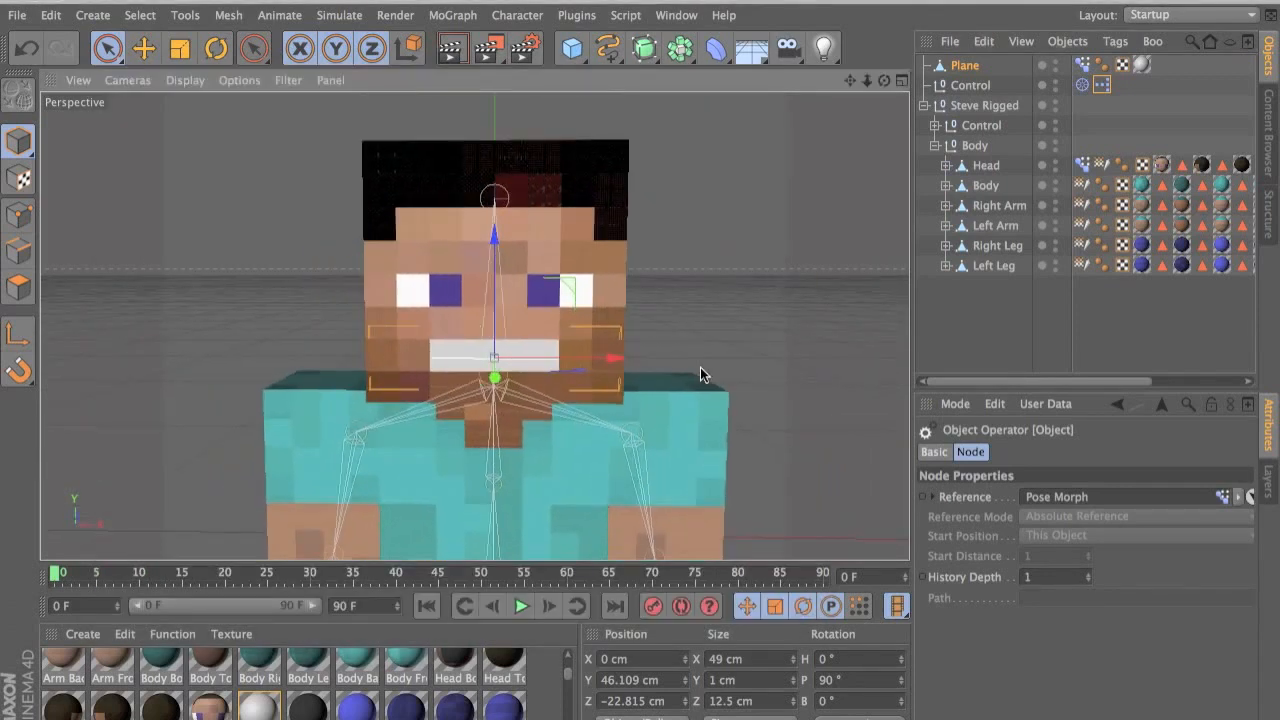
left_click(970, 85)
left_click_drag(1048, 699, 1000, 696)
left_click_drag(1010, 650, 1100, 718)
scroll(1087, 714, "down", 1)
left_click(451, 52)
left_click_drag(640, 390, 692, 367, "alt")
scroll(692, 301, "down", 4)
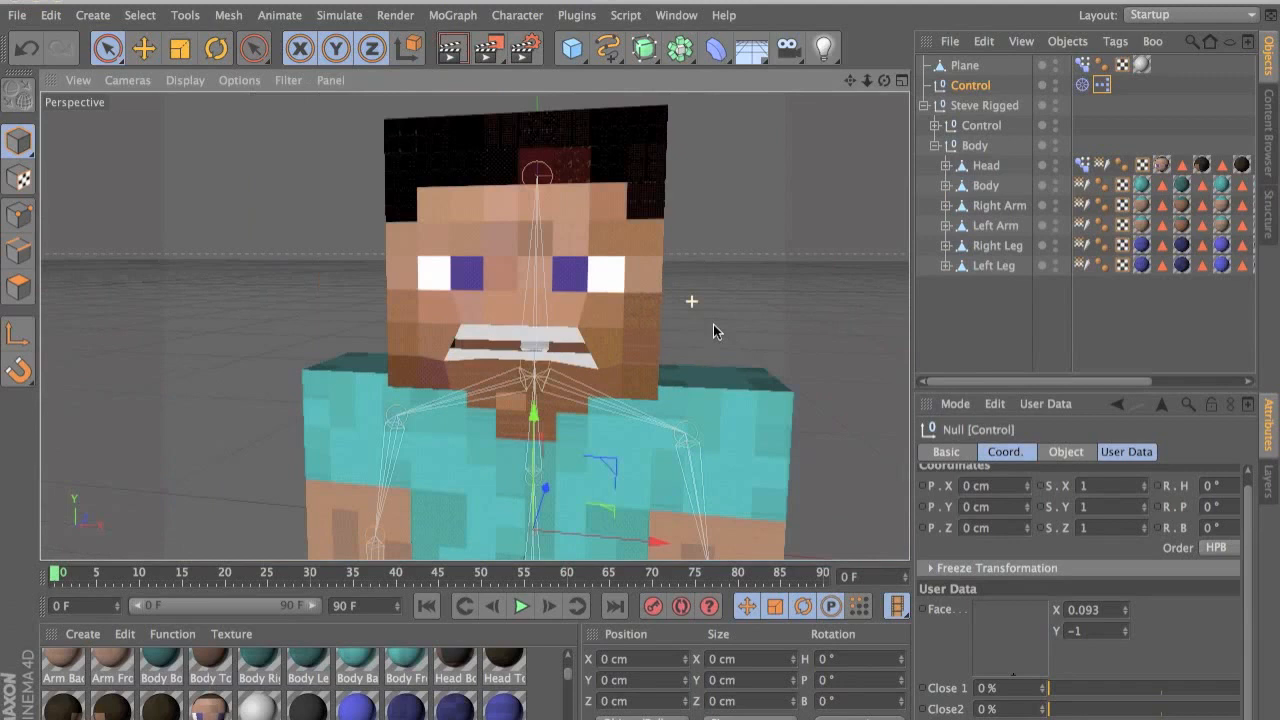
- Move the teeth plane into Steve Rigged's Body group above Head and bind it to the head joint, Joint.4
left_click(964, 66)
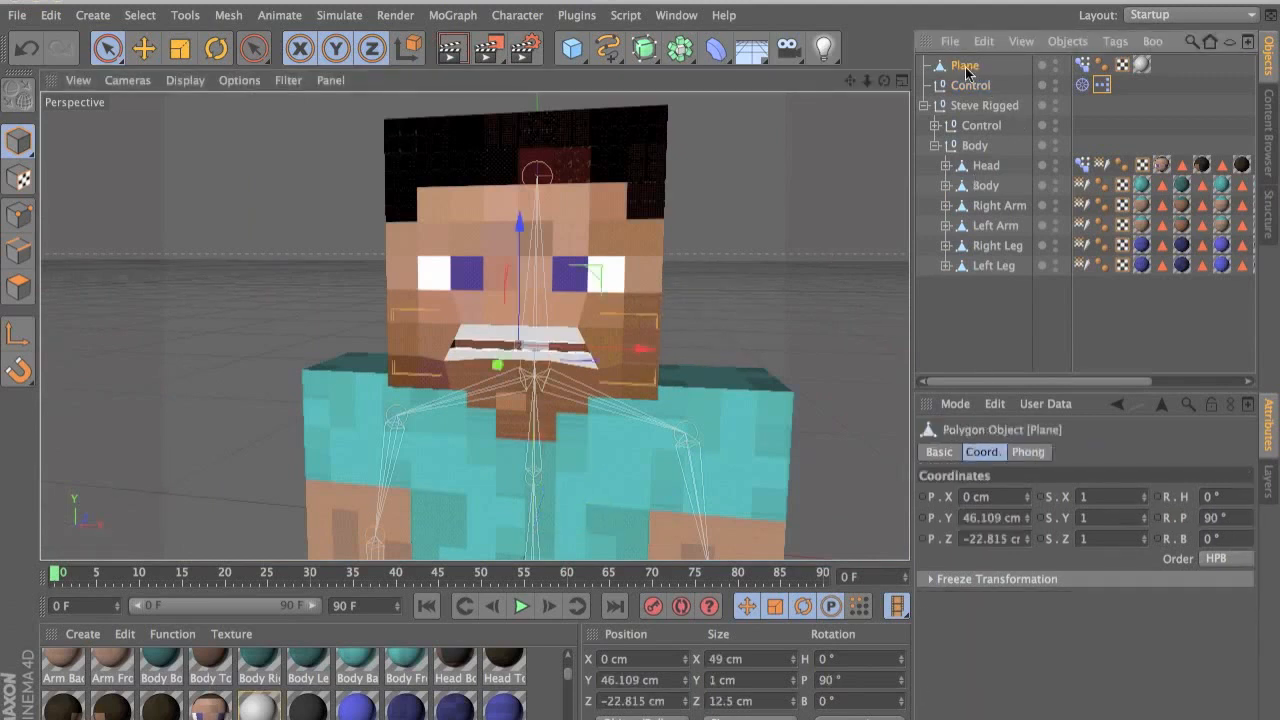
left_click_drag(997, 175, 995, 174)
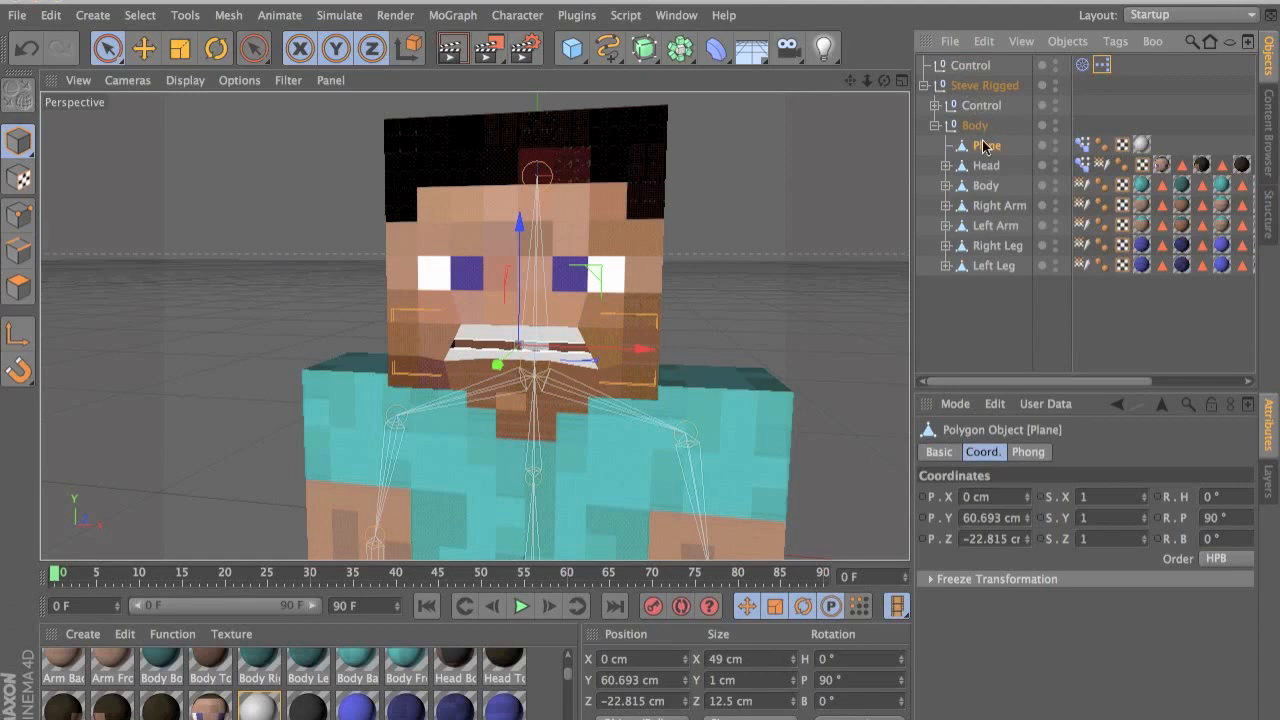
left_click(944, 113)
left_click(932, 107)
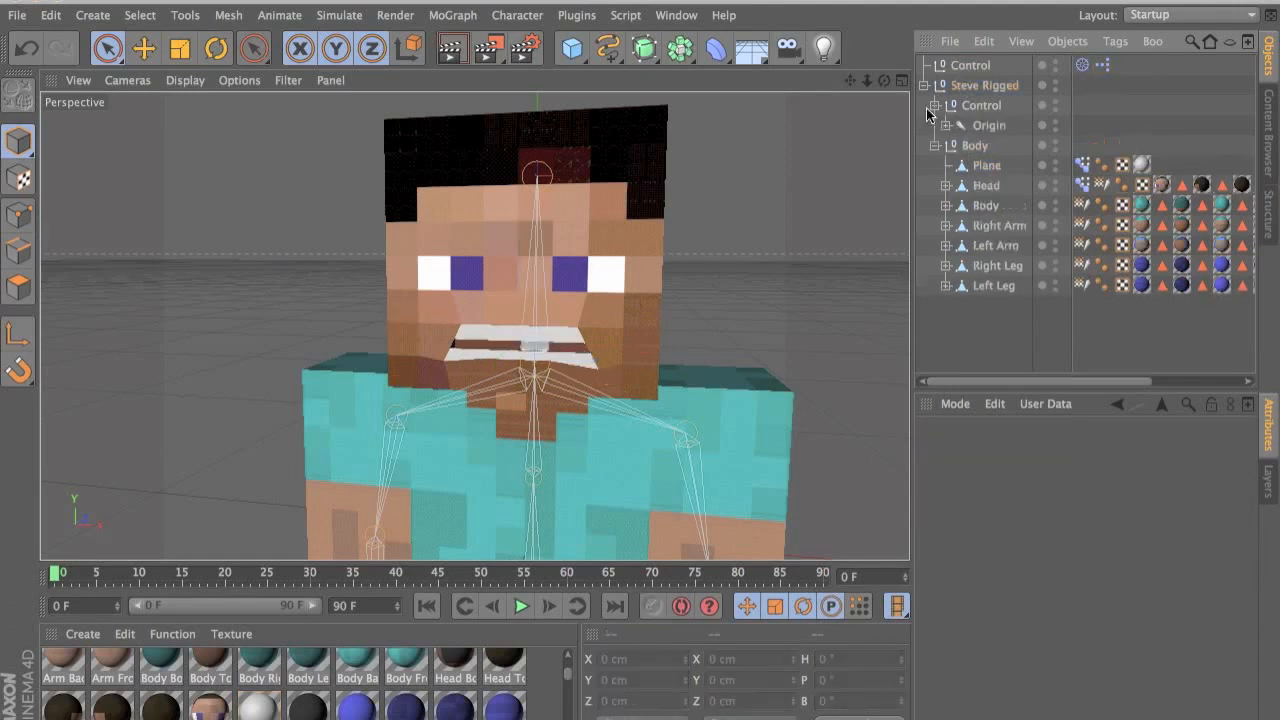
left_click(946, 125)
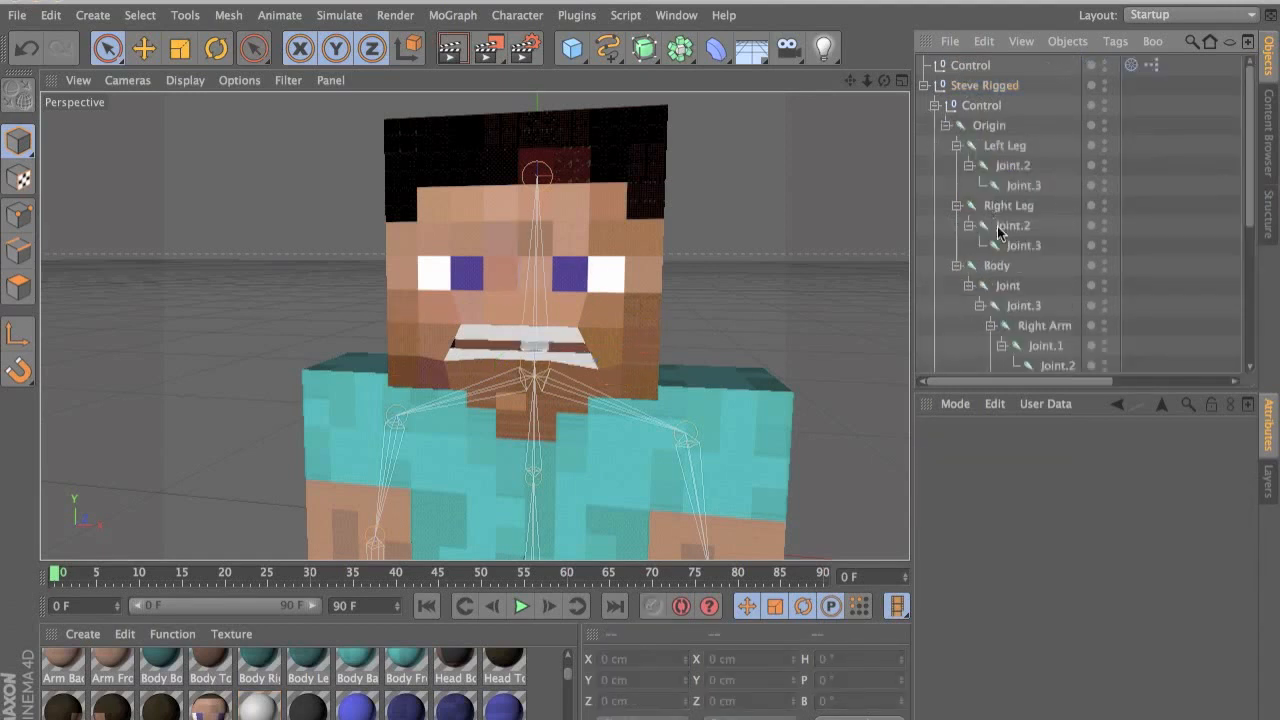
scroll(1000, 233, "down", 4)
left_click(1050, 182)
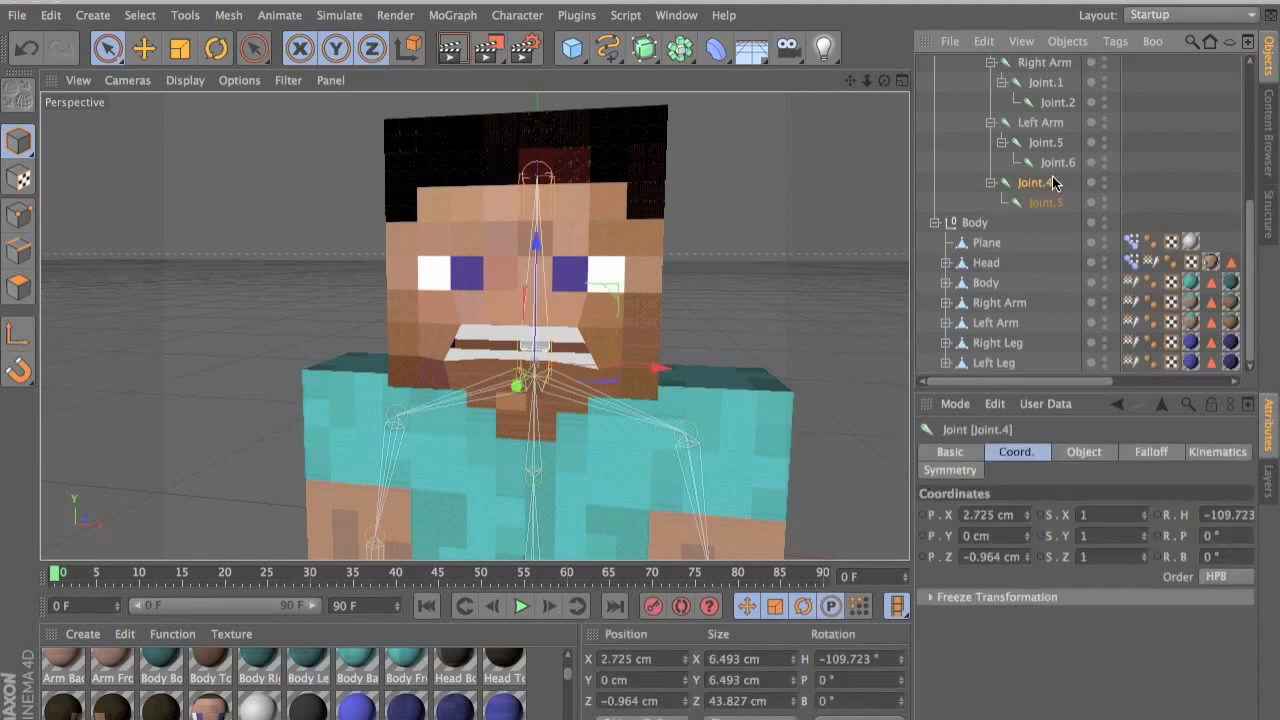
left_click(986, 242, "ctrl")
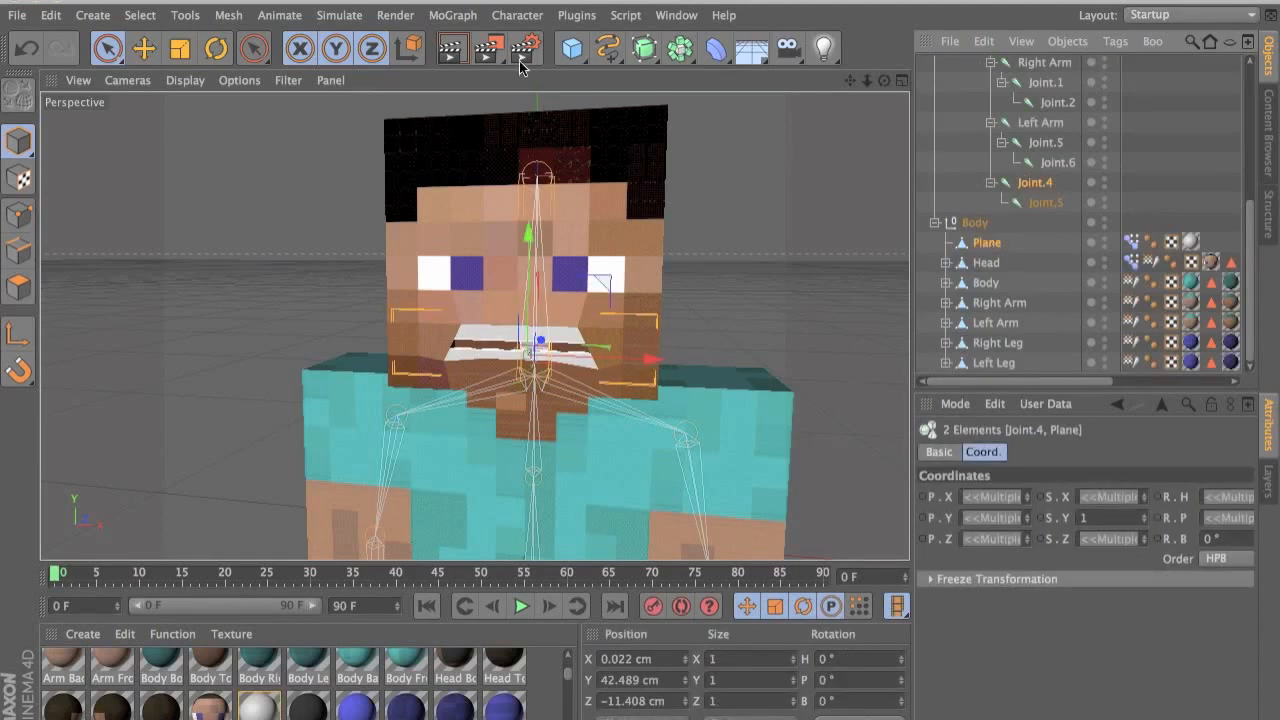
left_click(517, 15)
mouse_move(557, 65)
left_click(690, 90)
- Rotate Joint.4 to test how the teeth plane follows the head, and undo the rotation
left_click(1030, 182)
key("r")
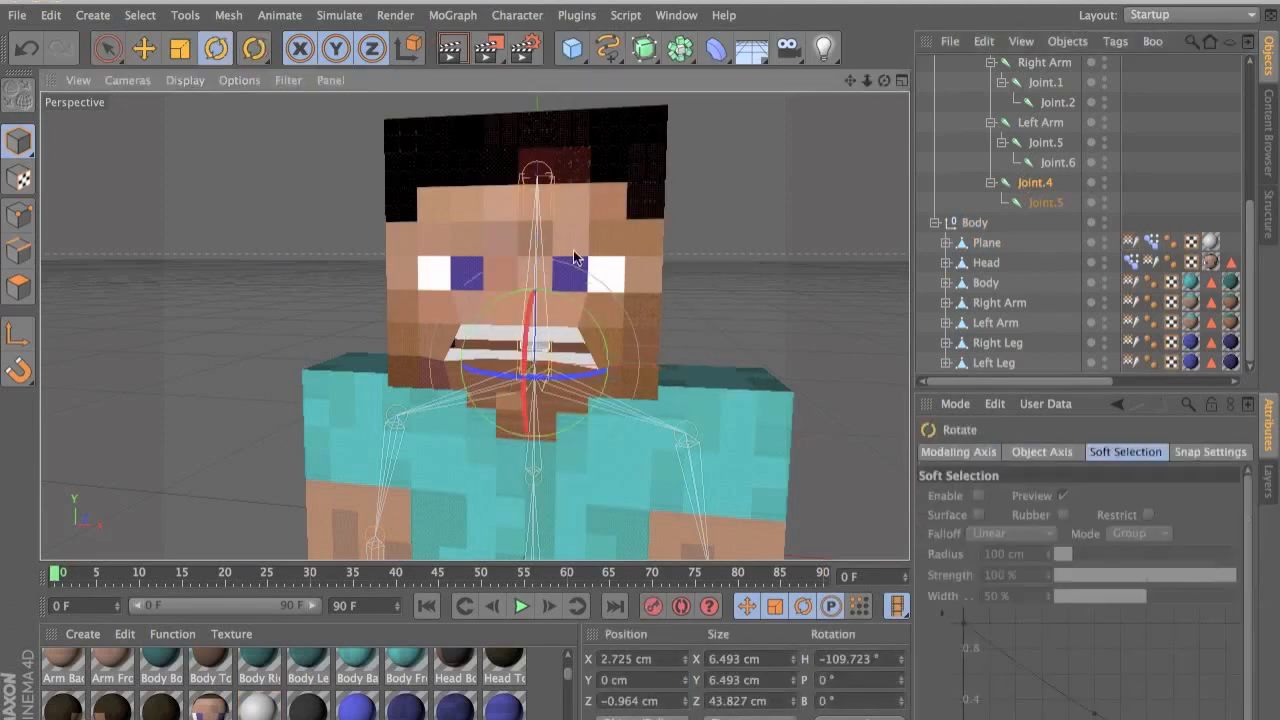
left_click_drag(568, 374, 519, 320)
key("ctrl+z")
- Delete the Head object's Weight tag and its Skin deformer
left_click(988, 262)
left_click(1150, 266)
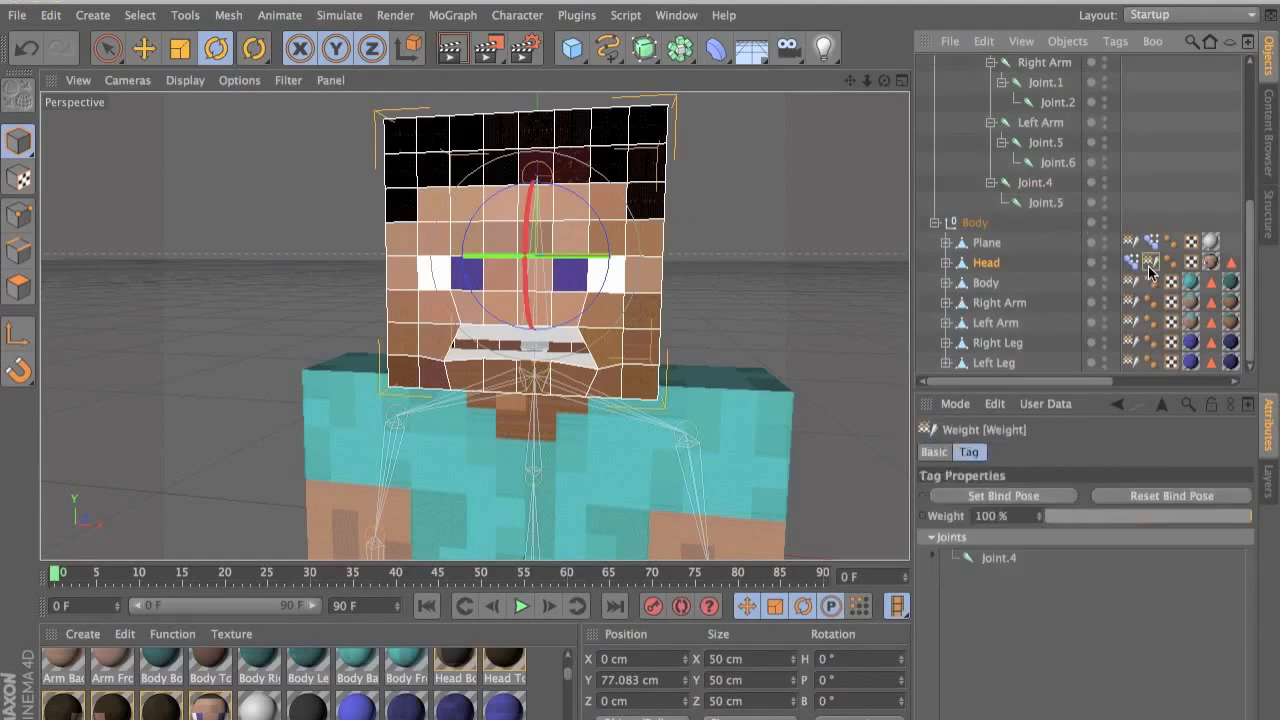
key("Delete")
left_click(945, 268)
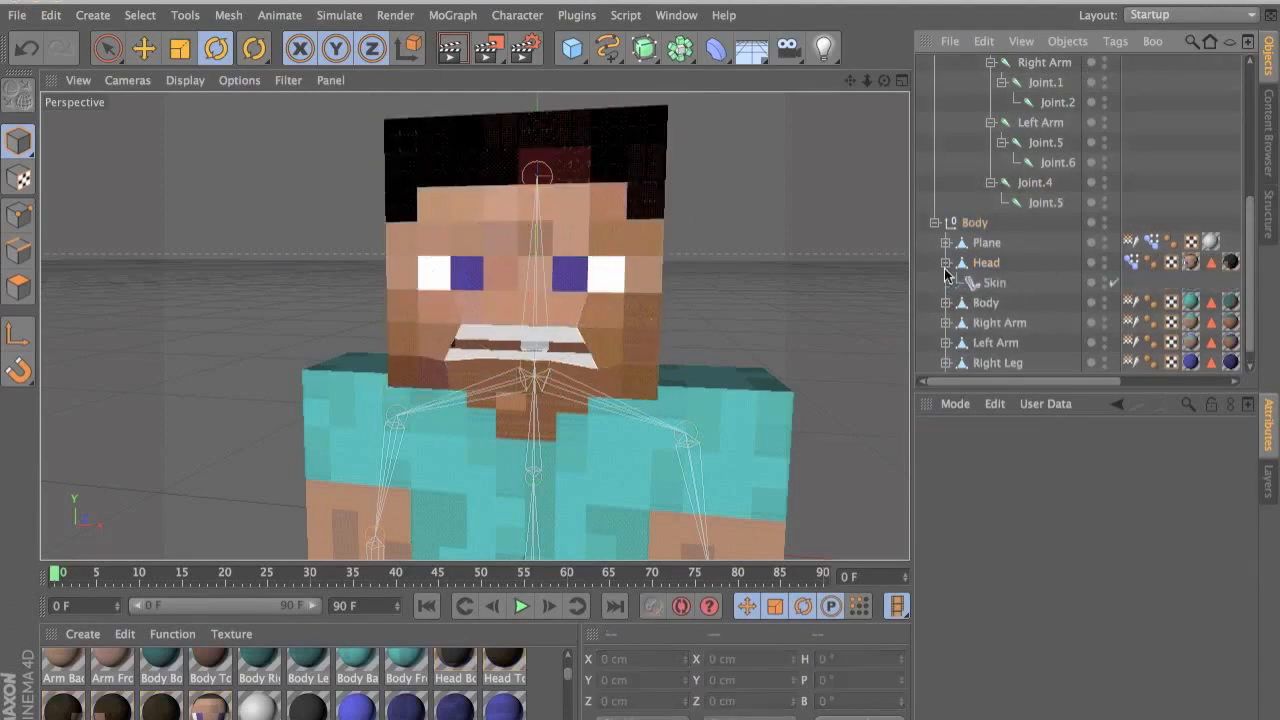
left_click(978, 288)
key("Delete")
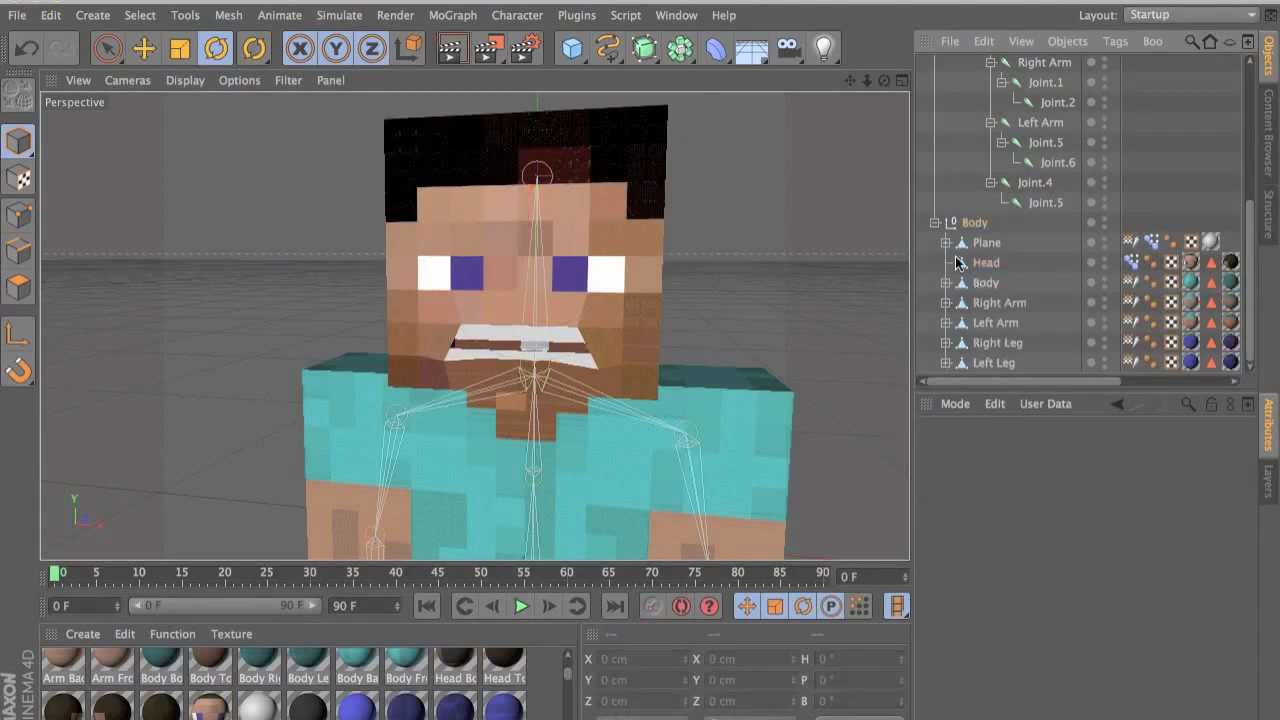
- Bind the Head object to Joint.4 again
left_click(958, 262)
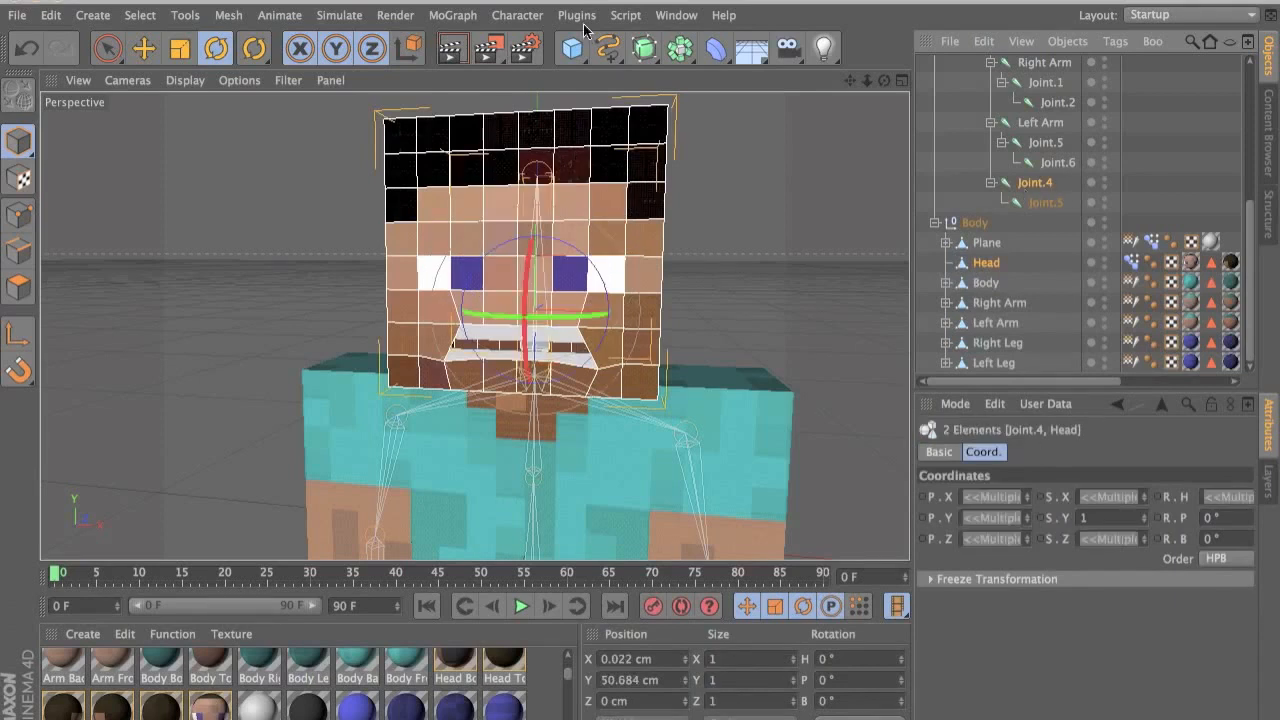
left_click(517, 15)
mouse_move(560, 66)
left_click(657, 93)
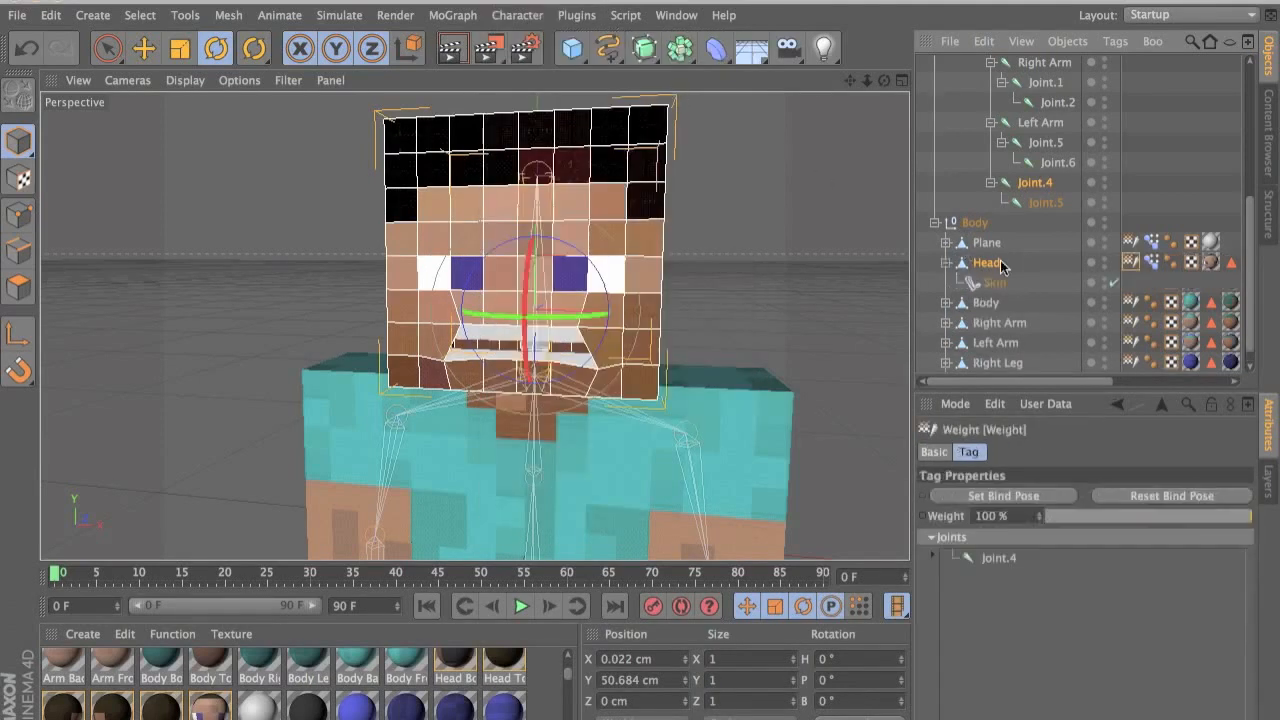
- Rotate Joint.4 to test the rebound head together with the teeth, and undo the rotation
left_click(1045, 187)
left_click(630, 276)
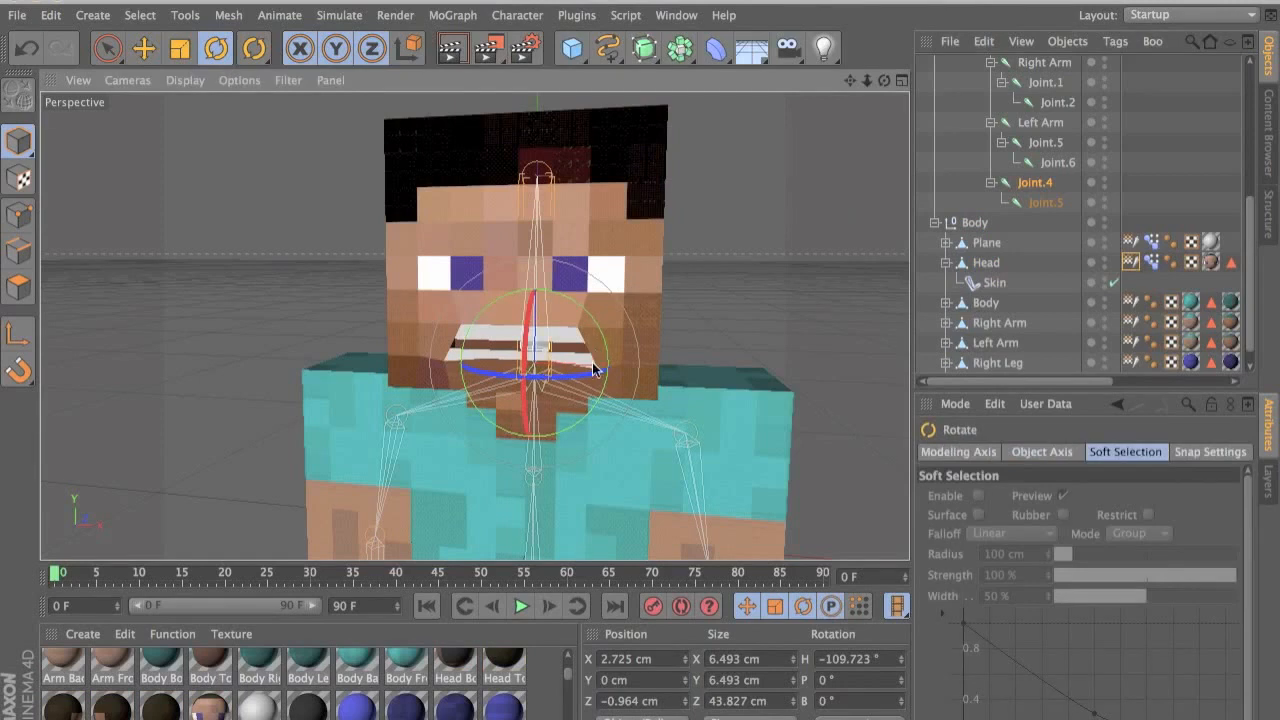
left_click_drag(593, 371, 497, 363)
key("ctrl+z")
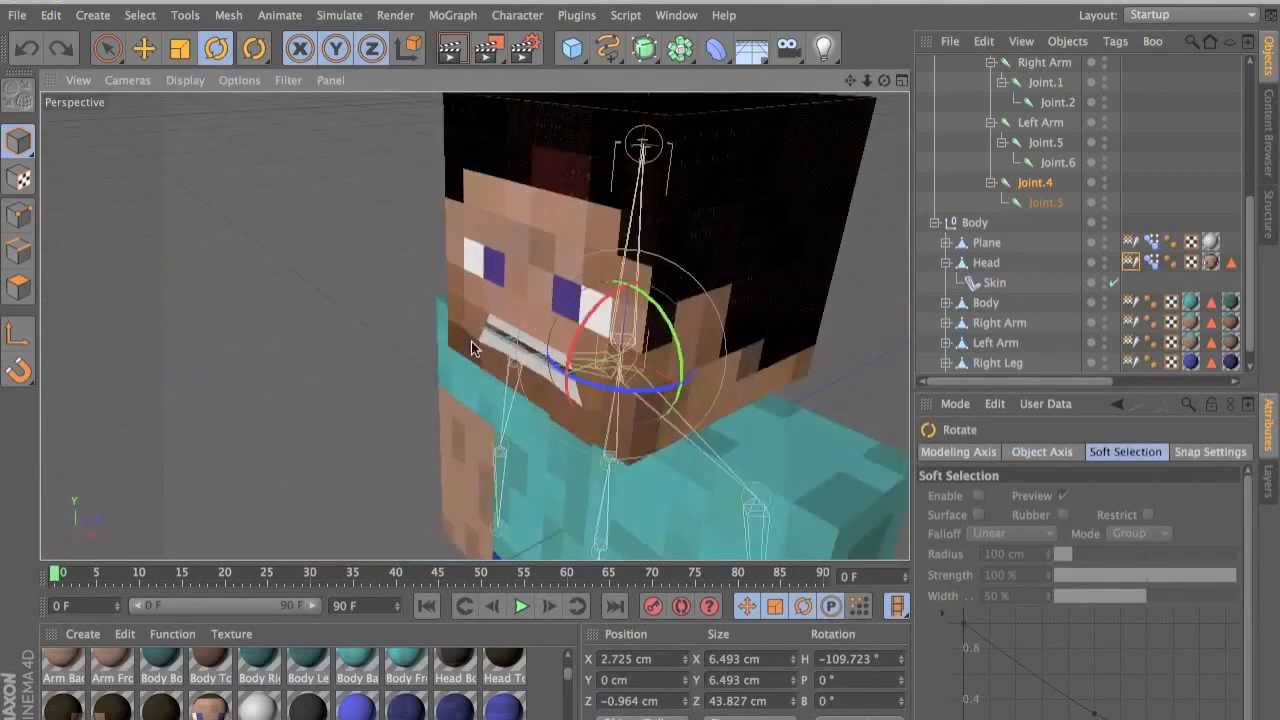